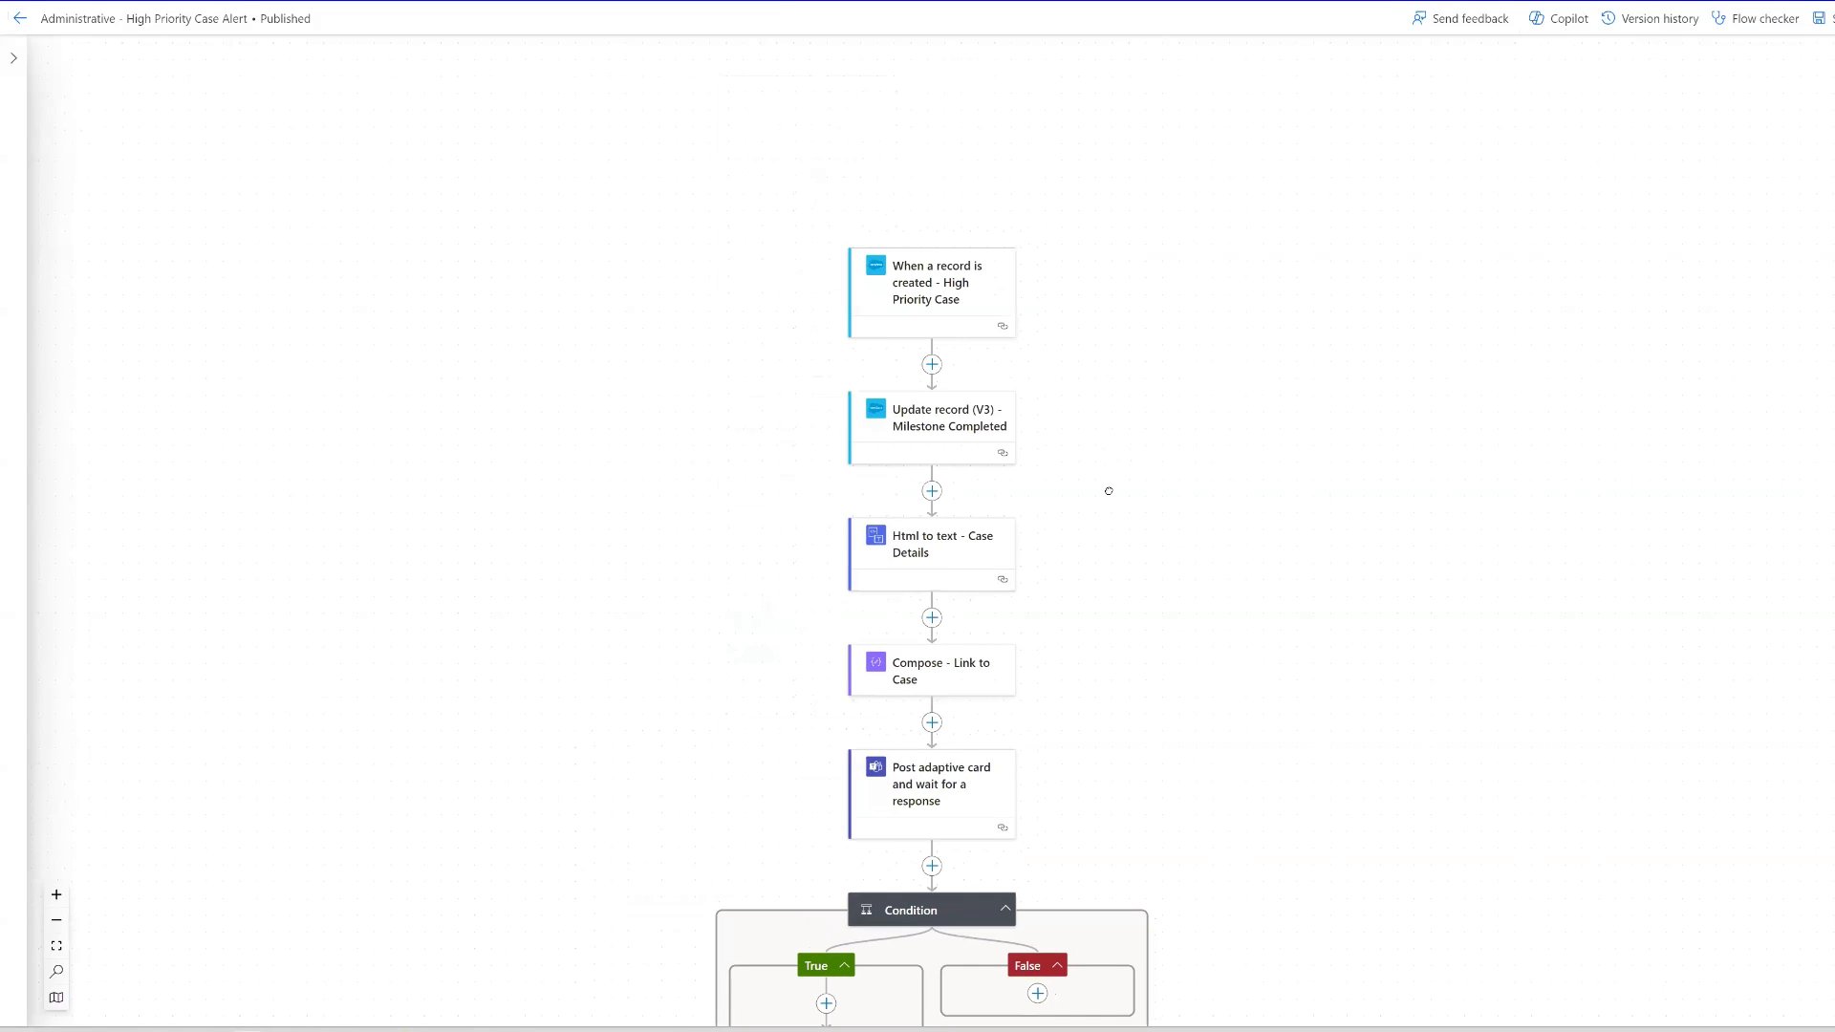
- Review the High Priority Case Alert flow, switch to Teams and preview the Yes and No answers for Reassign to Coordinator Queue
left_click_drag(1101, 500, 1101, 499)
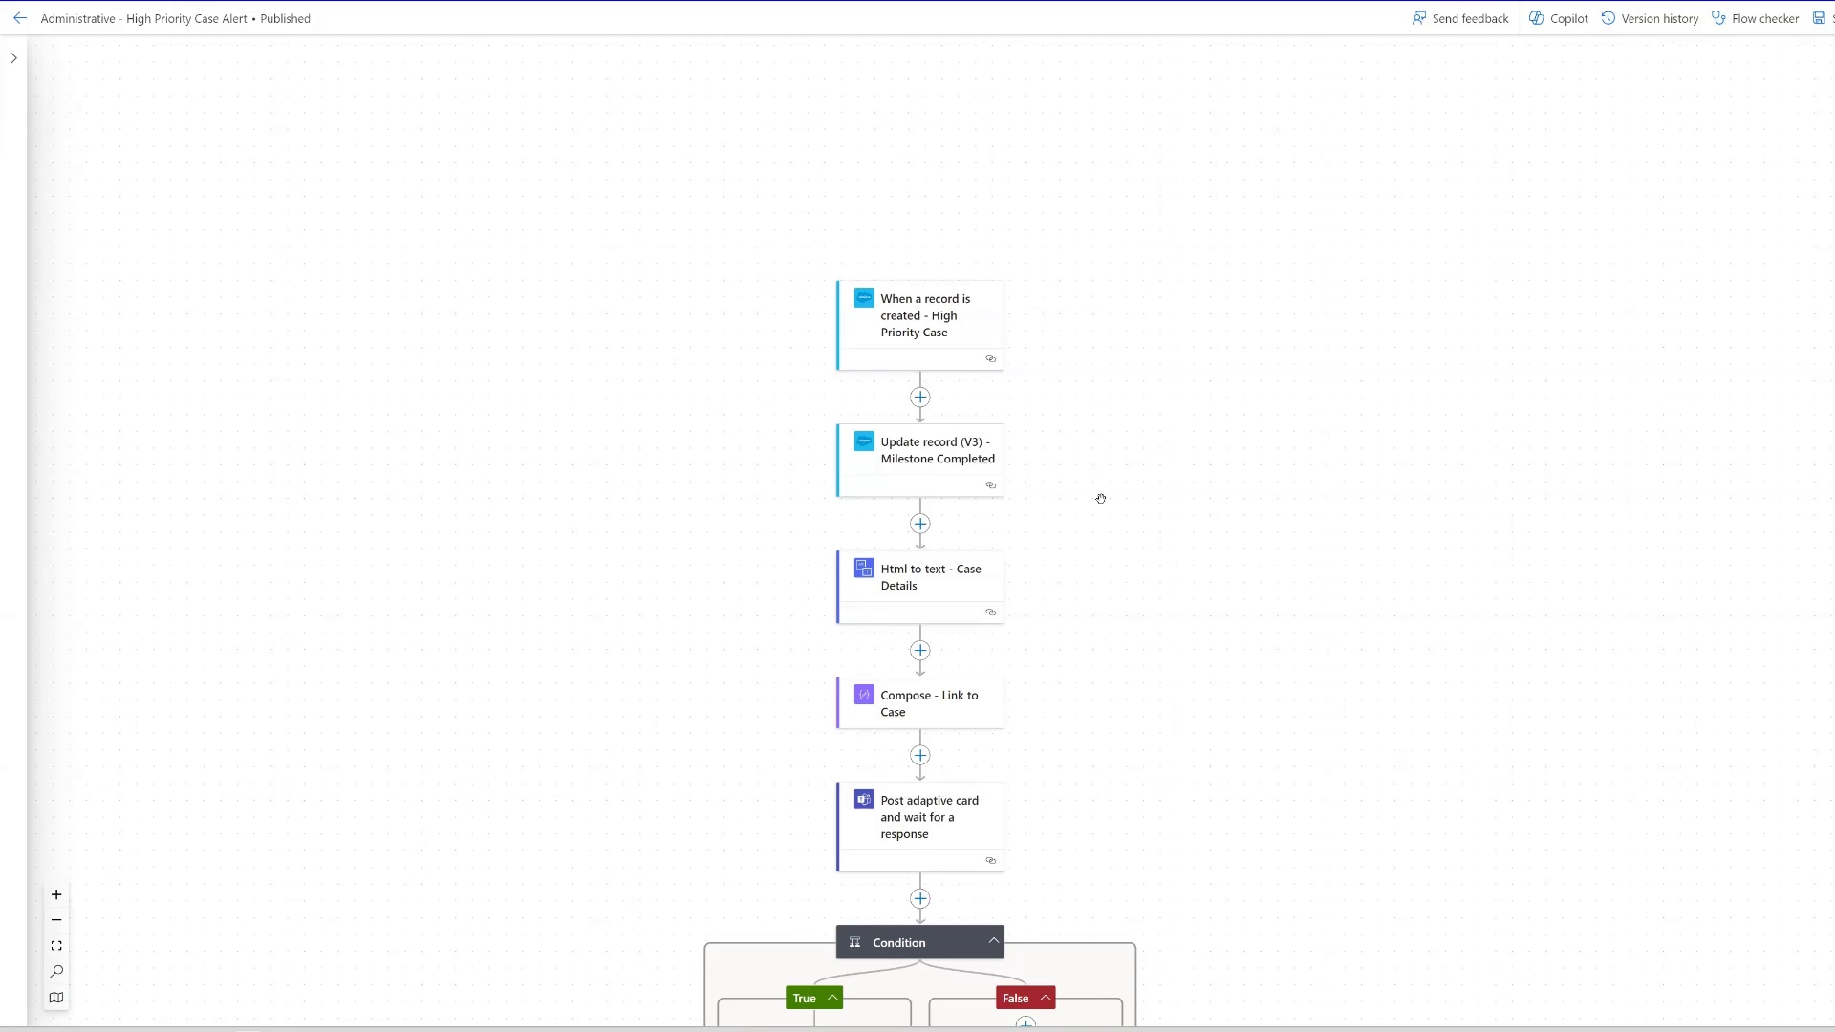
left_click_drag(1180, 663, 1295, 447)
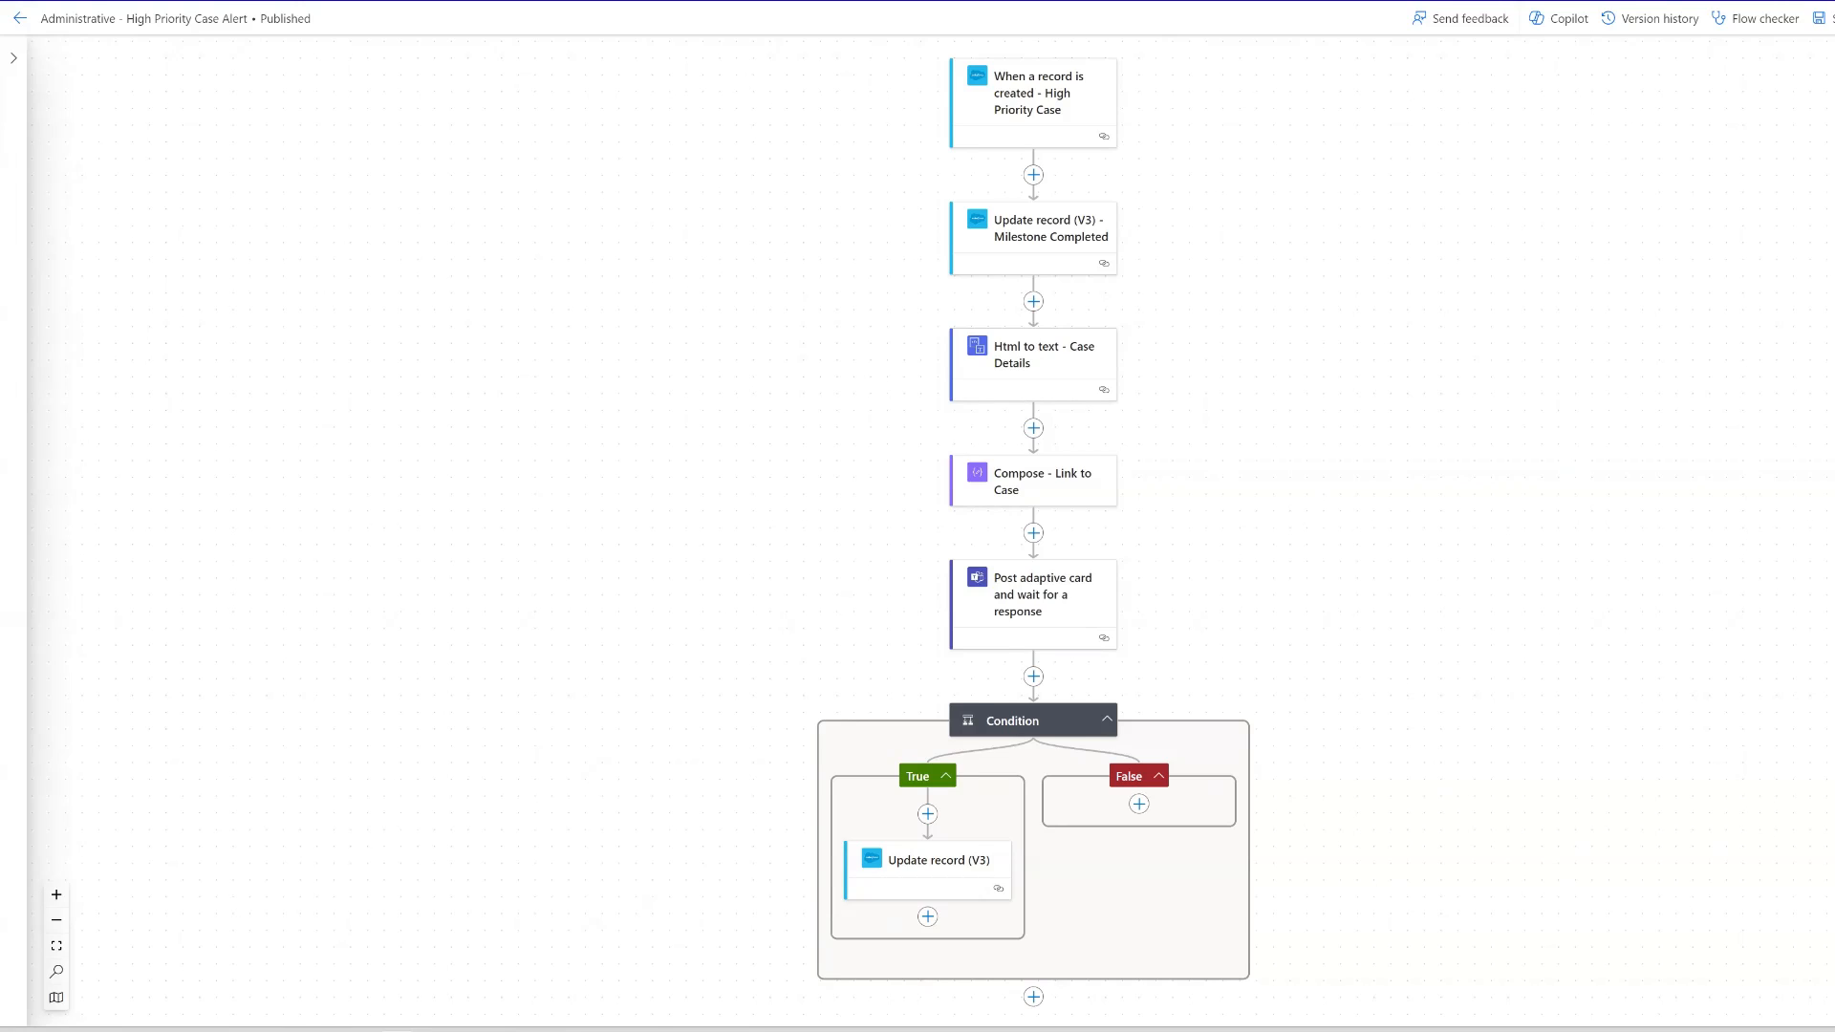
key("alt+Tab")
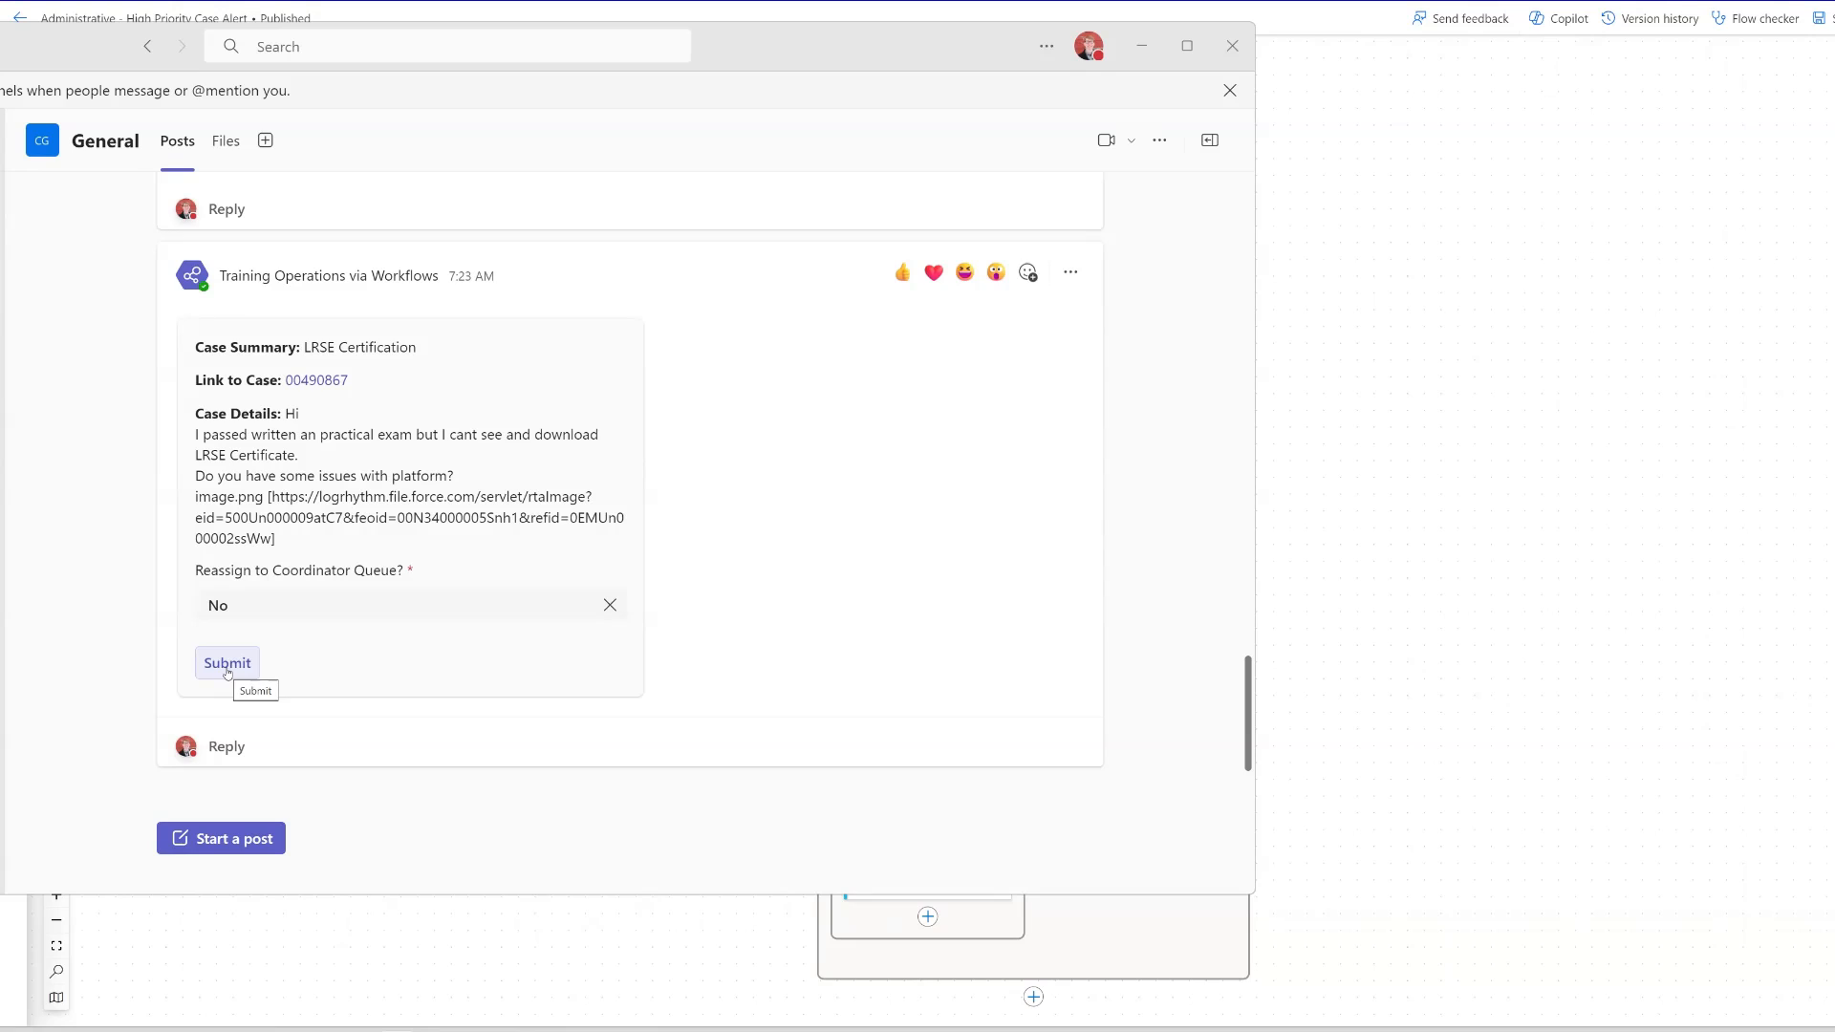
left_click(289, 609)
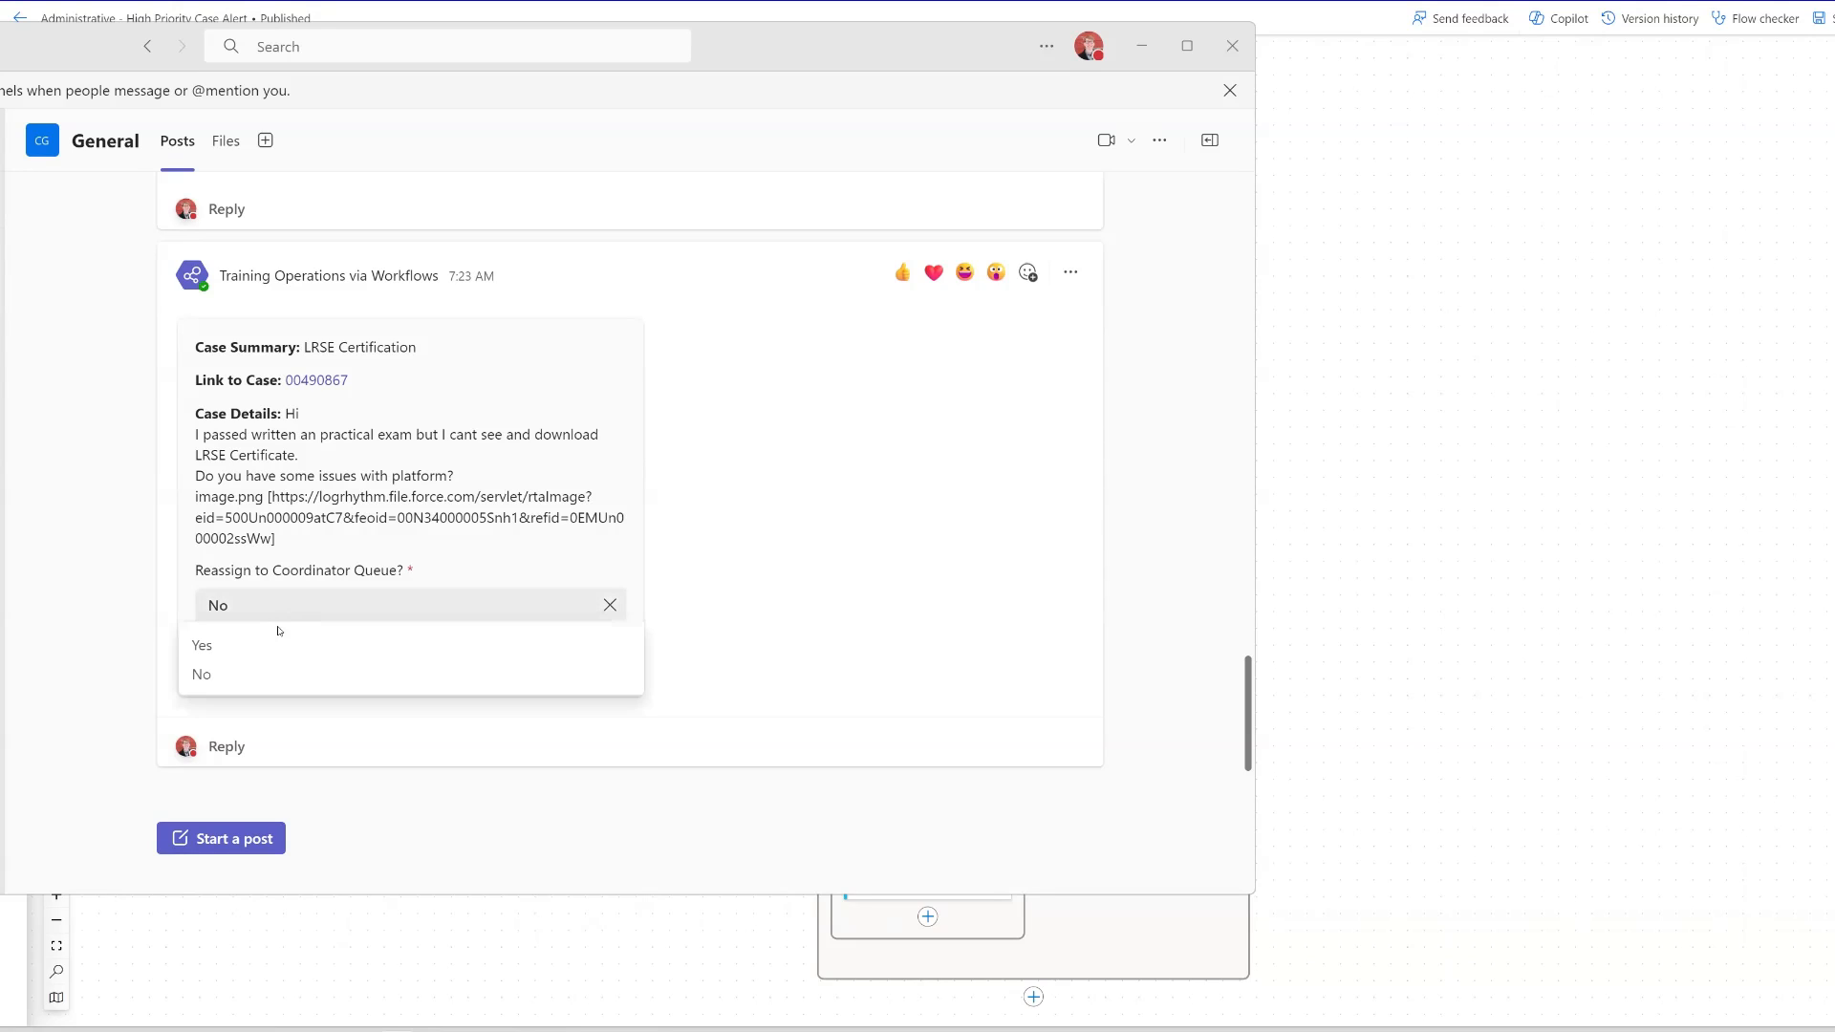
left_click(263, 646)
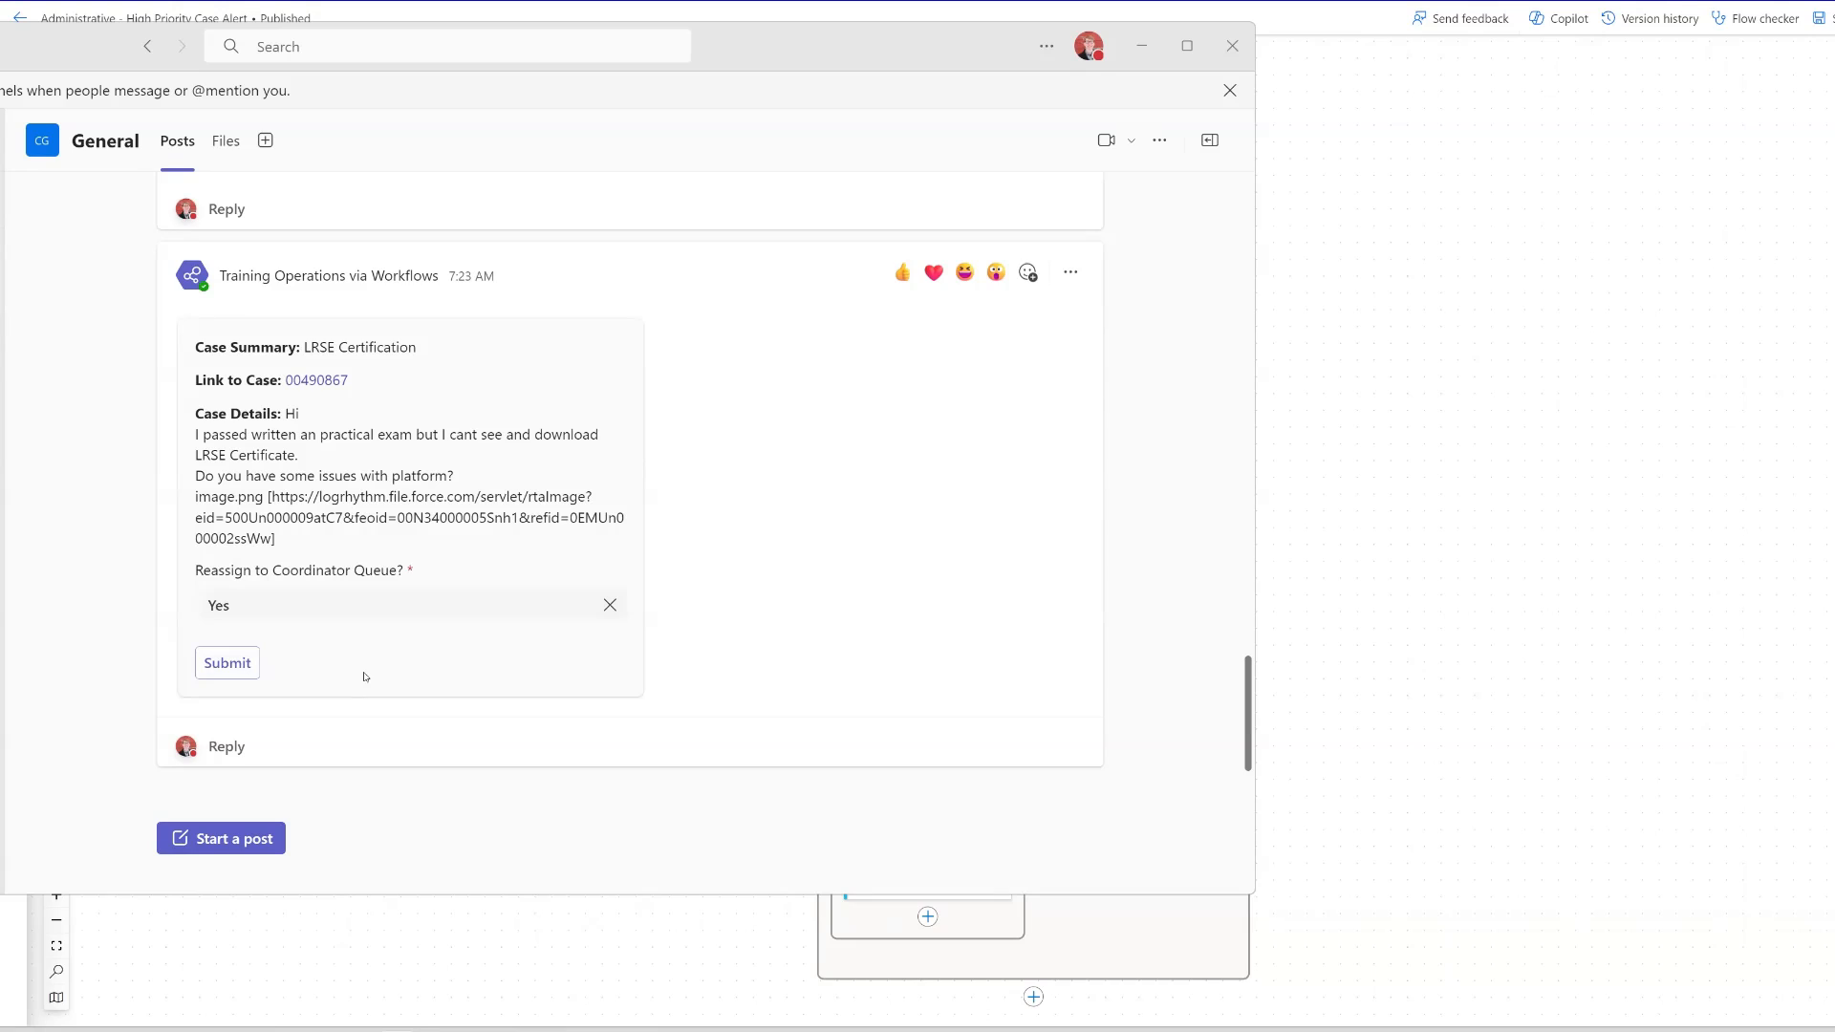
left_click(354, 619)
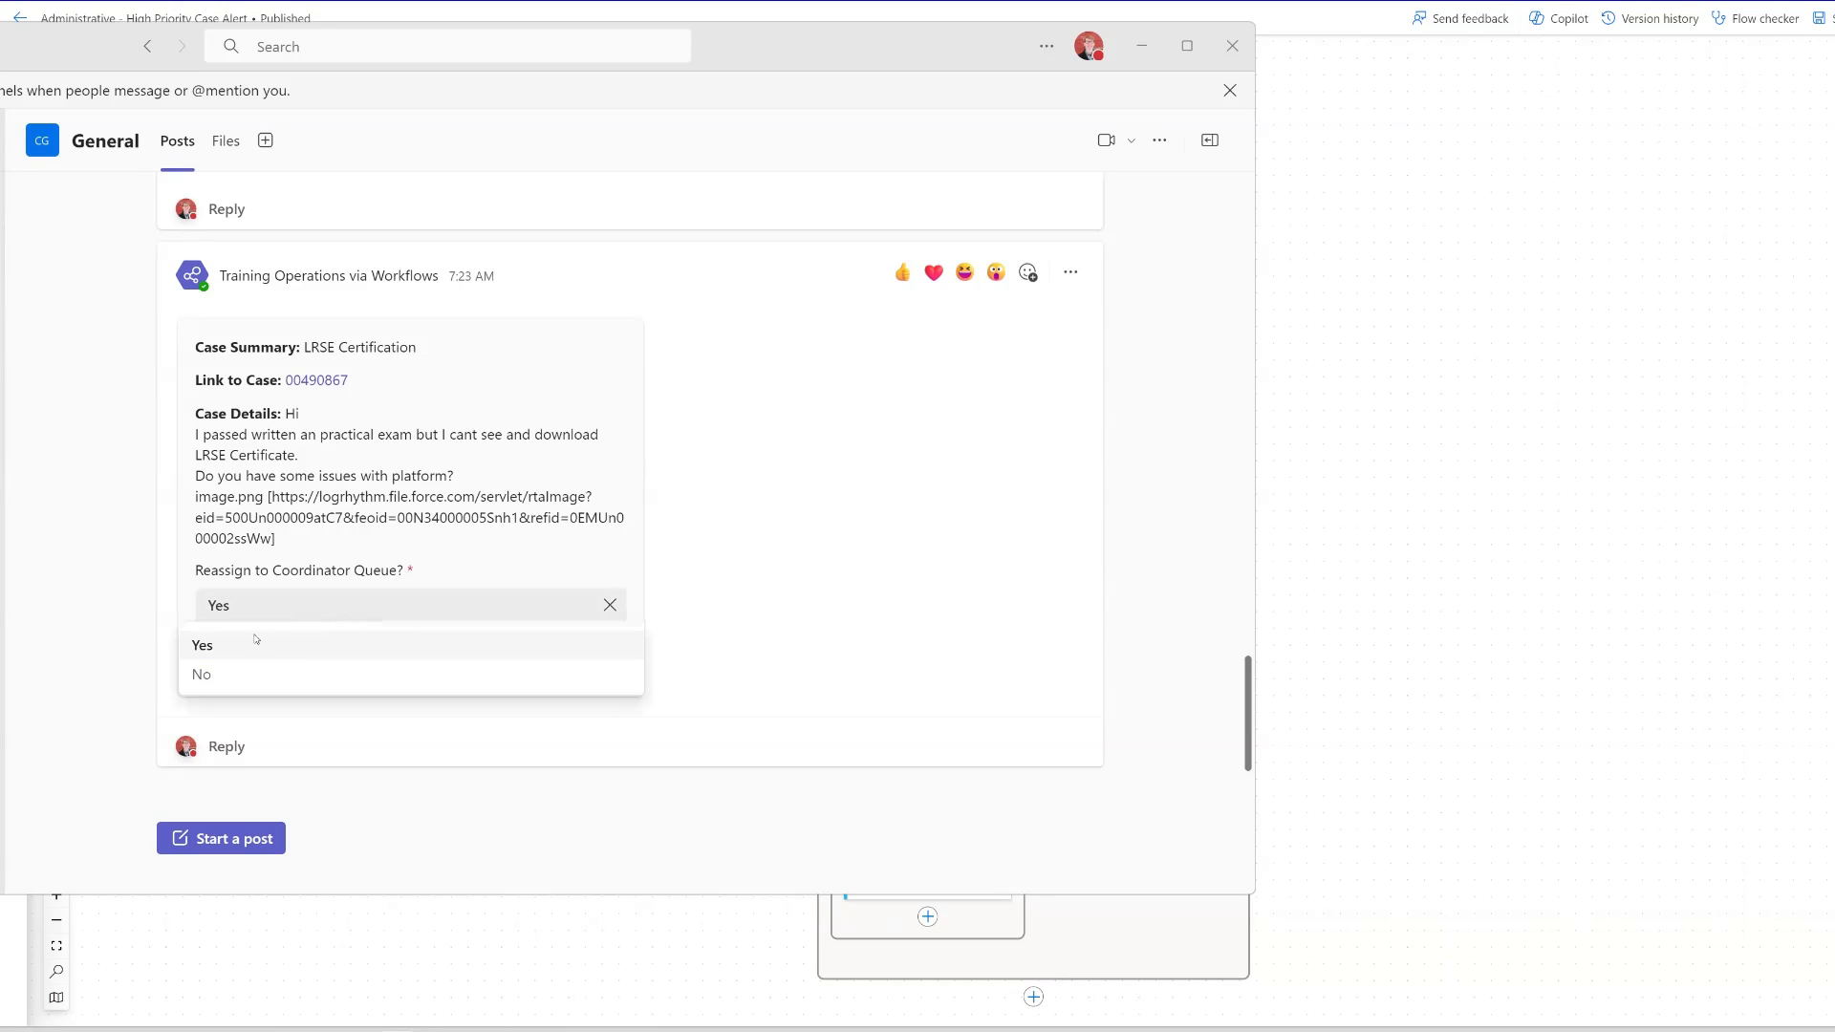
left_click(229, 672)
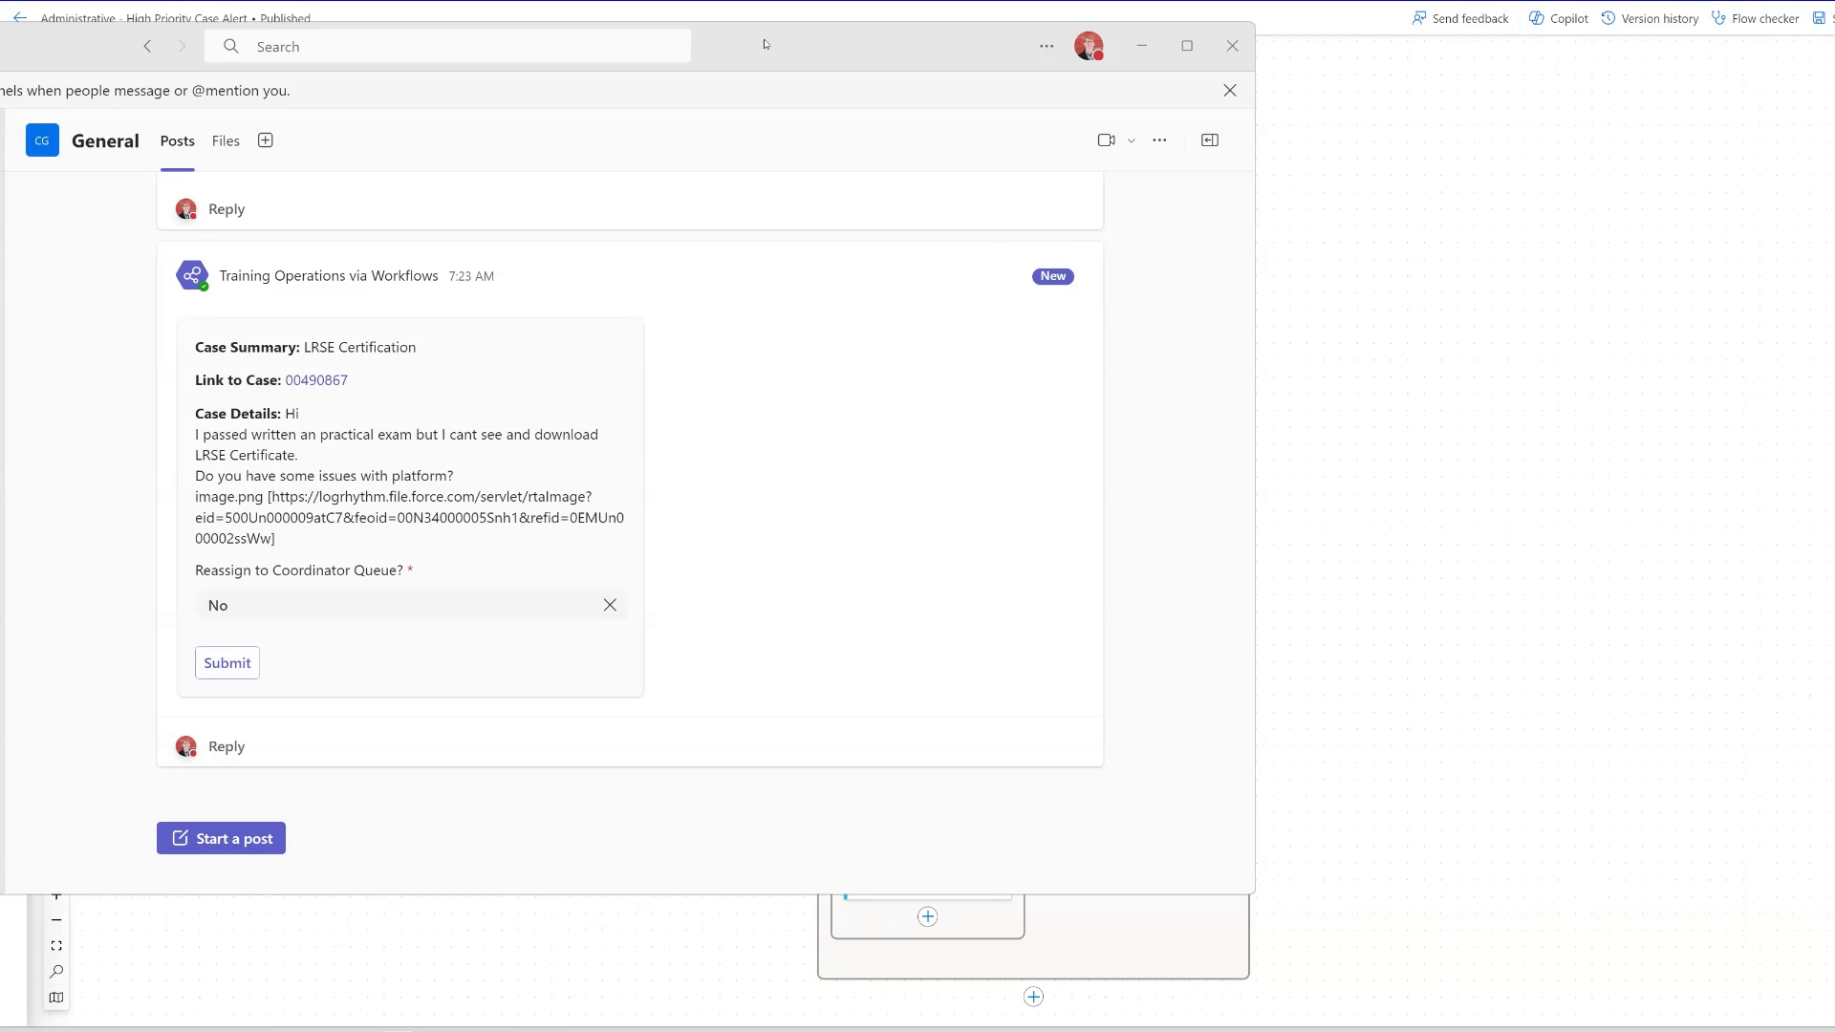
- Switch back to Power Automate and create a manually triggered instant cloud flow named Adaptive Card High Priority Case
key("alt+Tab")
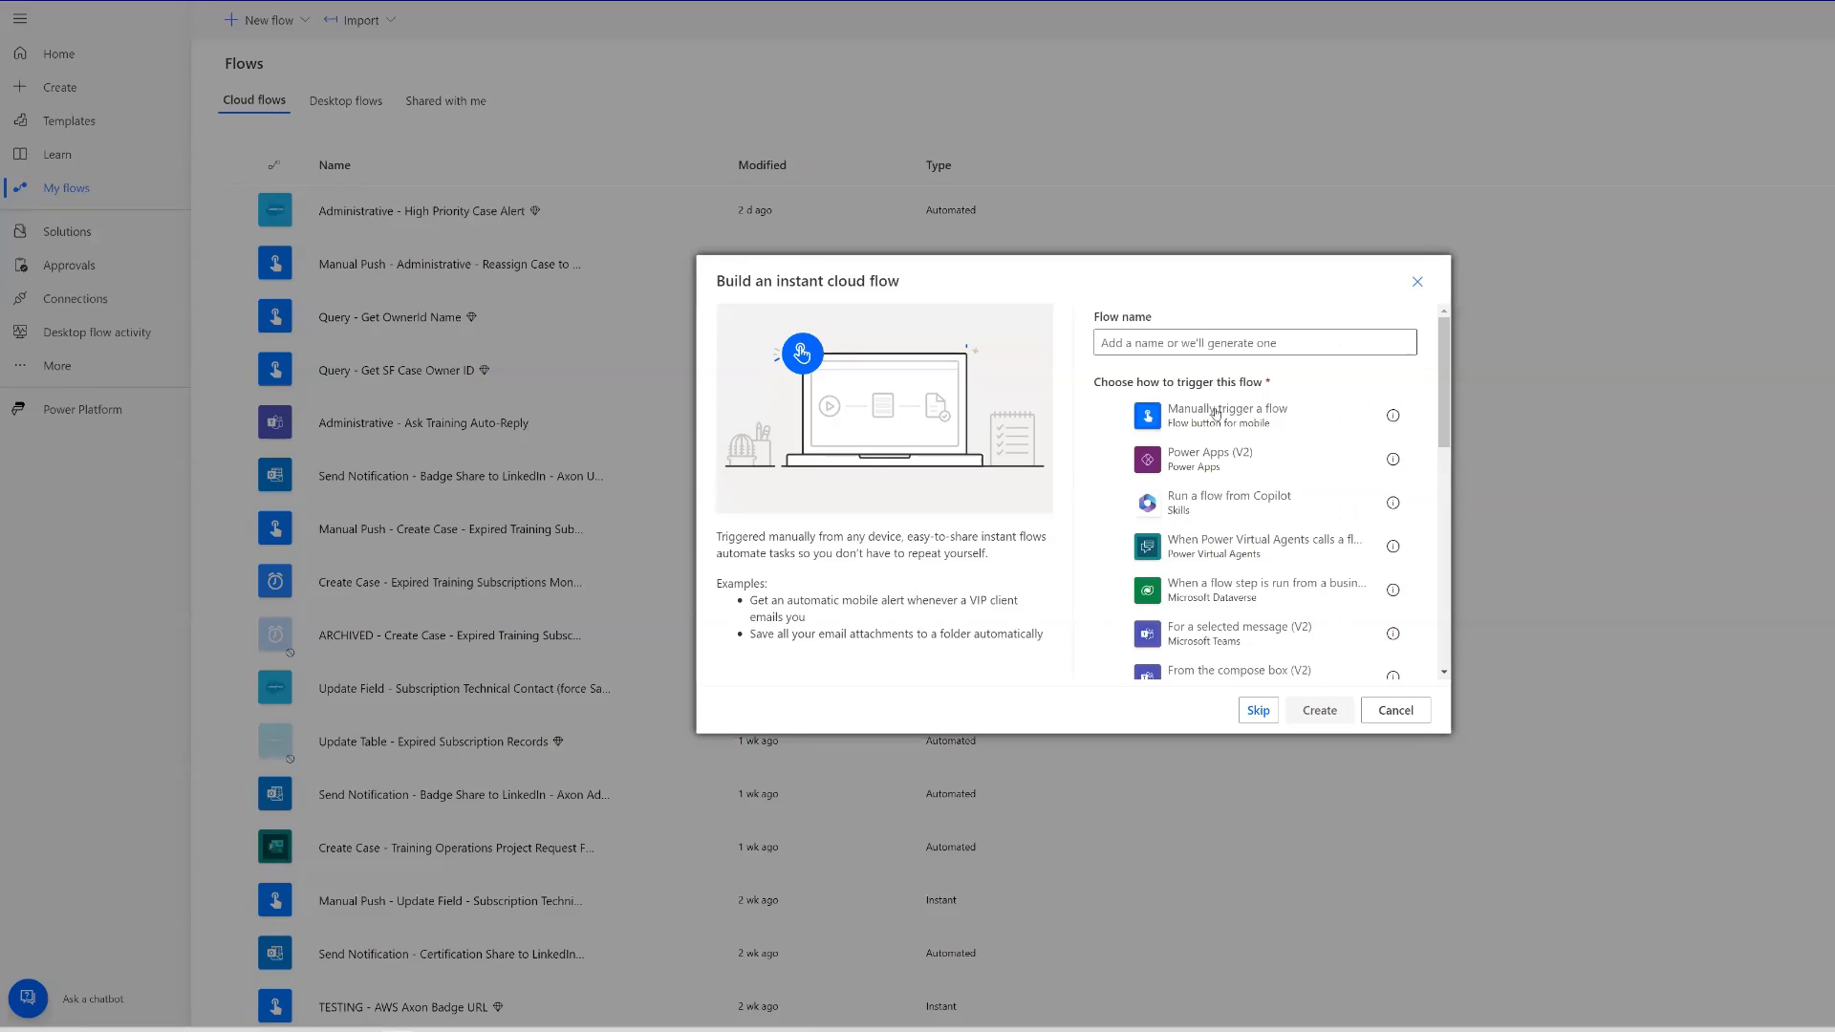
left_click(1210, 430)
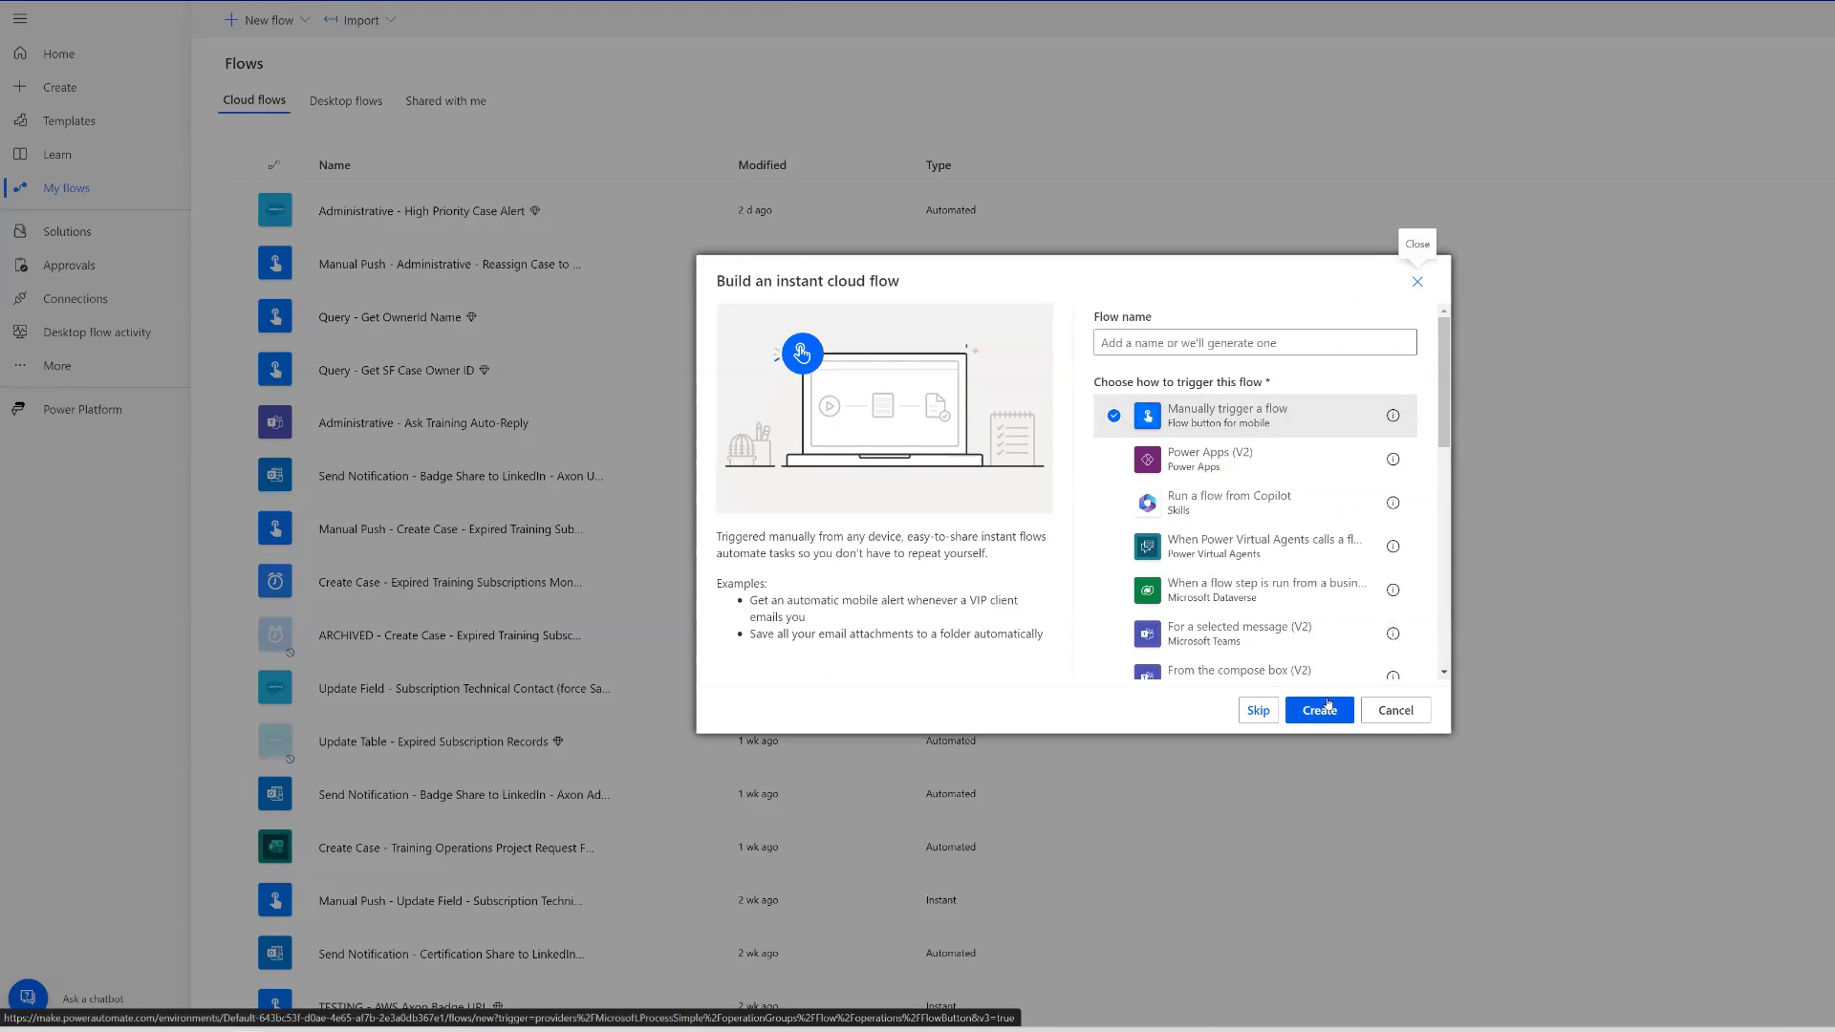
left_click(1269, 343)
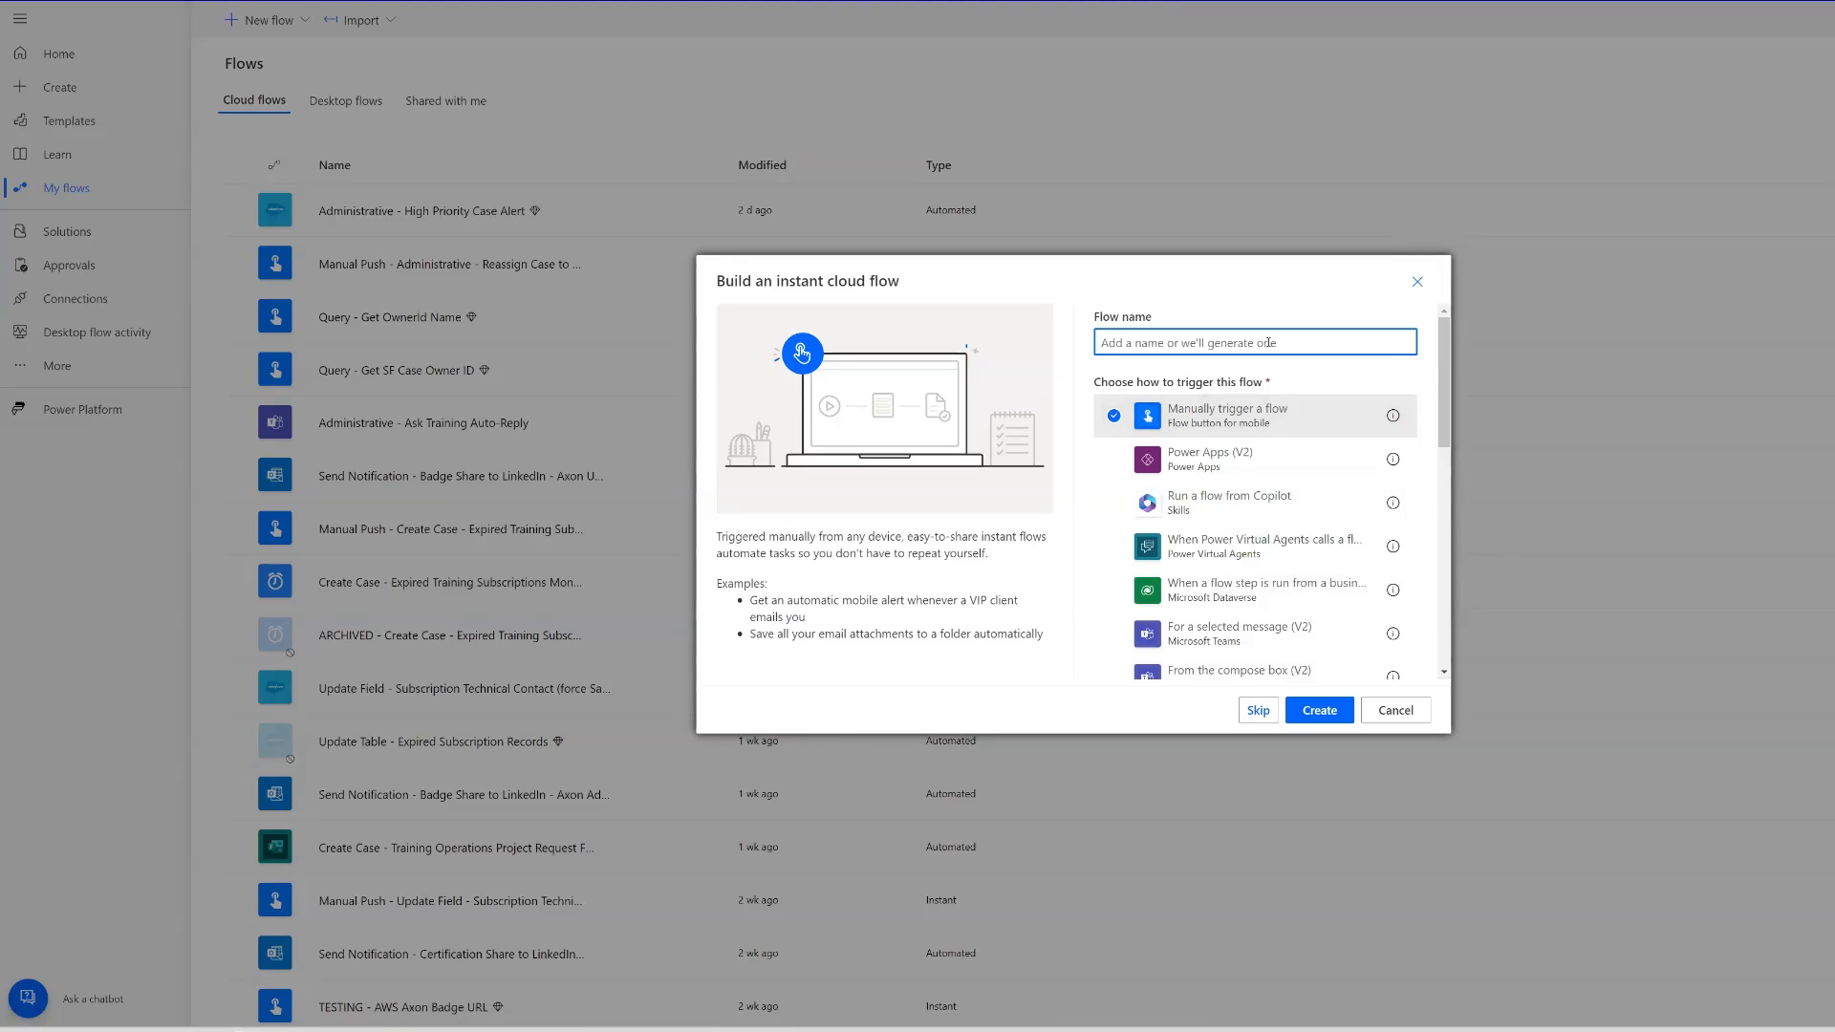
type("A")
key("BackSpace")
type("Adaptive Card High Priority Case")
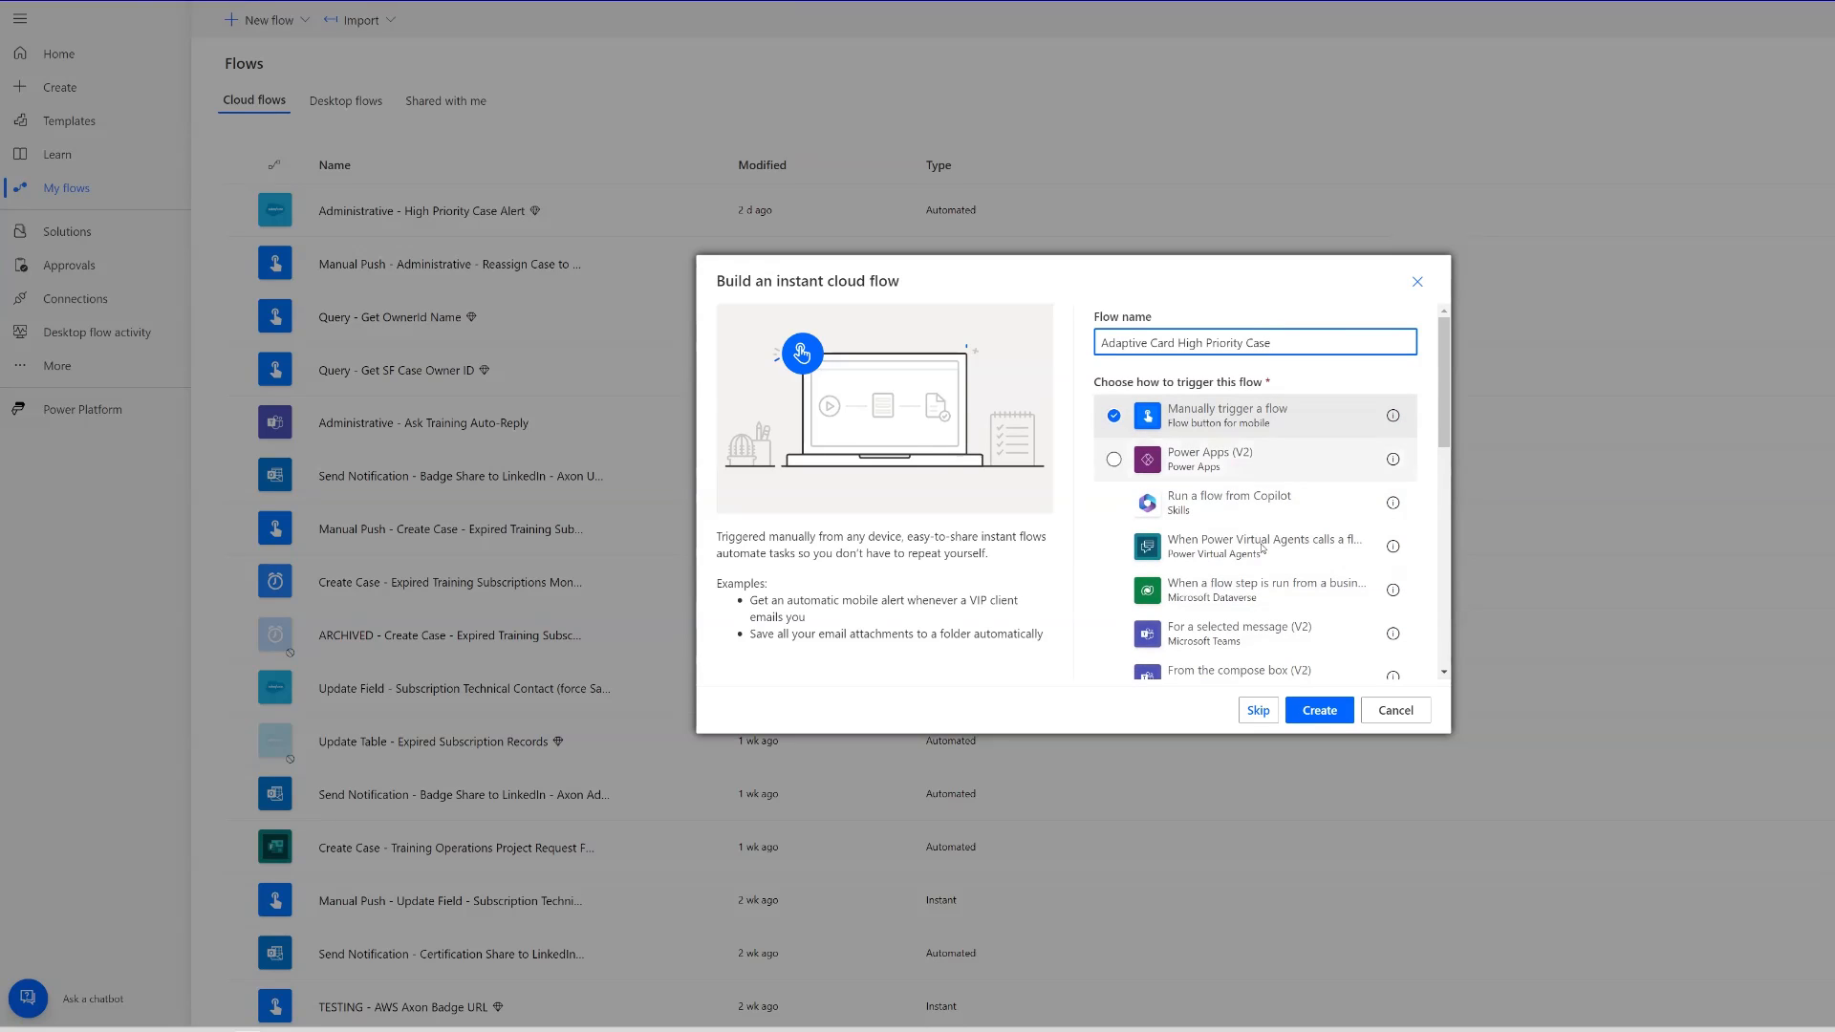
left_click(1320, 712)
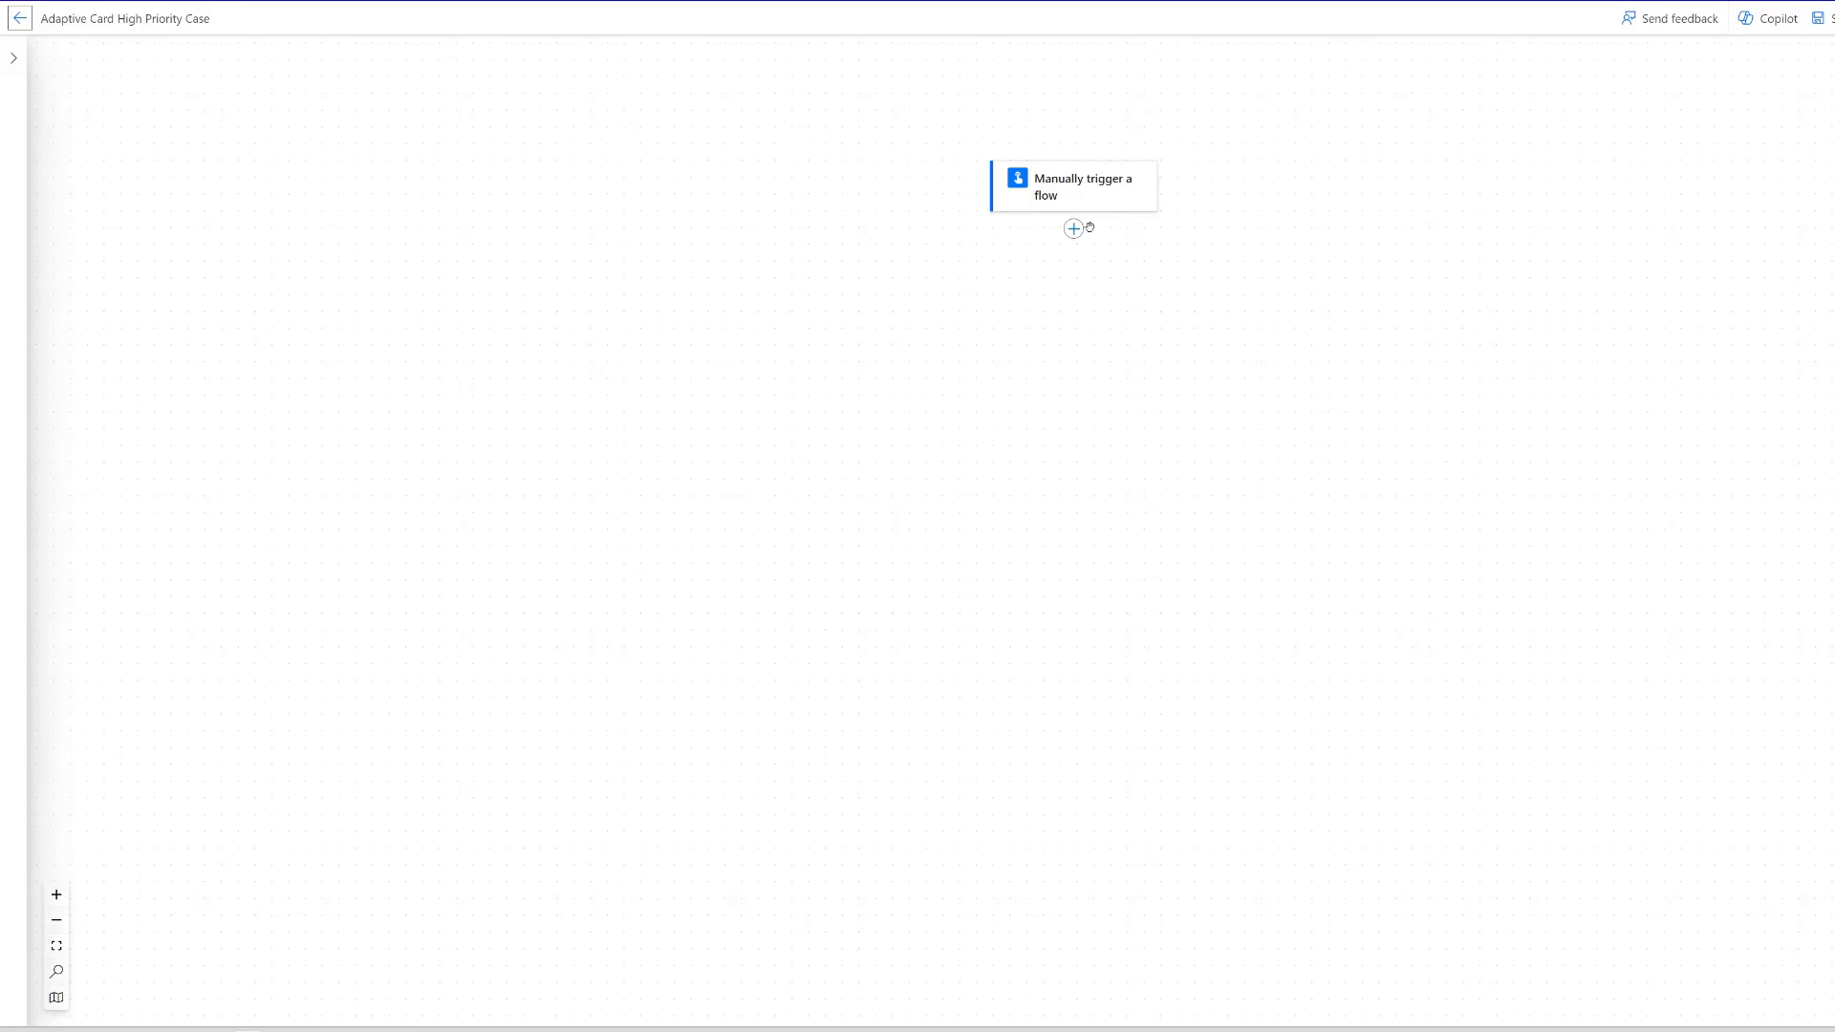
- Add a text input named Case ID to the manual trigger and paste the case's record ID as its prompt text
left_click(1091, 189)
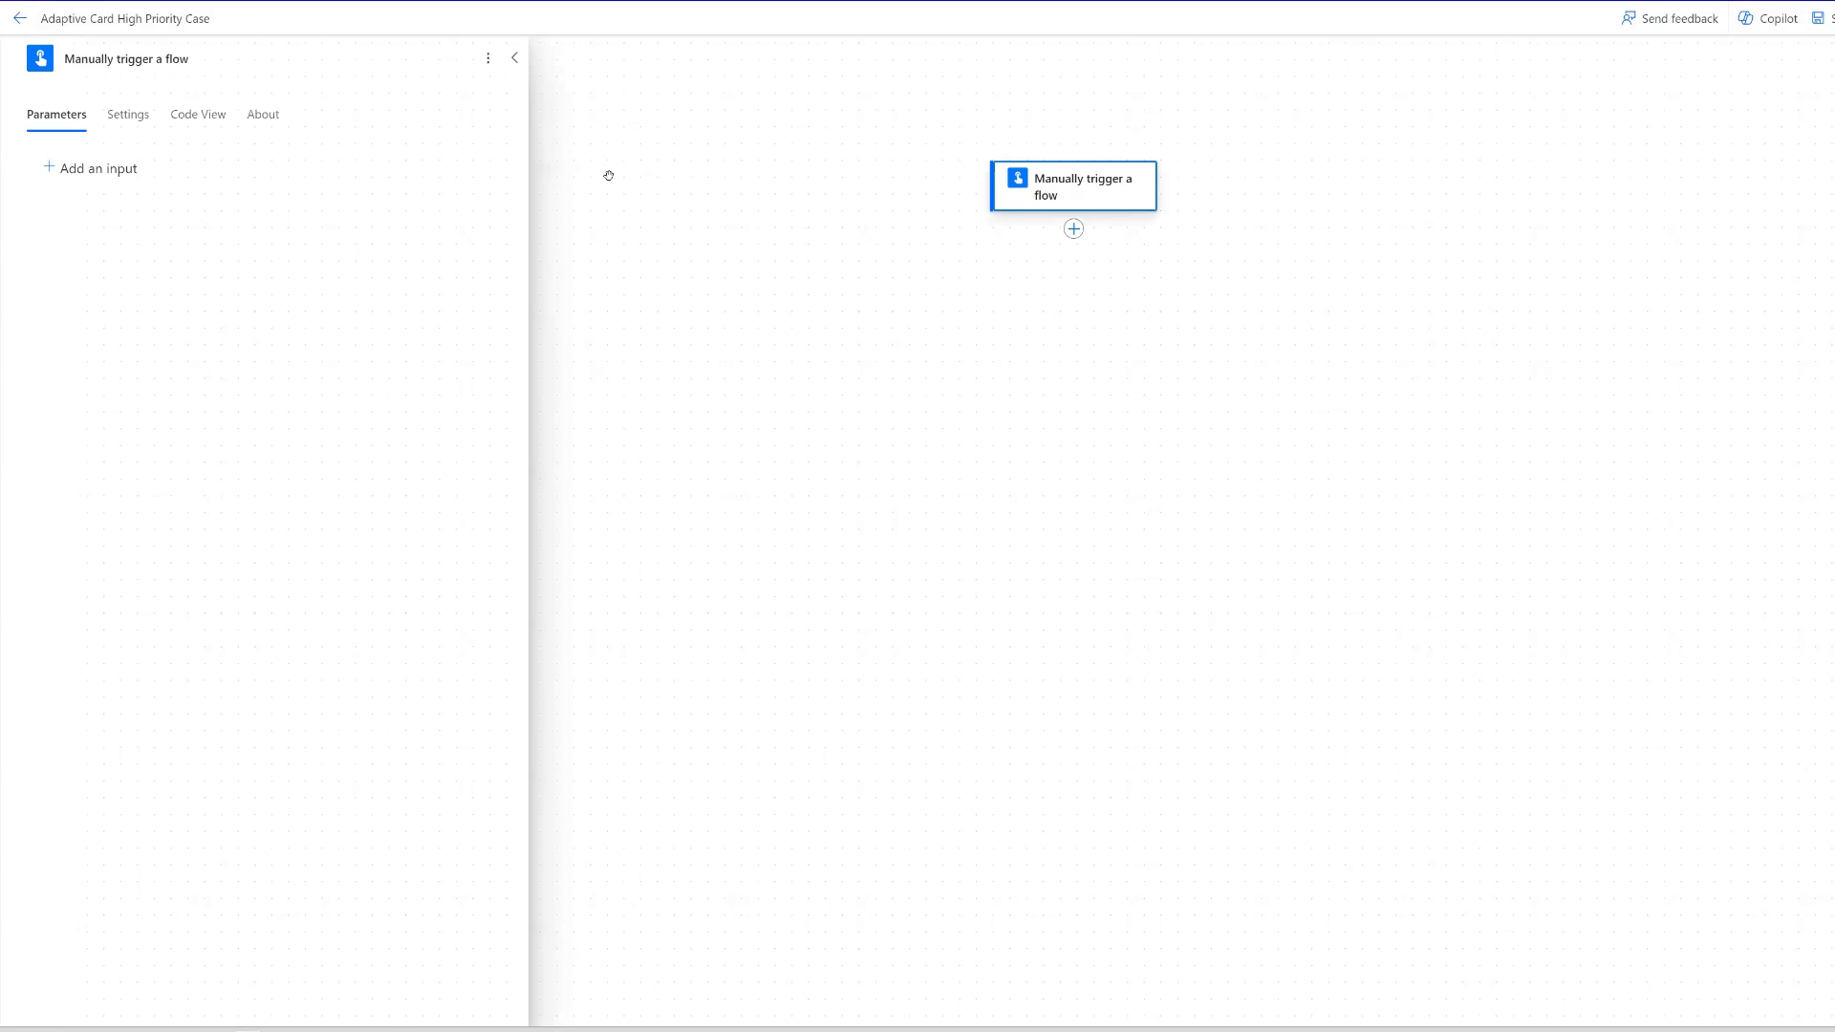
left_click(120, 175)
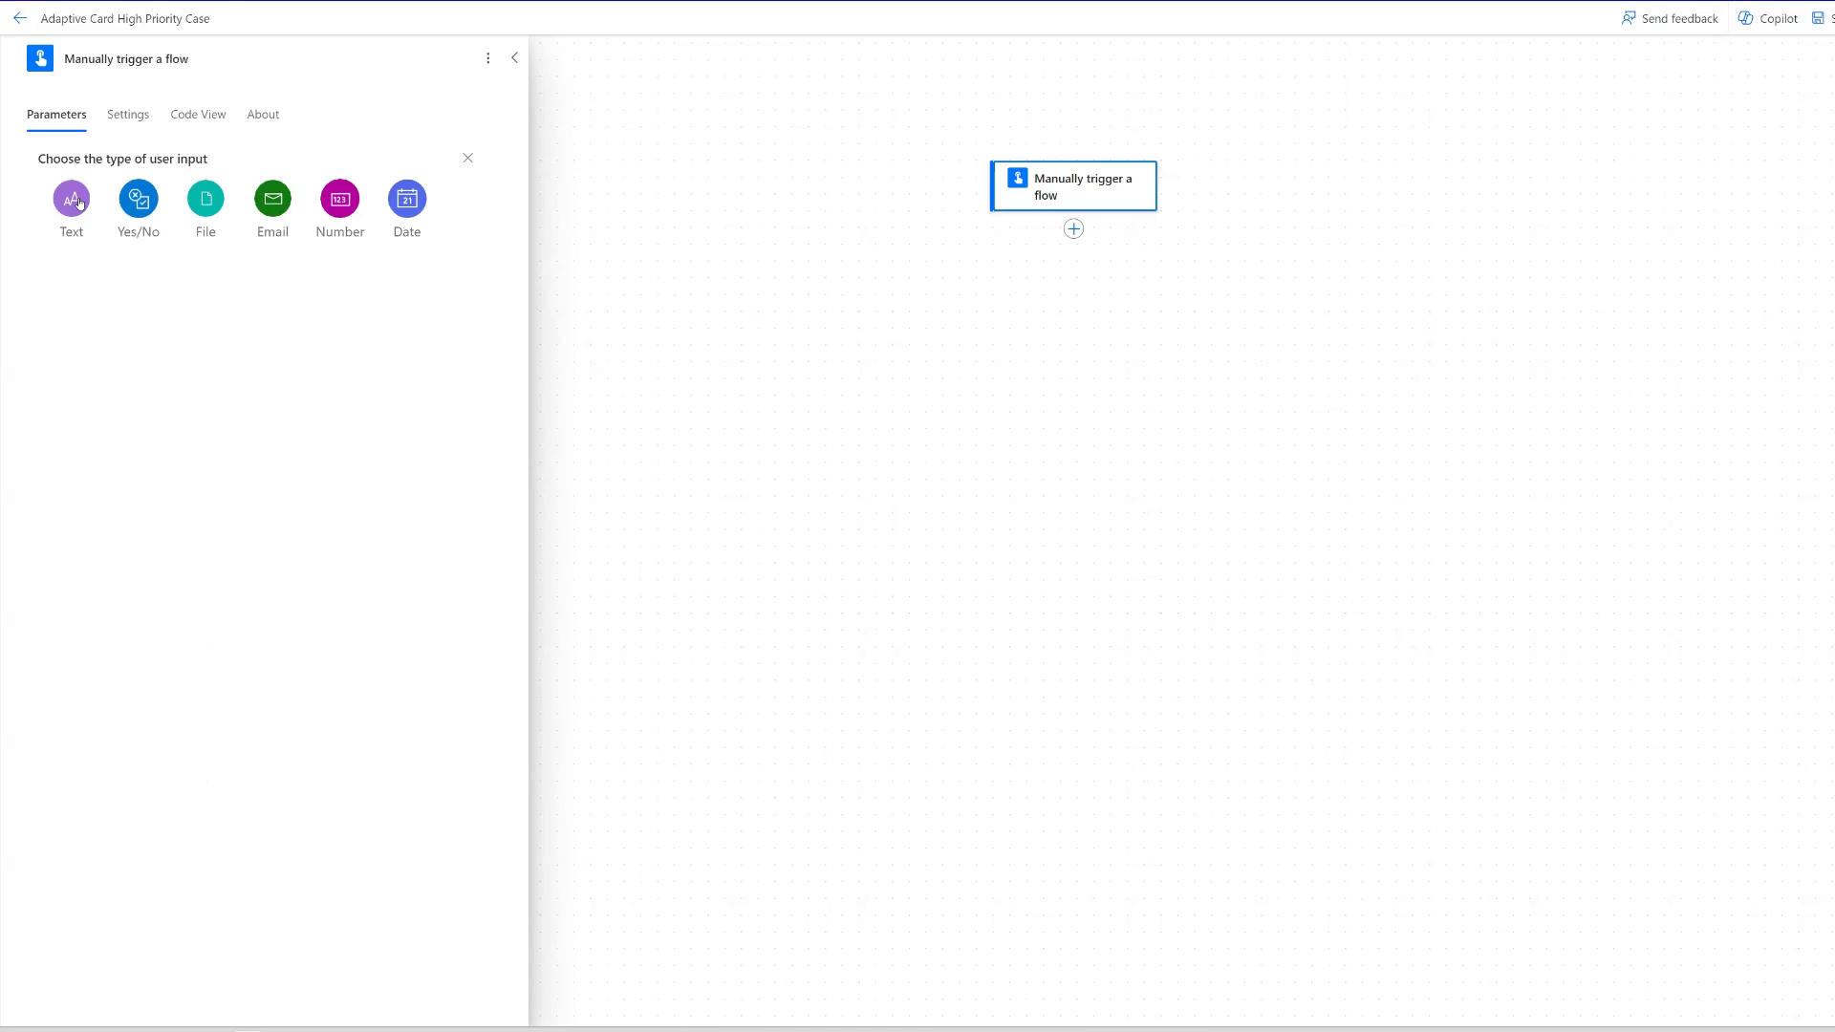
left_click(85, 202)
double_click(91, 168)
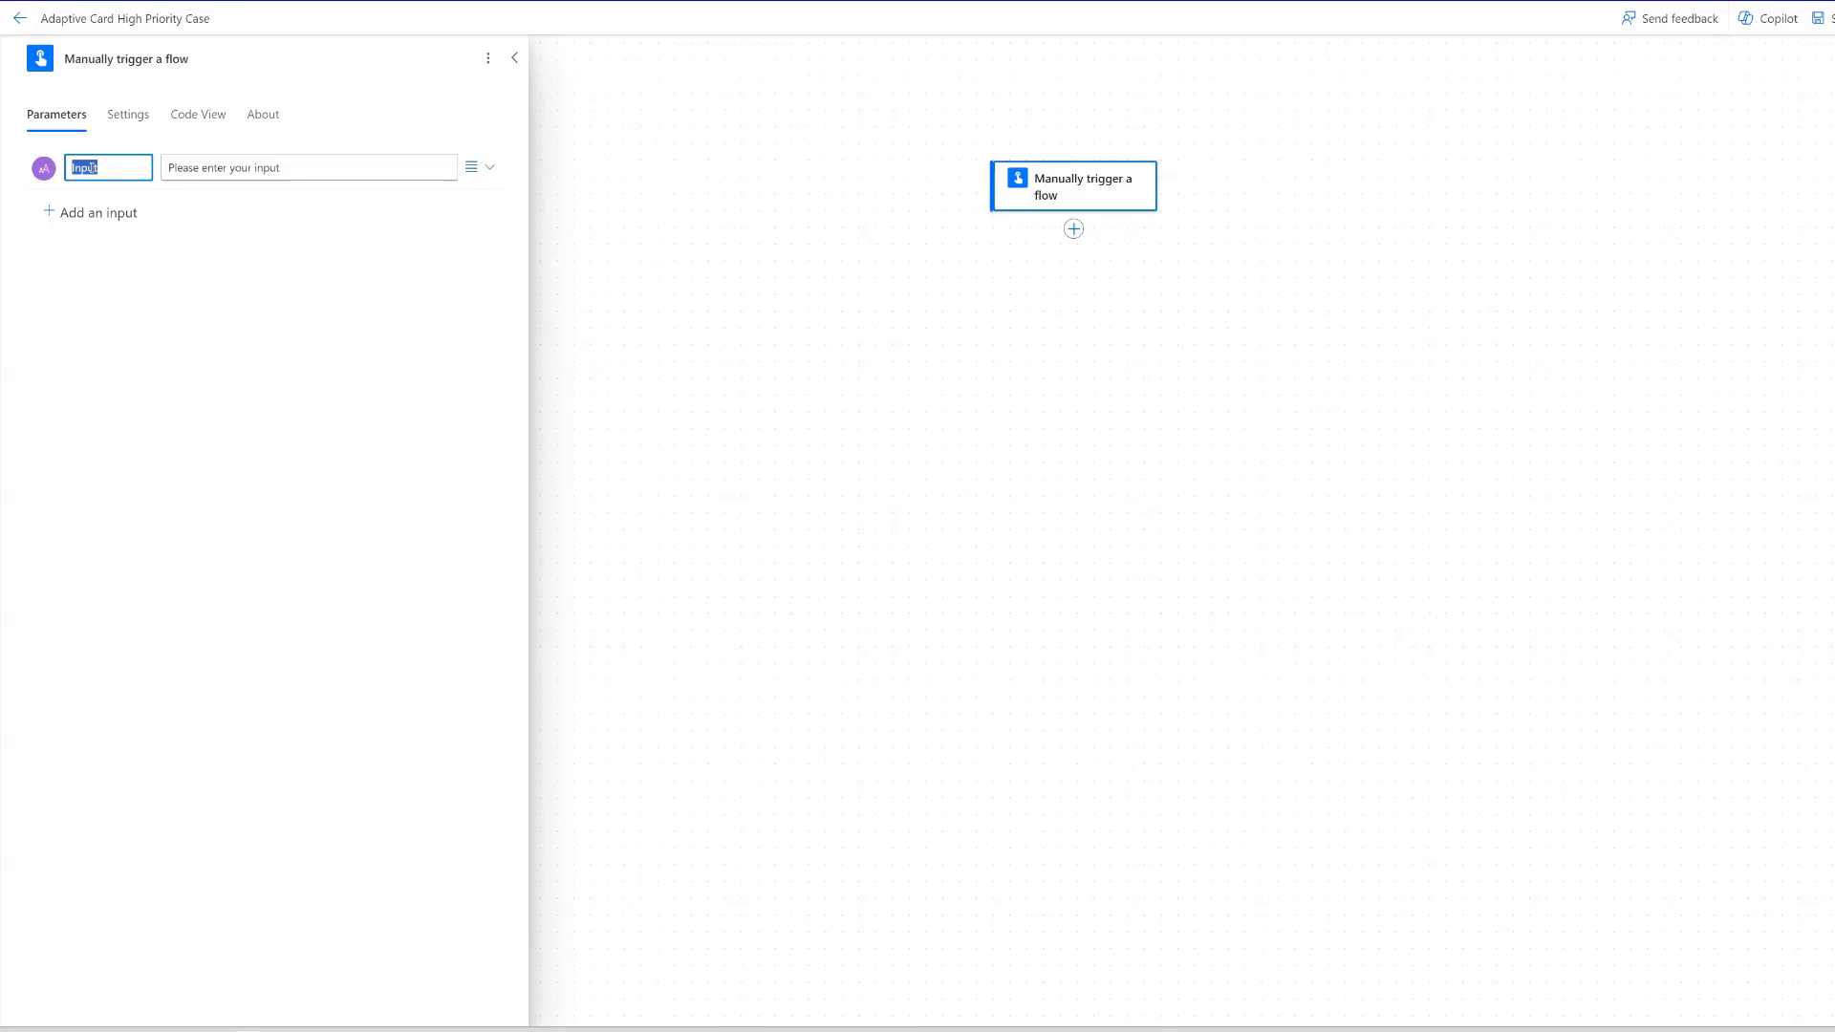
type("C")
type("se")
key("BackSpace")
key("BackSpace")
type("ase ID")
key("Tab")
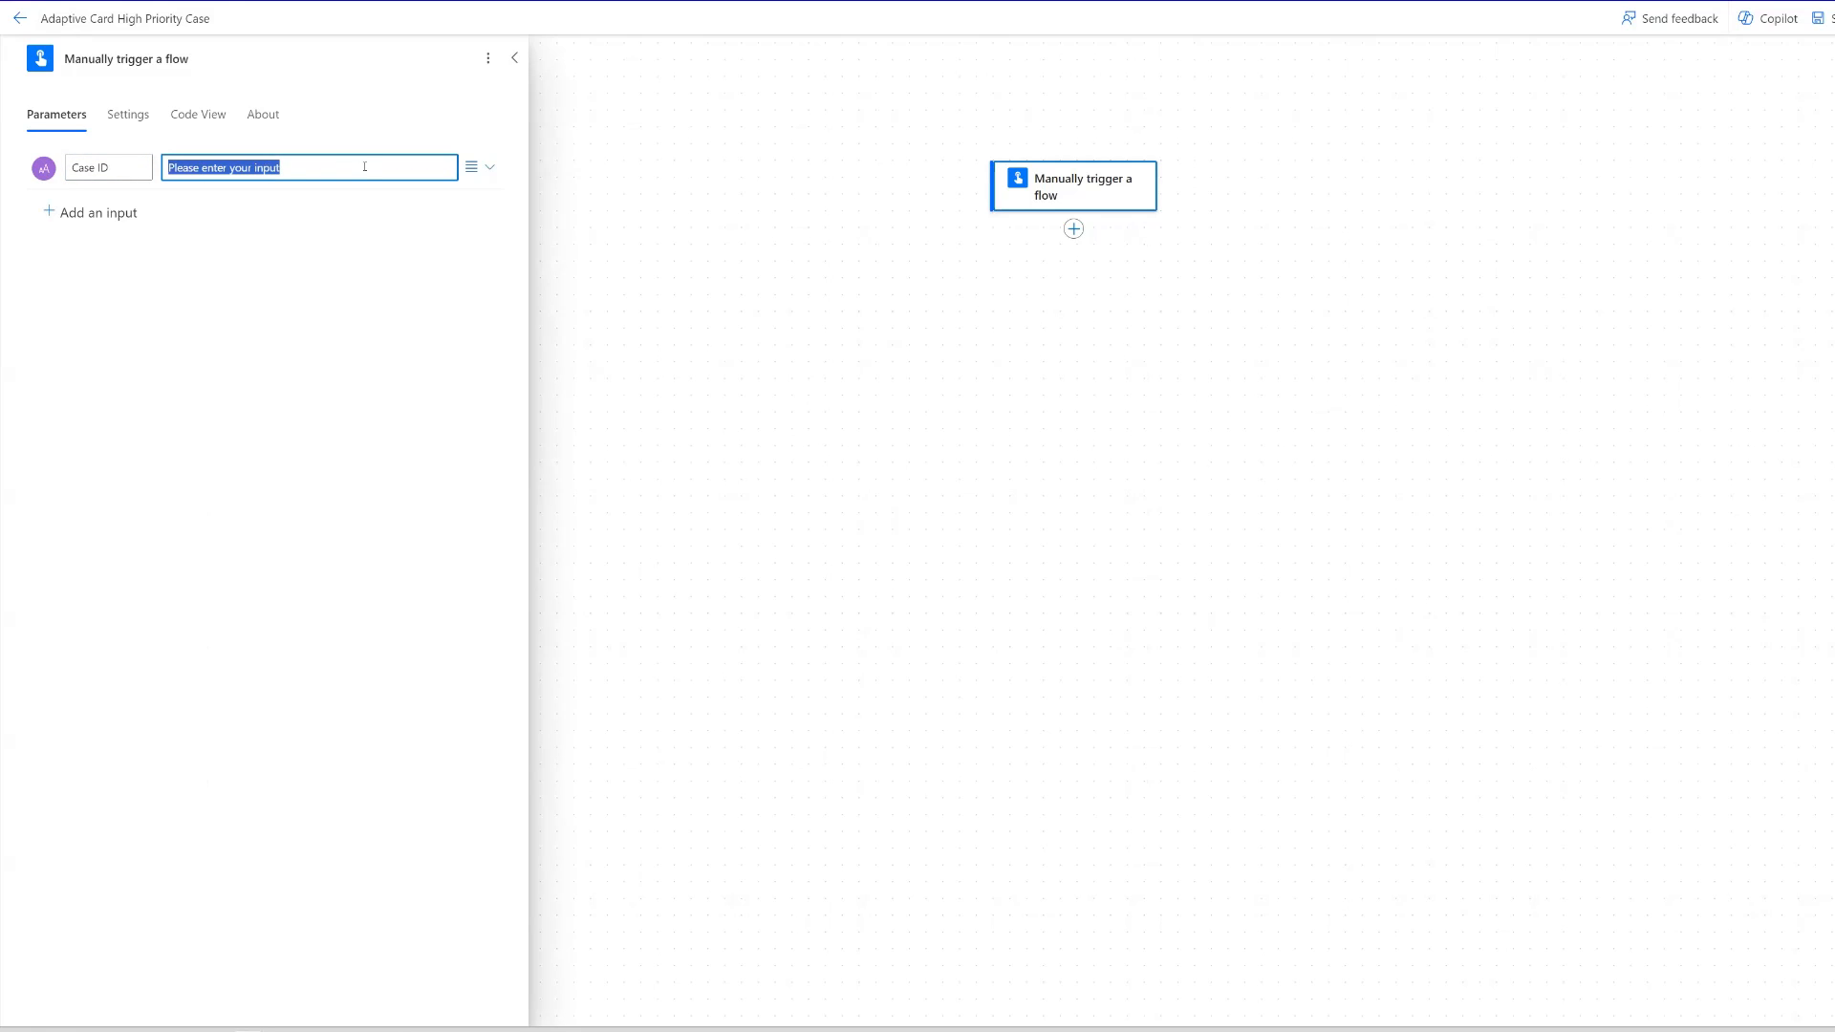
type("500Un000009atC7IAI")
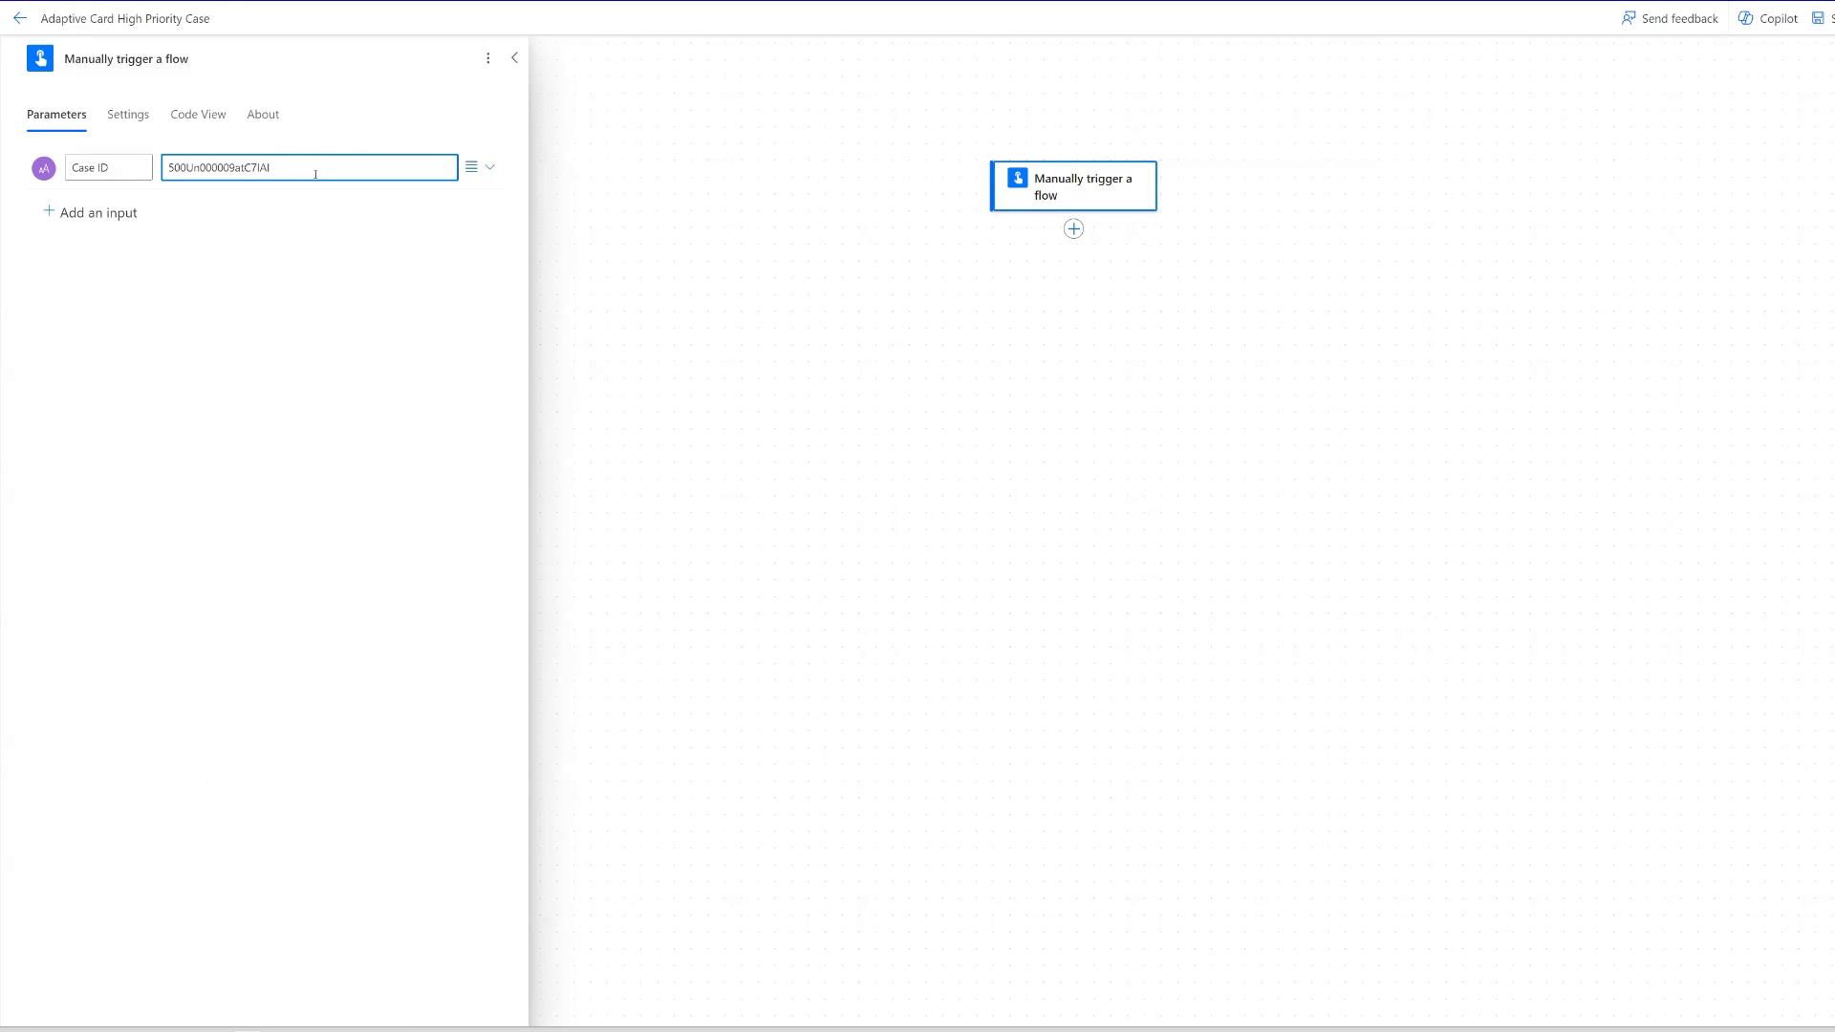
- Add a Salesforce Get record action after the manual trigger
left_click(1072, 229)
left_click(1128, 231)
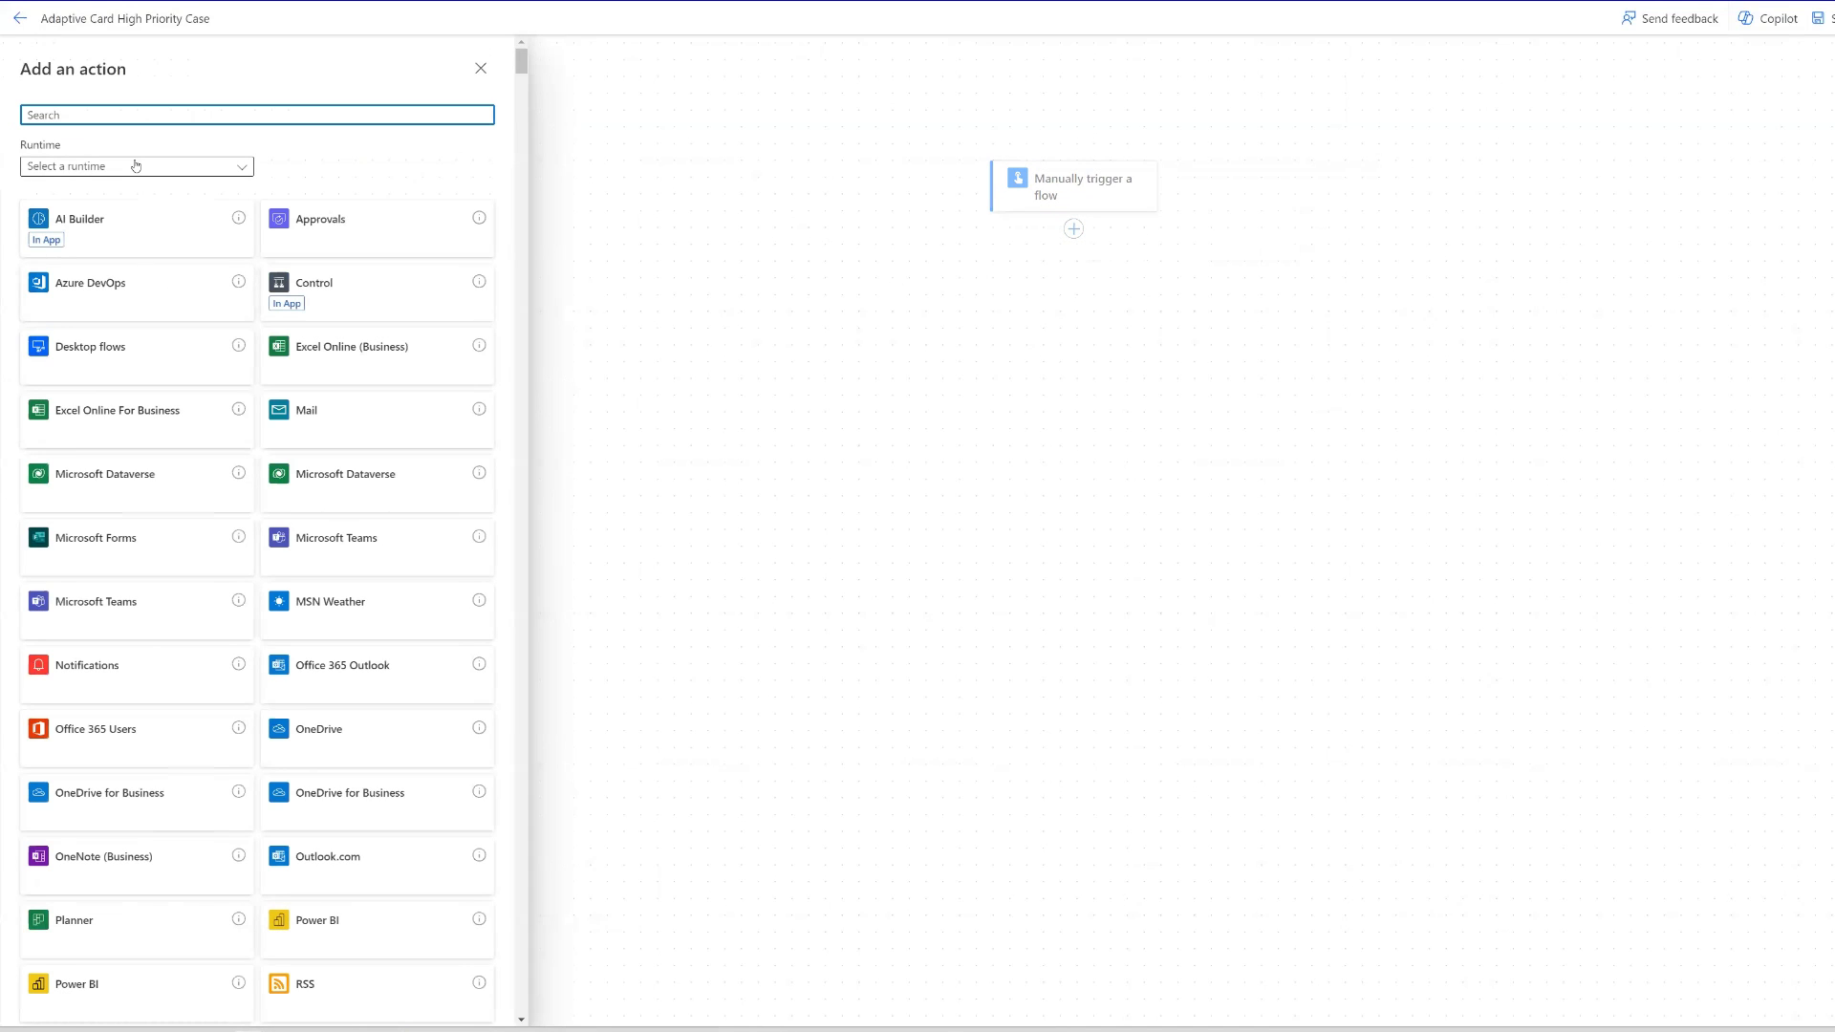
type("salesforce")
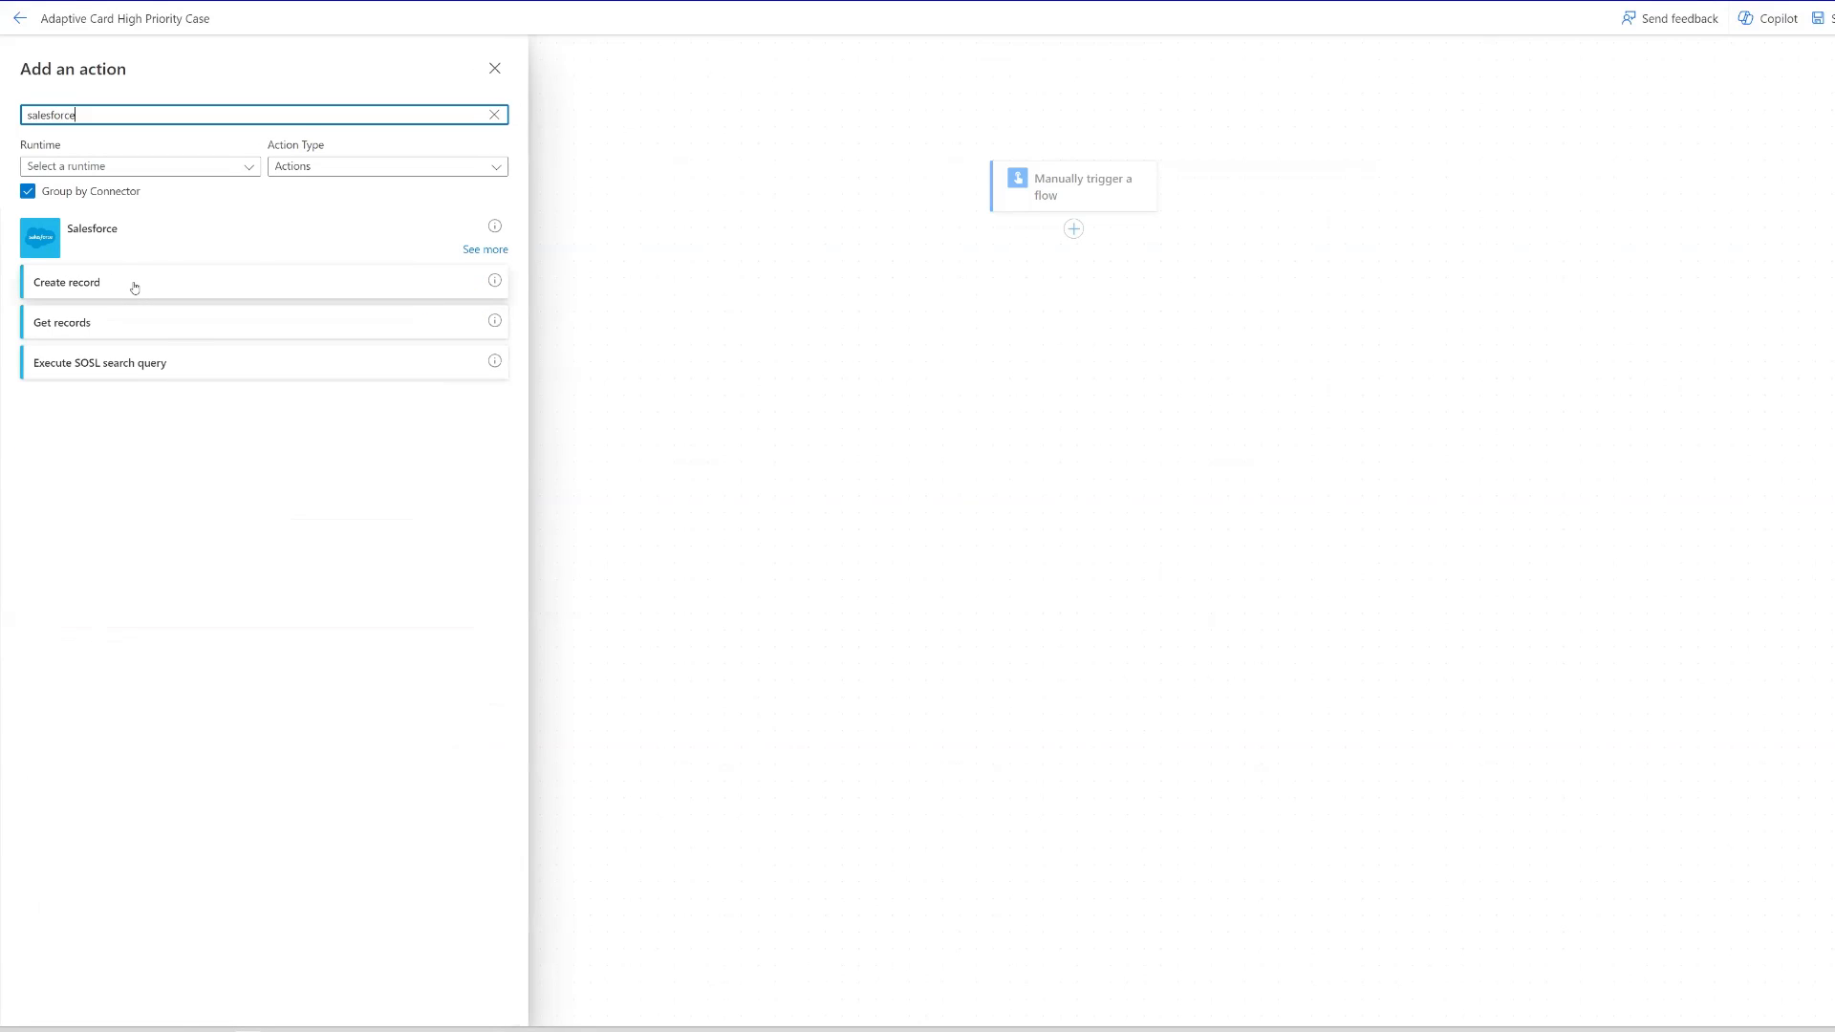
left_click(485, 249)
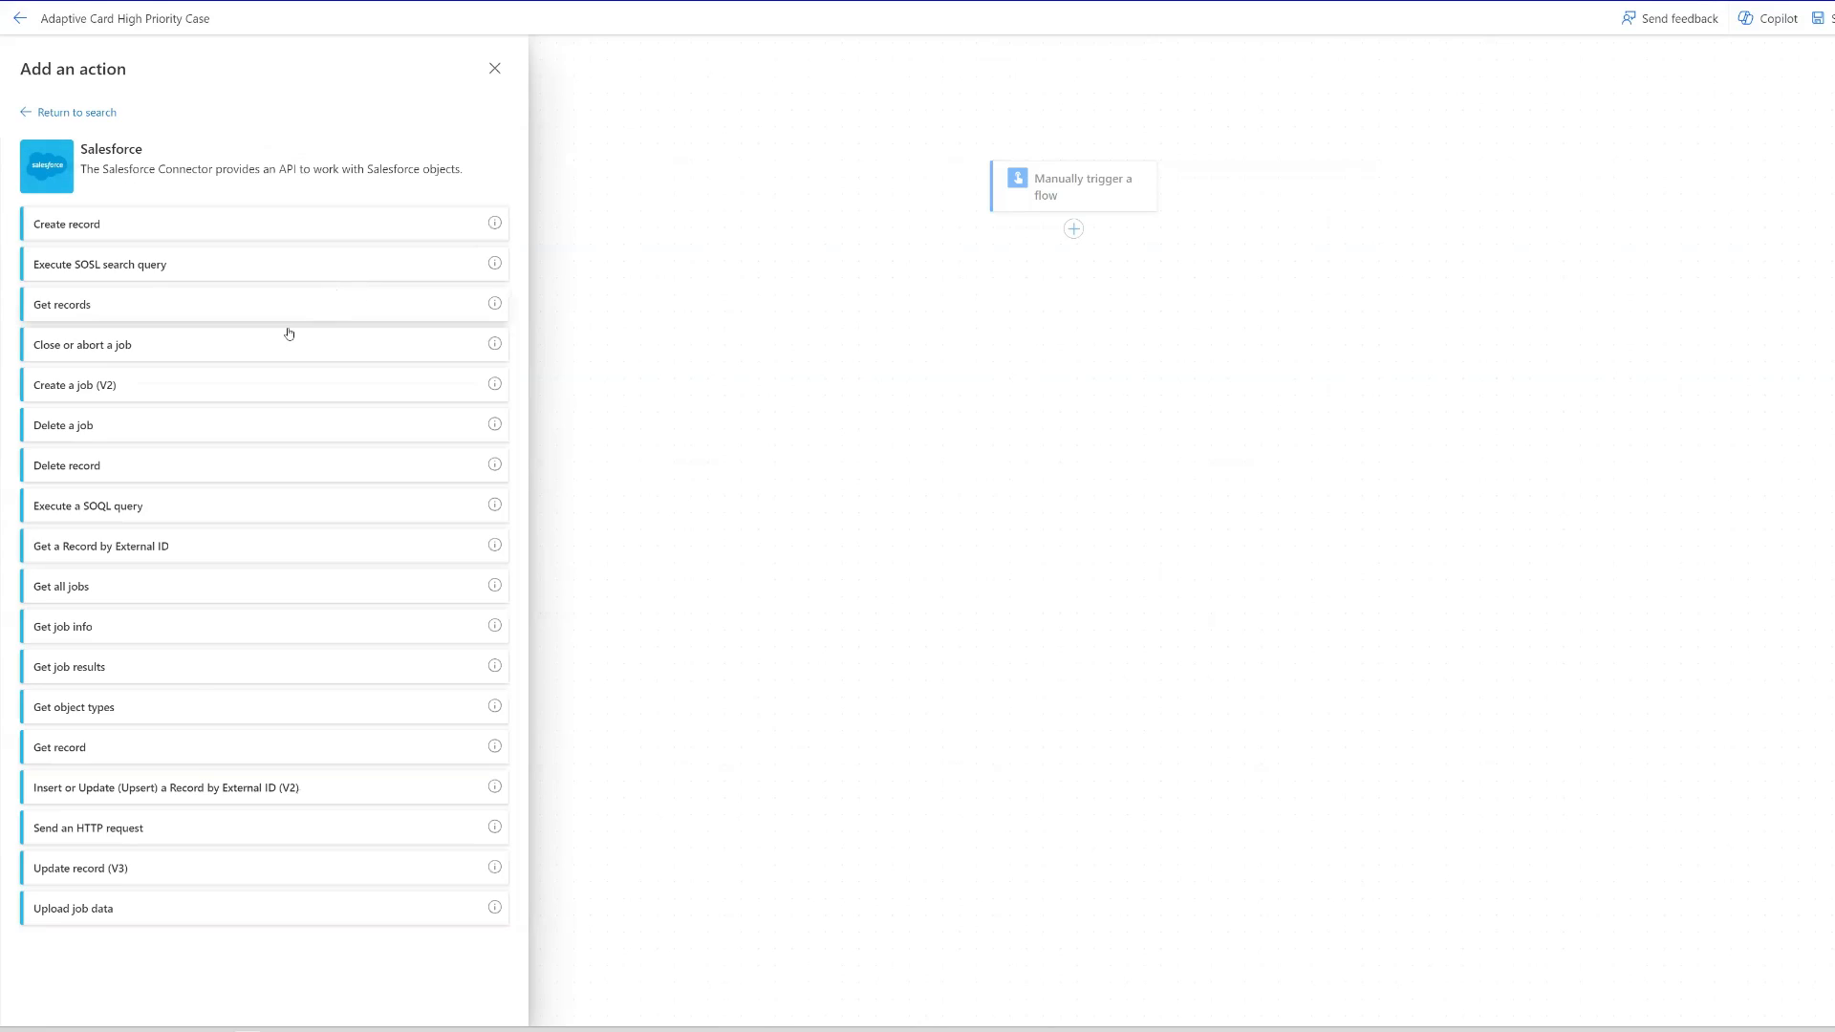
left_click(90, 750)
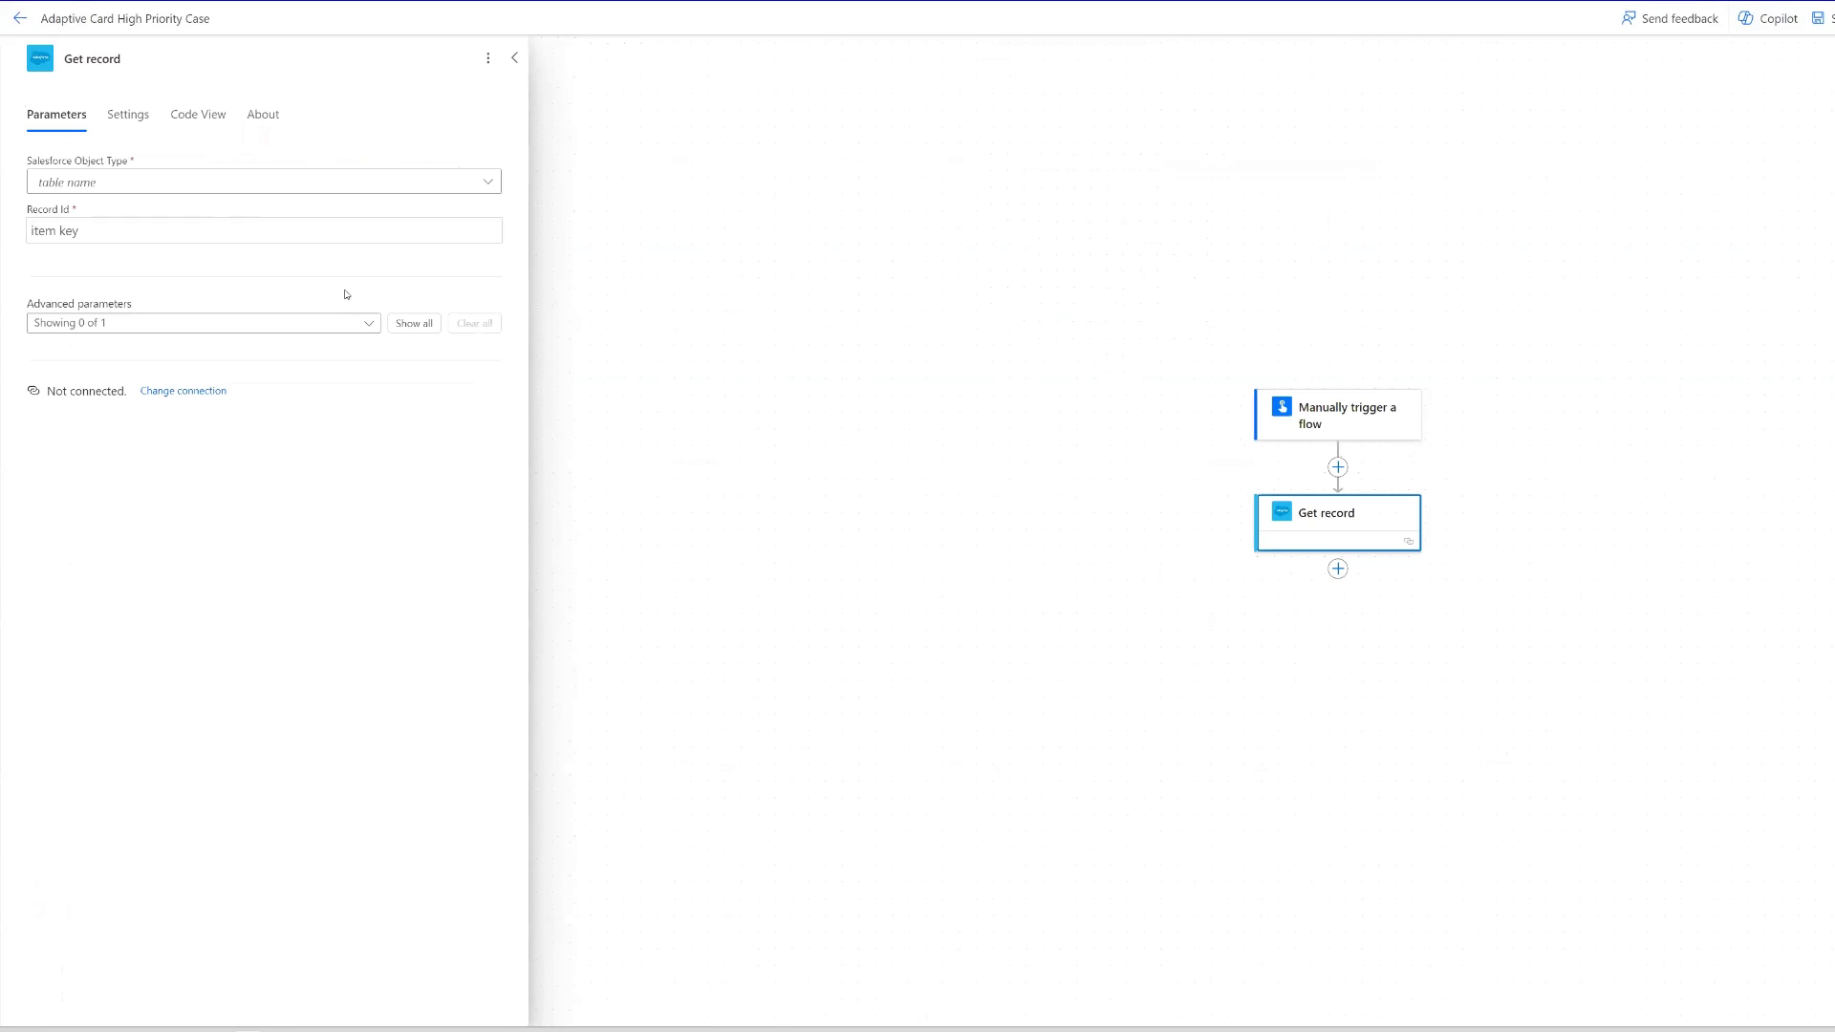
- Set the Get record action's Salesforce object type to Cases and its Record Id to the trigger's Case ID value
left_click(153, 185)
type("ca")
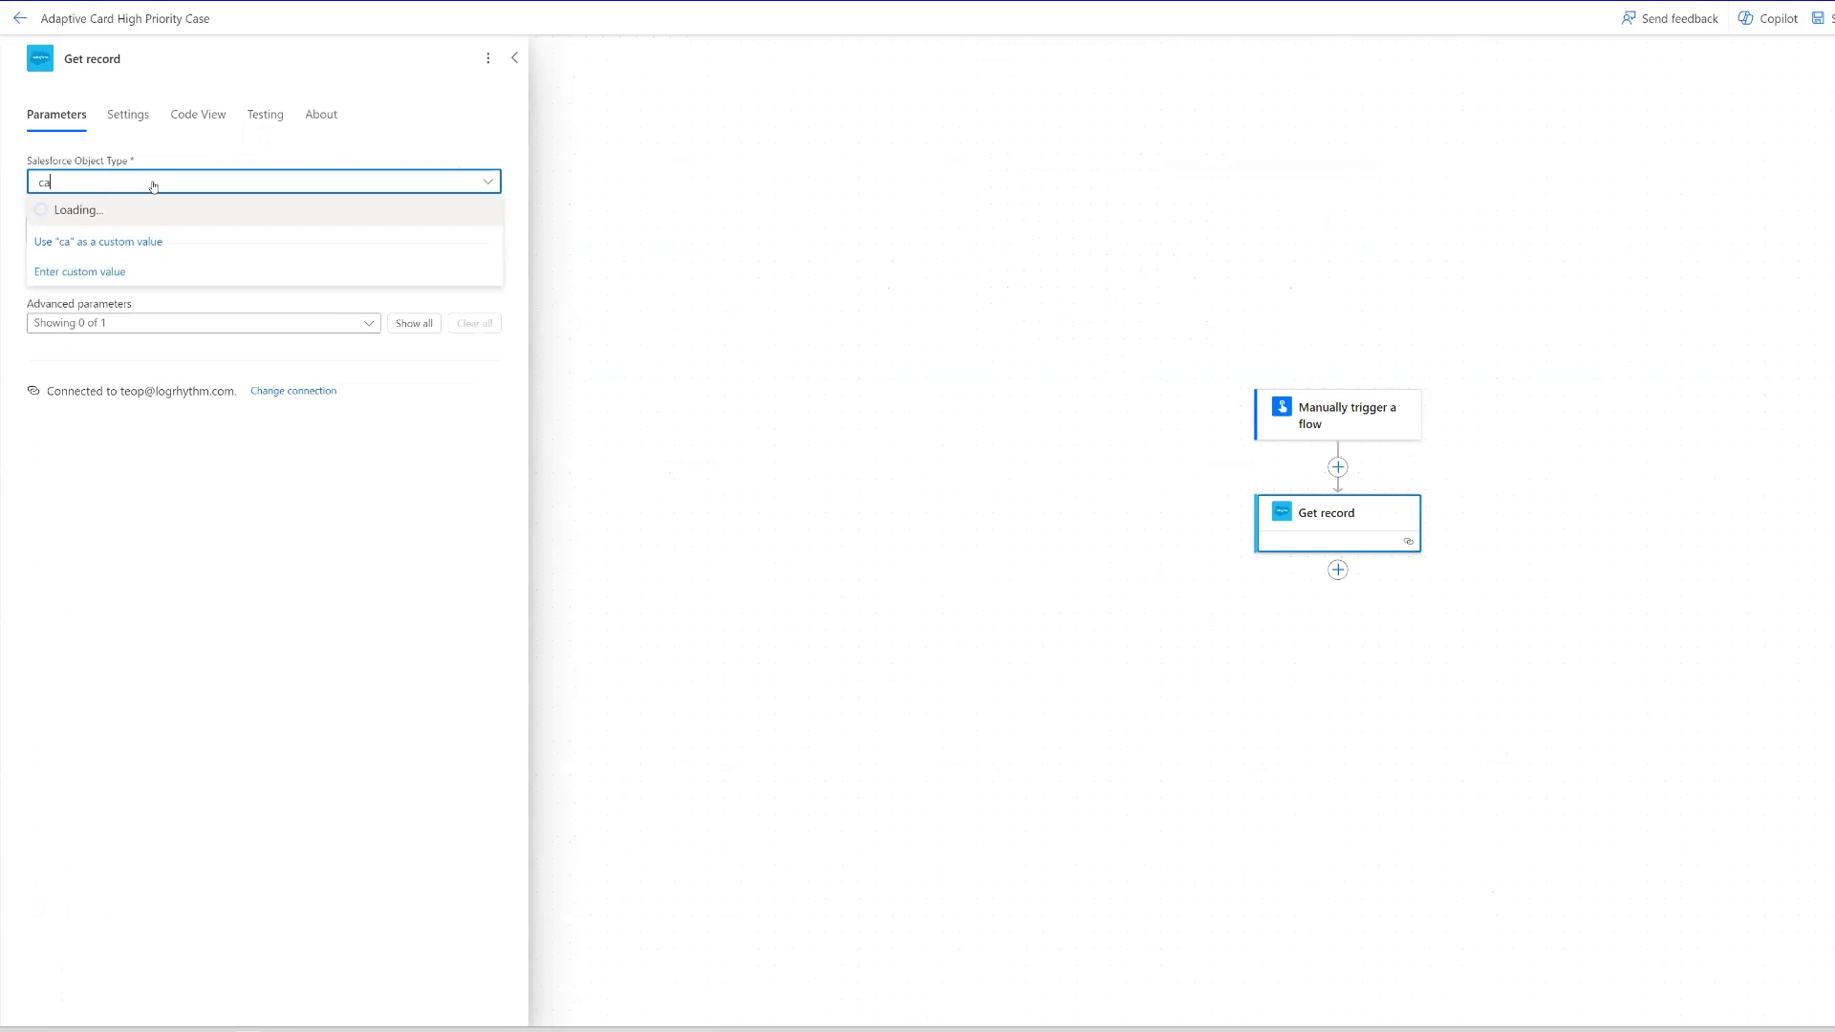
type("ses")
left_click(64, 212)
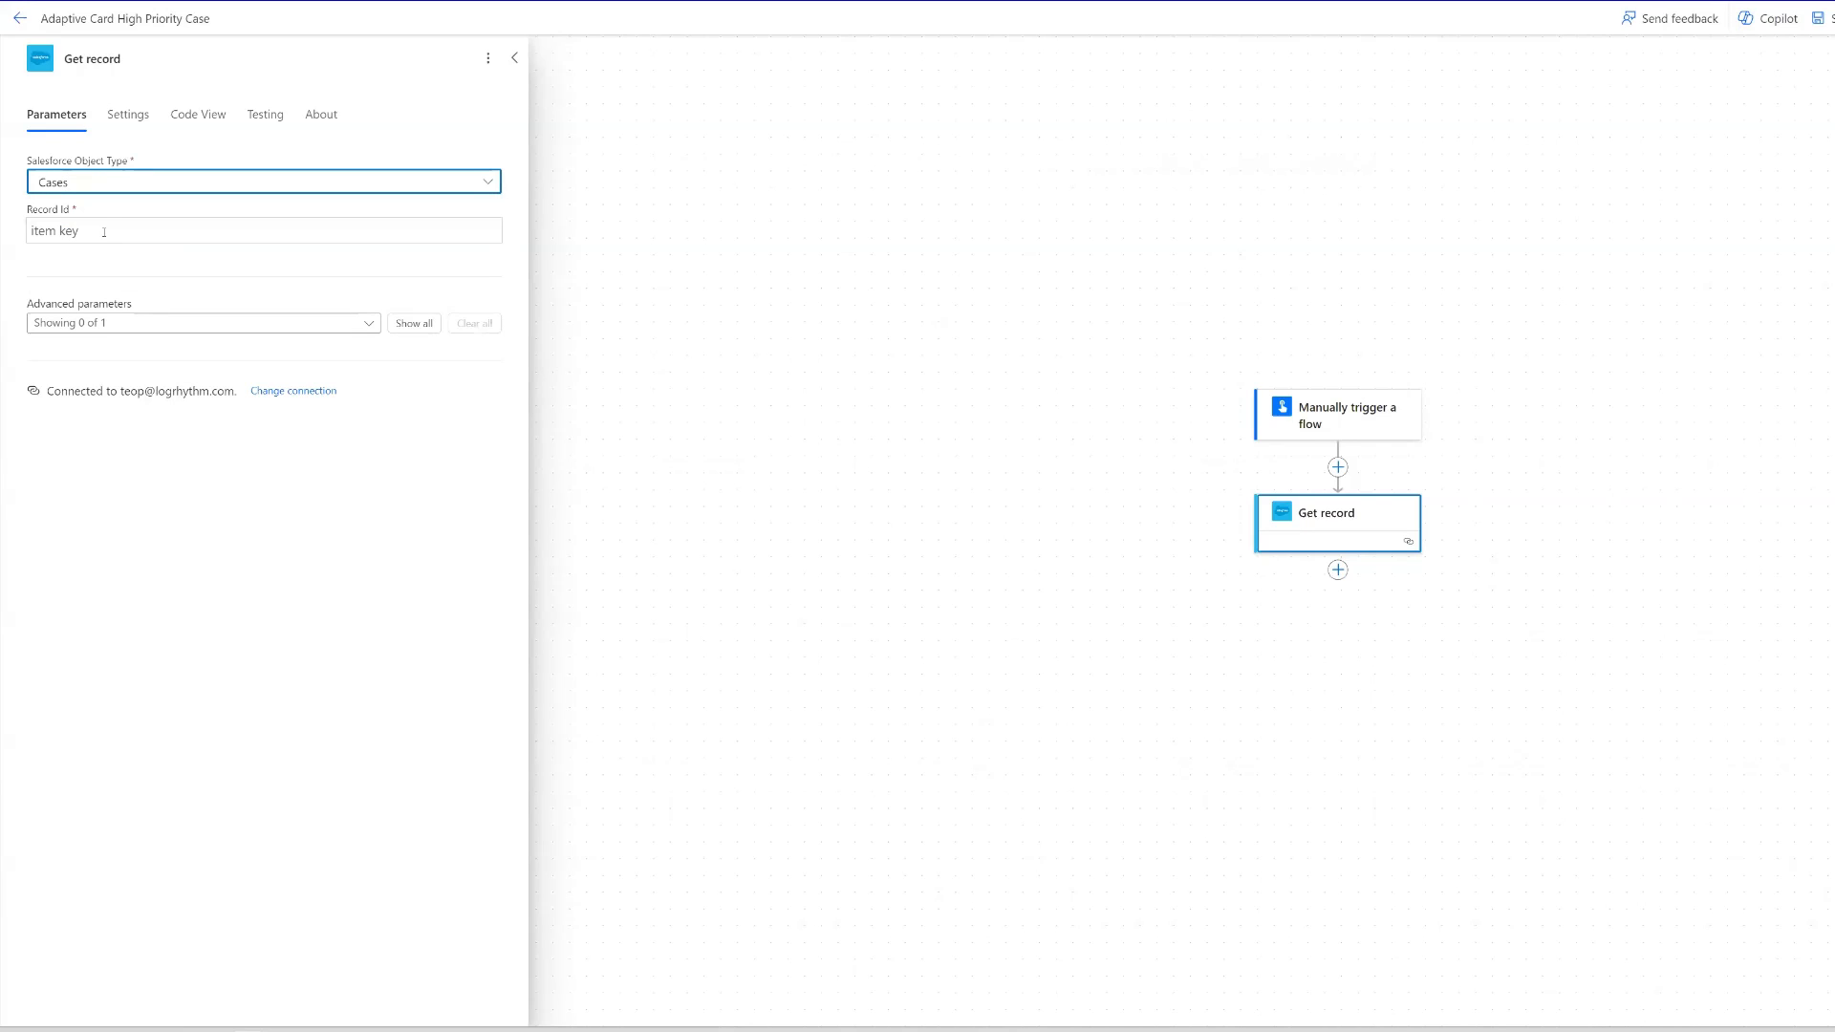
left_click(105, 231)
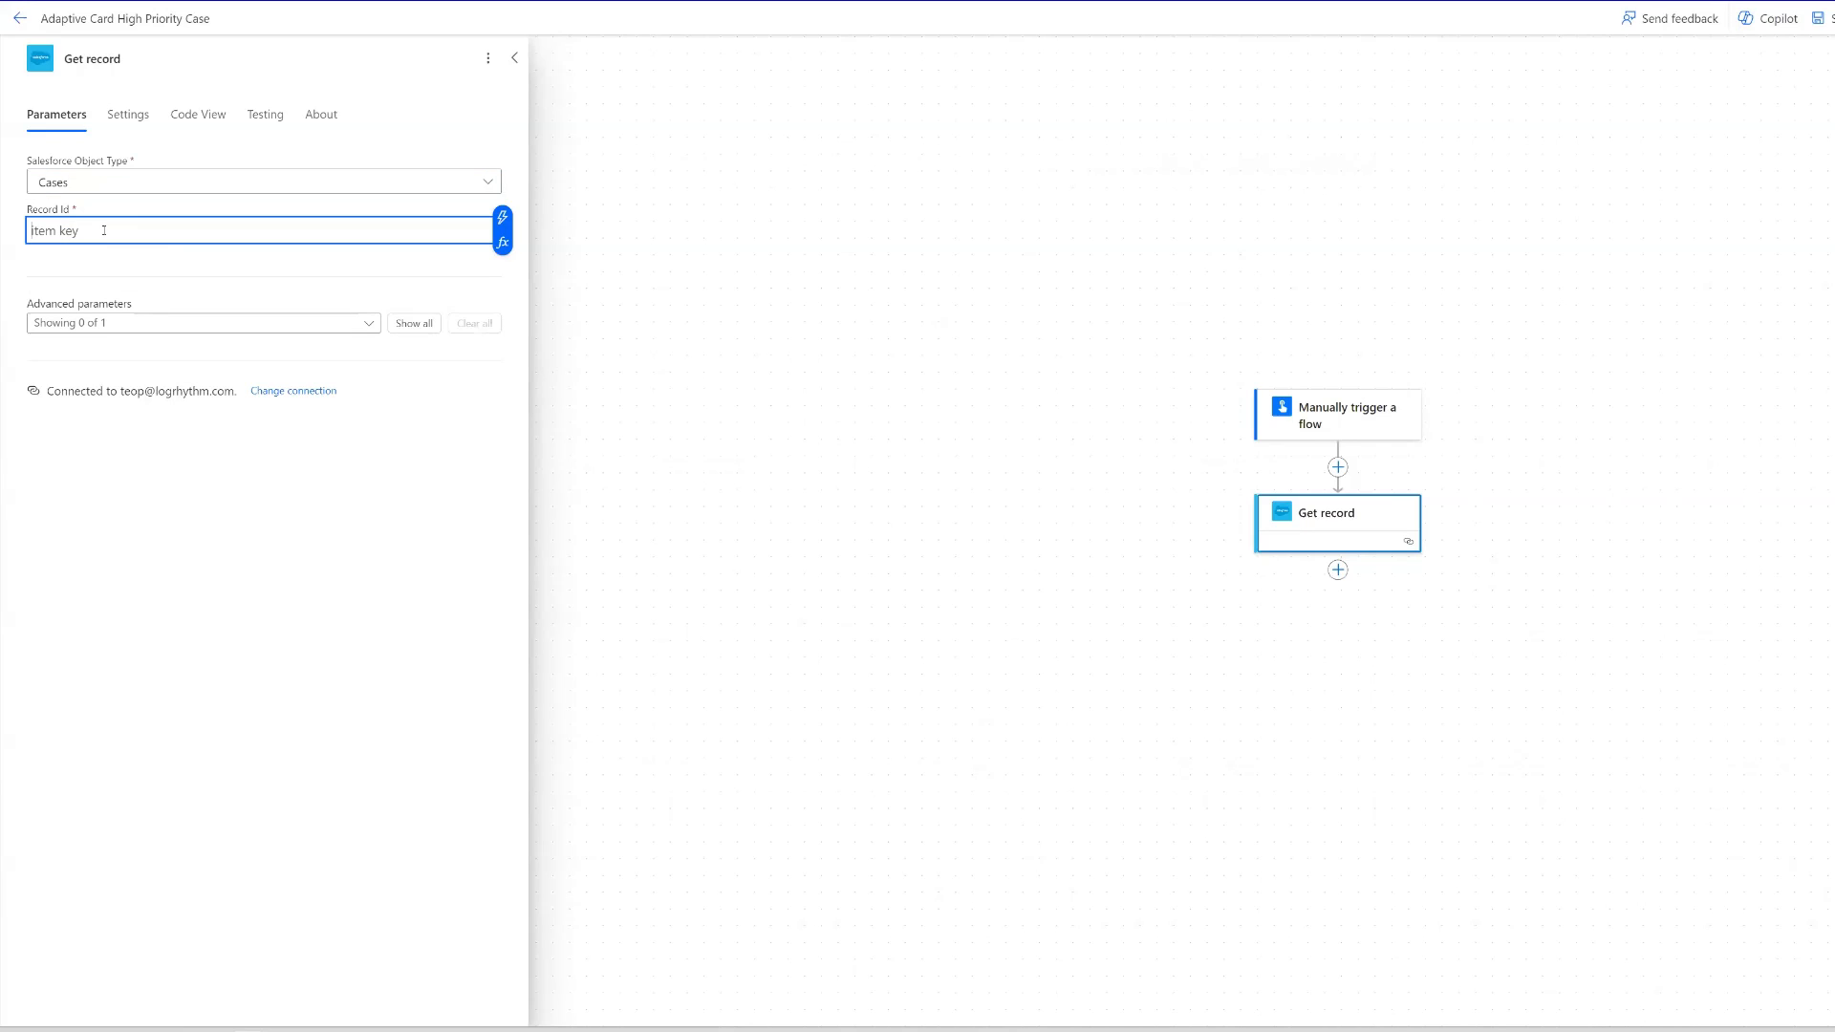
left_click(499, 219)
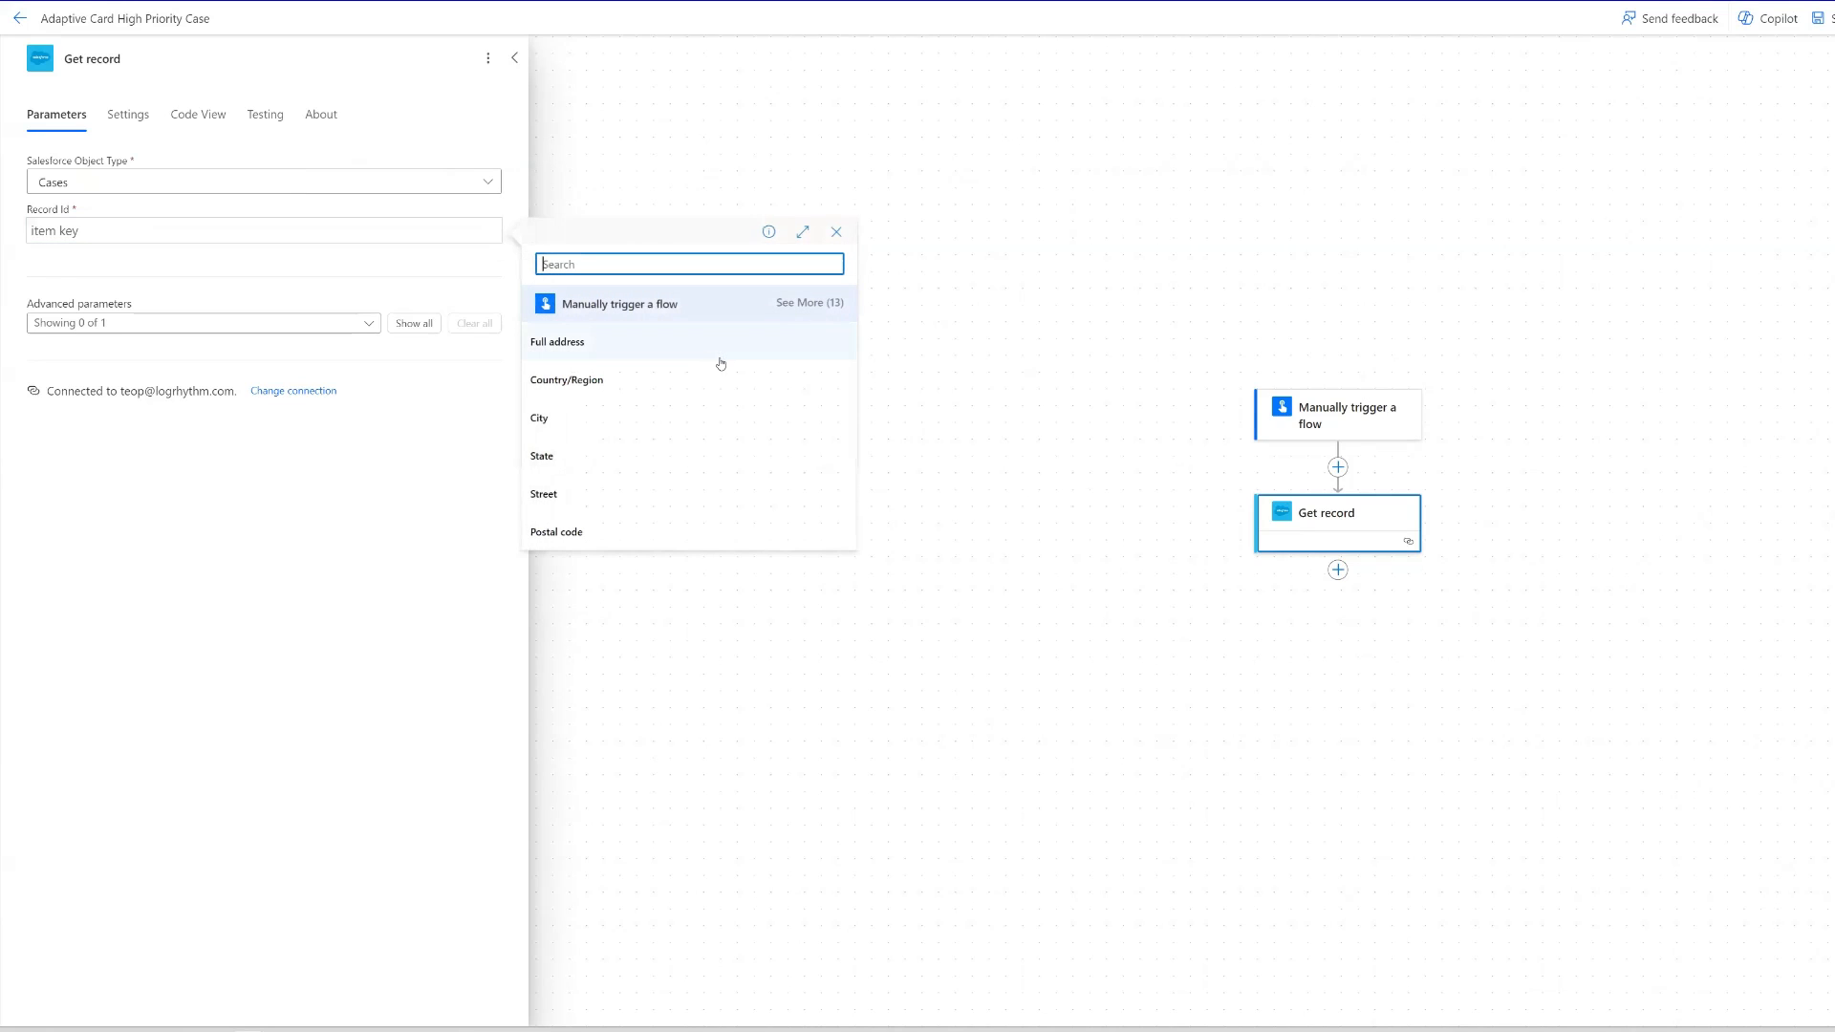
left_click(810, 302)
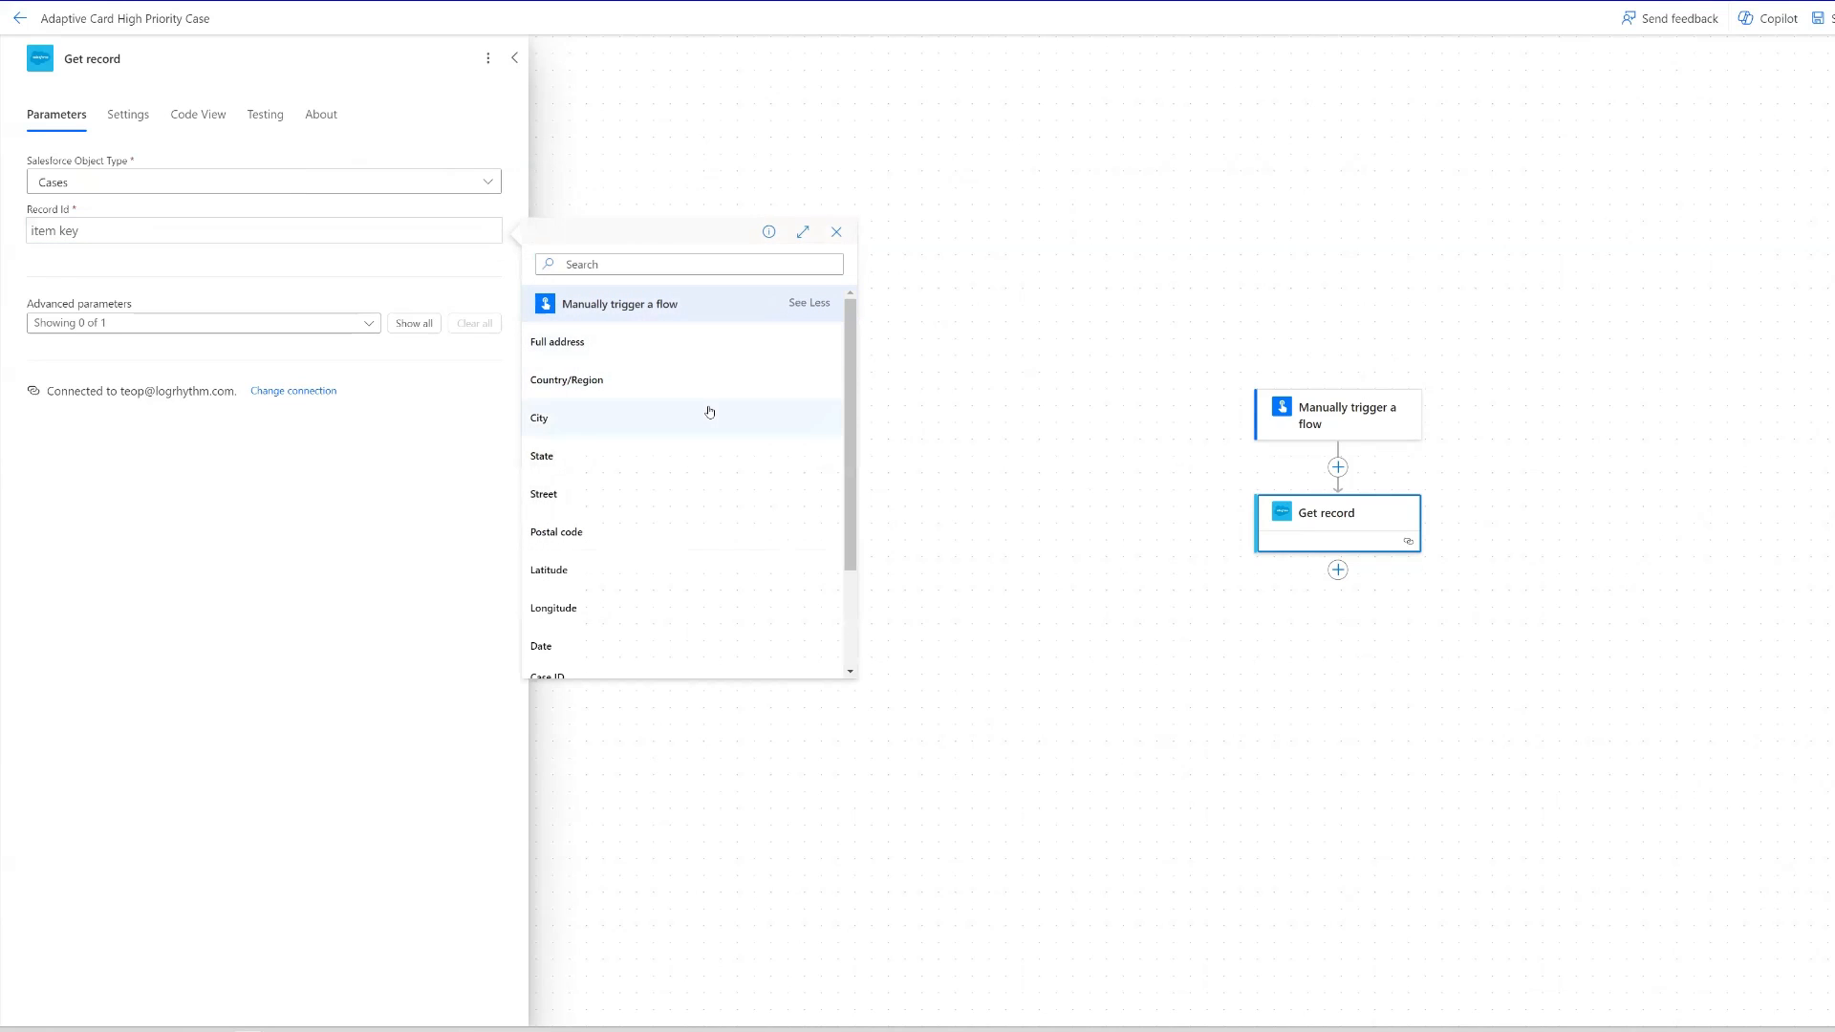
scroll(697, 345, "down", 3)
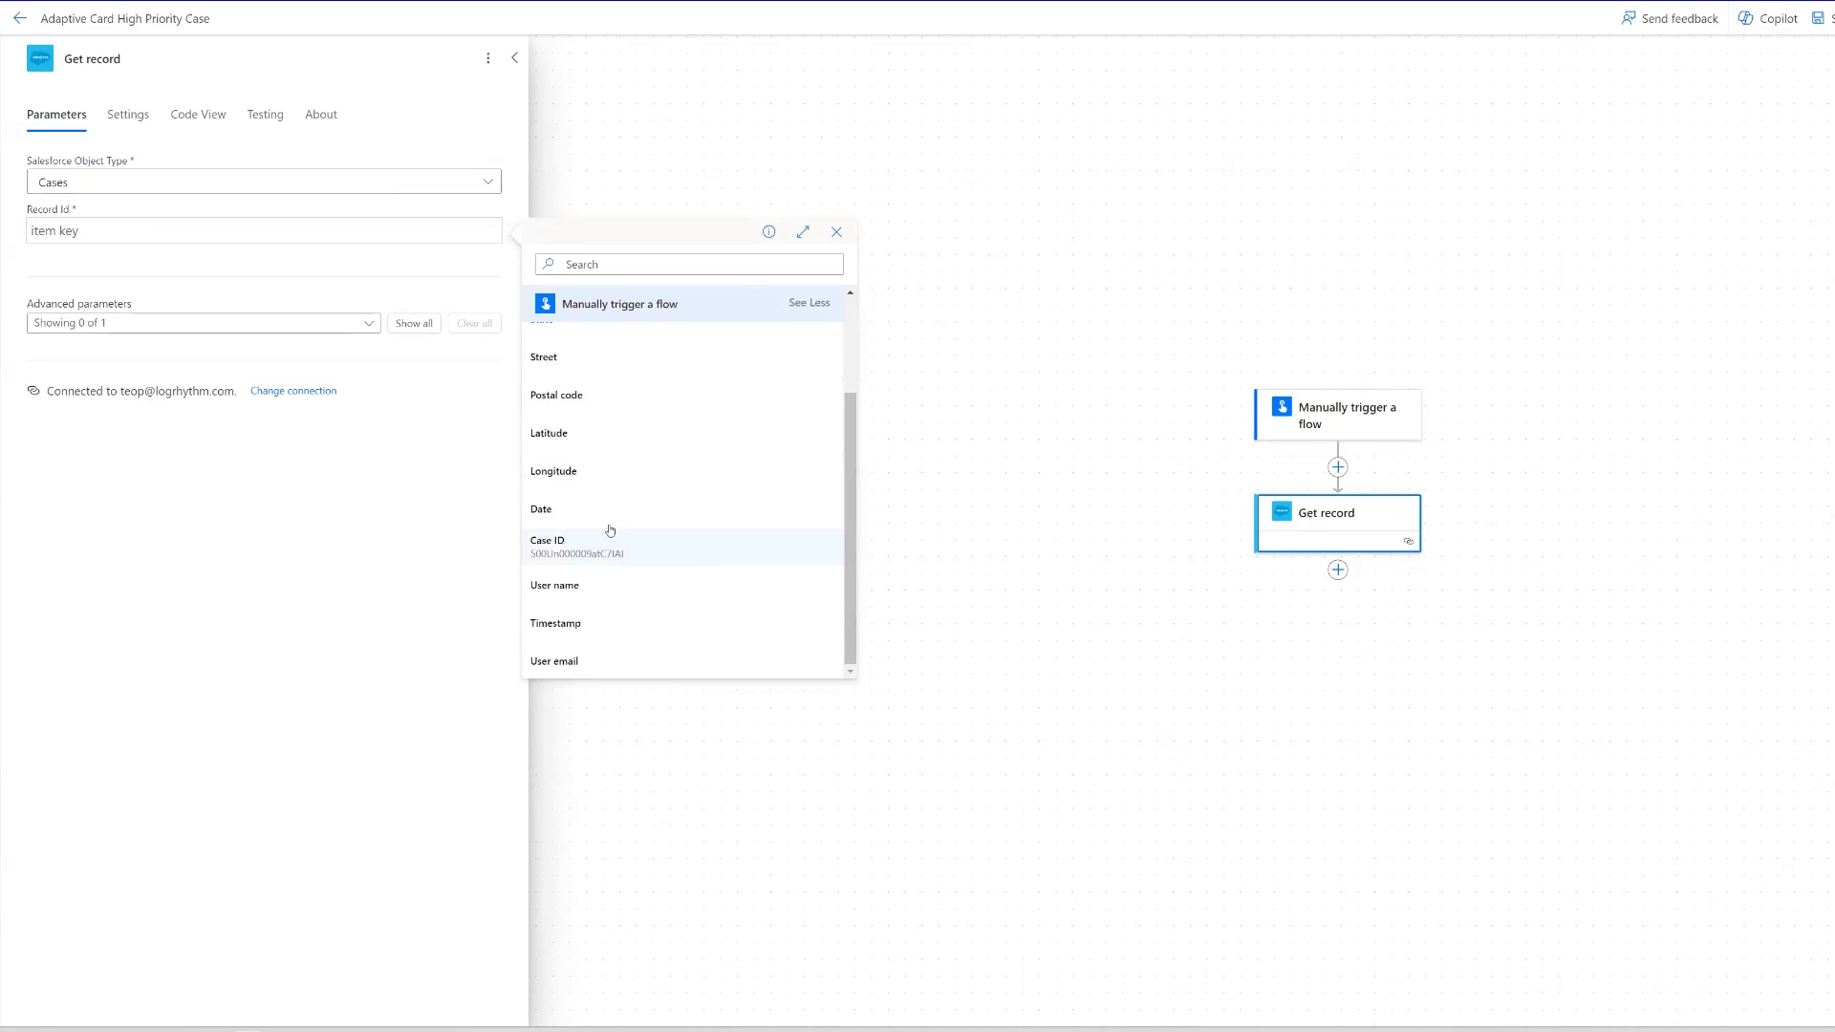
left_click(540, 543)
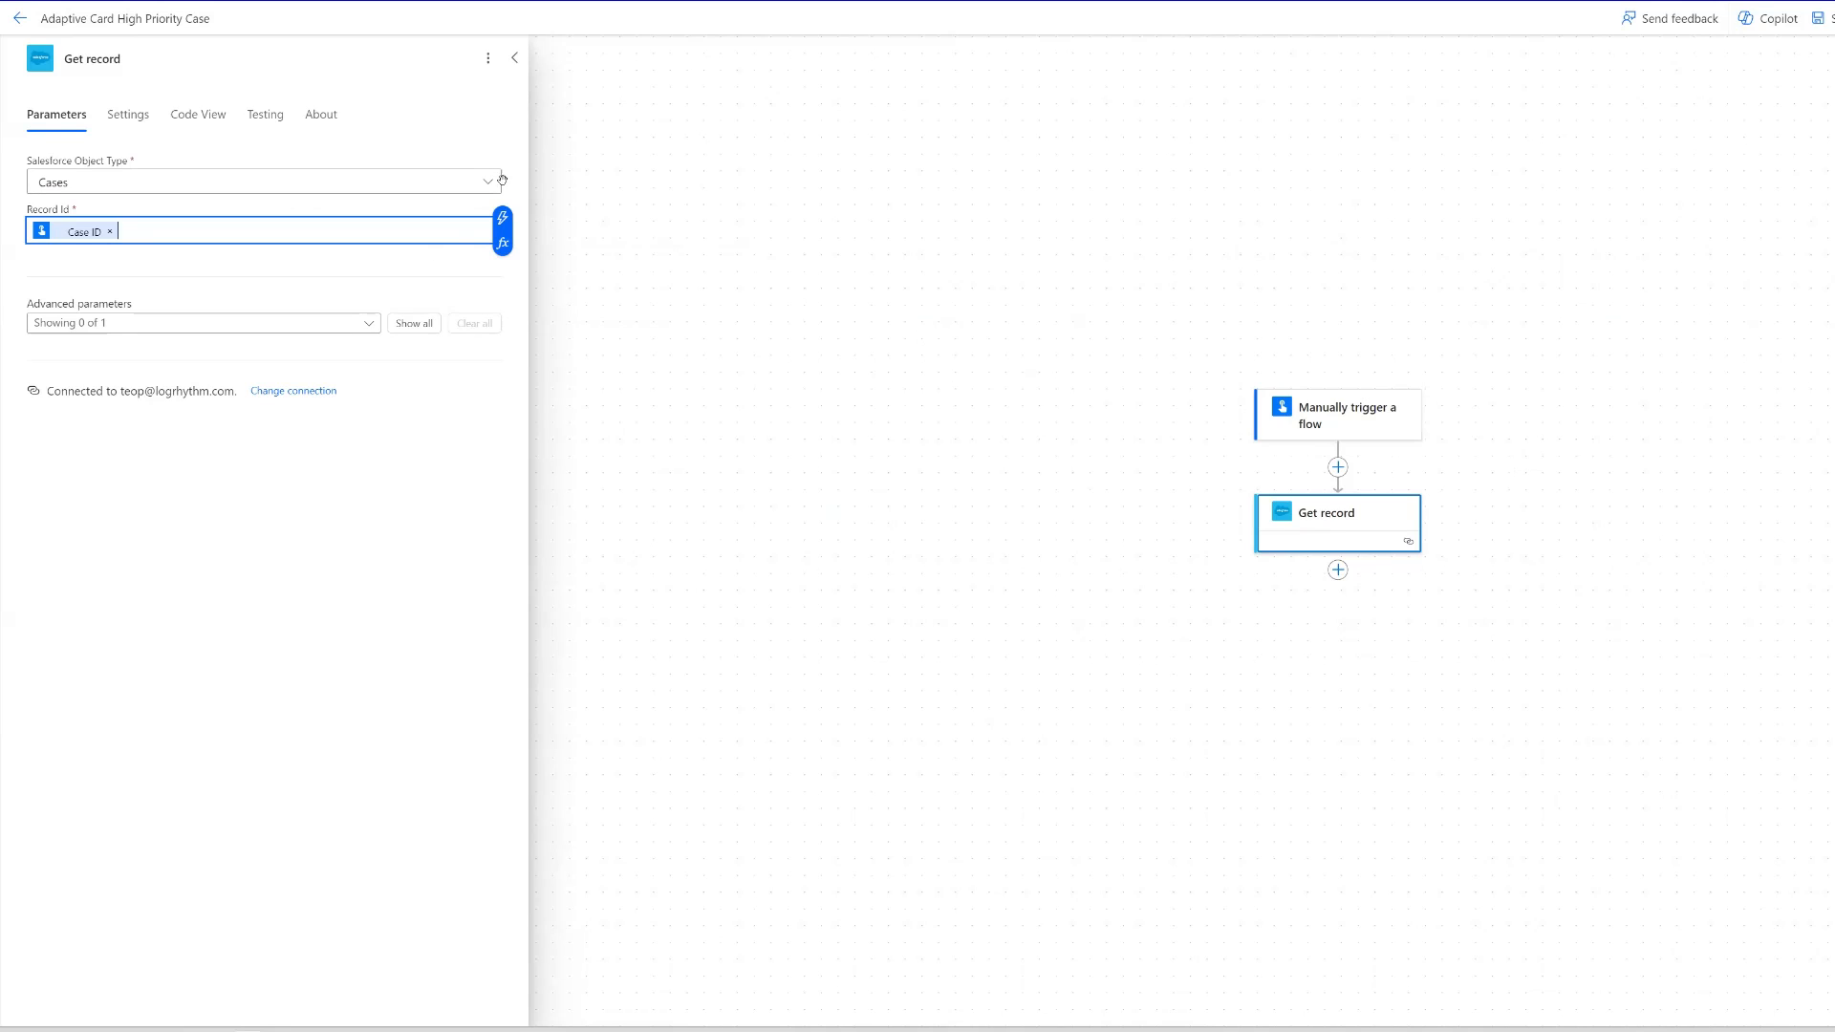
- Rename the Get record action as Get record - Case
left_click(266, 60)
type("-")
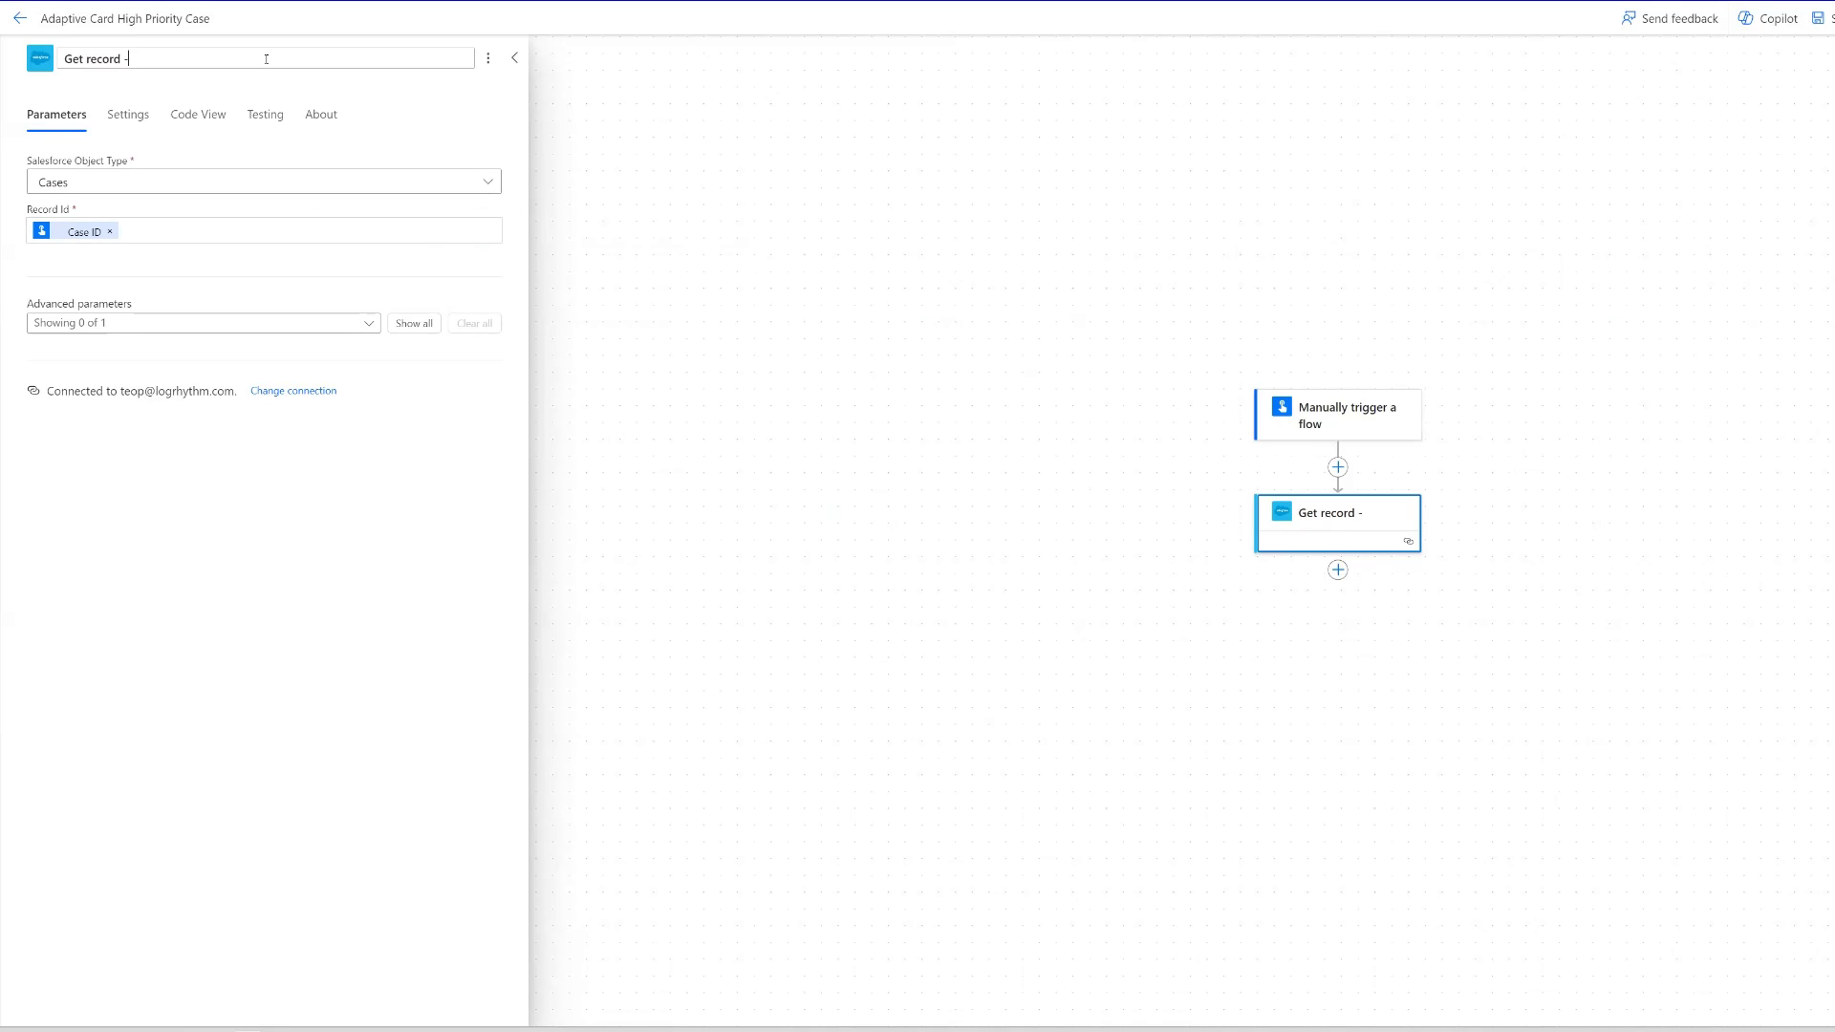
type(" CAS")
type("ase")
key("Return")
- Add the Microsoft Teams action Post adaptive card and wait for a response after Get record - Case
left_click(1339, 571)
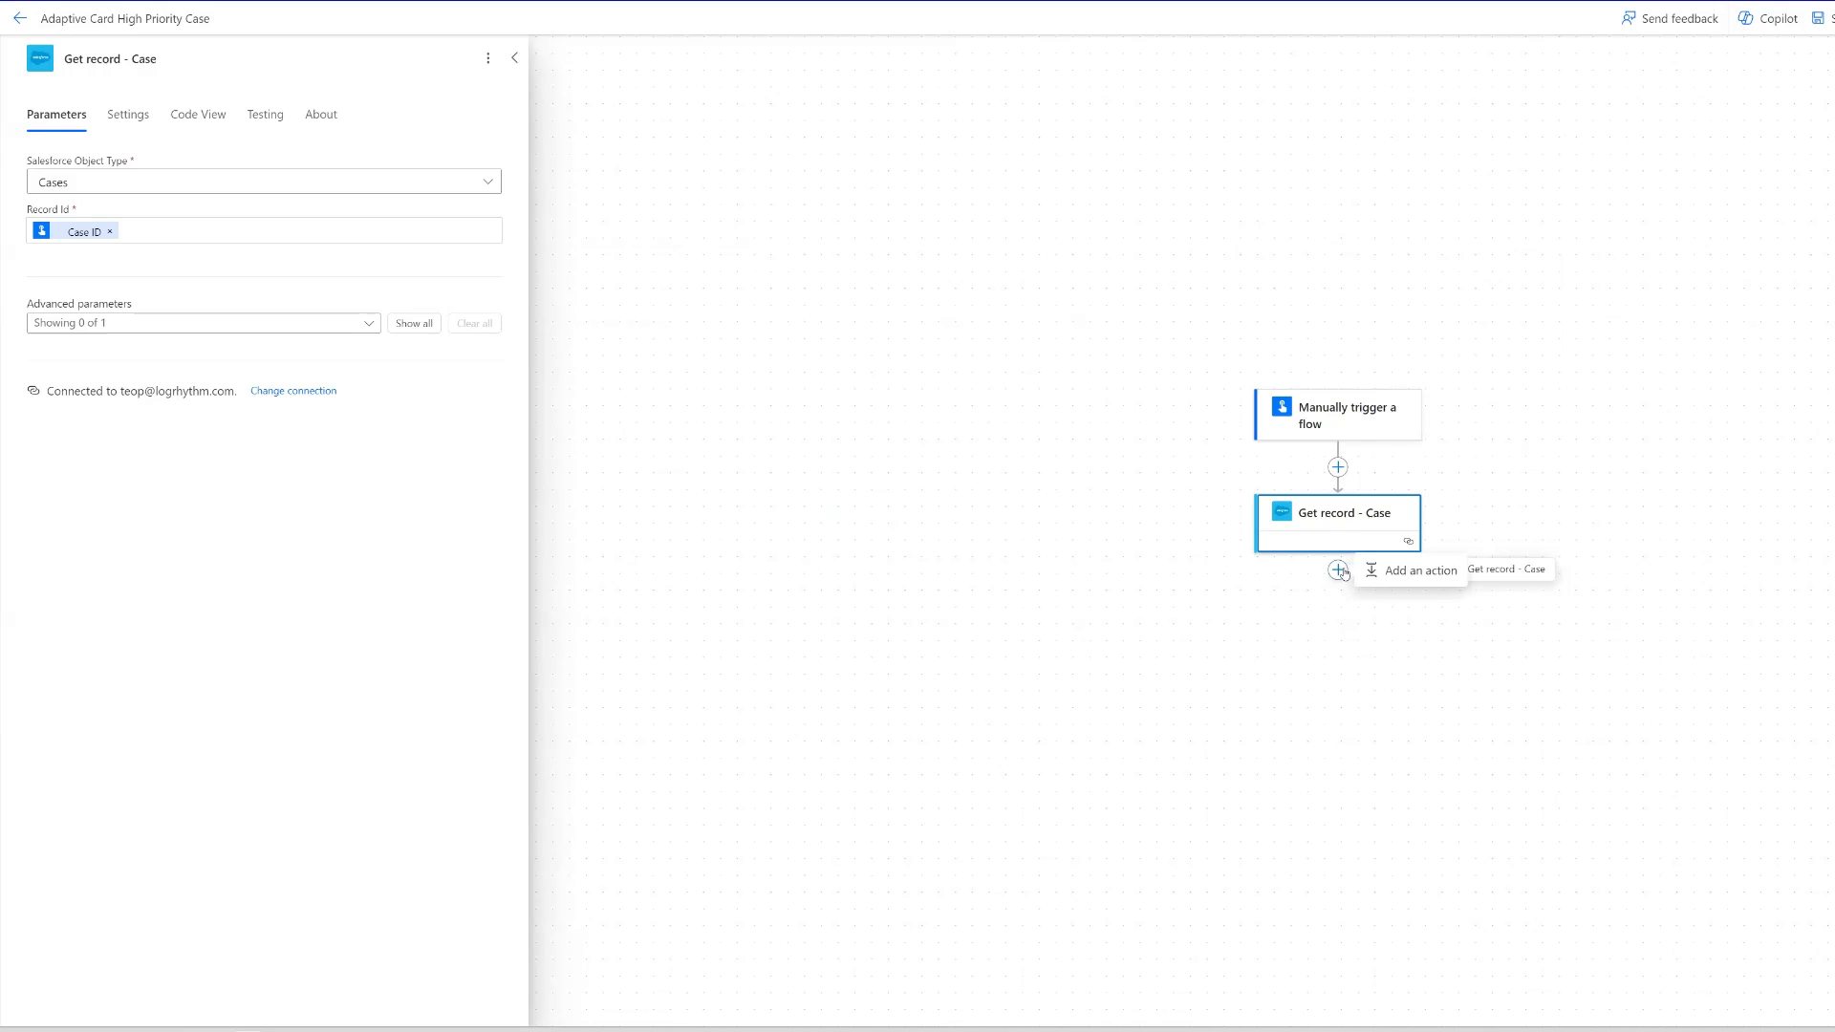
left_click(1415, 570)
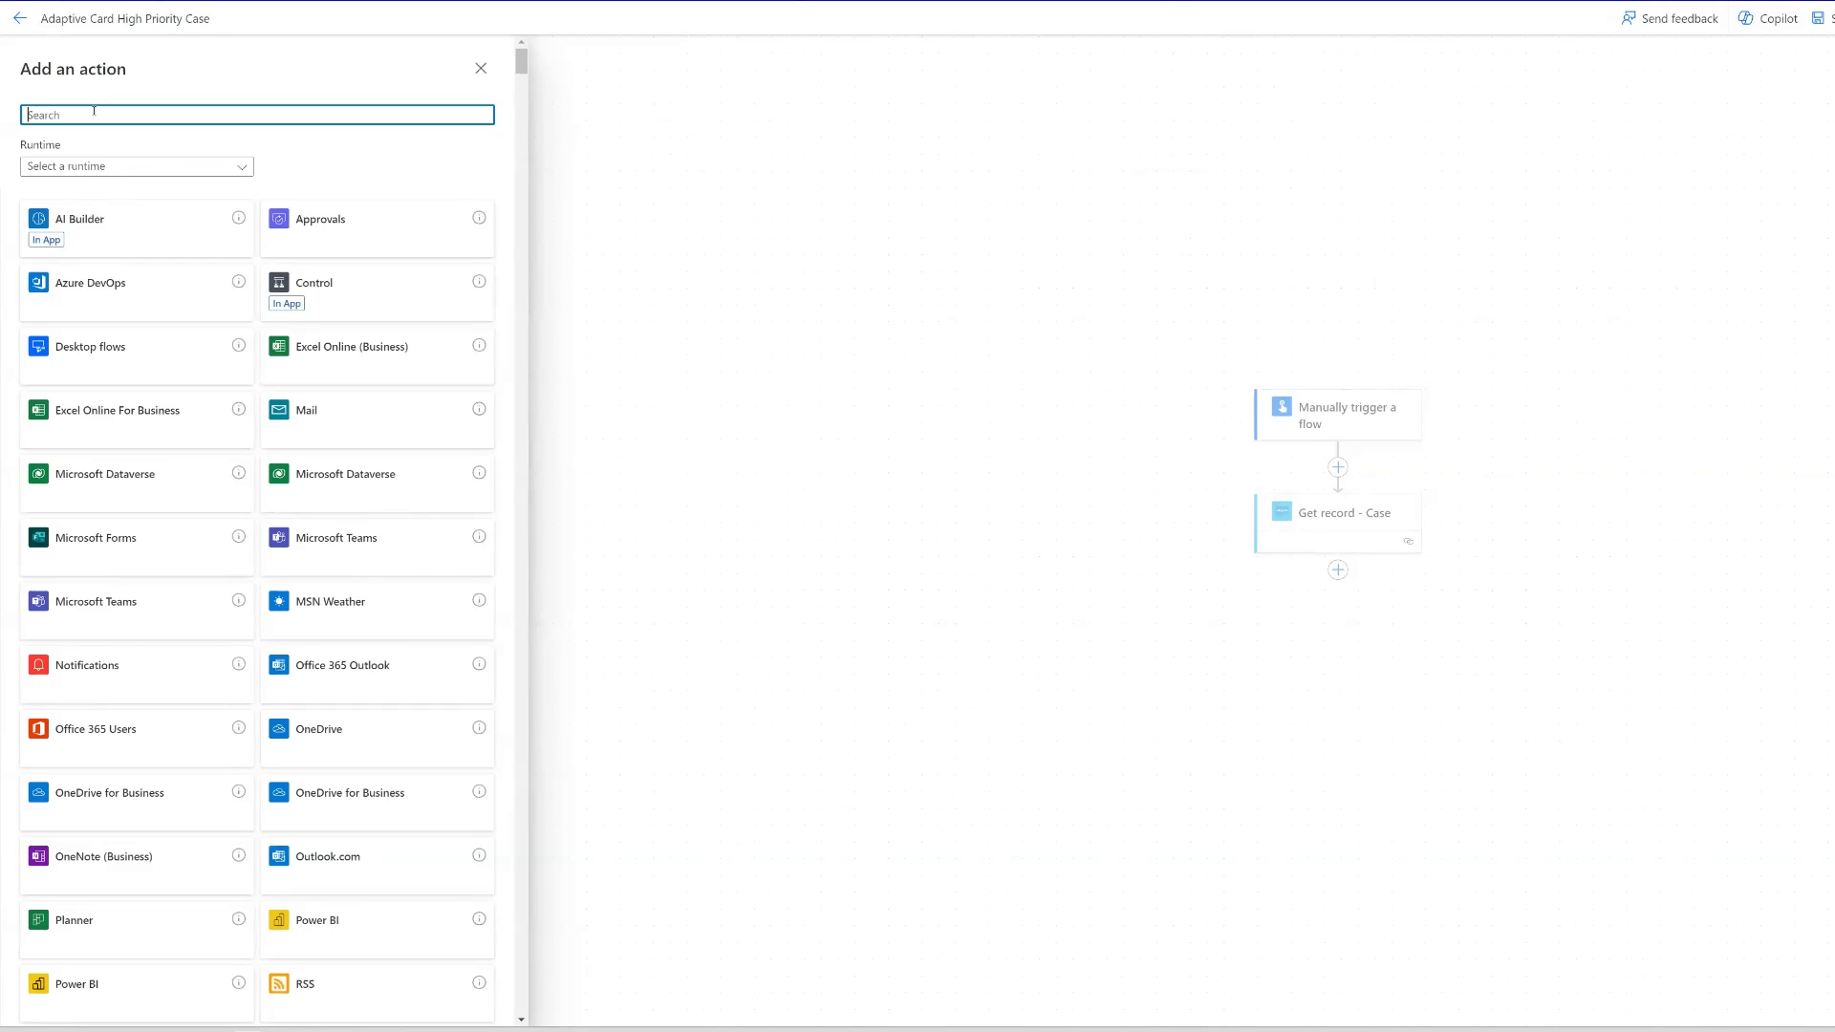
type("a")
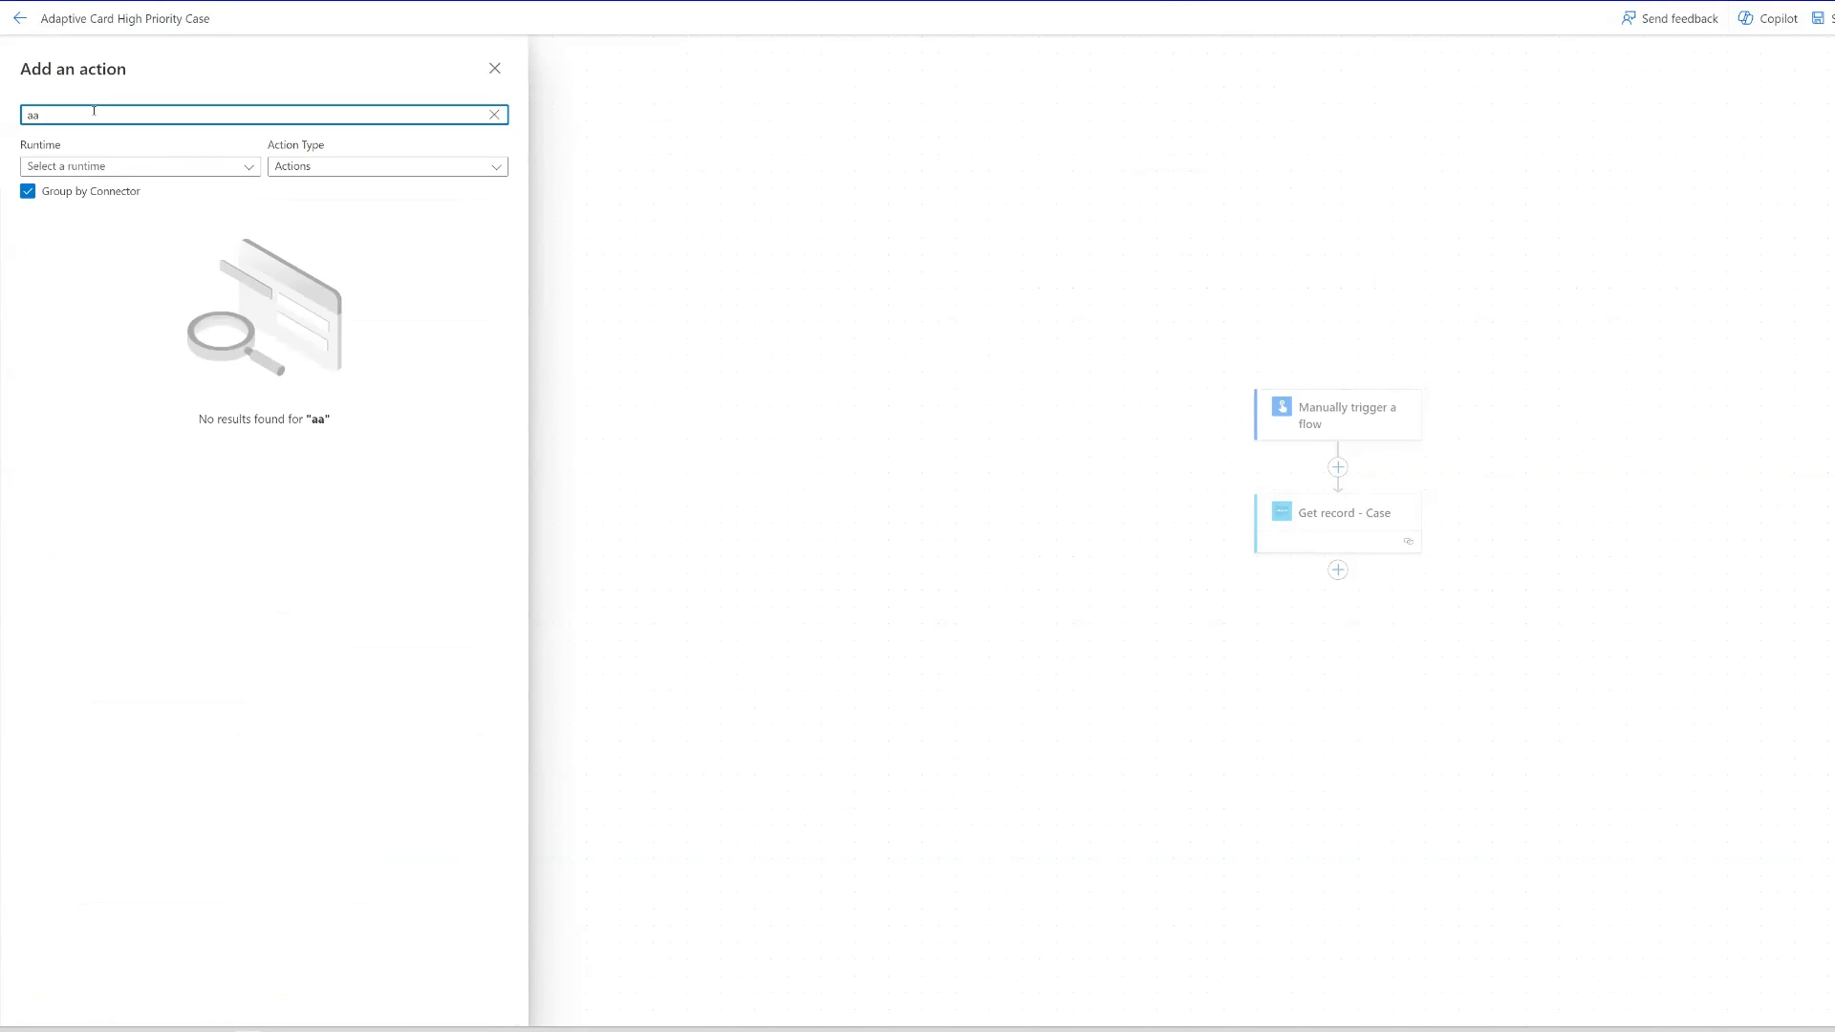
type("daptive card")
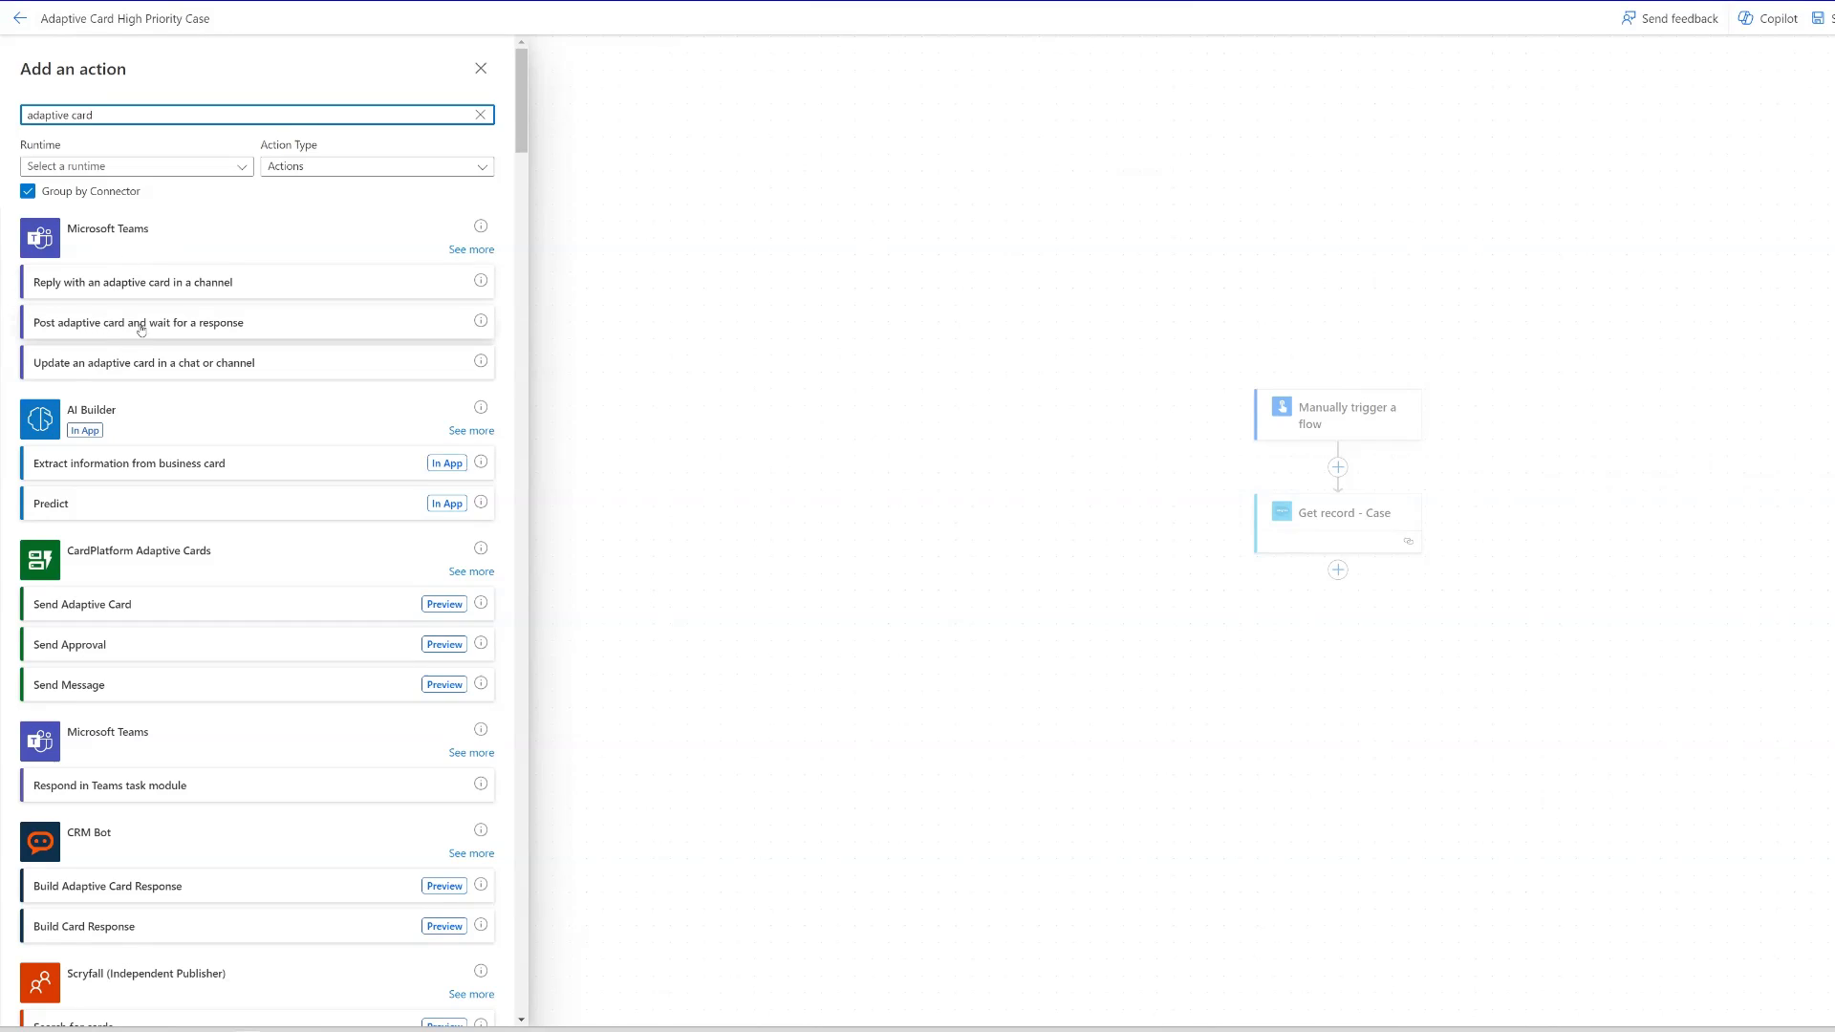
left_click(258, 328)
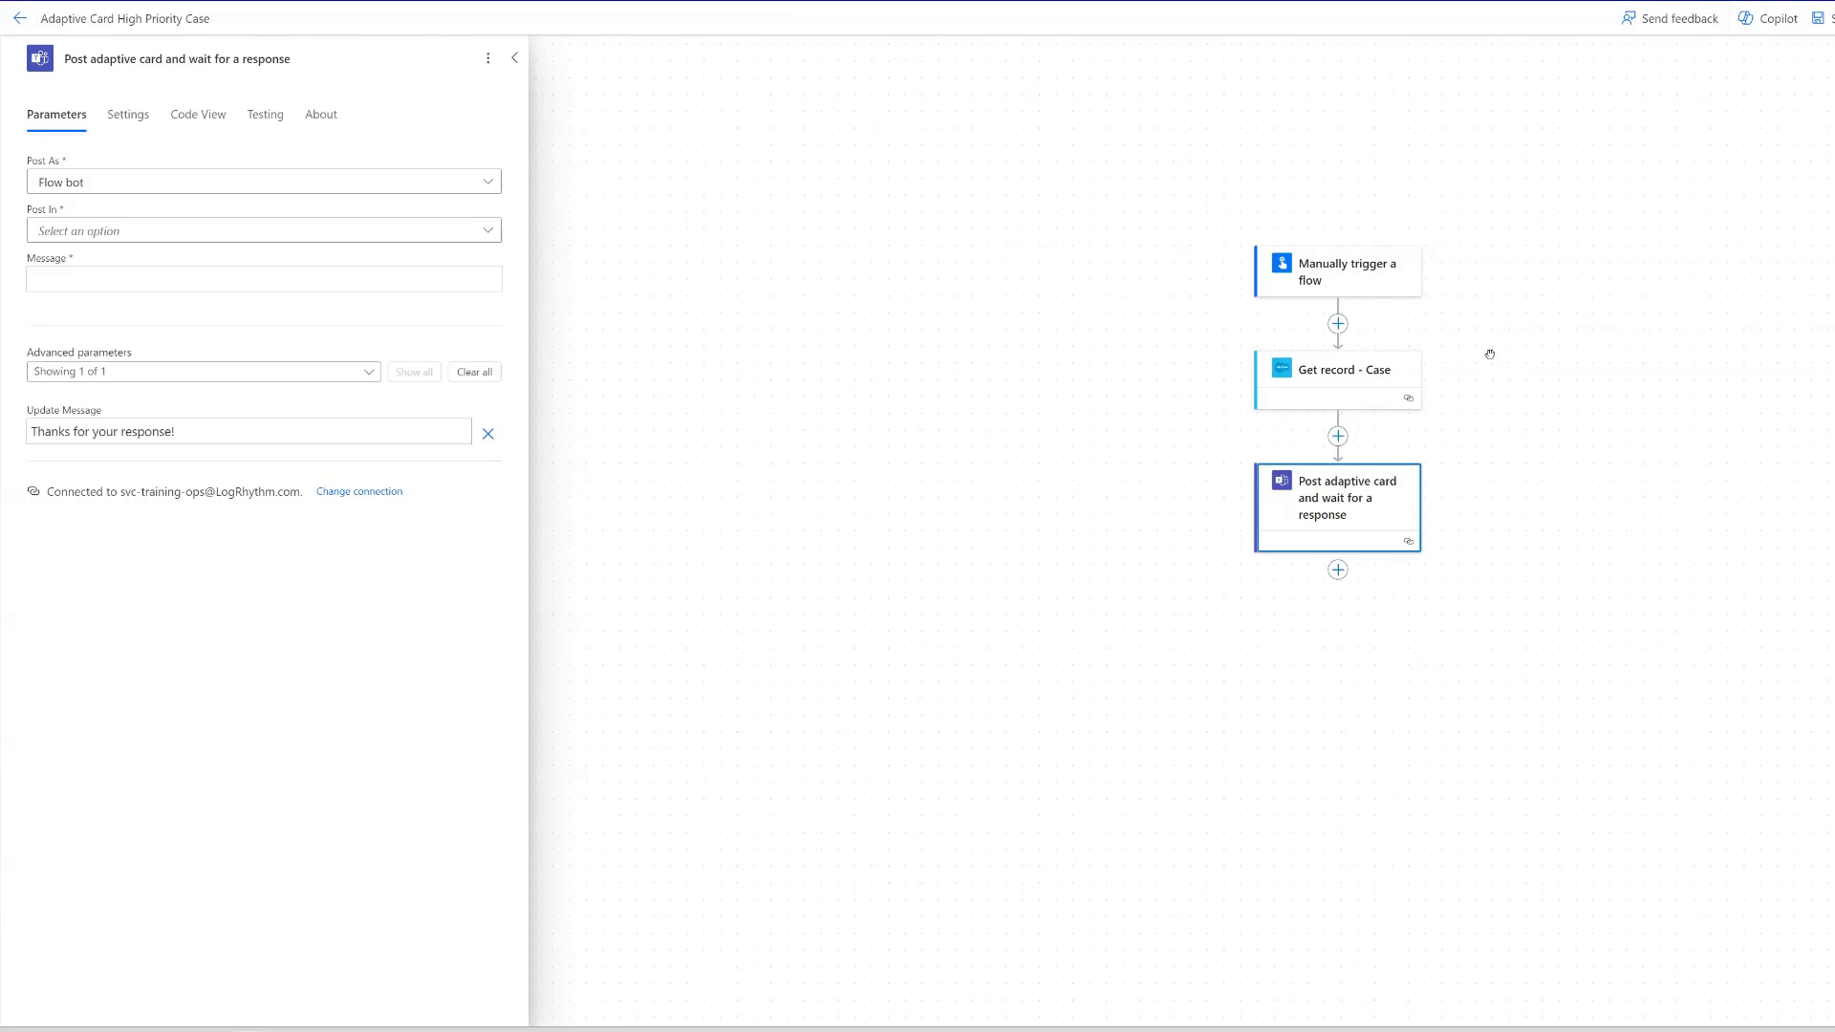
- Keep Flow bot as the poster of the adaptive card and set it to post in a Channel
left_click(171, 183)
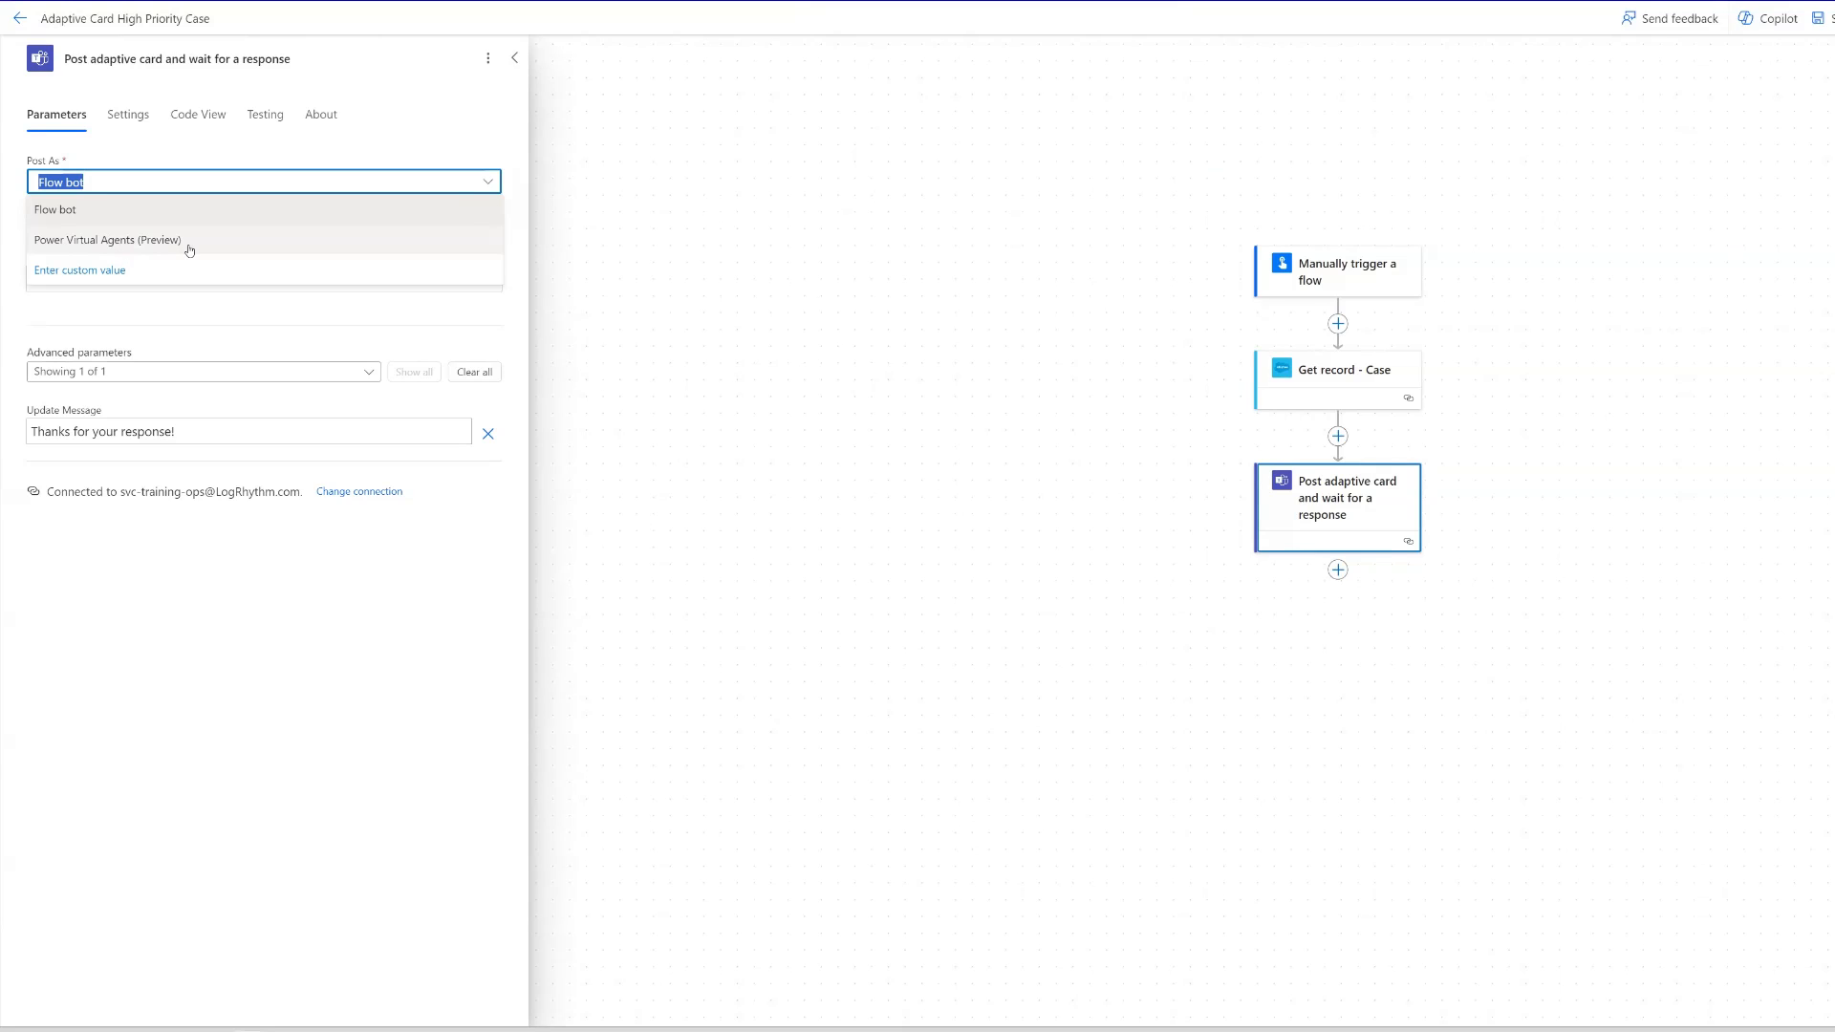
left_click(520, 188)
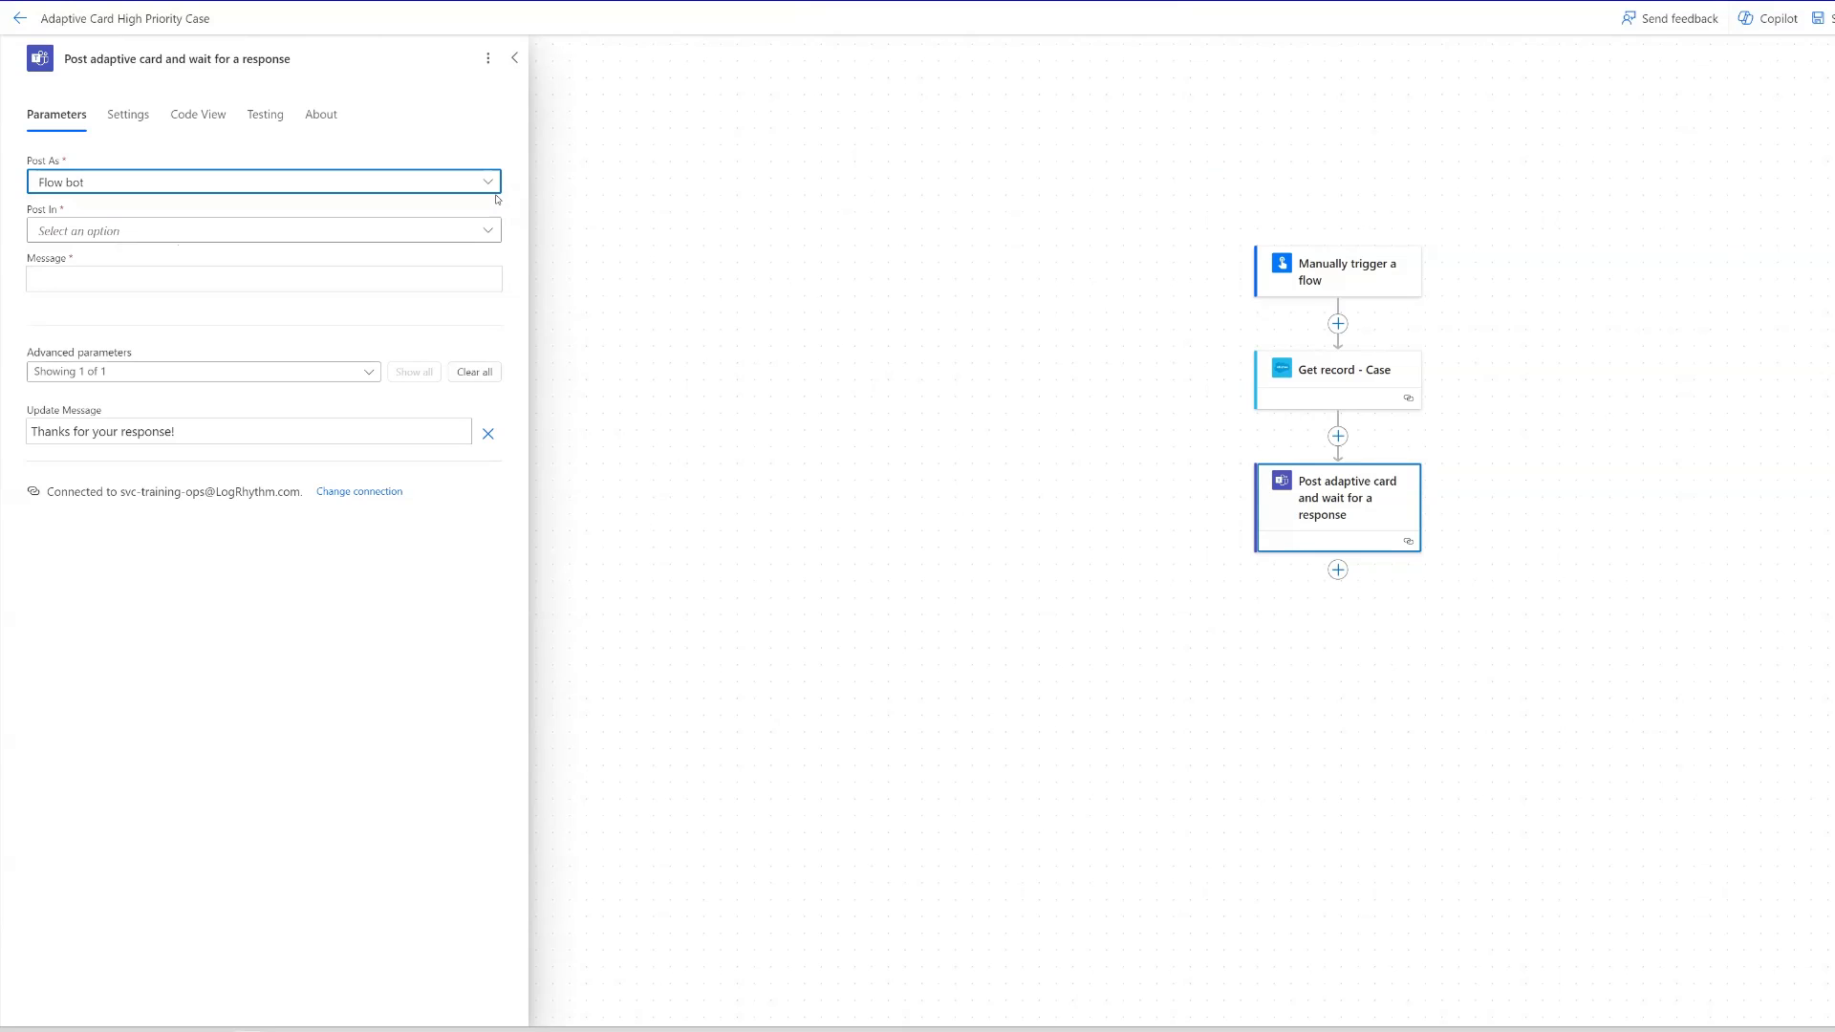
left_click(487, 234)
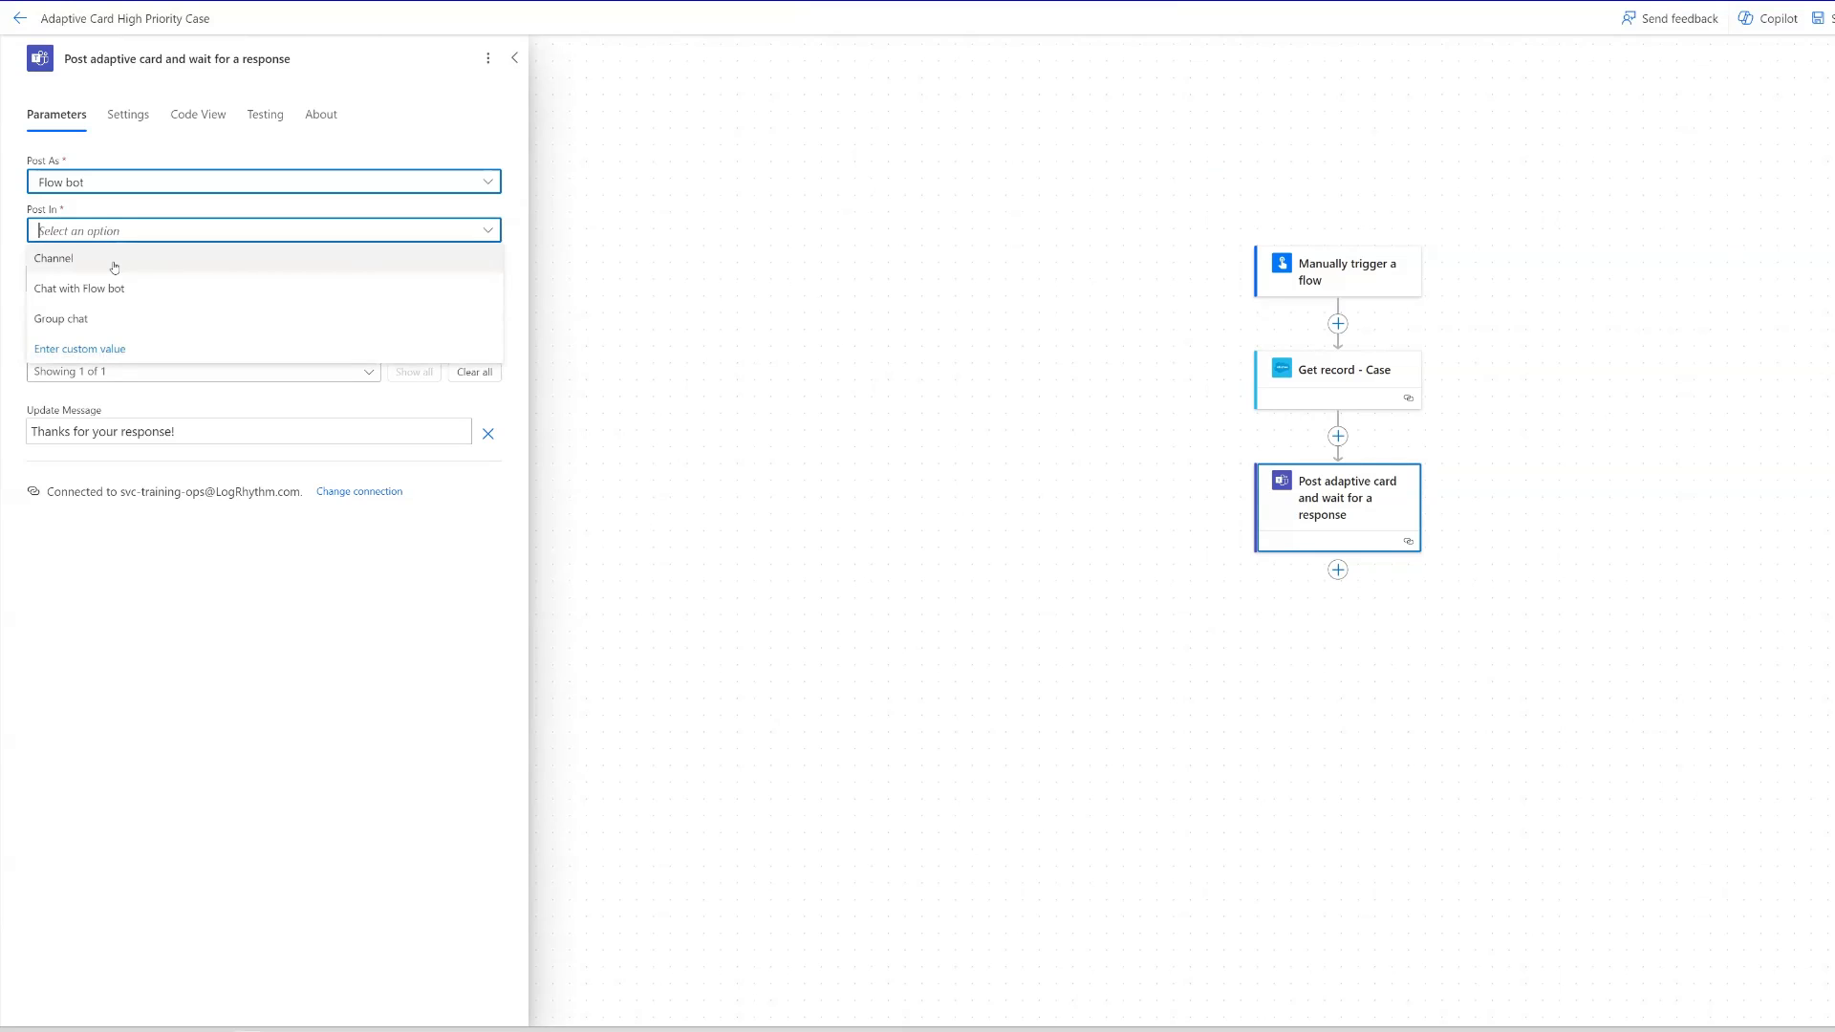
left_click(114, 267)
left_click(243, 278)
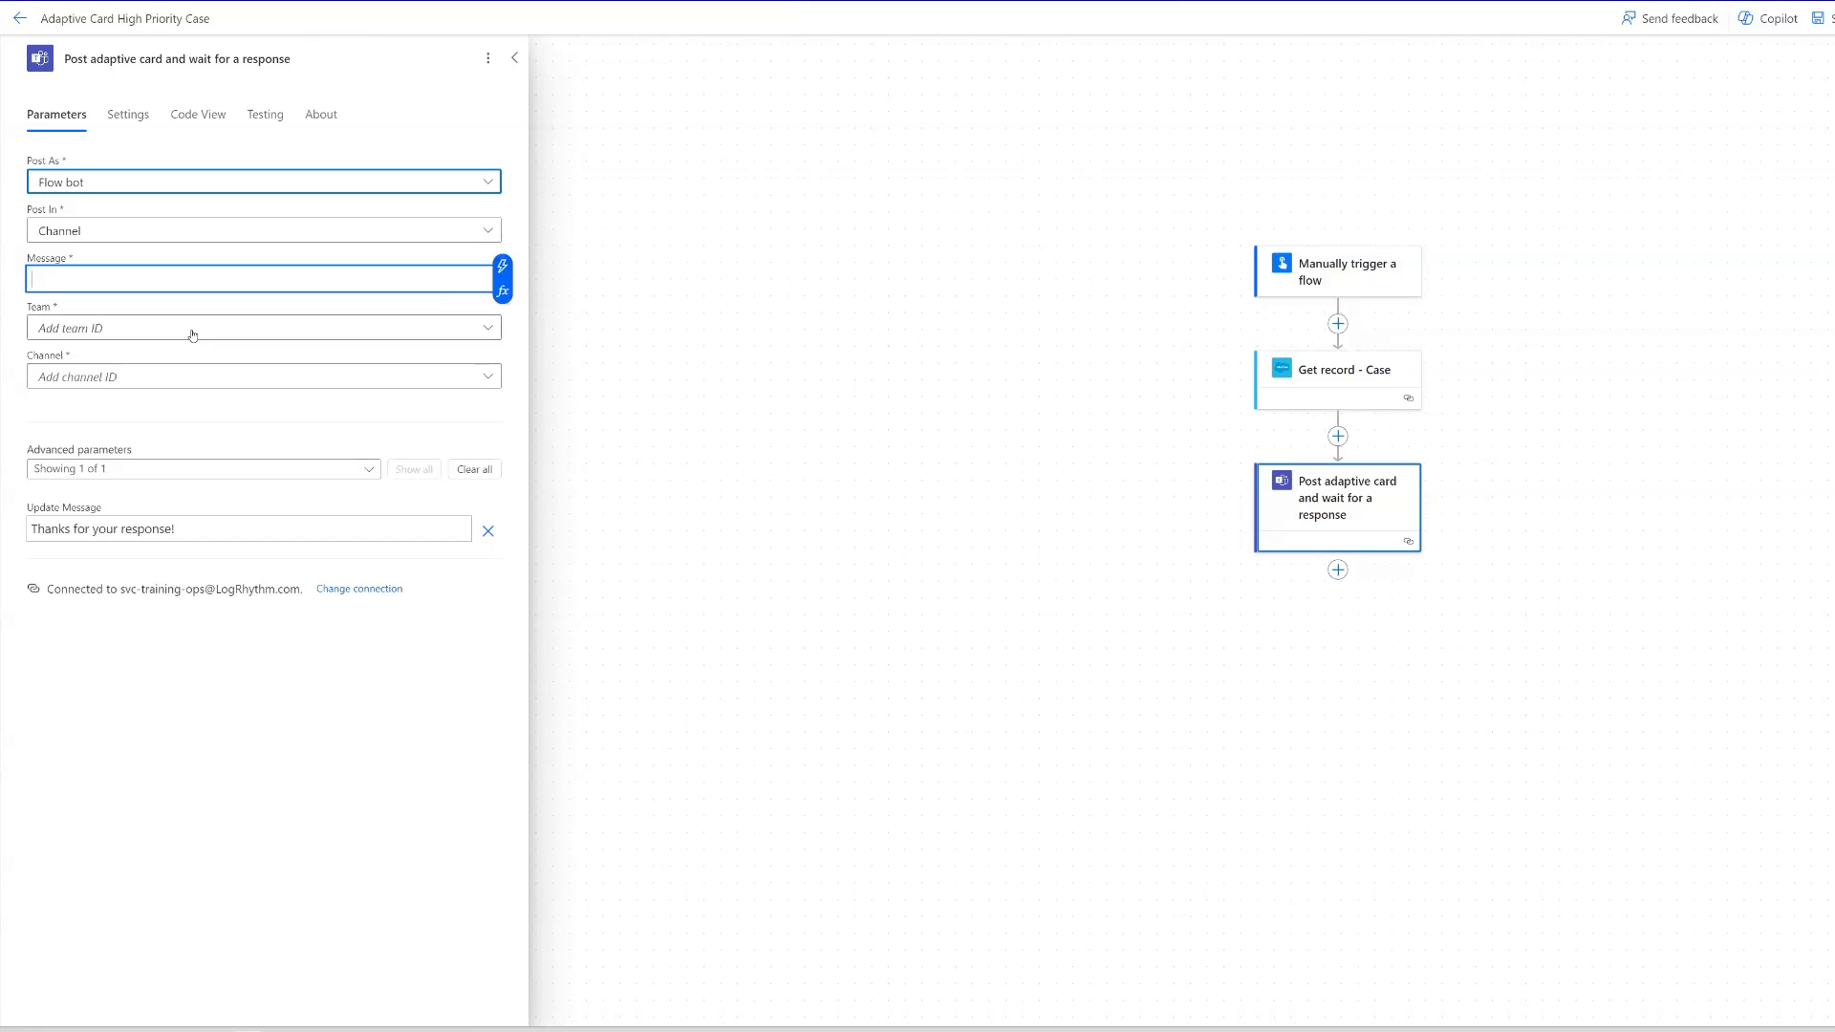
- Set the Teams action's team to Chat GPT and its channel to General
left_click(192, 330)
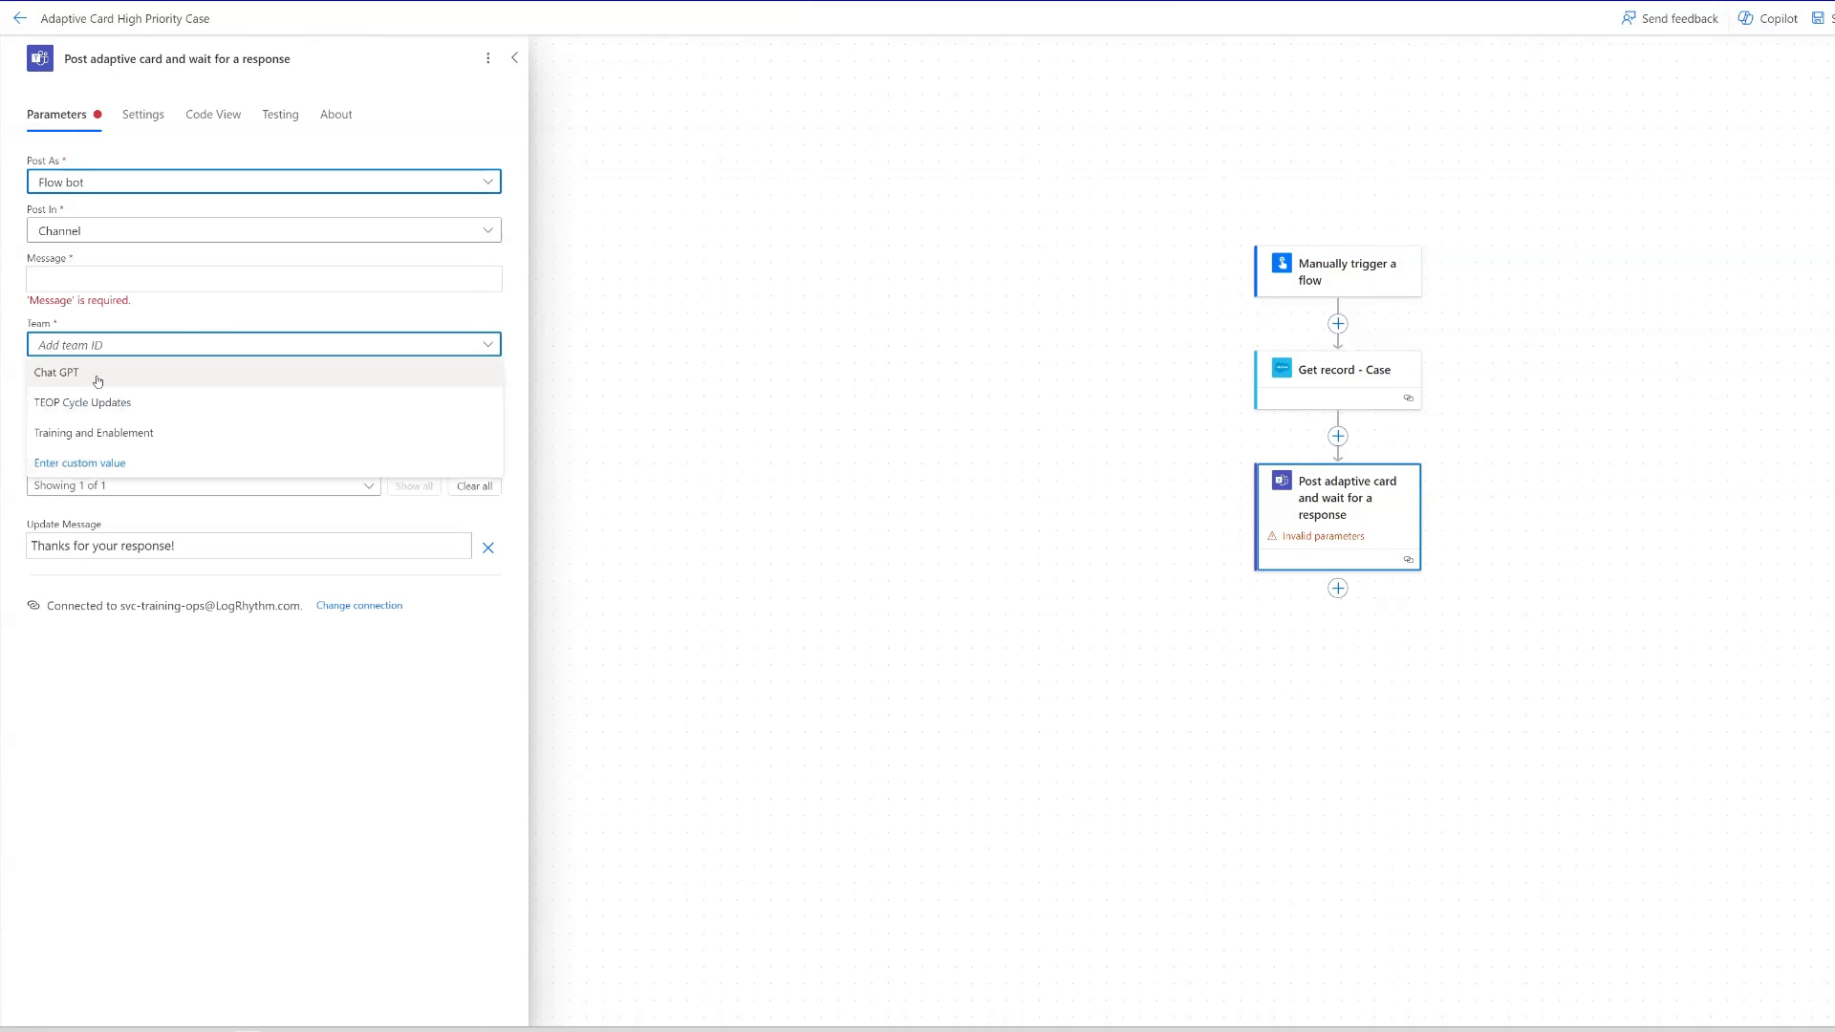
left_click(96, 375)
left_click(103, 394)
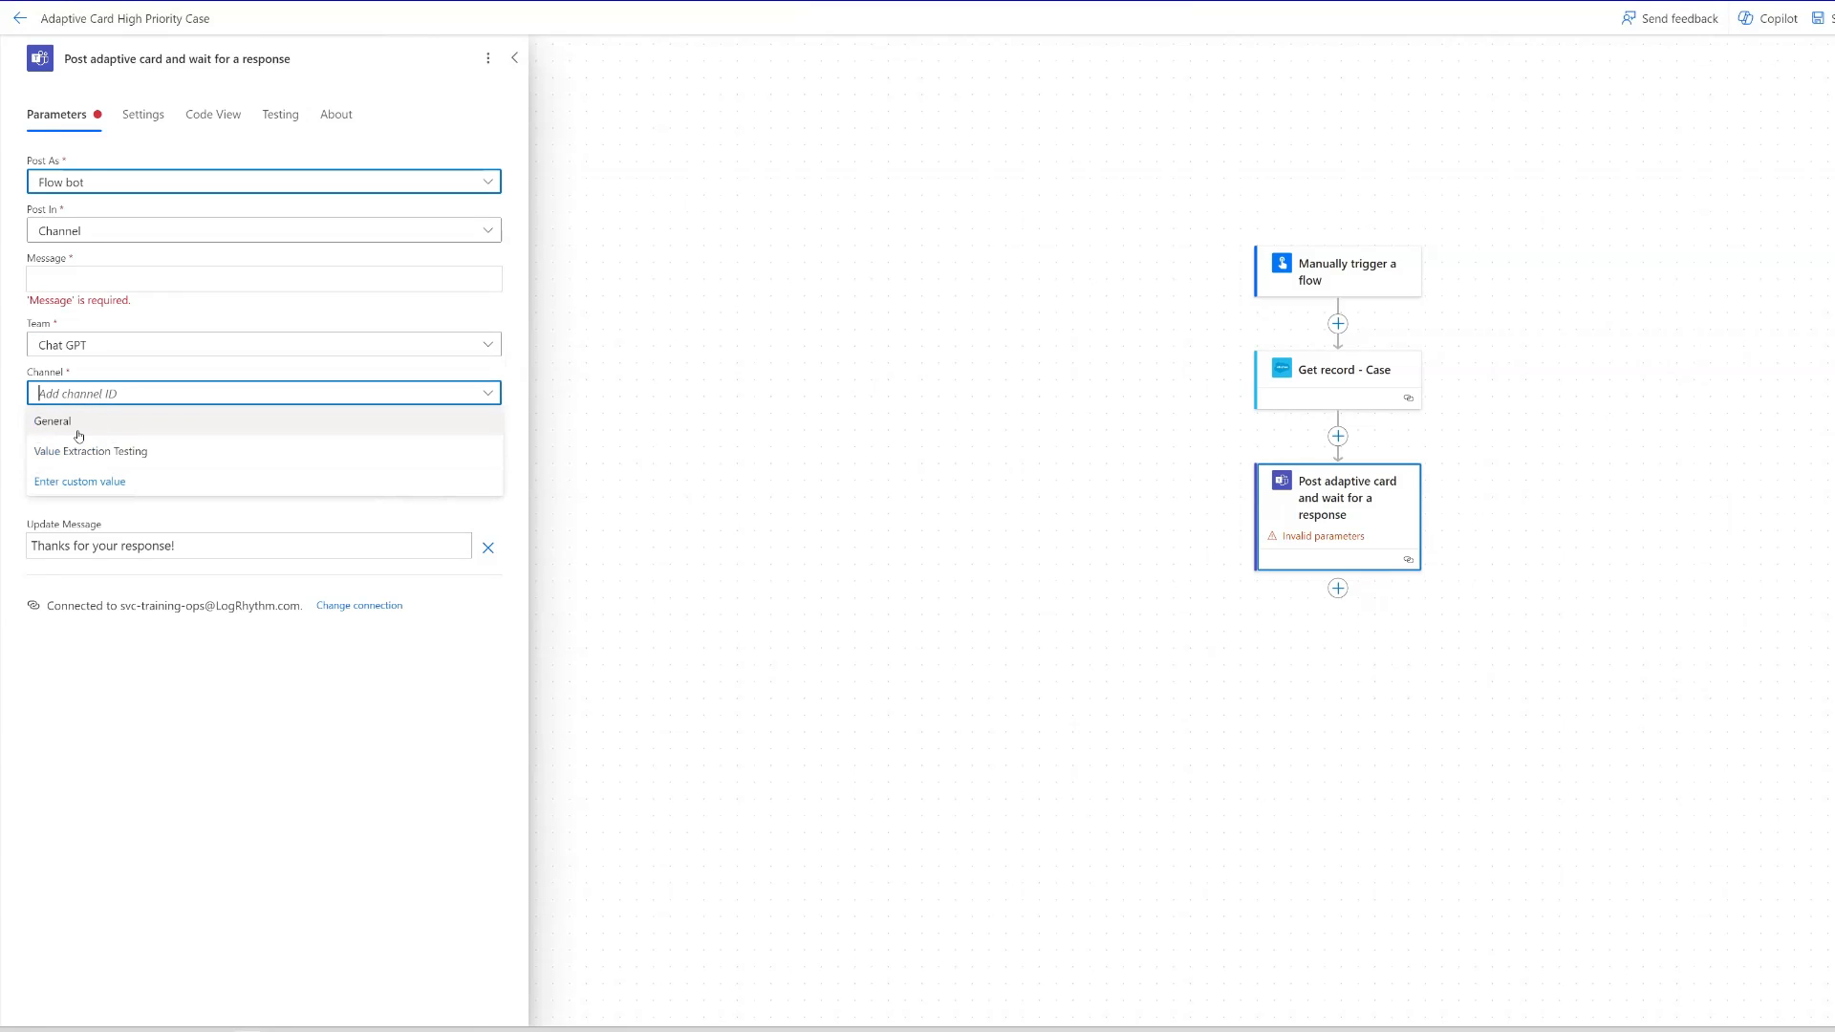
left_click(86, 424)
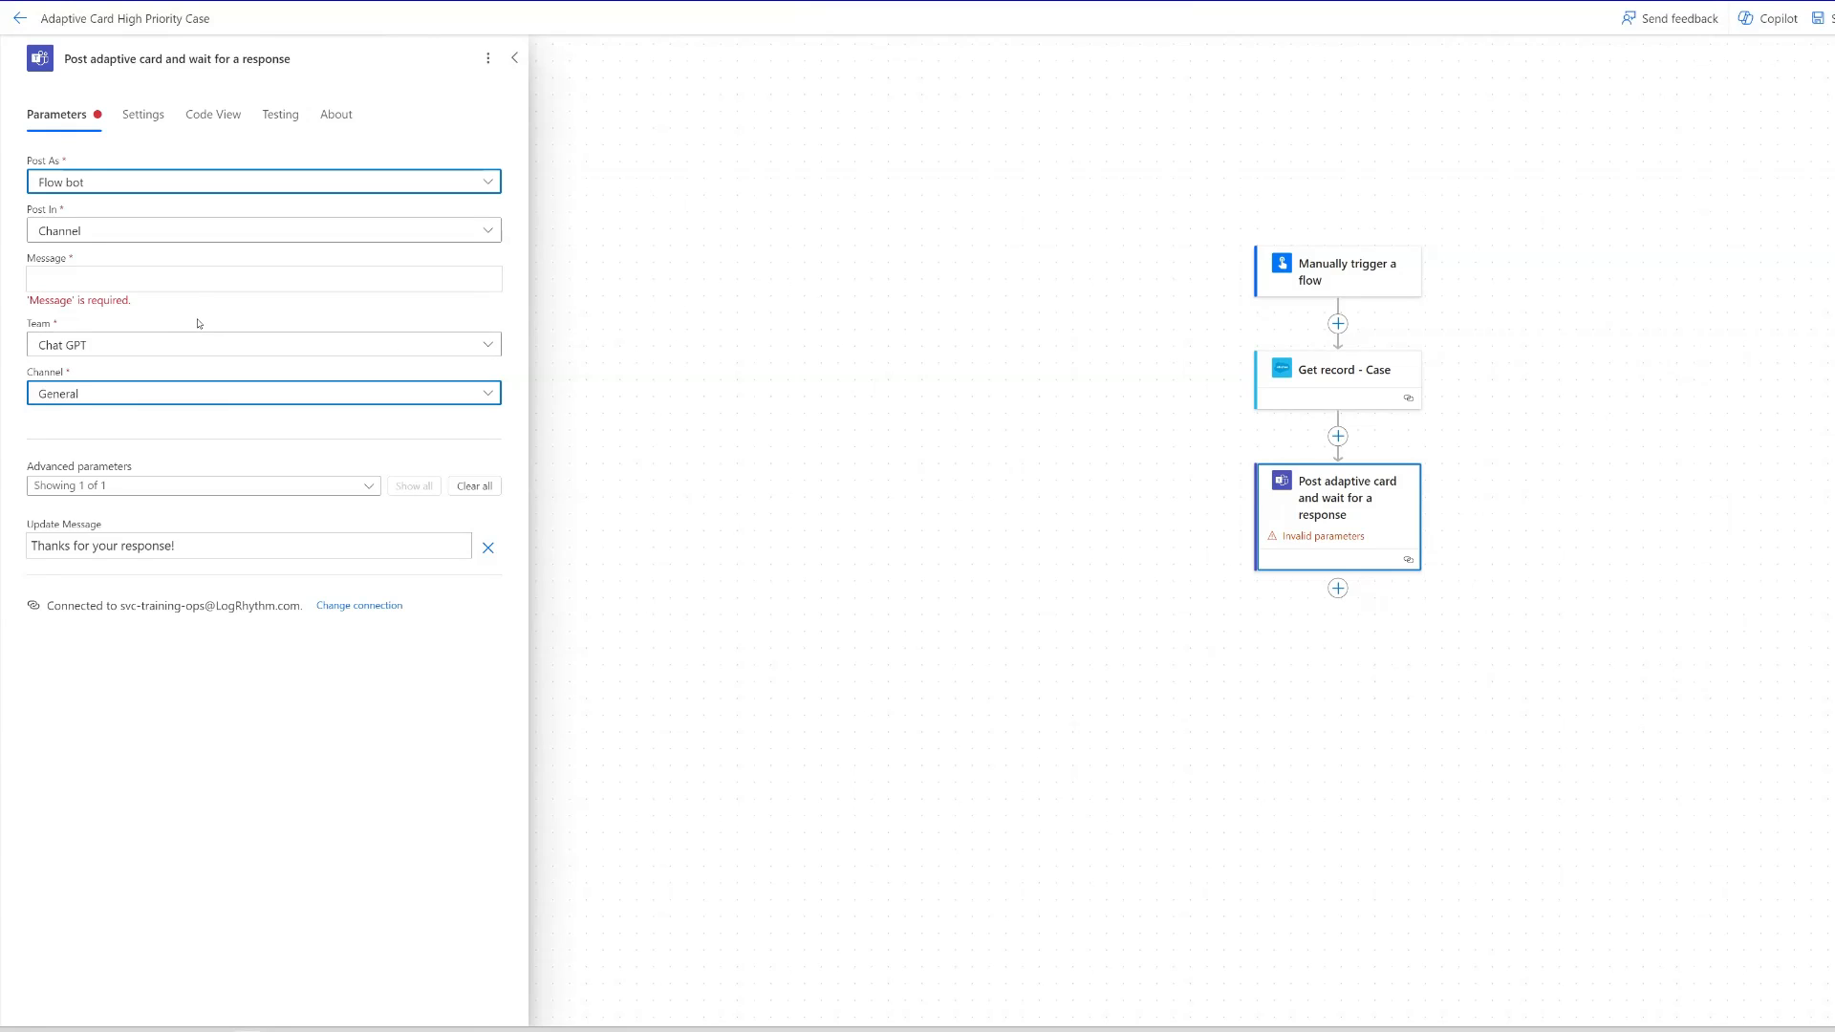
- Switch to Teams to examine the example case card in the General channel, then return to the flow's message field
left_click(118, 276)
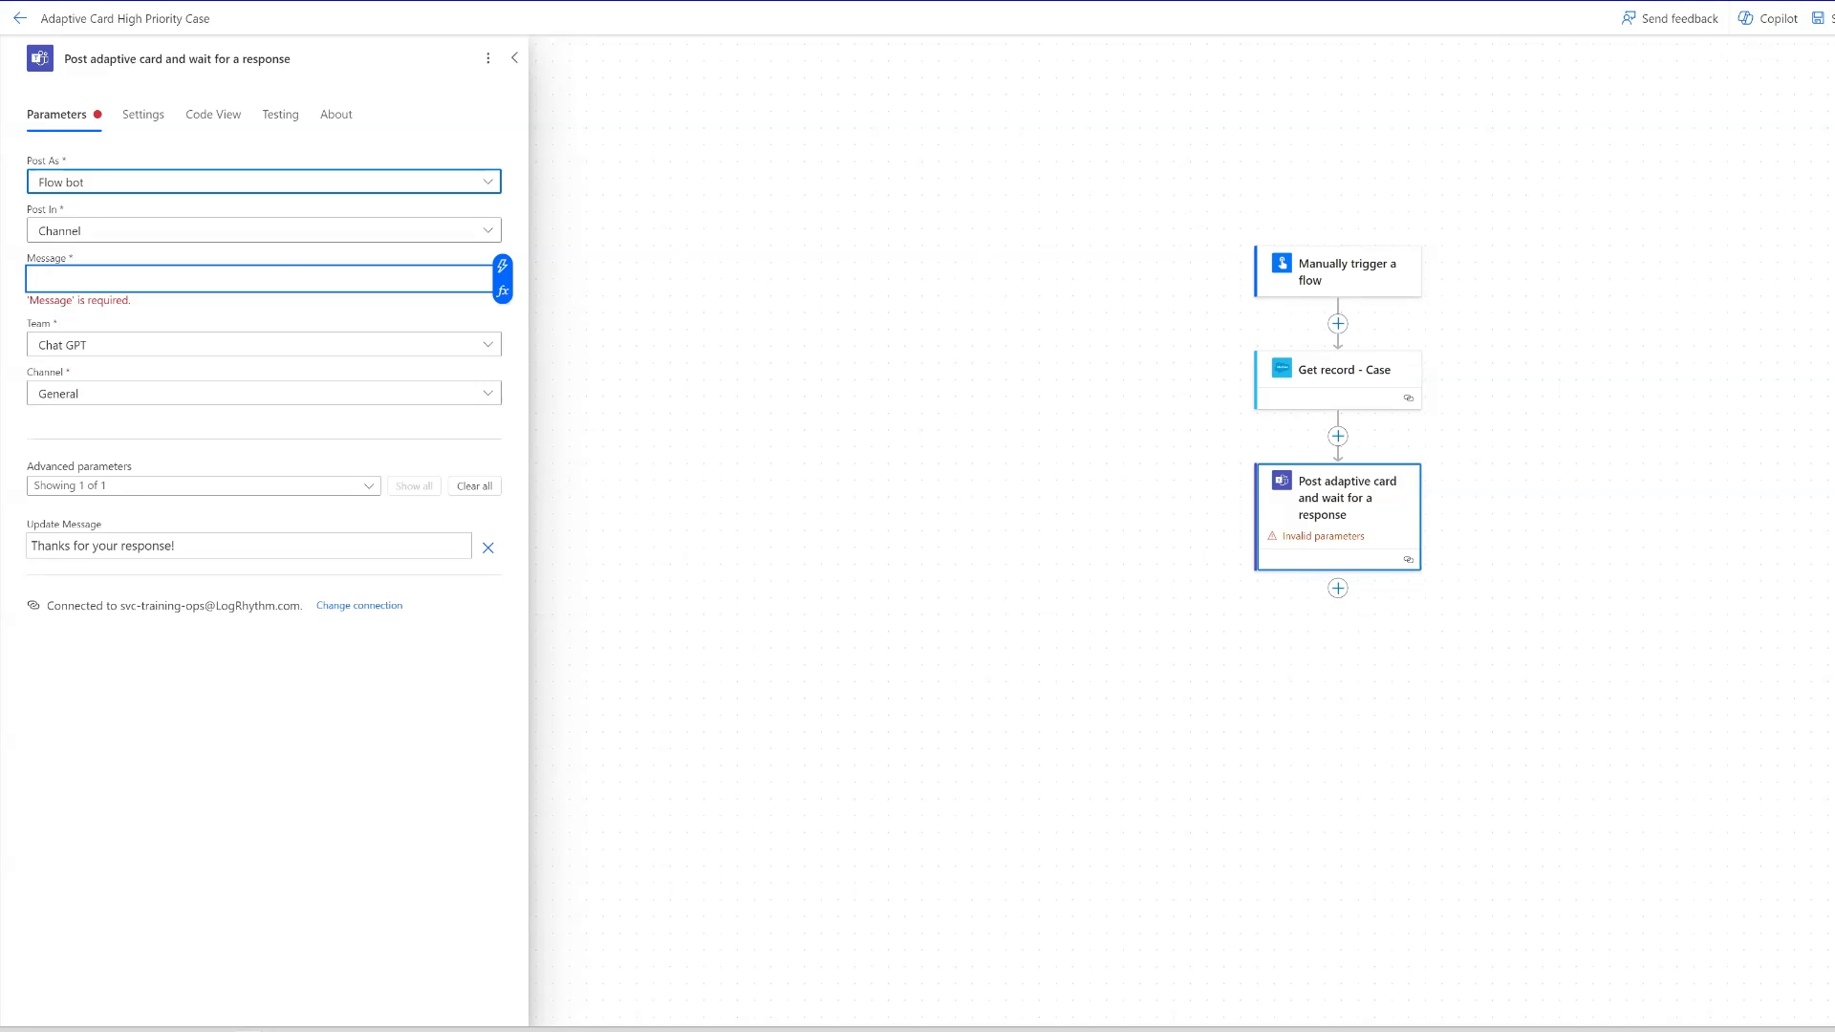
left_click(396, 1031)
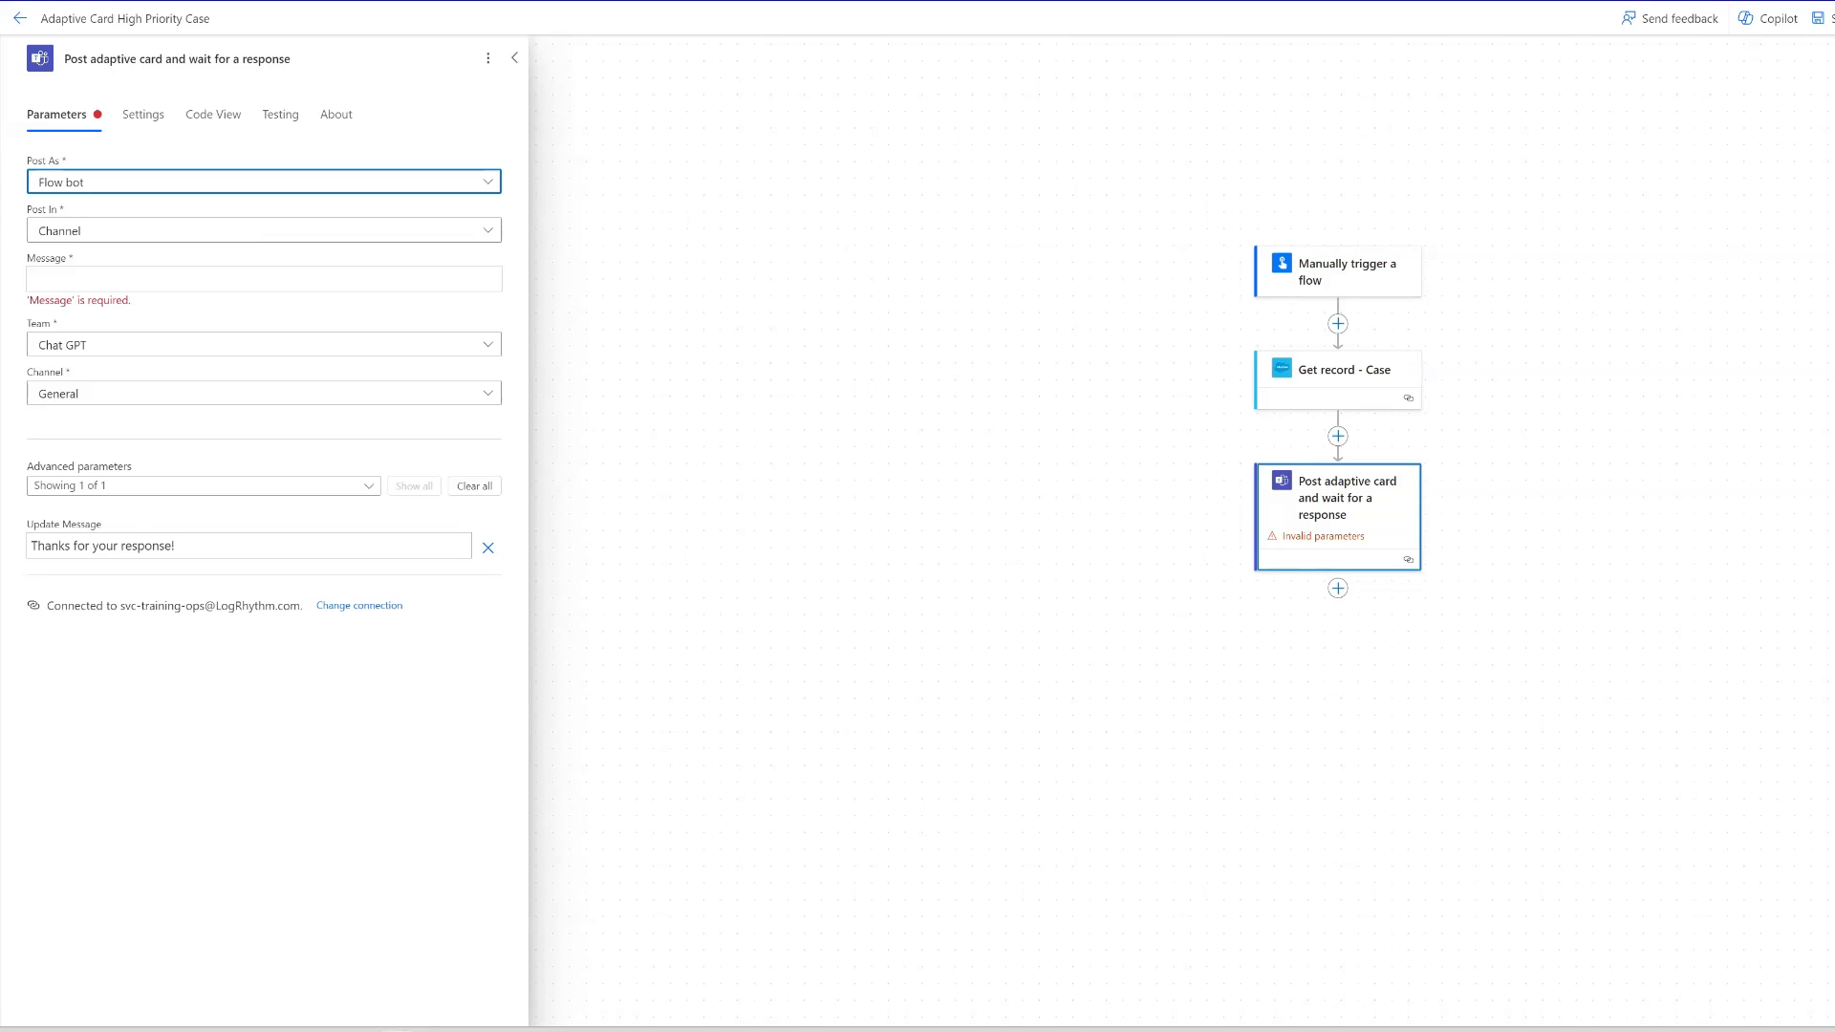
left_click(397, 1030)
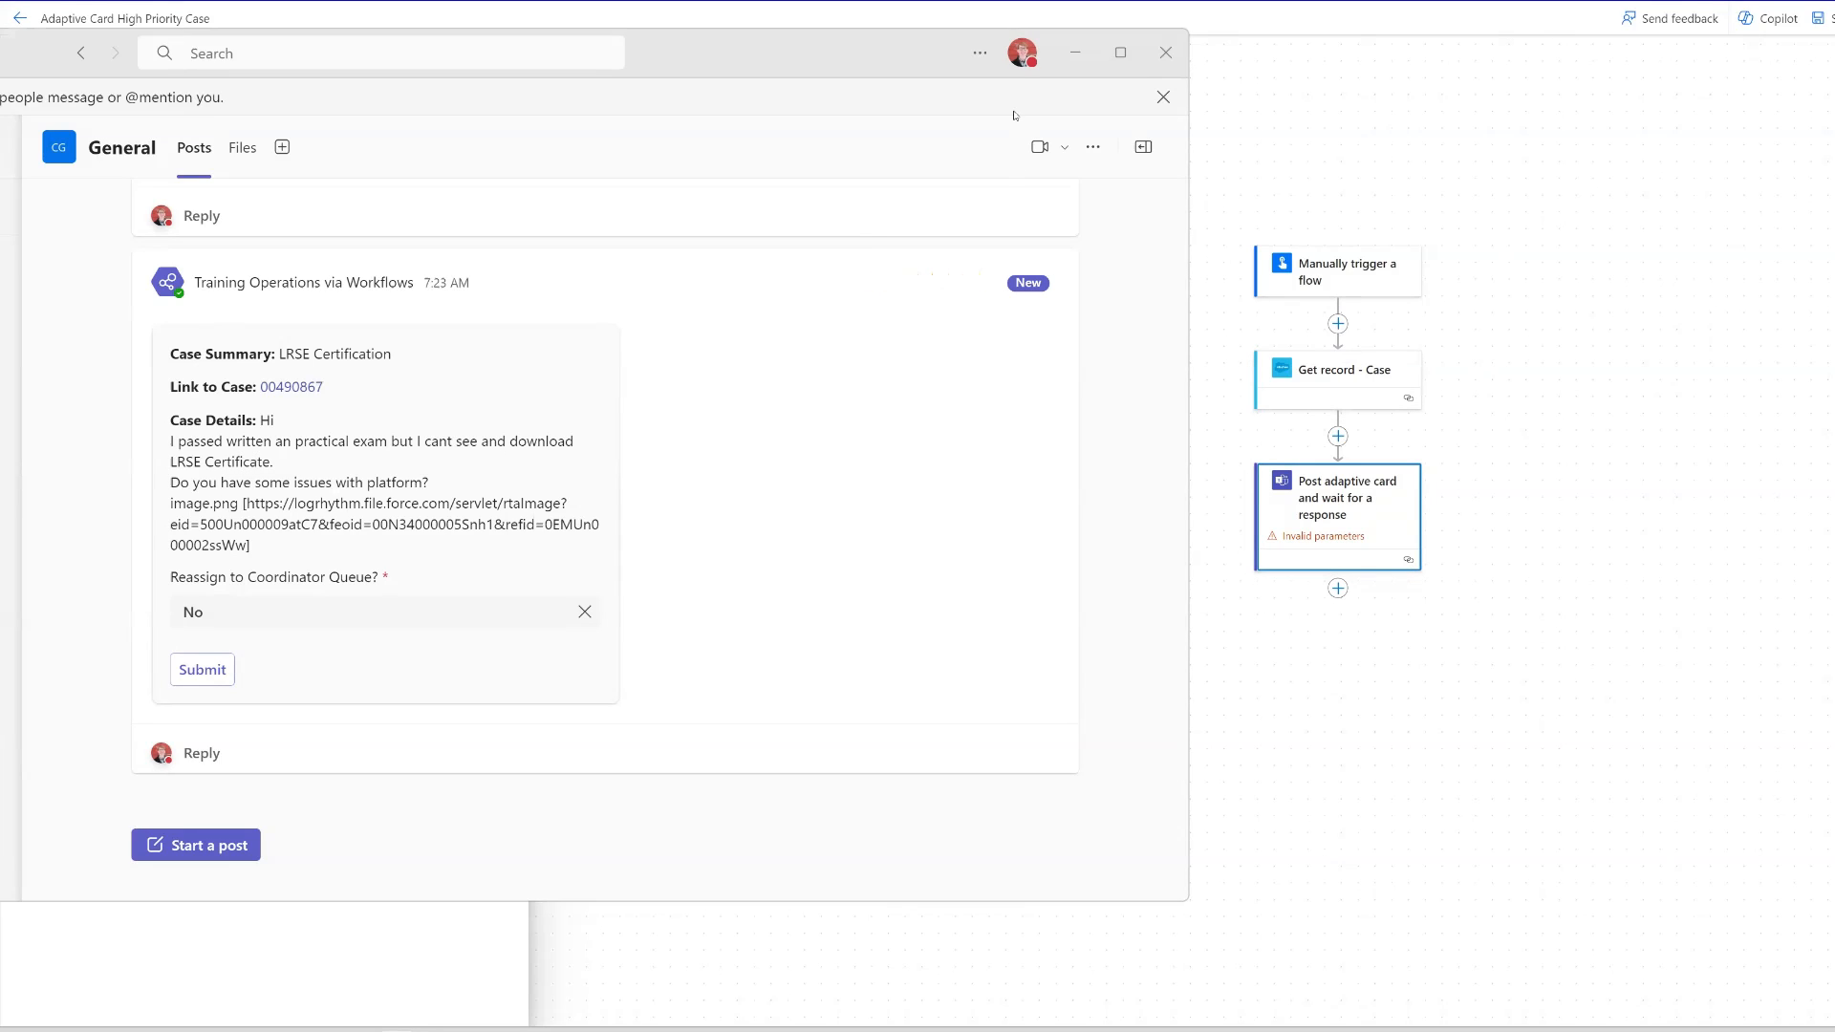
left_click(1076, 53)
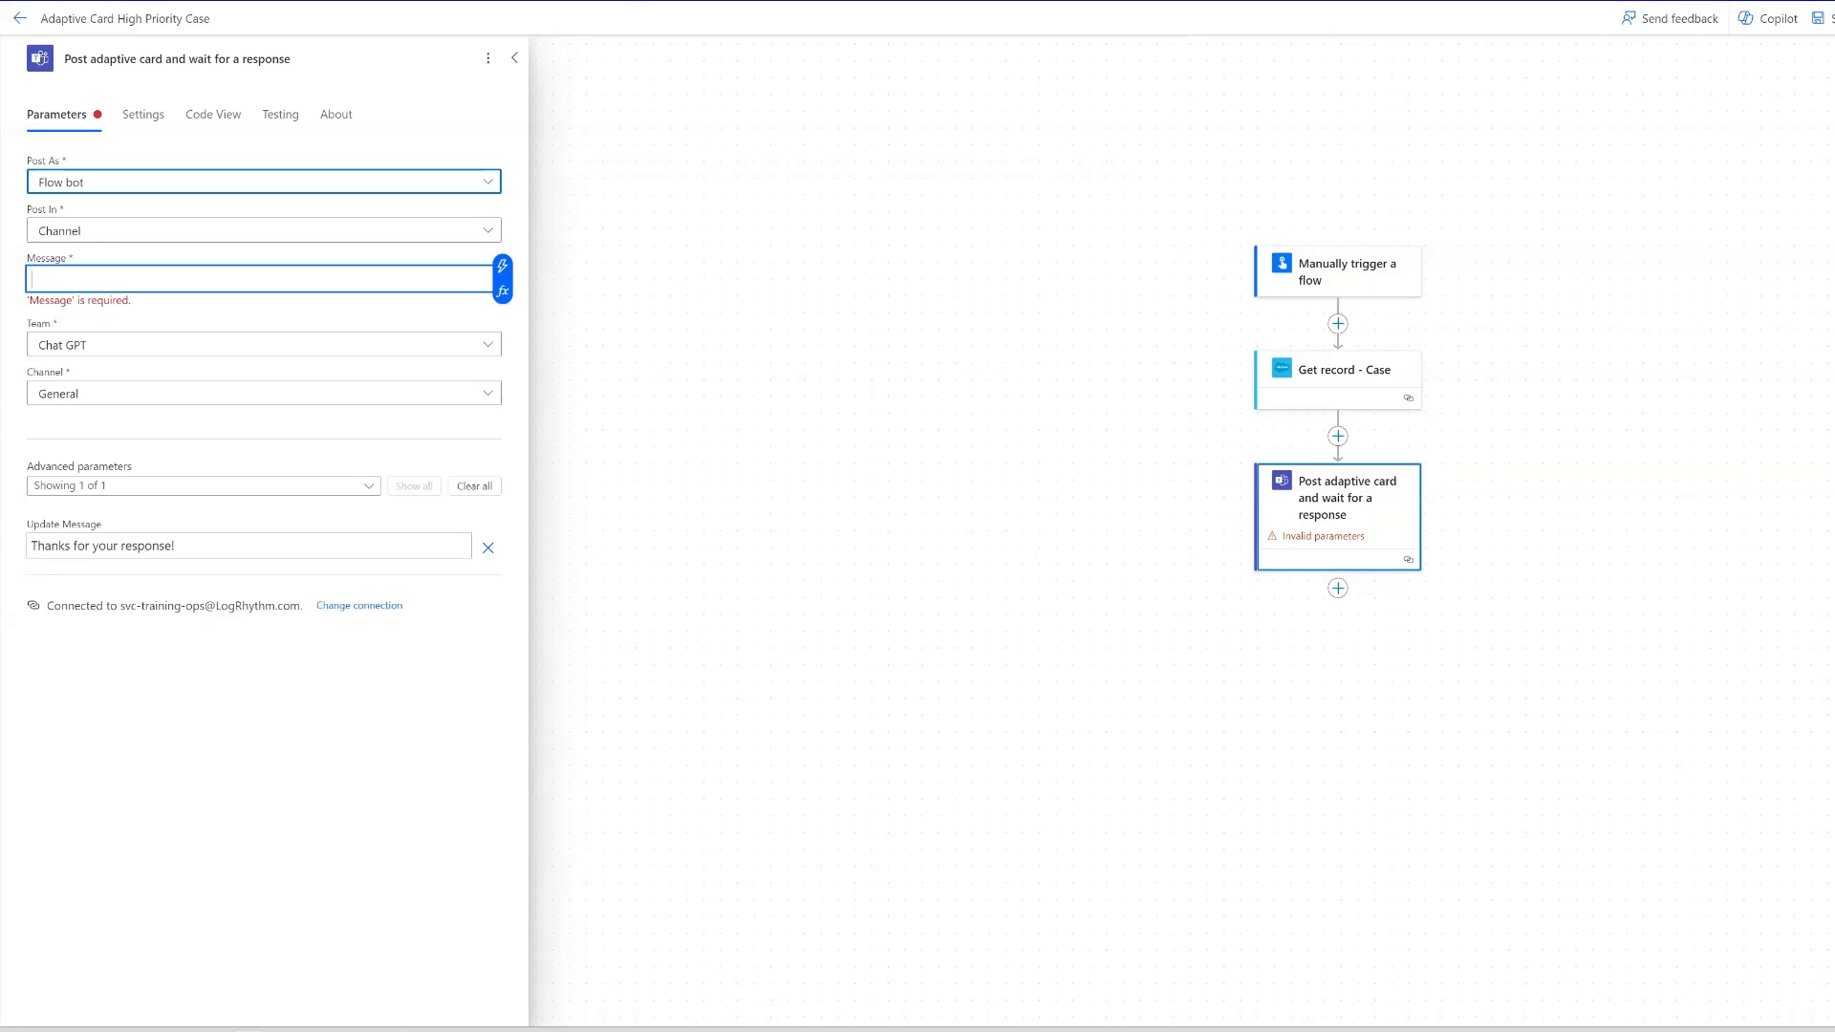
- Open the Adaptive Cards Designer website in a new browser tab
key("ctrl+t")
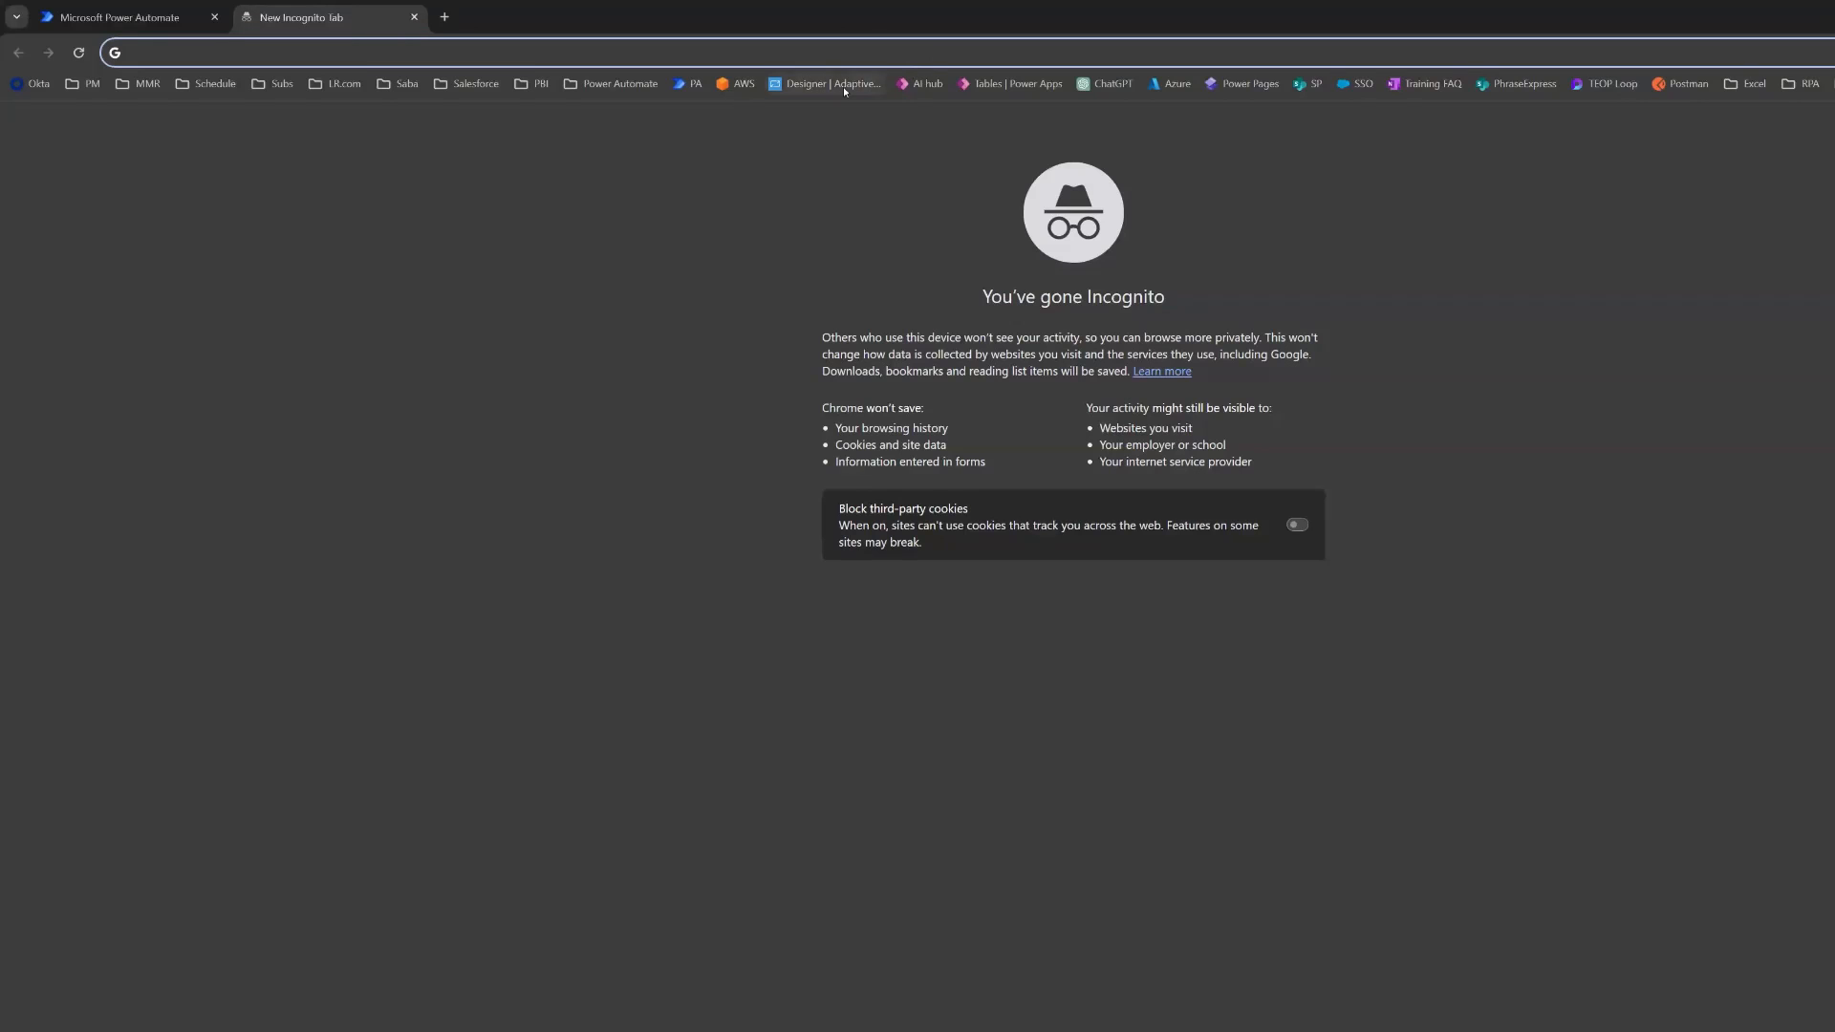
left_click(841, 88)
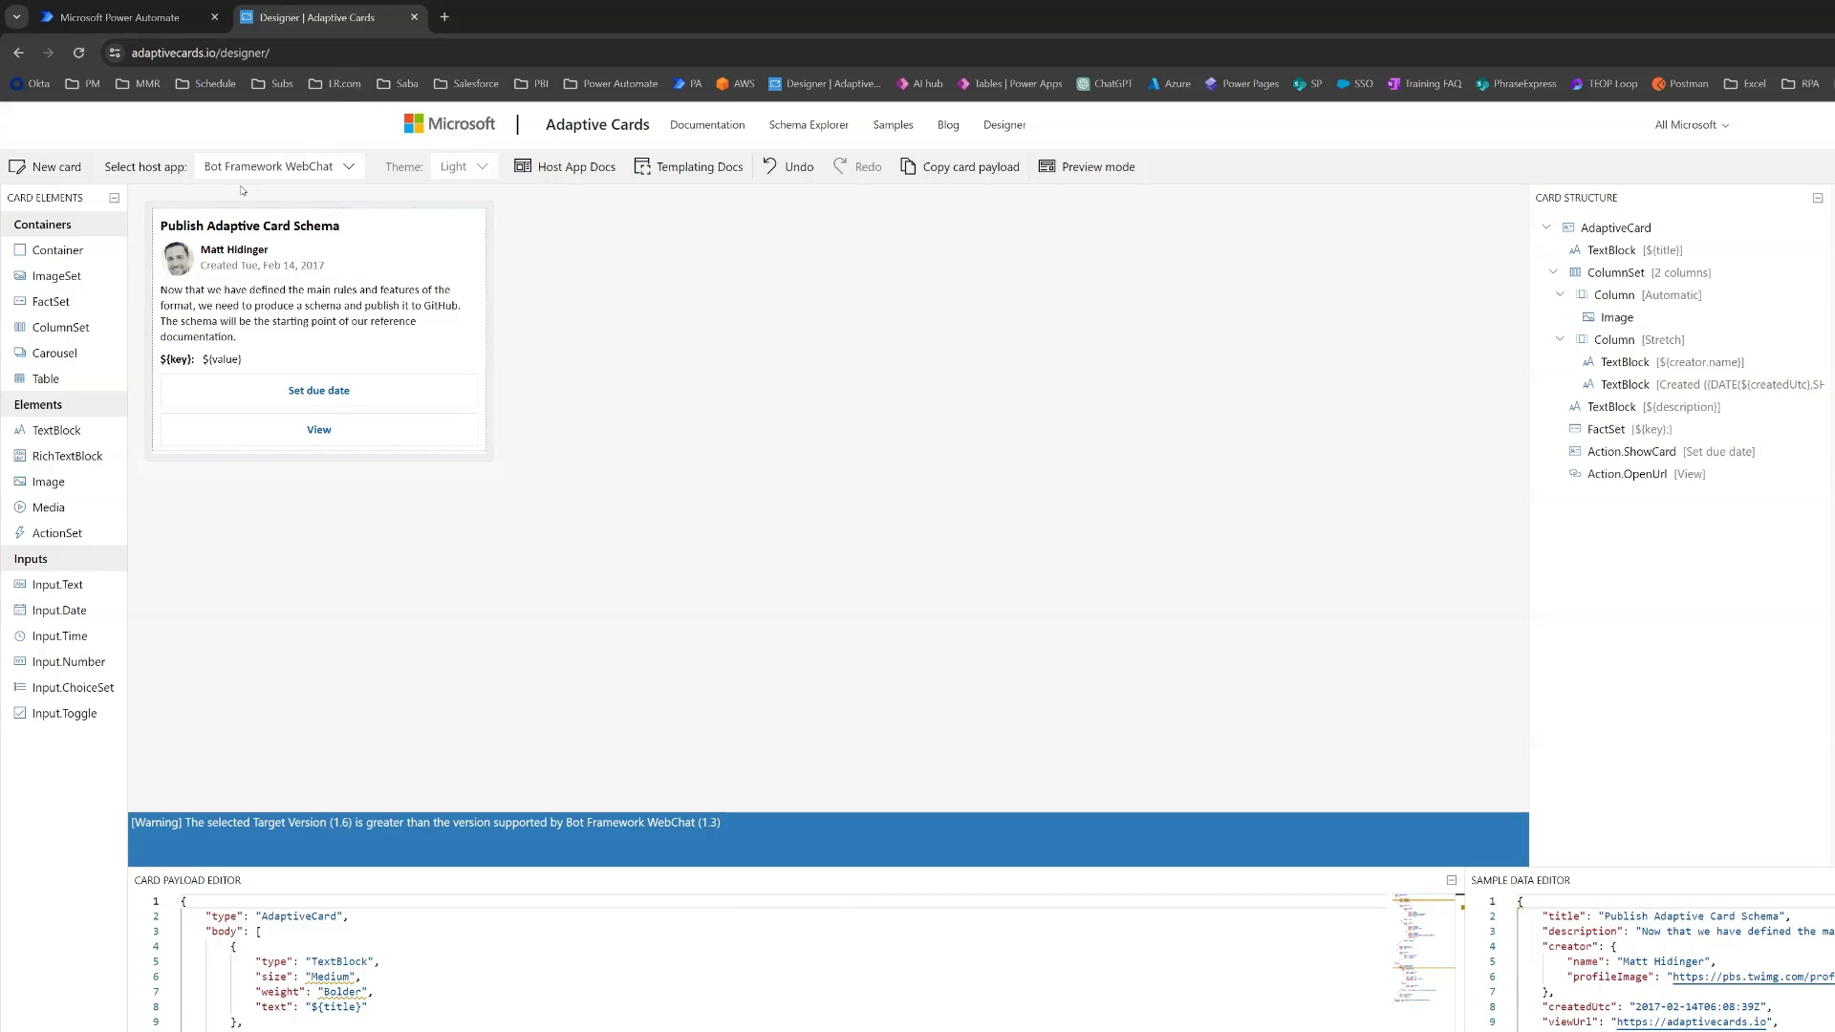
left_click(50, 167)
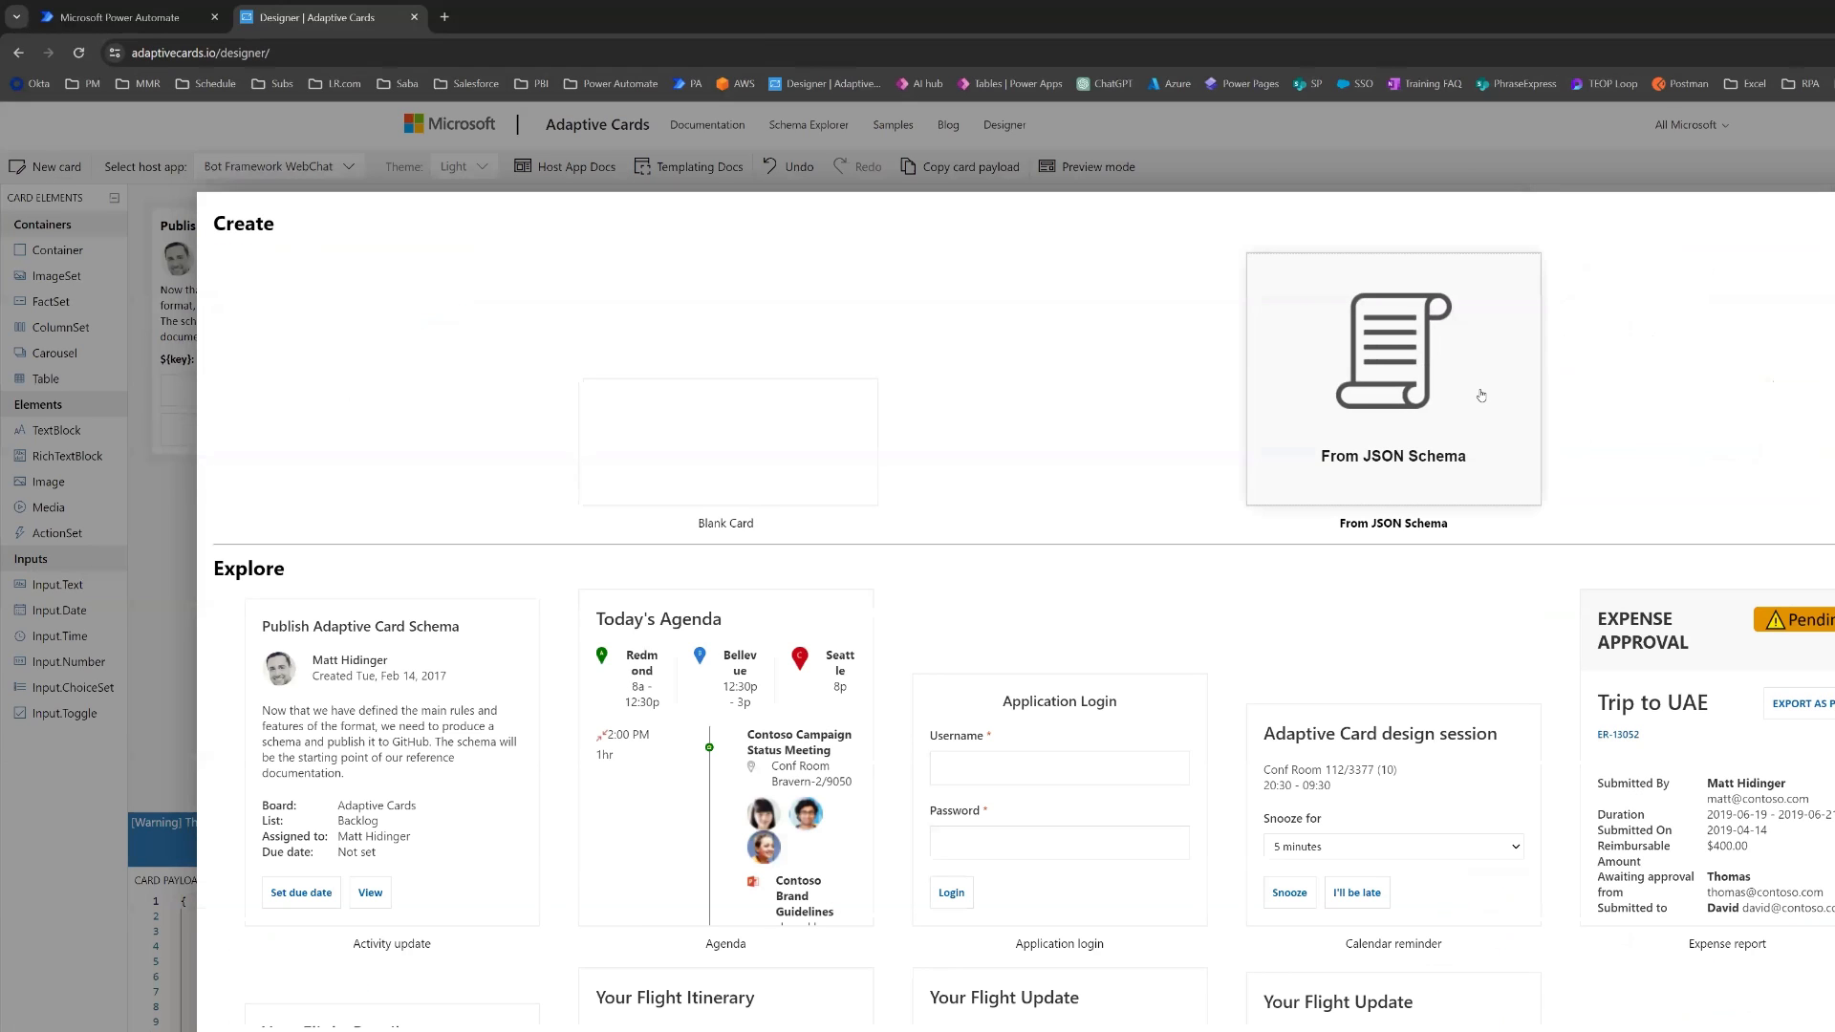
left_click(713, 452)
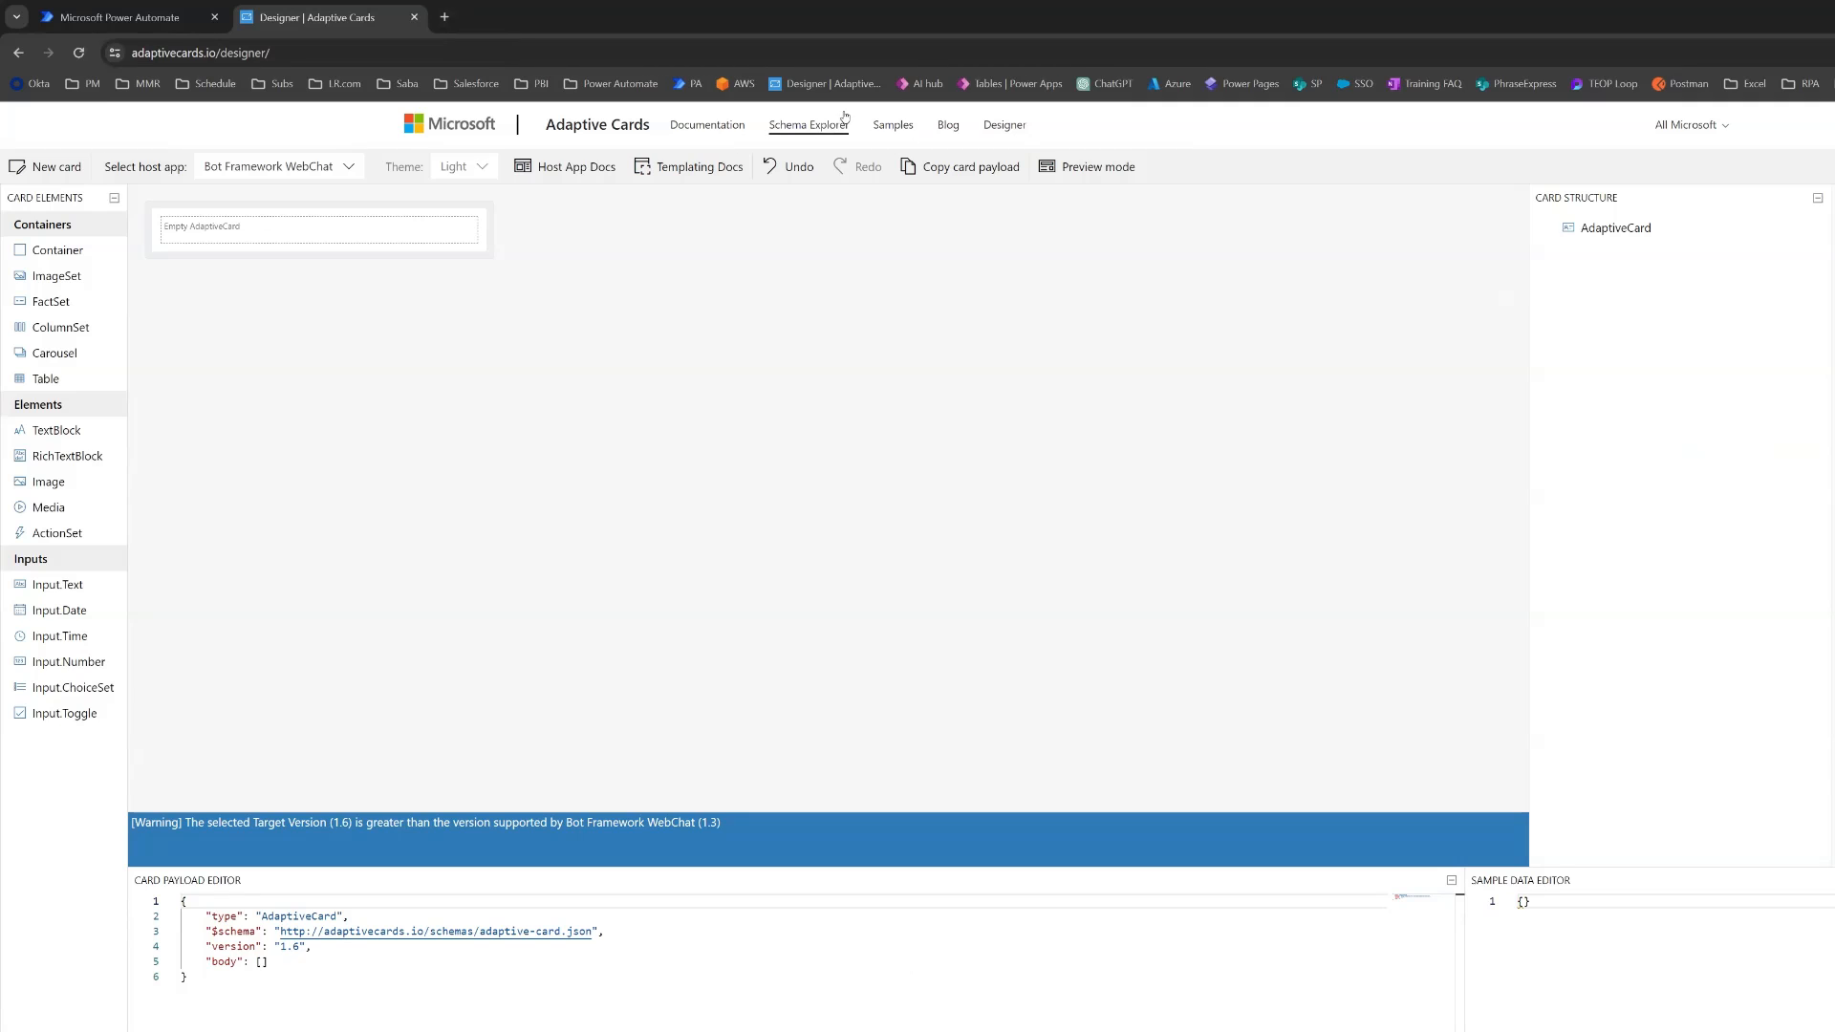
left_click(906, 124)
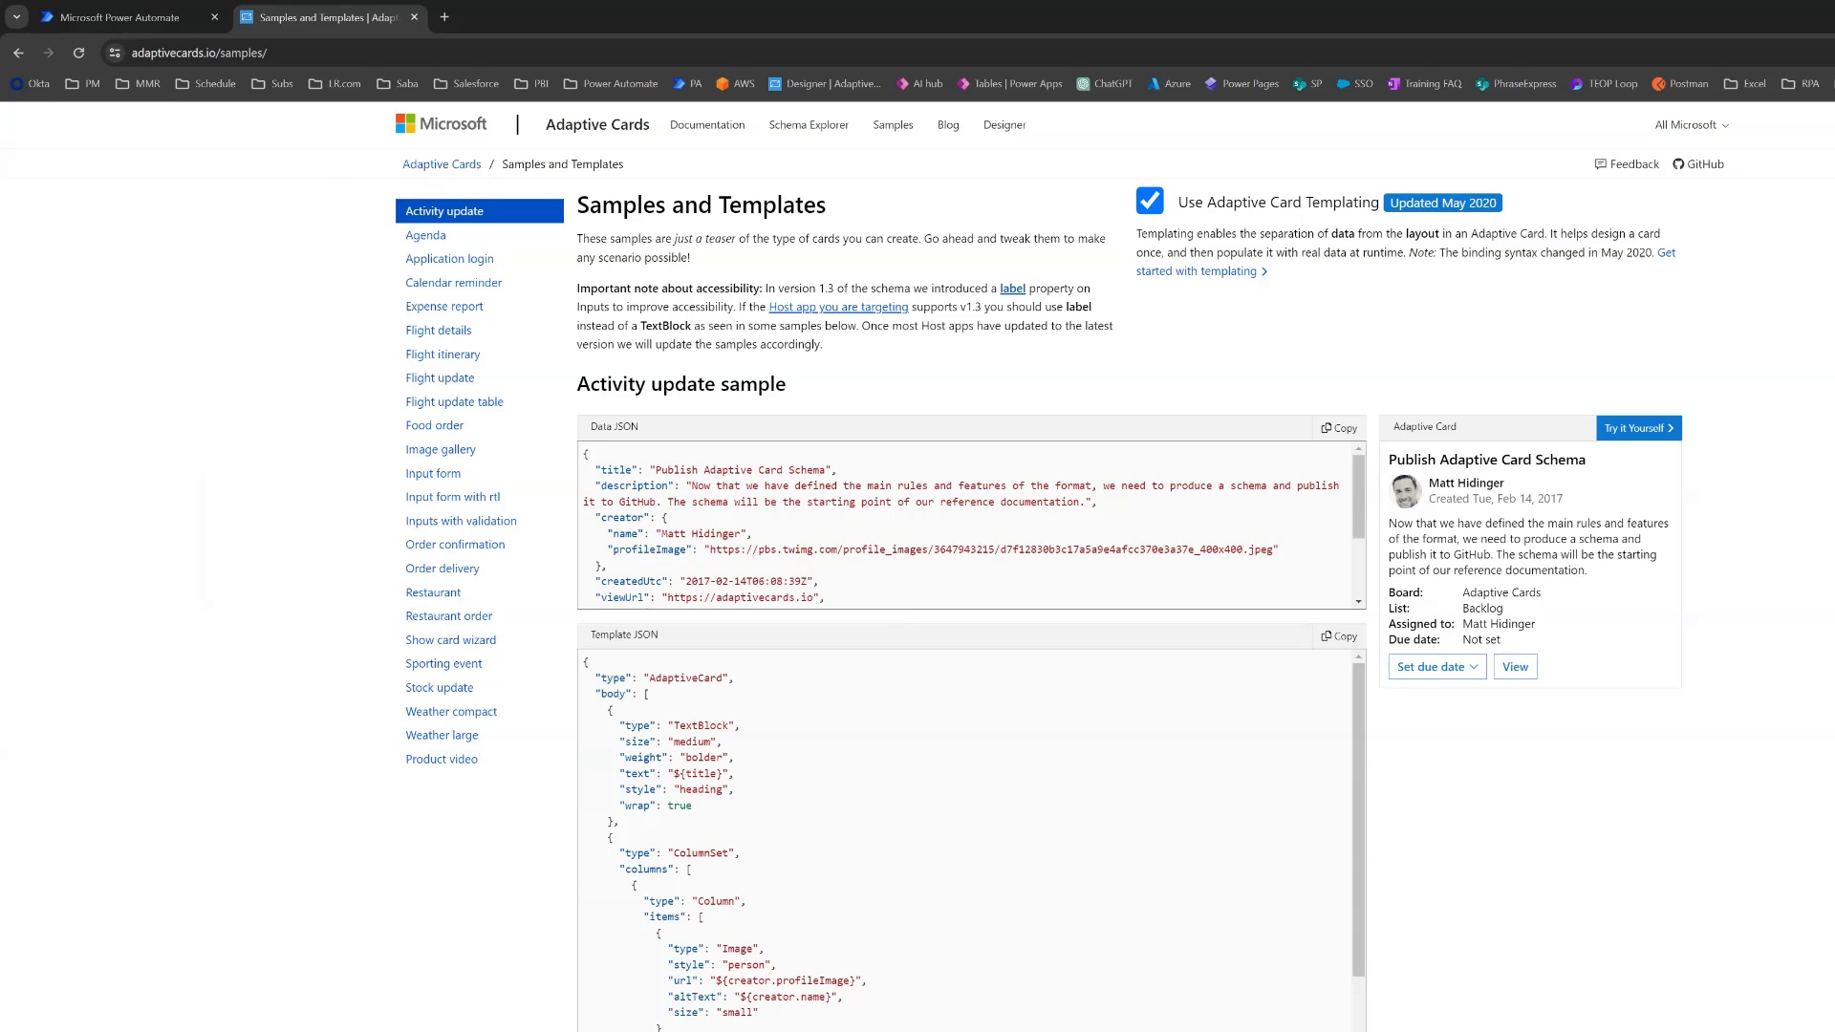
left_click(19, 54)
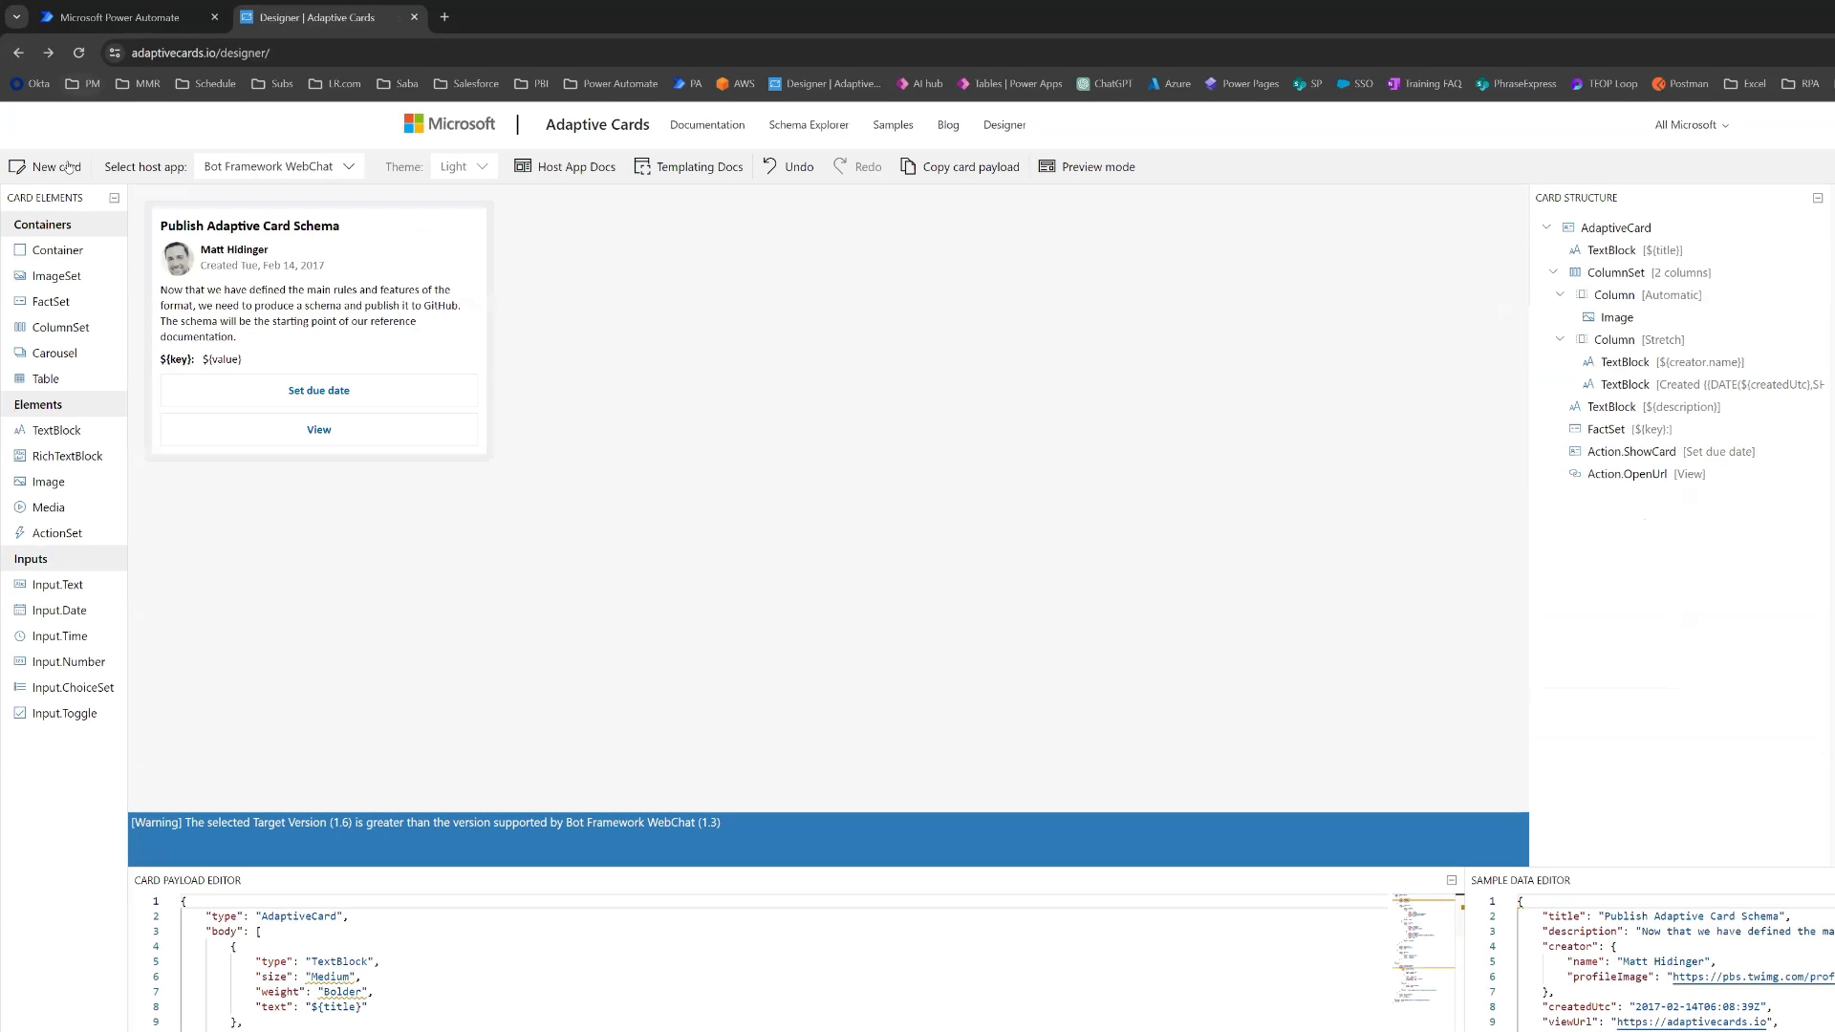
- Set the designer's host app to Microsoft Teams and create a blank card with the Light theme
left_click(347, 173)
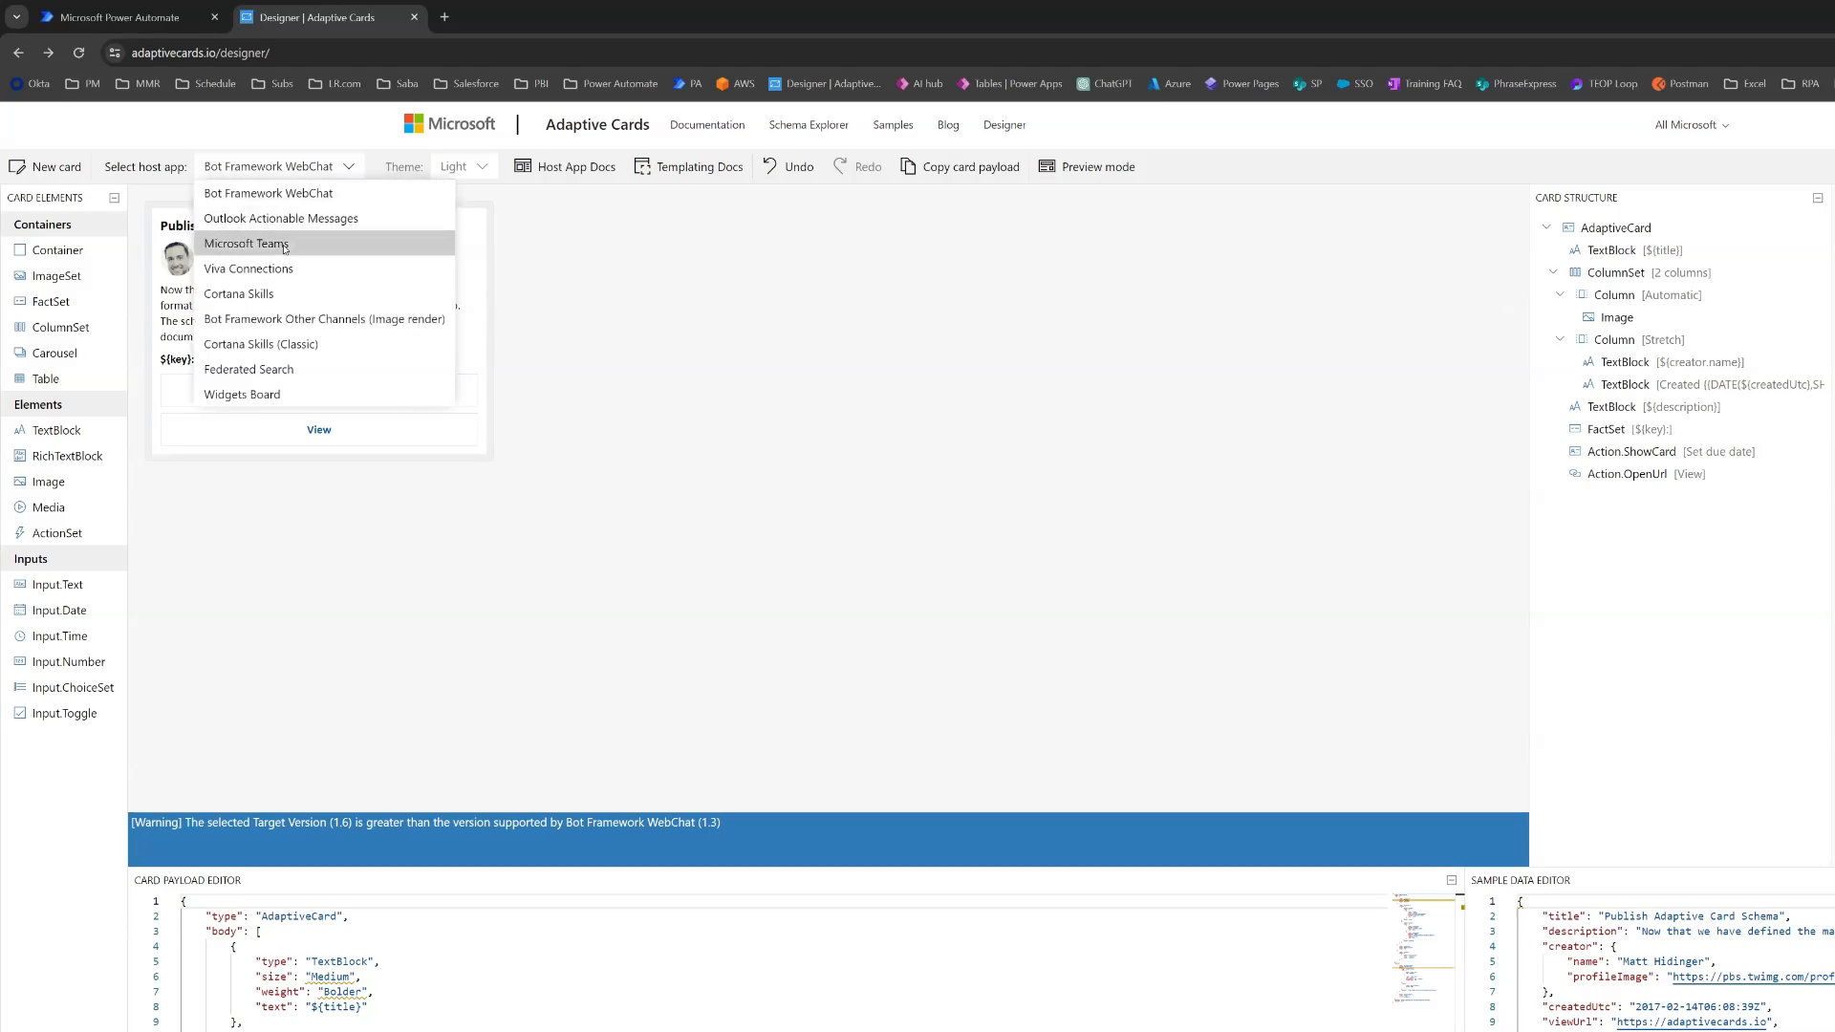
left_click(285, 244)
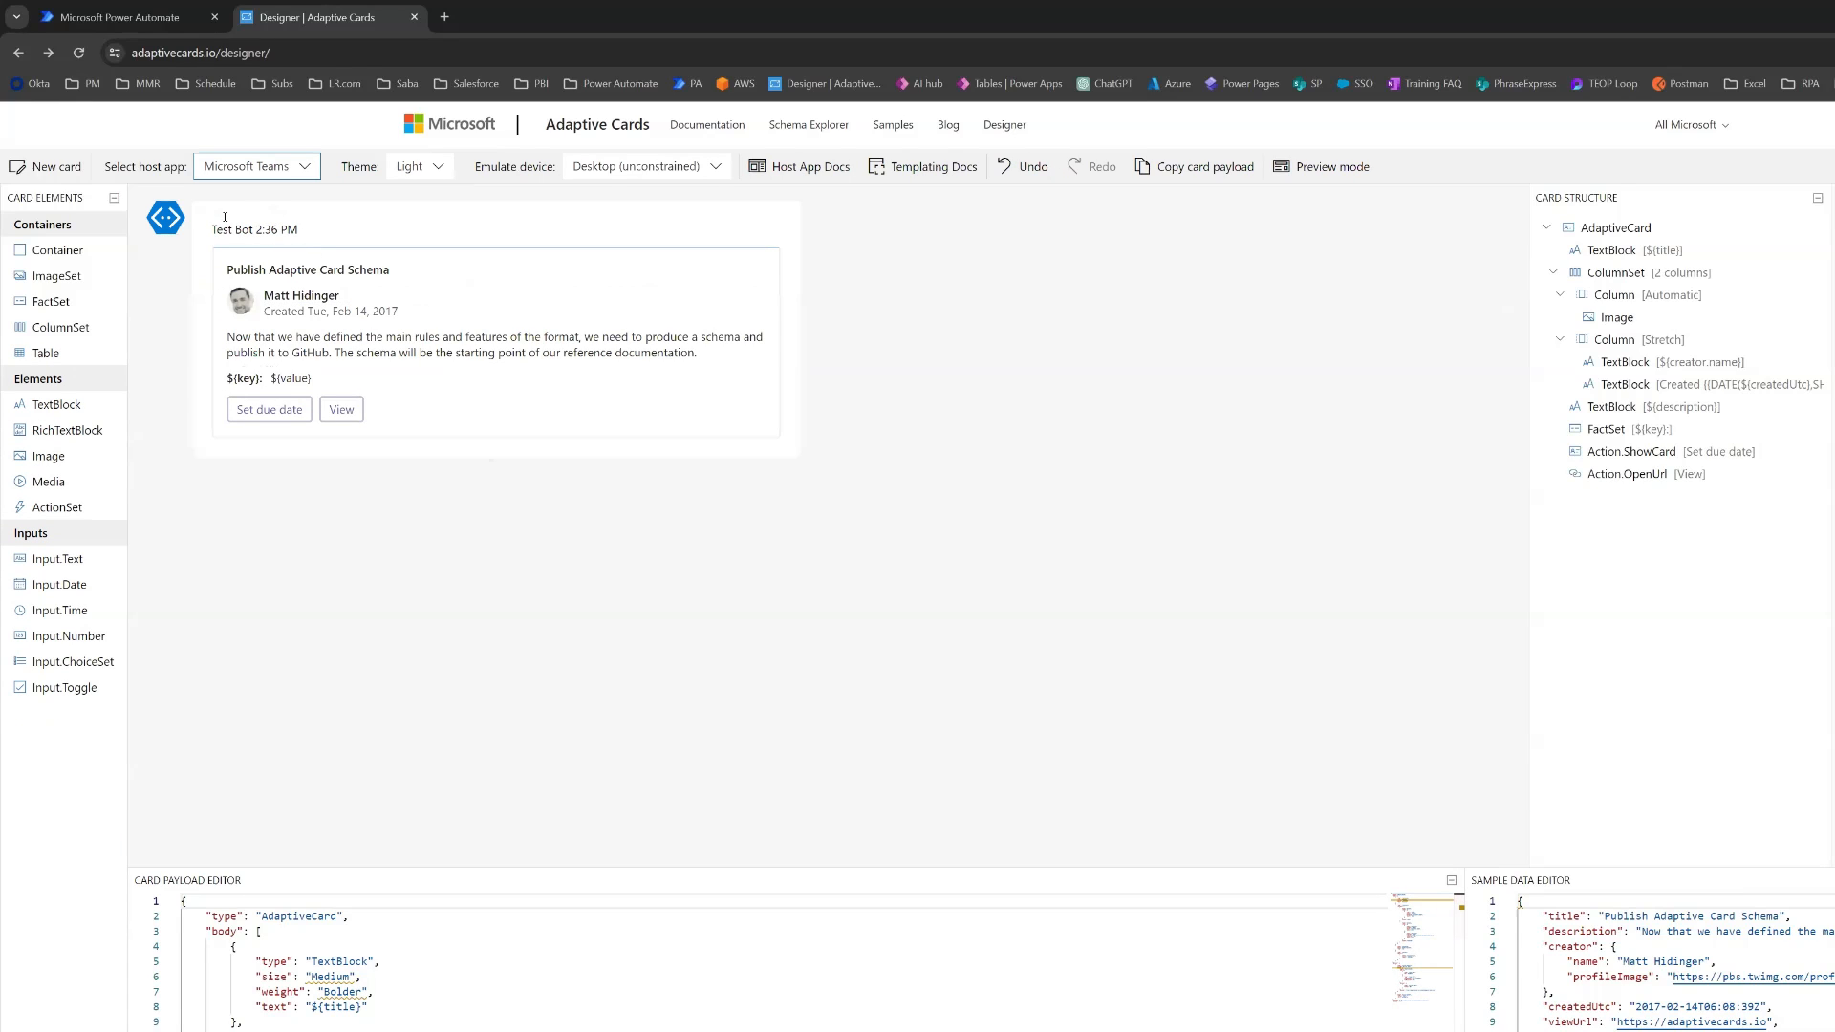
left_click(31, 164)
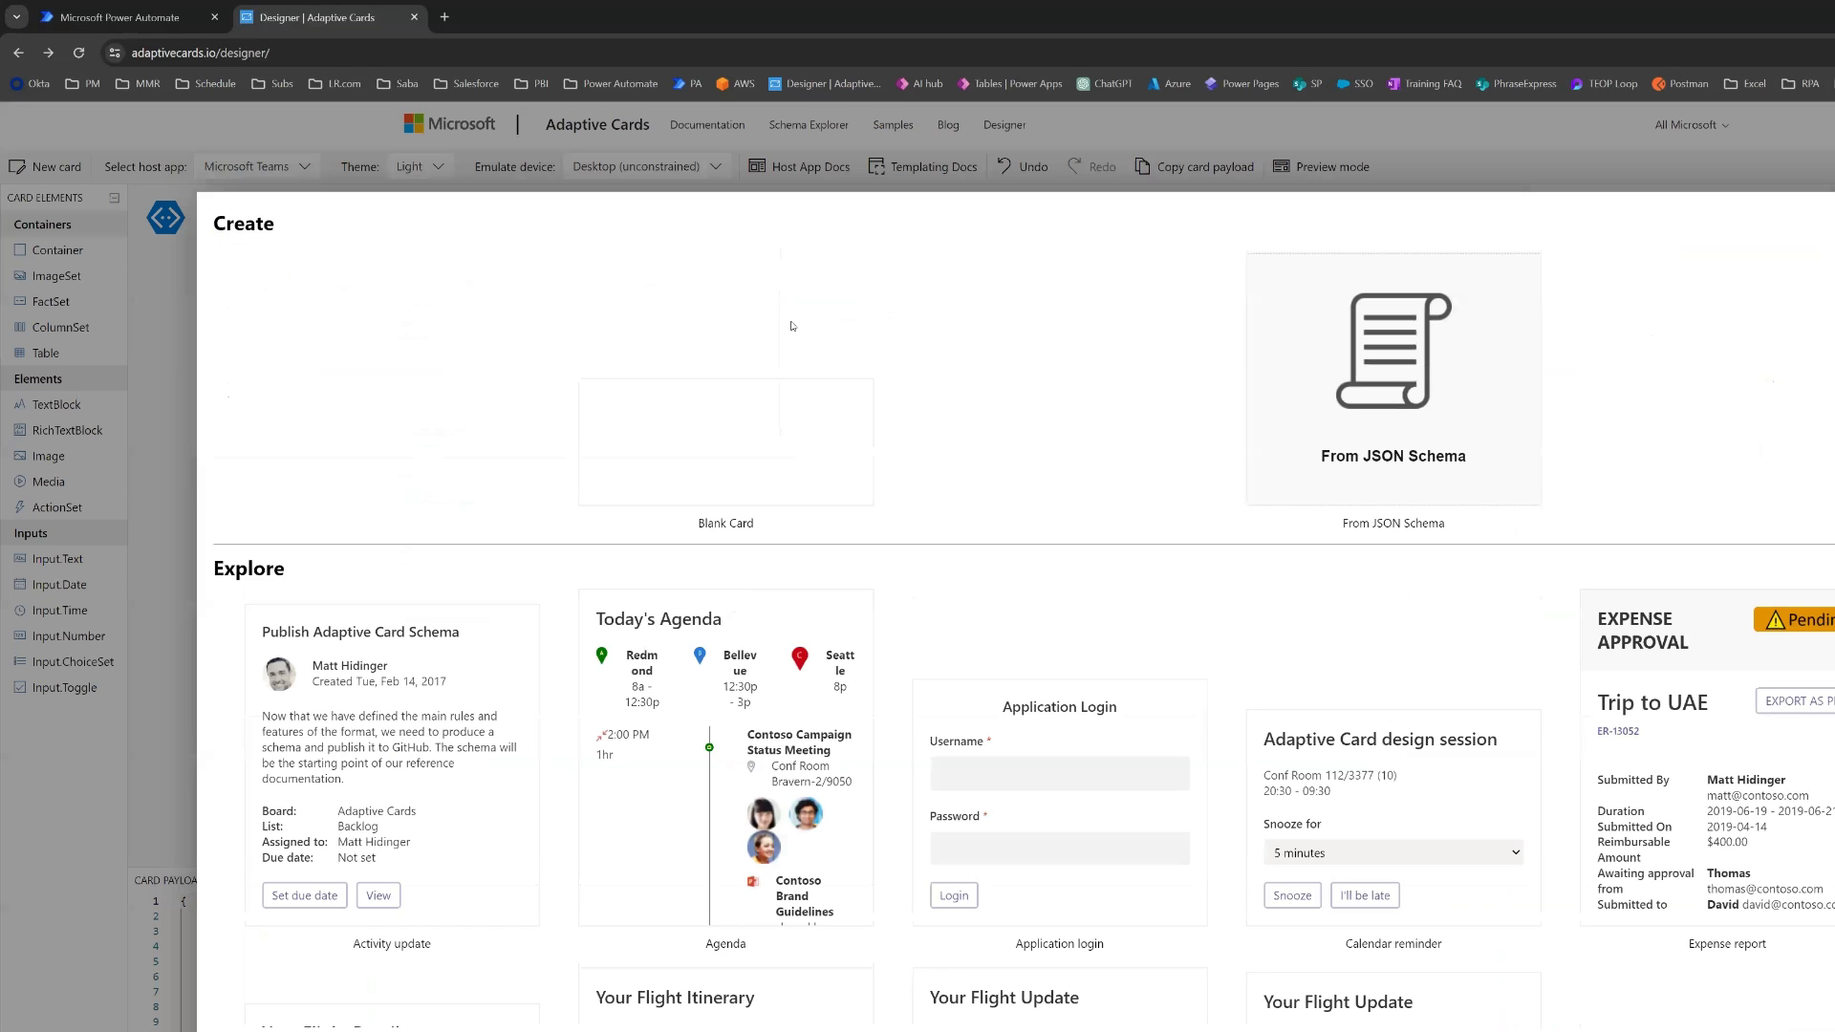
left_click(794, 445)
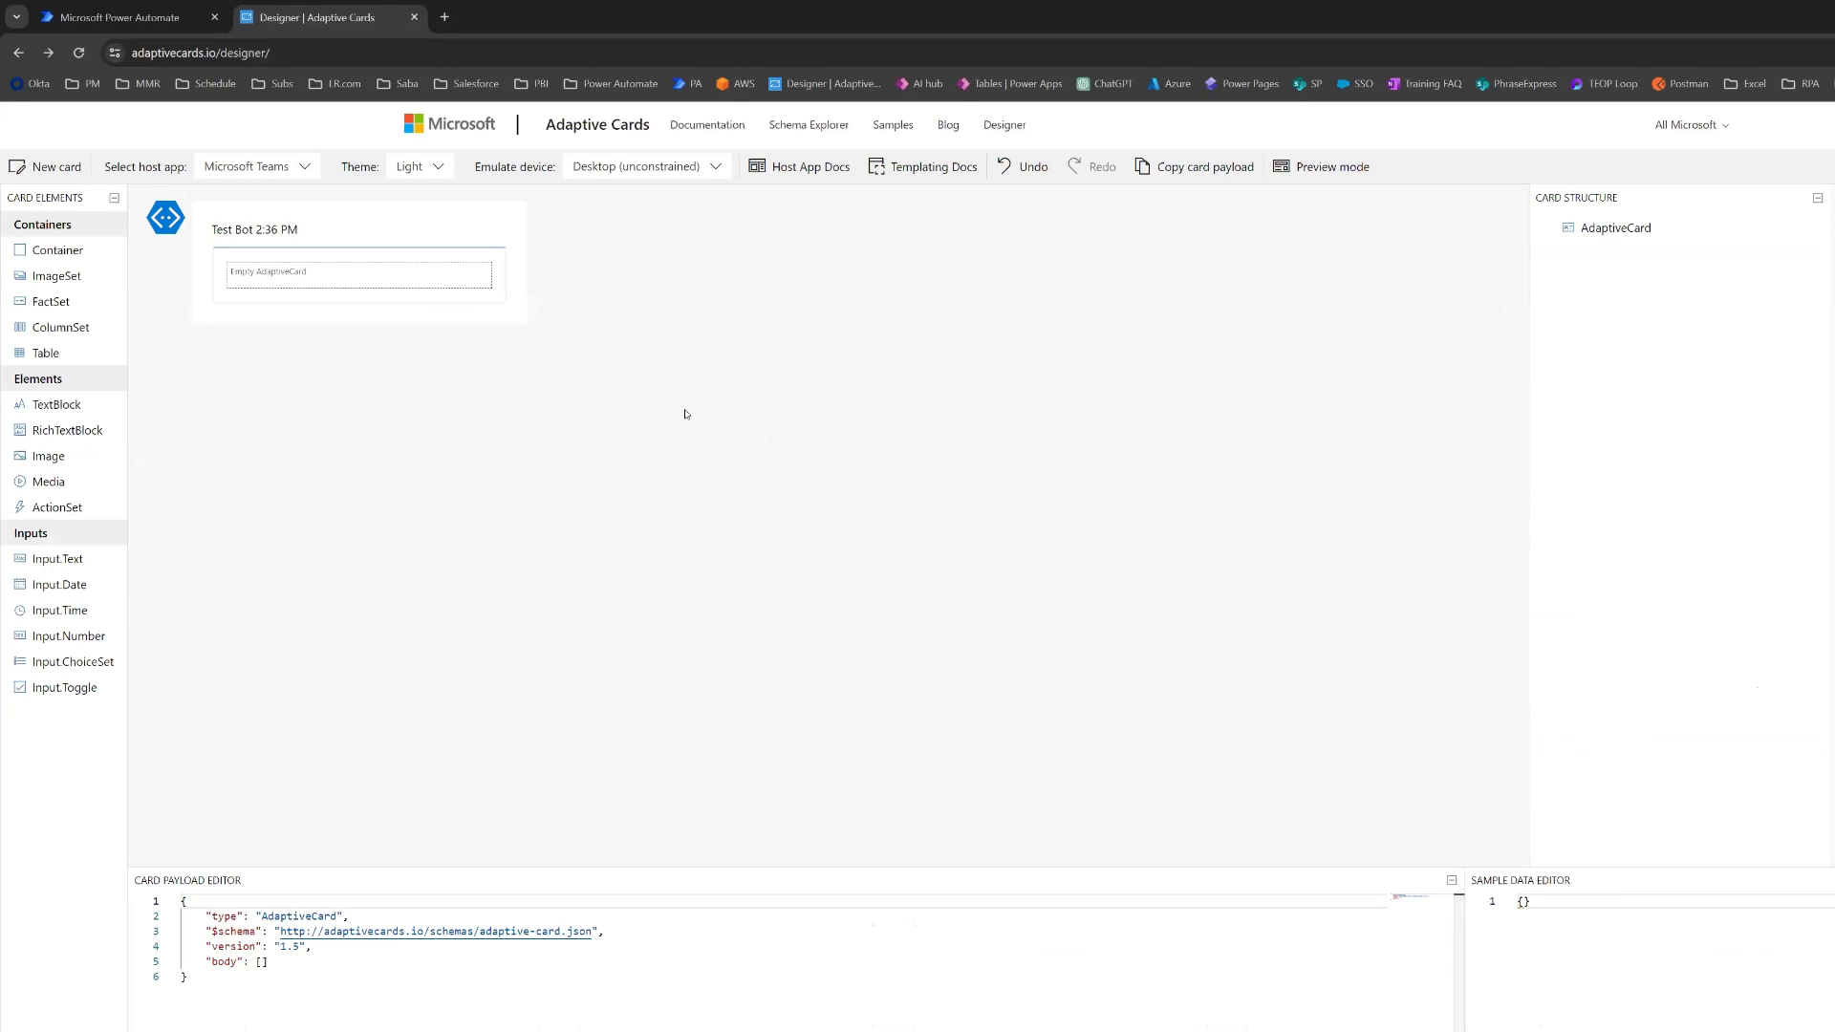
left_click(440, 168)
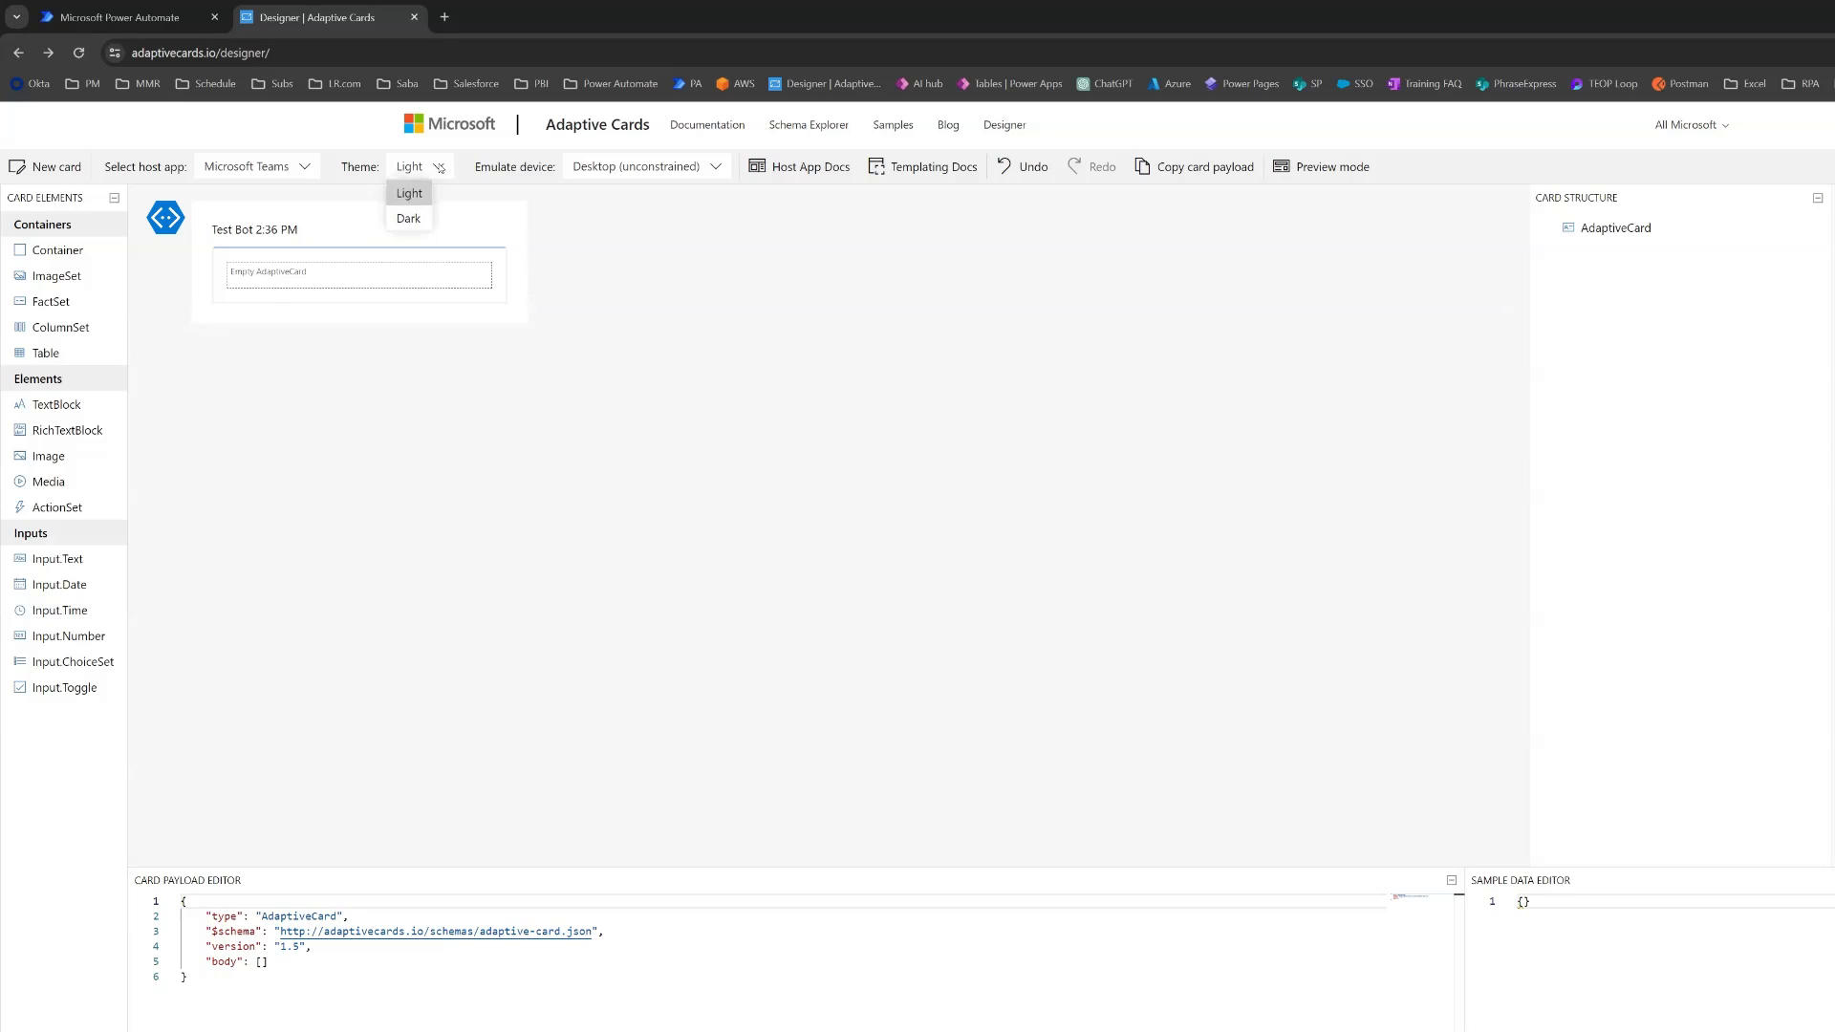
left_click(409, 193)
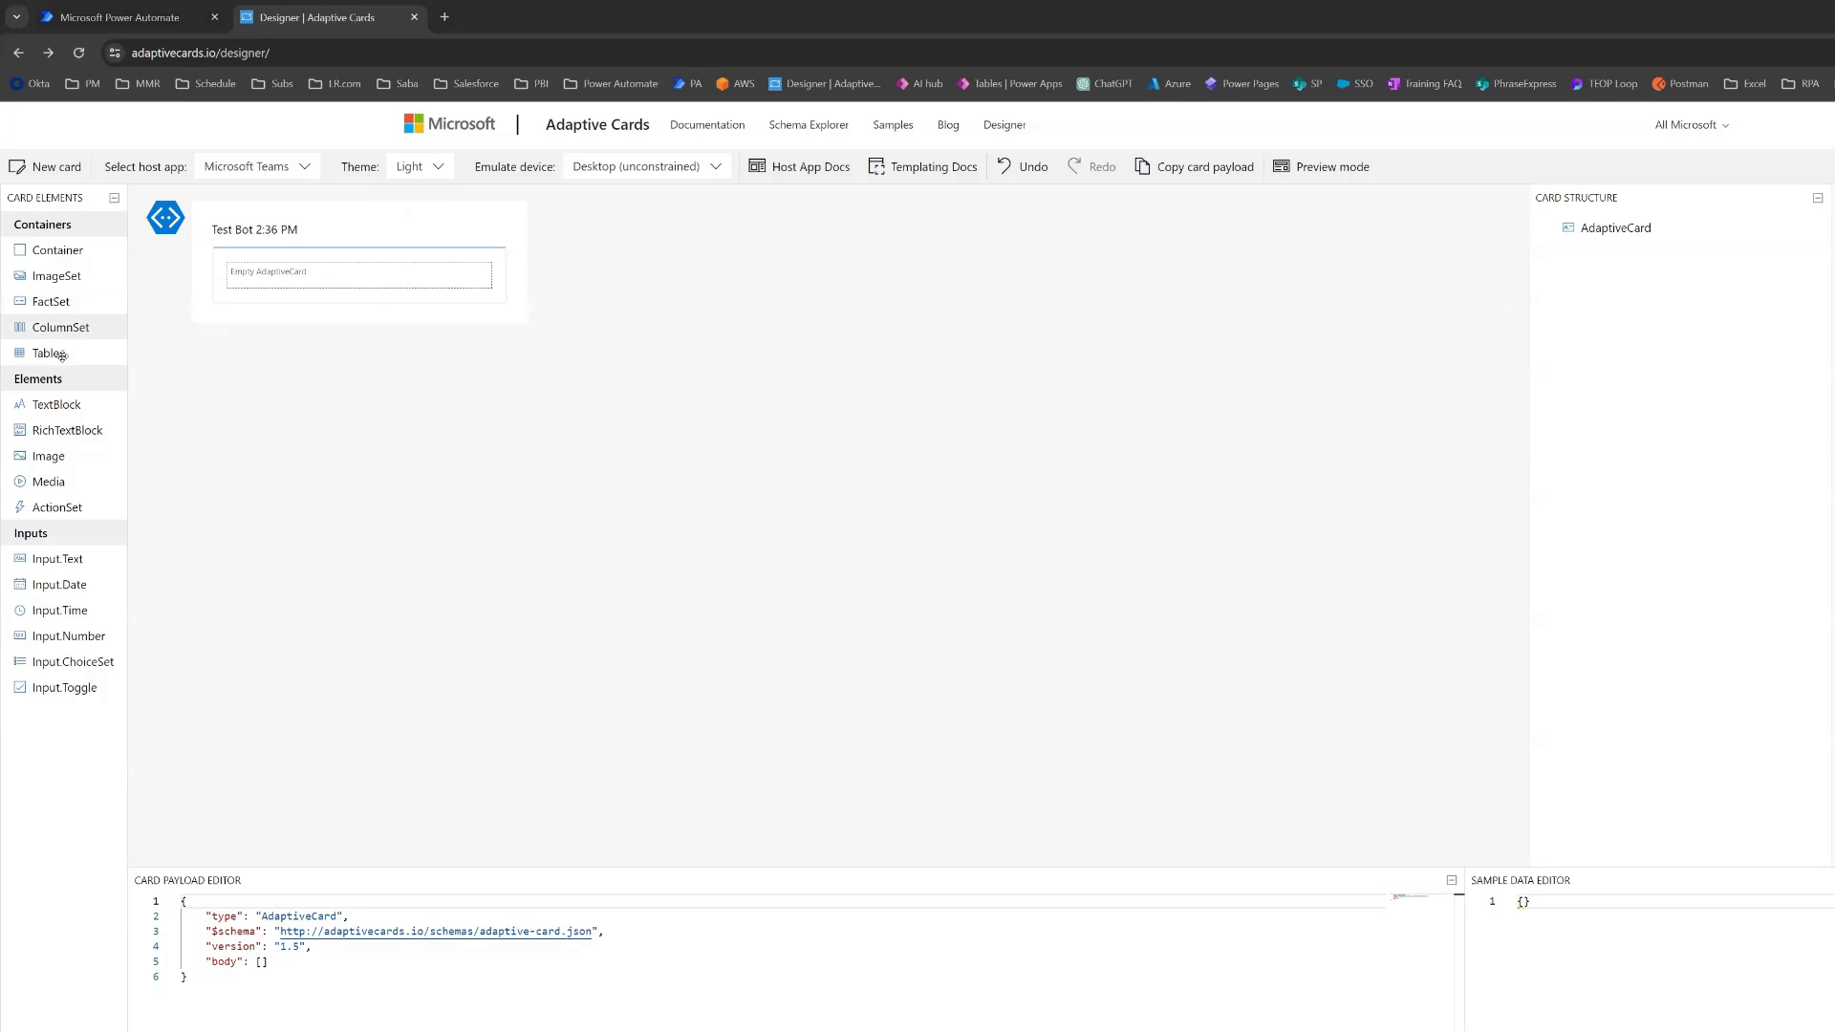
- Add three TextBlock elements to the blank card with an Input.ChoiceSet below them
left_click_drag(52, 405, 301, 271)
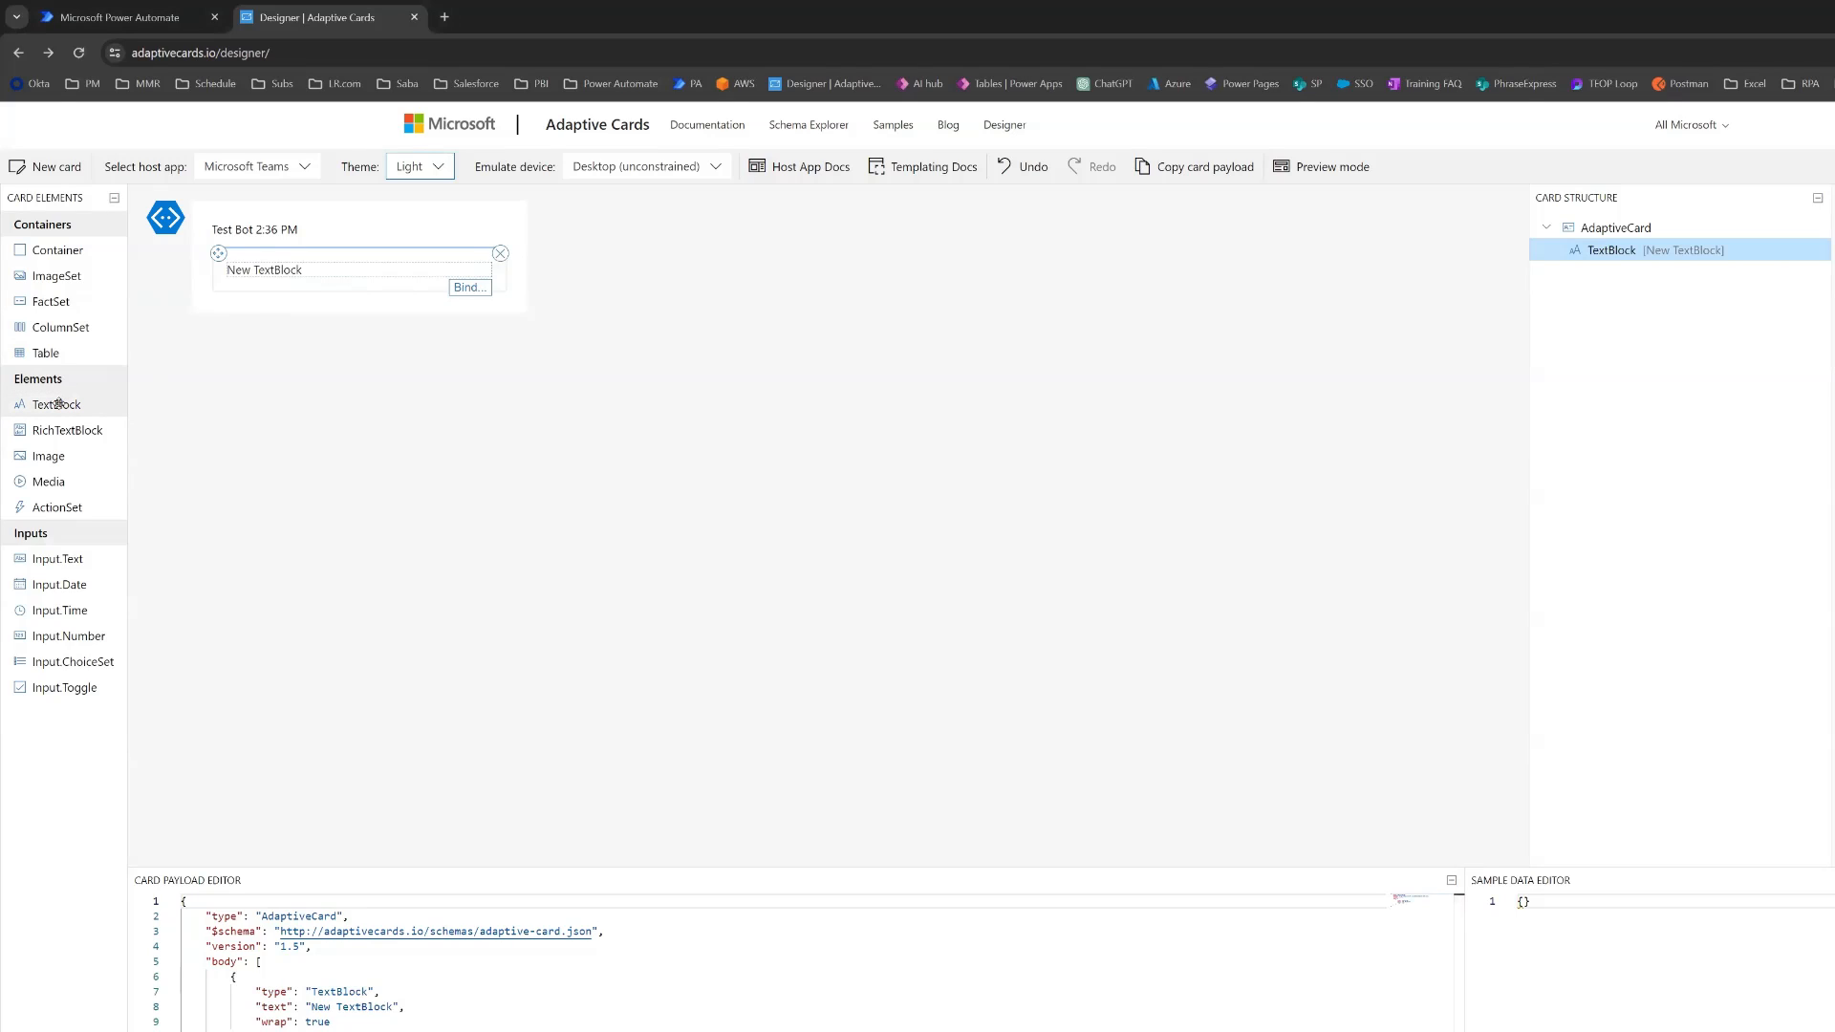
left_click_drag(57, 404, 237, 289)
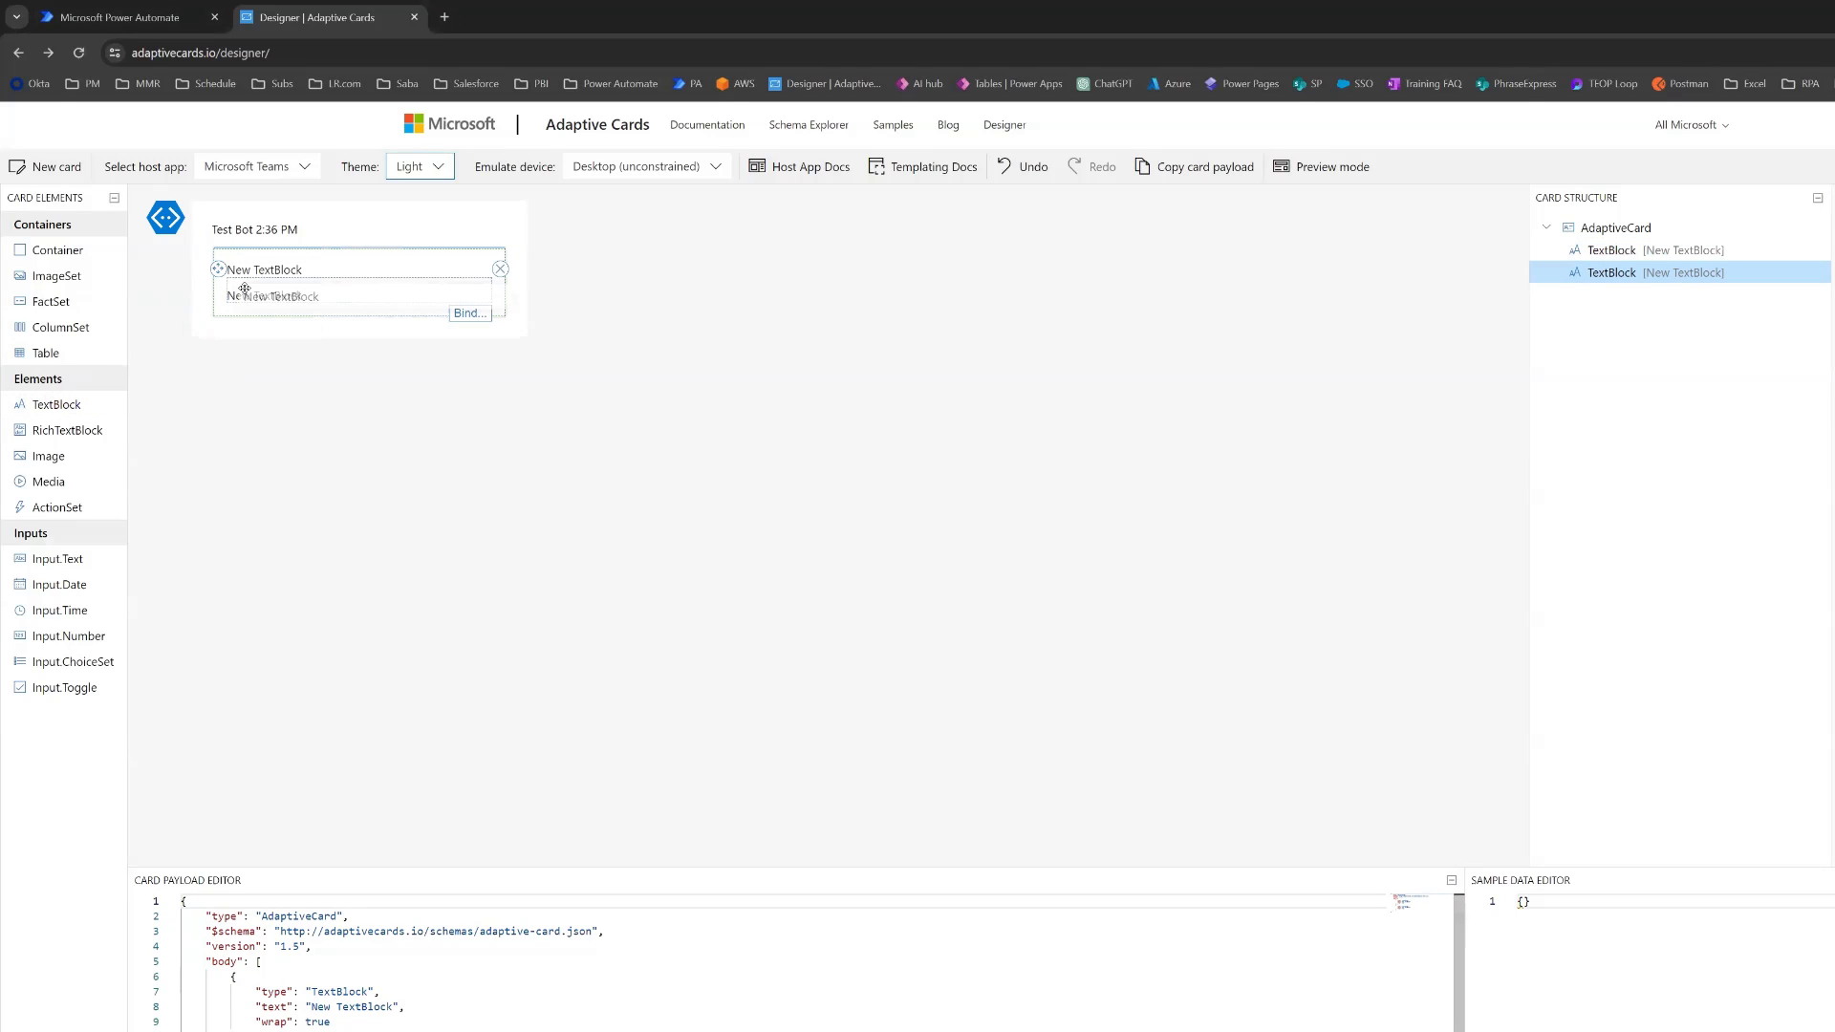
left_click_drag(56, 405, 244, 323)
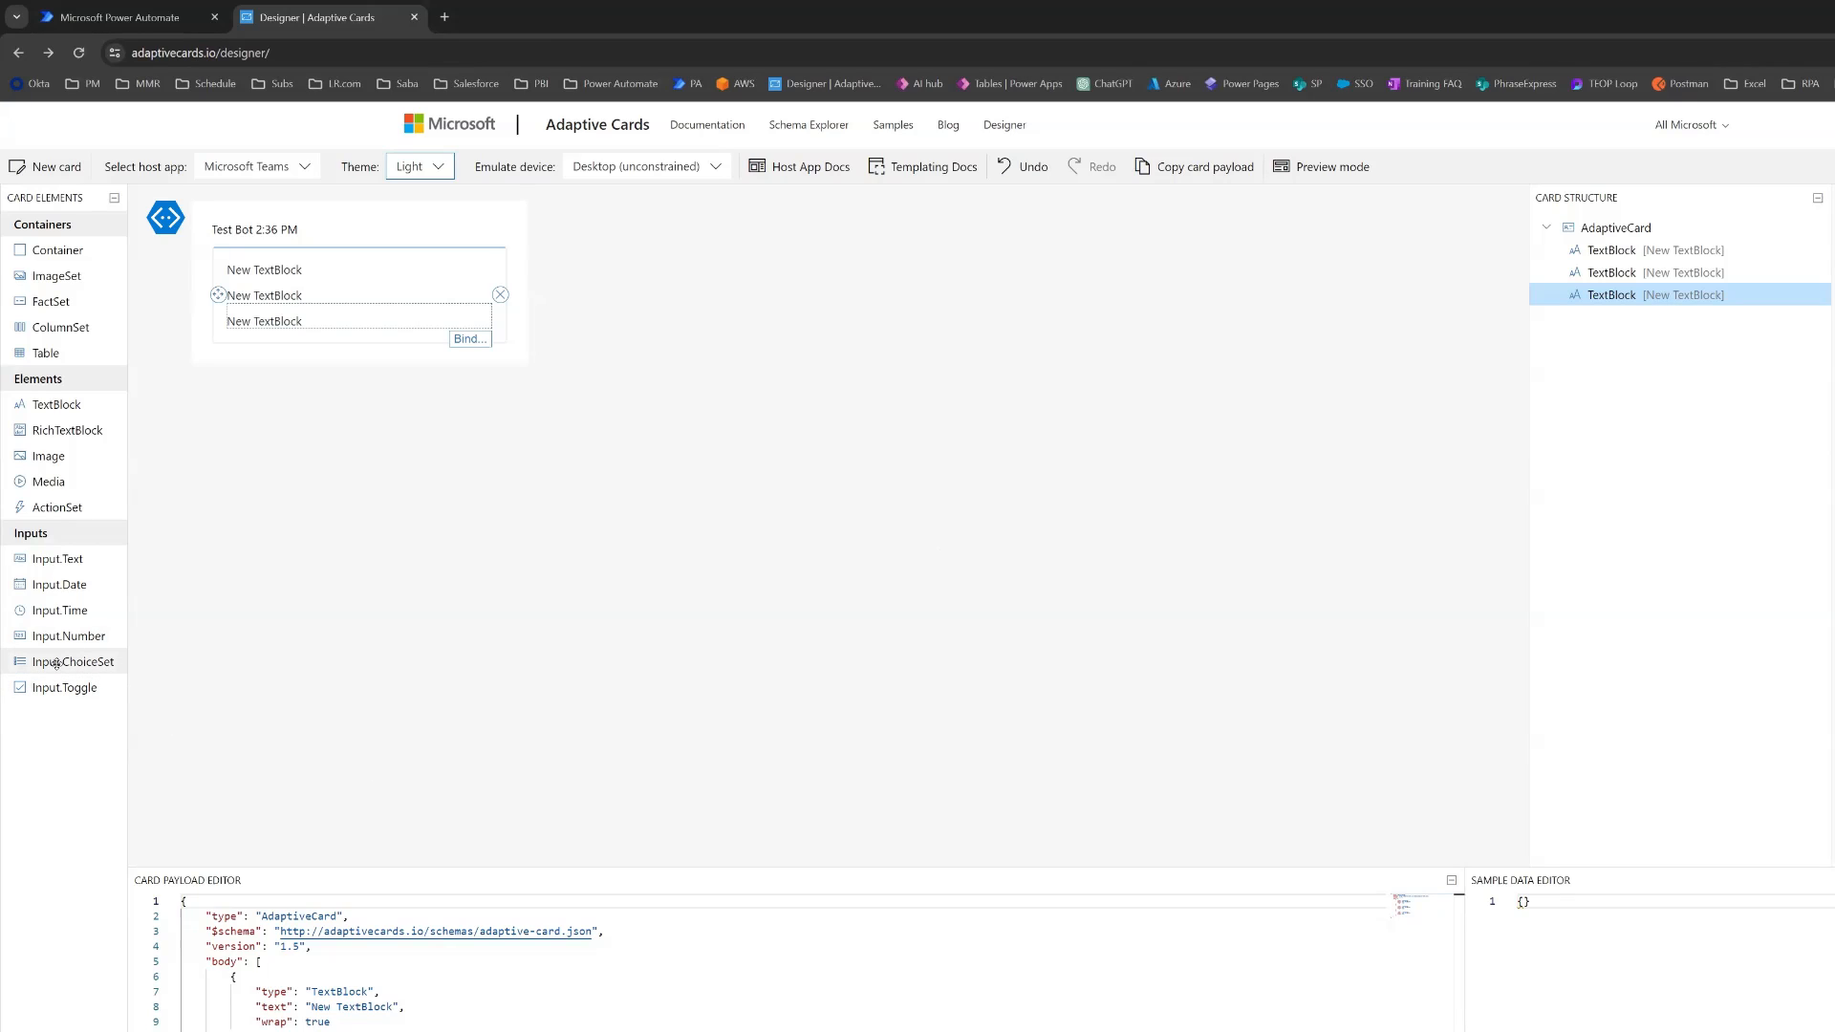
left_click_drag(60, 661, 253, 342)
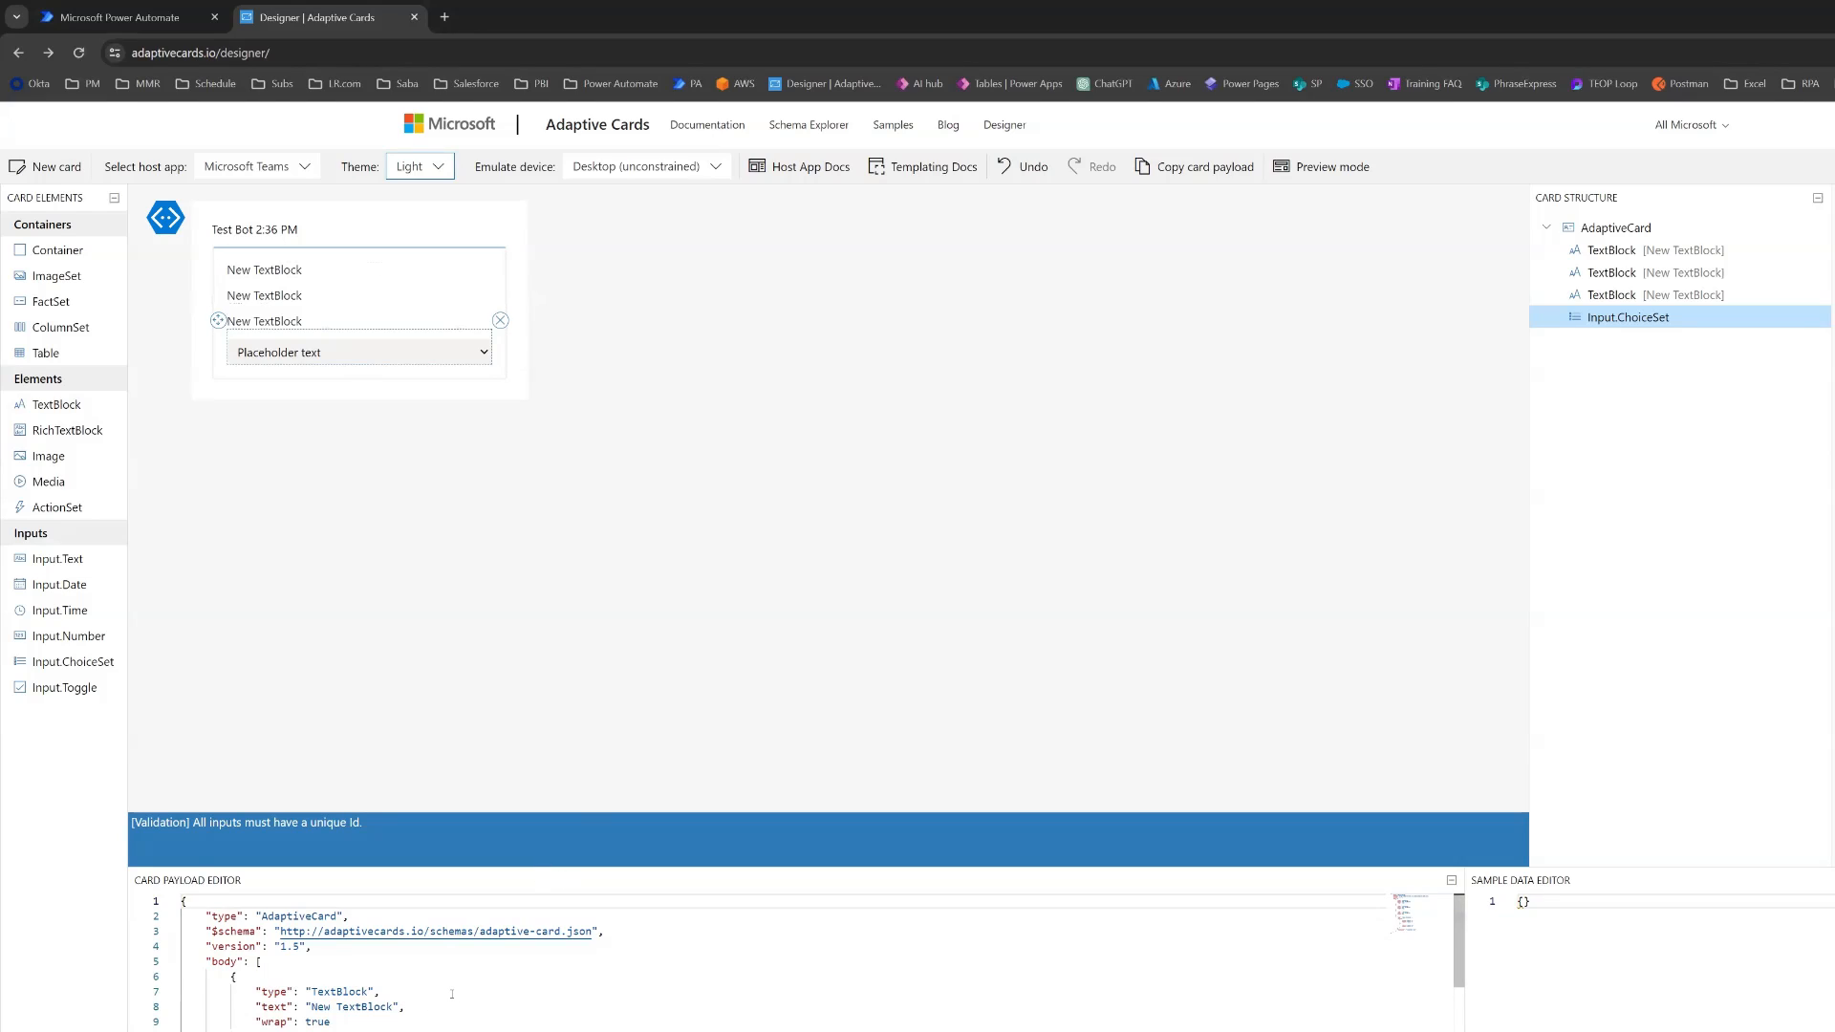
scroll(452, 994, "down", 2)
scroll(452, 994, "up", 2)
left_click(366, 994)
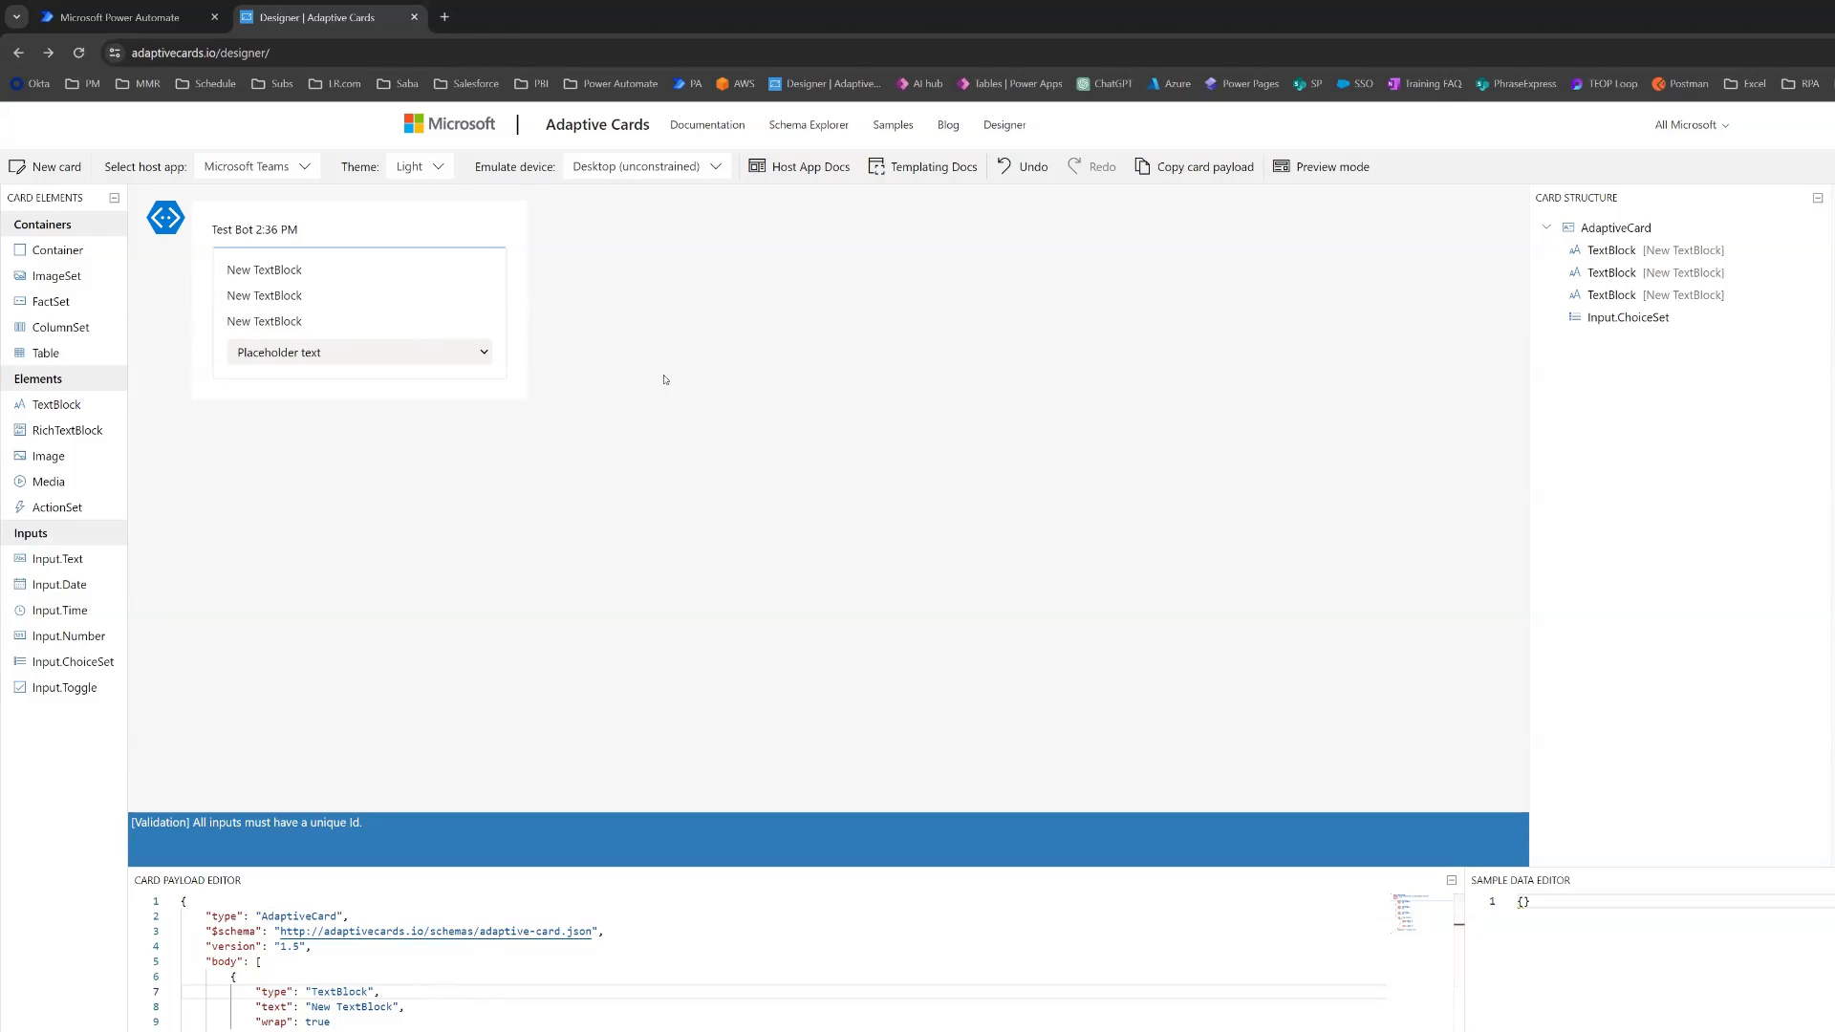
- Set the first TextBlock's Id to ac.CaseSummary
left_click(336, 273)
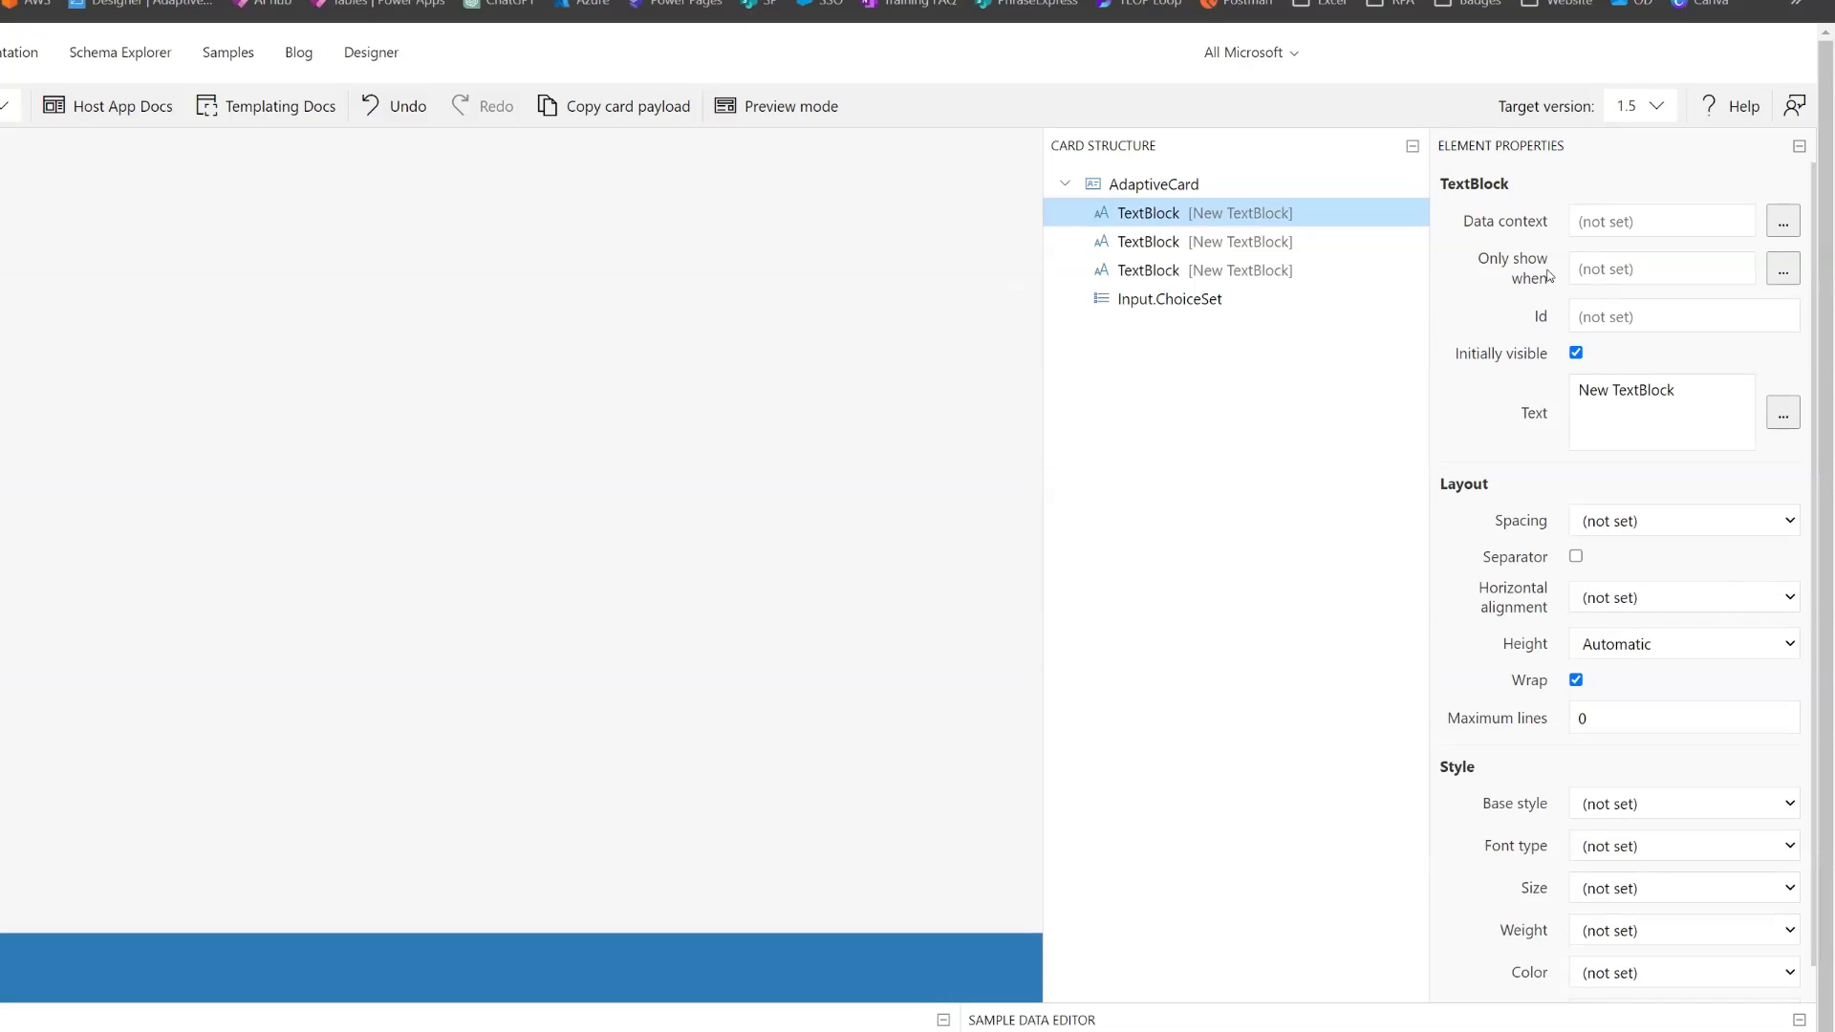
left_click(1687, 316)
type("ac")
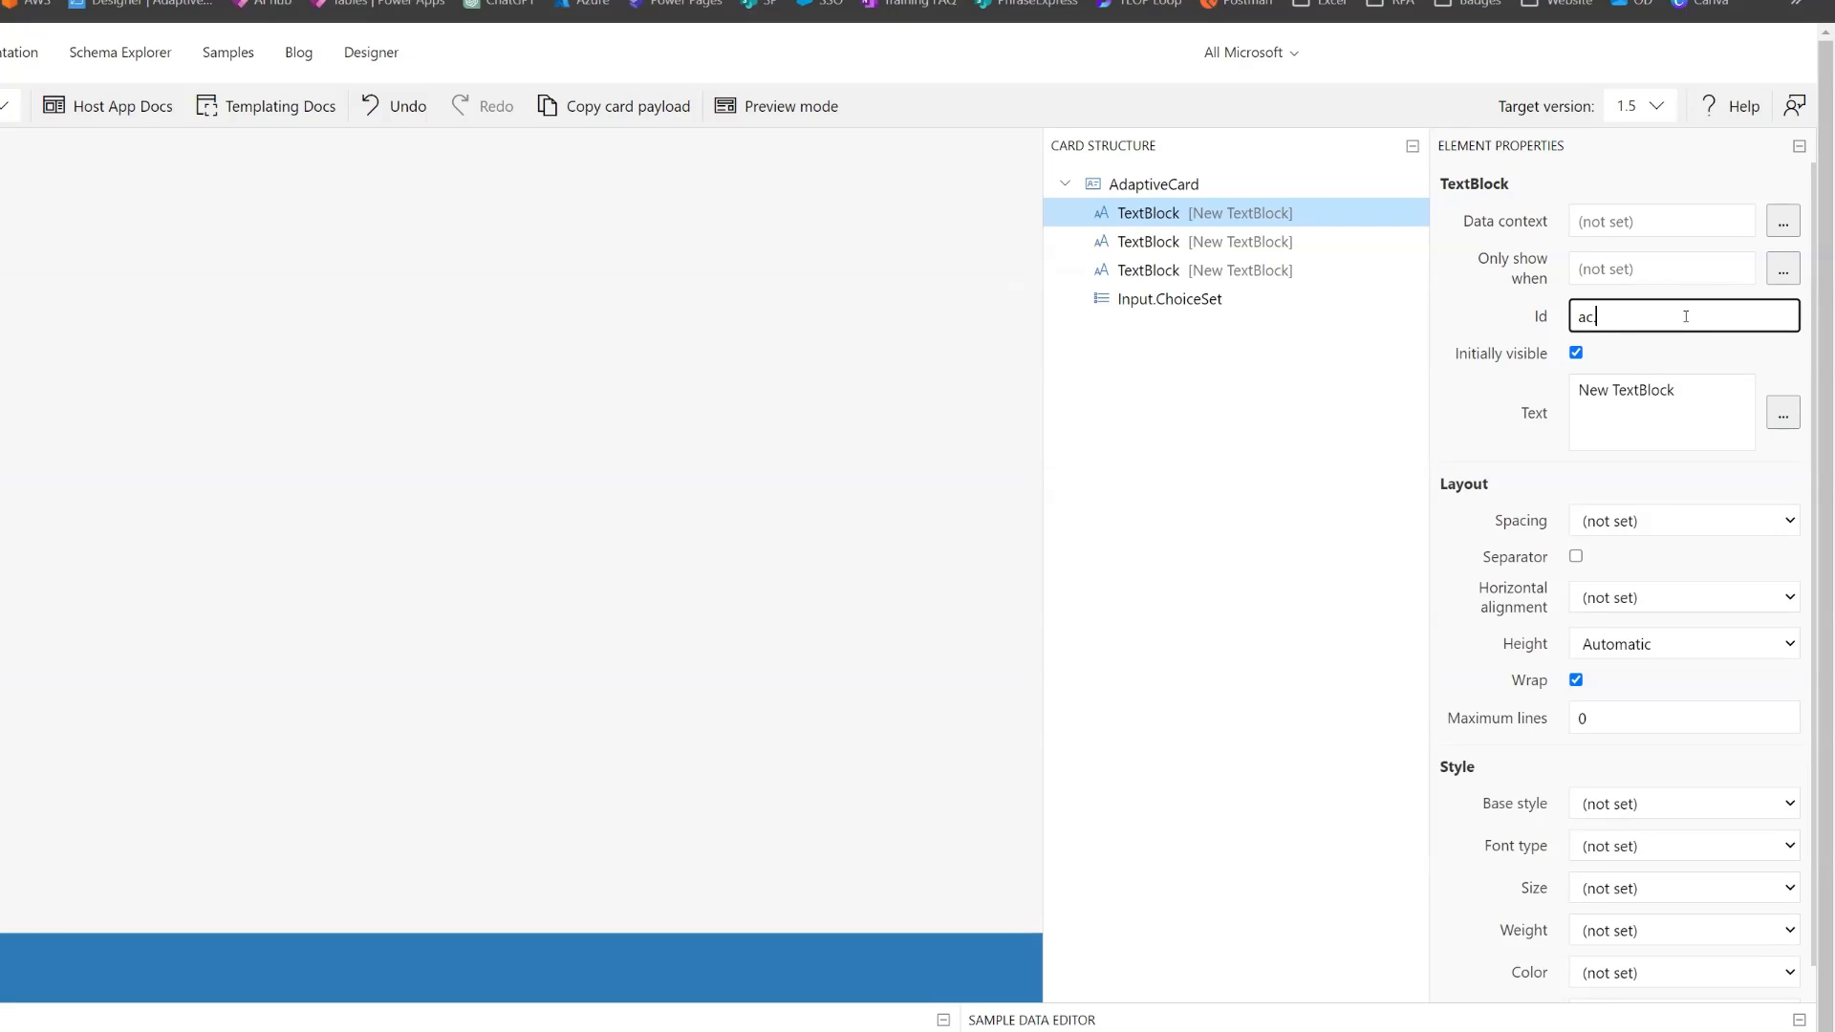
type(".case")
key("BackSpace")
key("BackSpace")
key("BackSpace")
key("BackSpace")
type("Xas")
key("BackSpace")
key("BackSpace")
key("BackSpace")
type("CaseSummary")
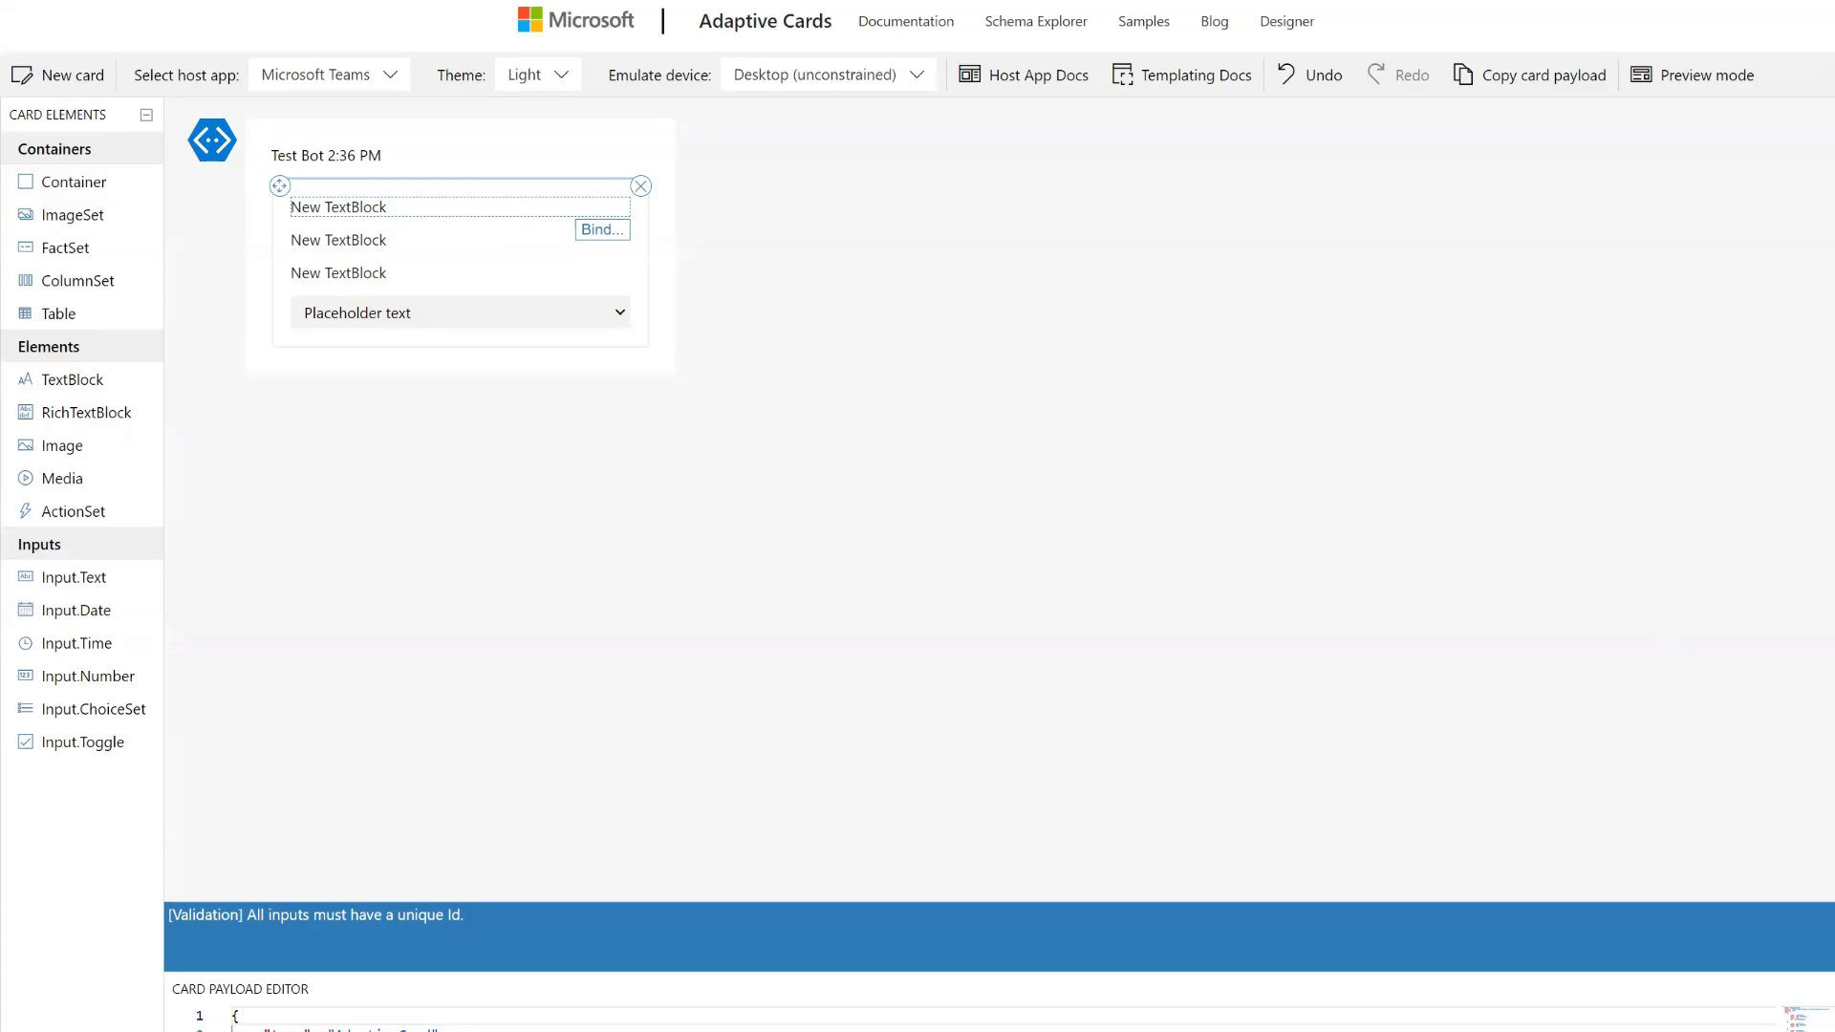
- Set the second TextBlock's Id to ac.CaseURL
left_click(362, 245)
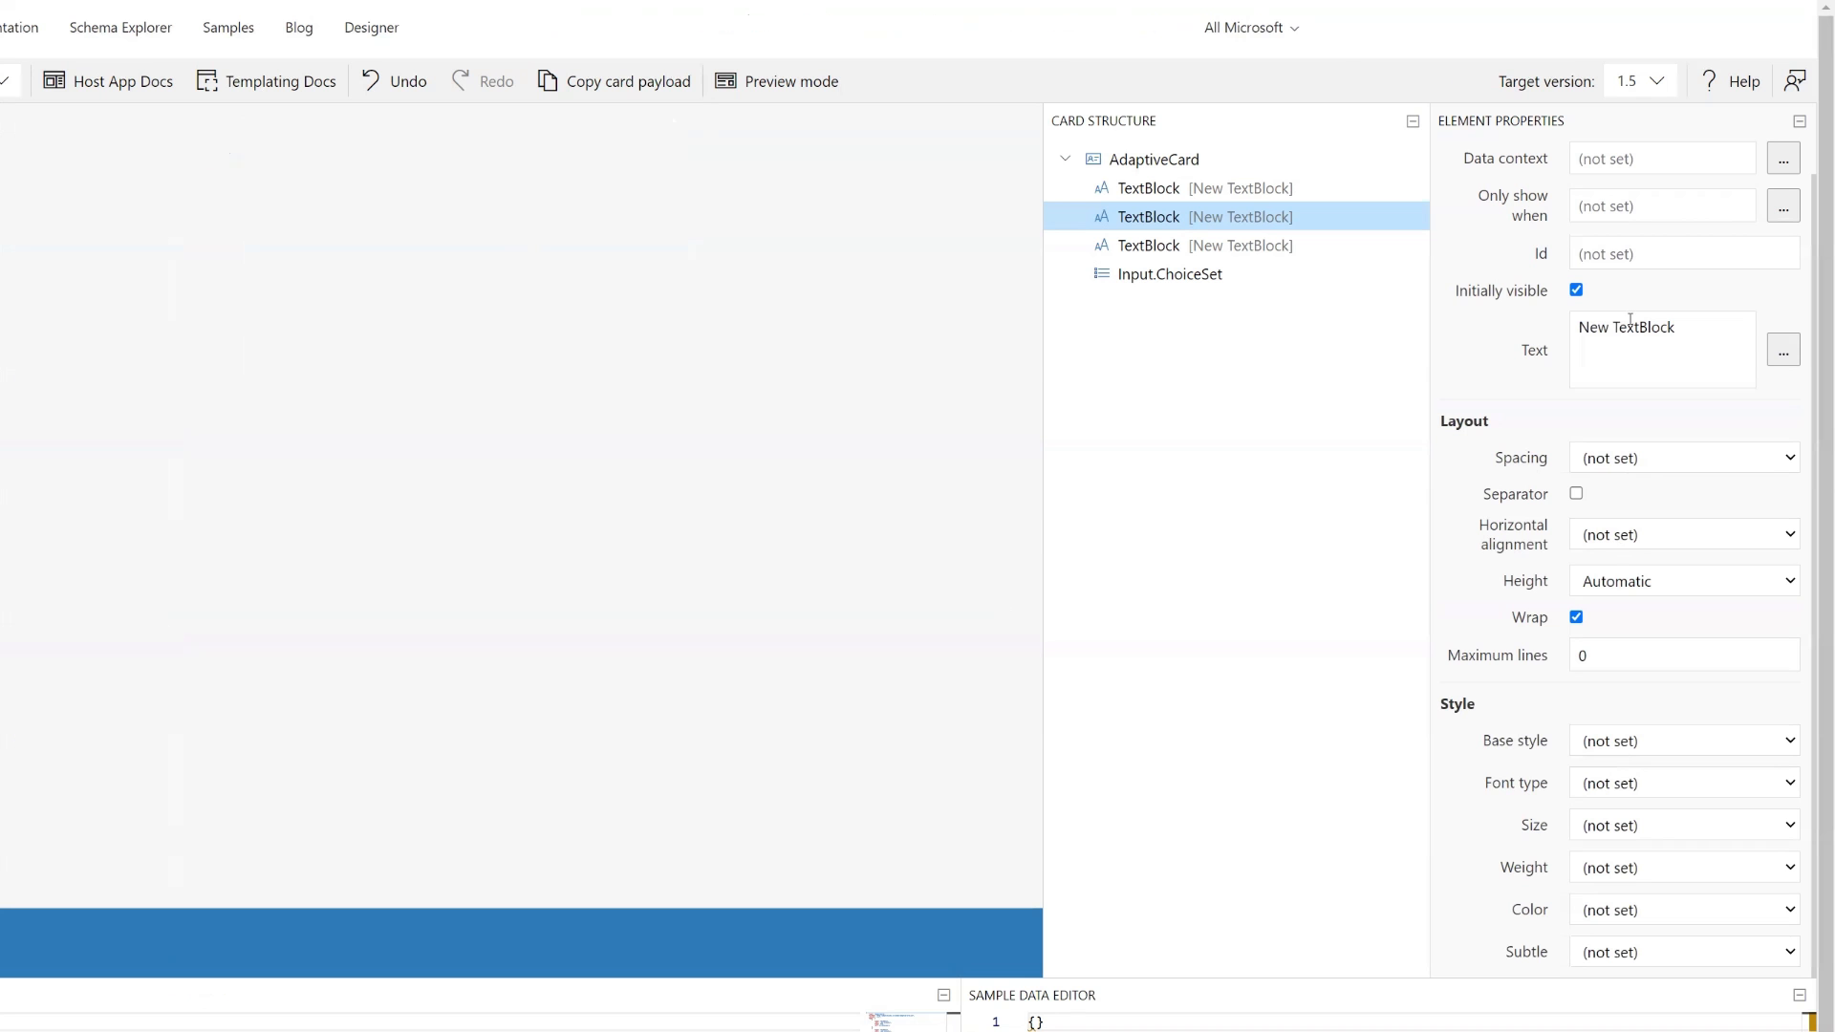
left_click(1649, 254)
type("a")
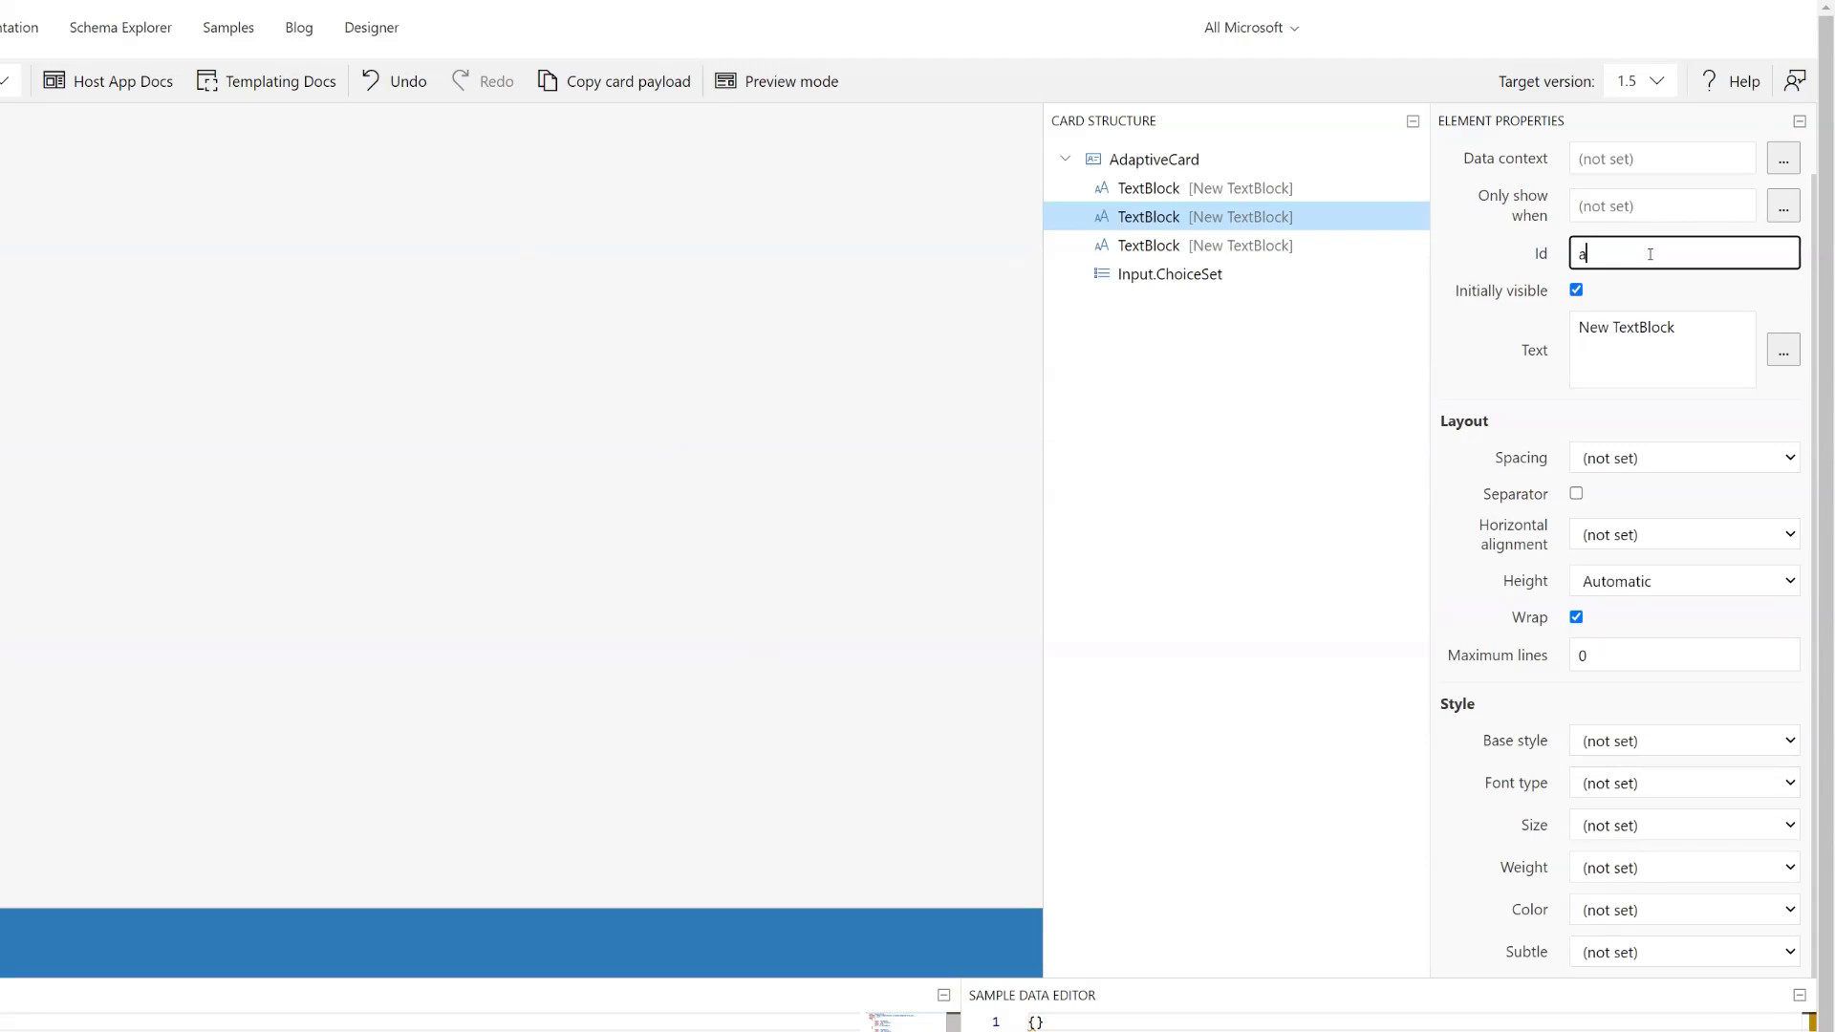
type("c.CaseURL")
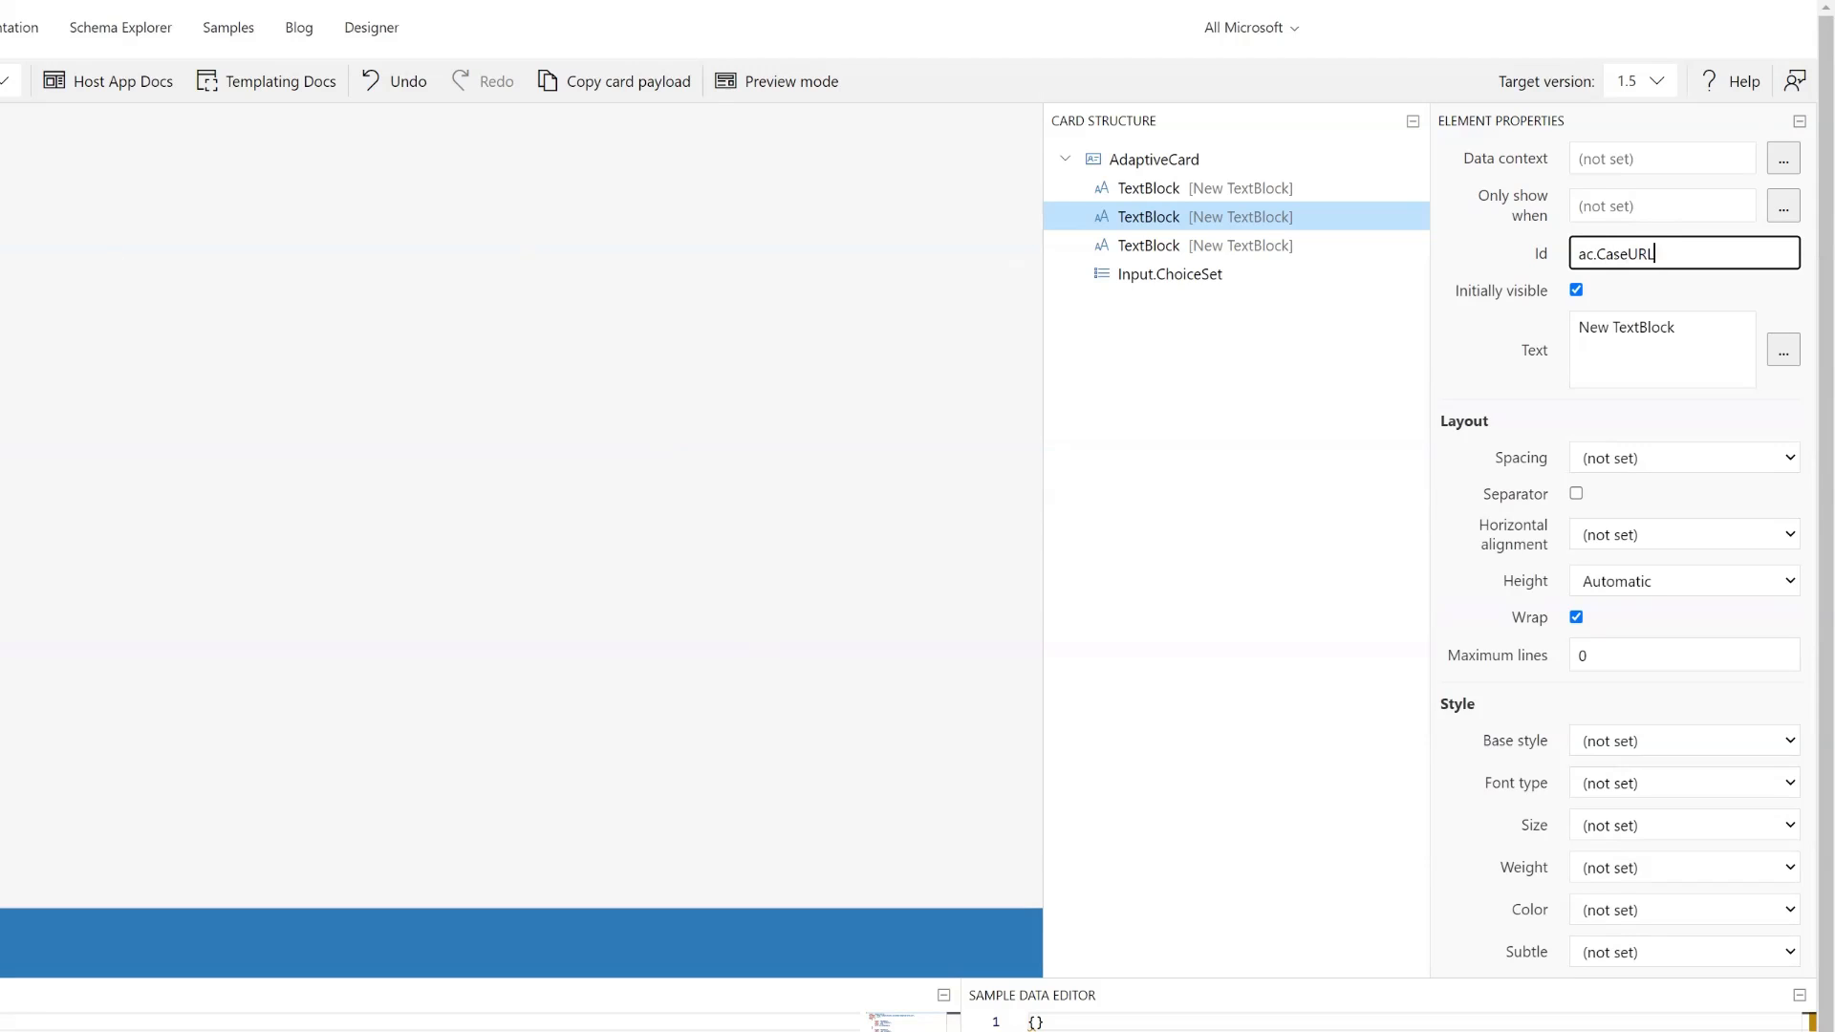
- Set the third TextBlock's Id to ac.CaseDetails
left_click(1233, 246)
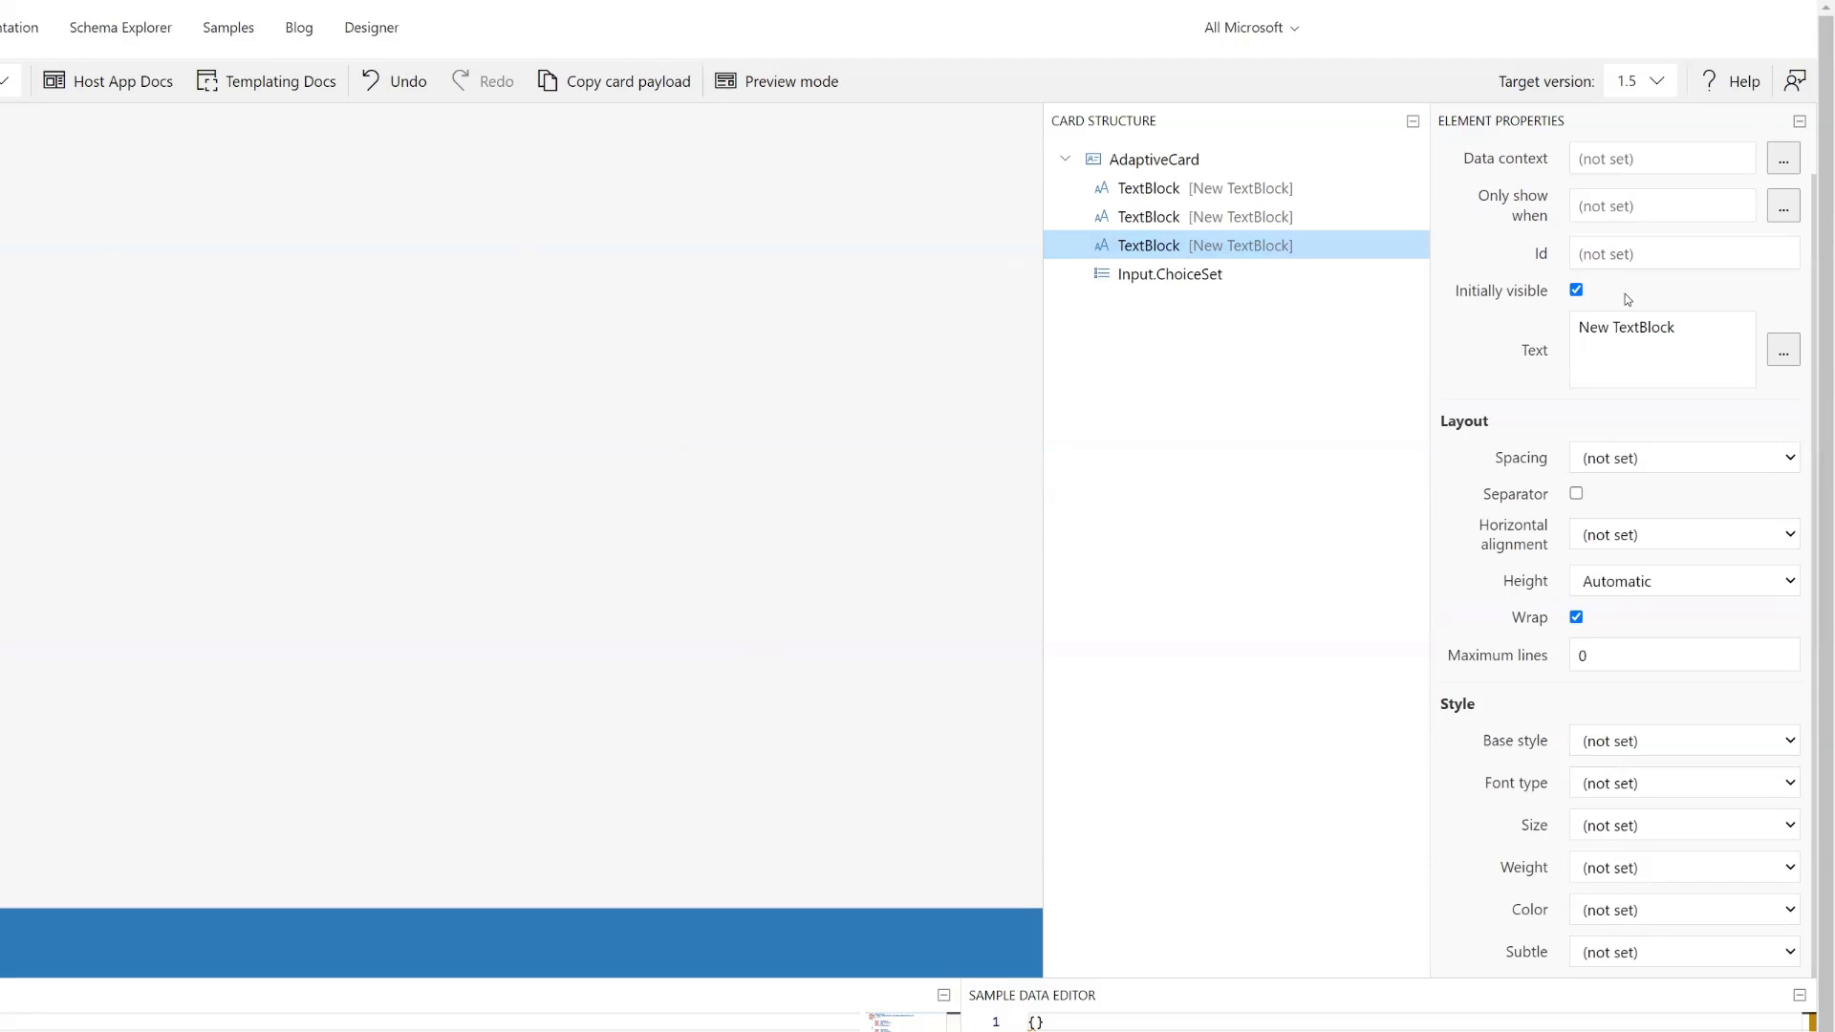
left_click(1636, 253)
type("ac")
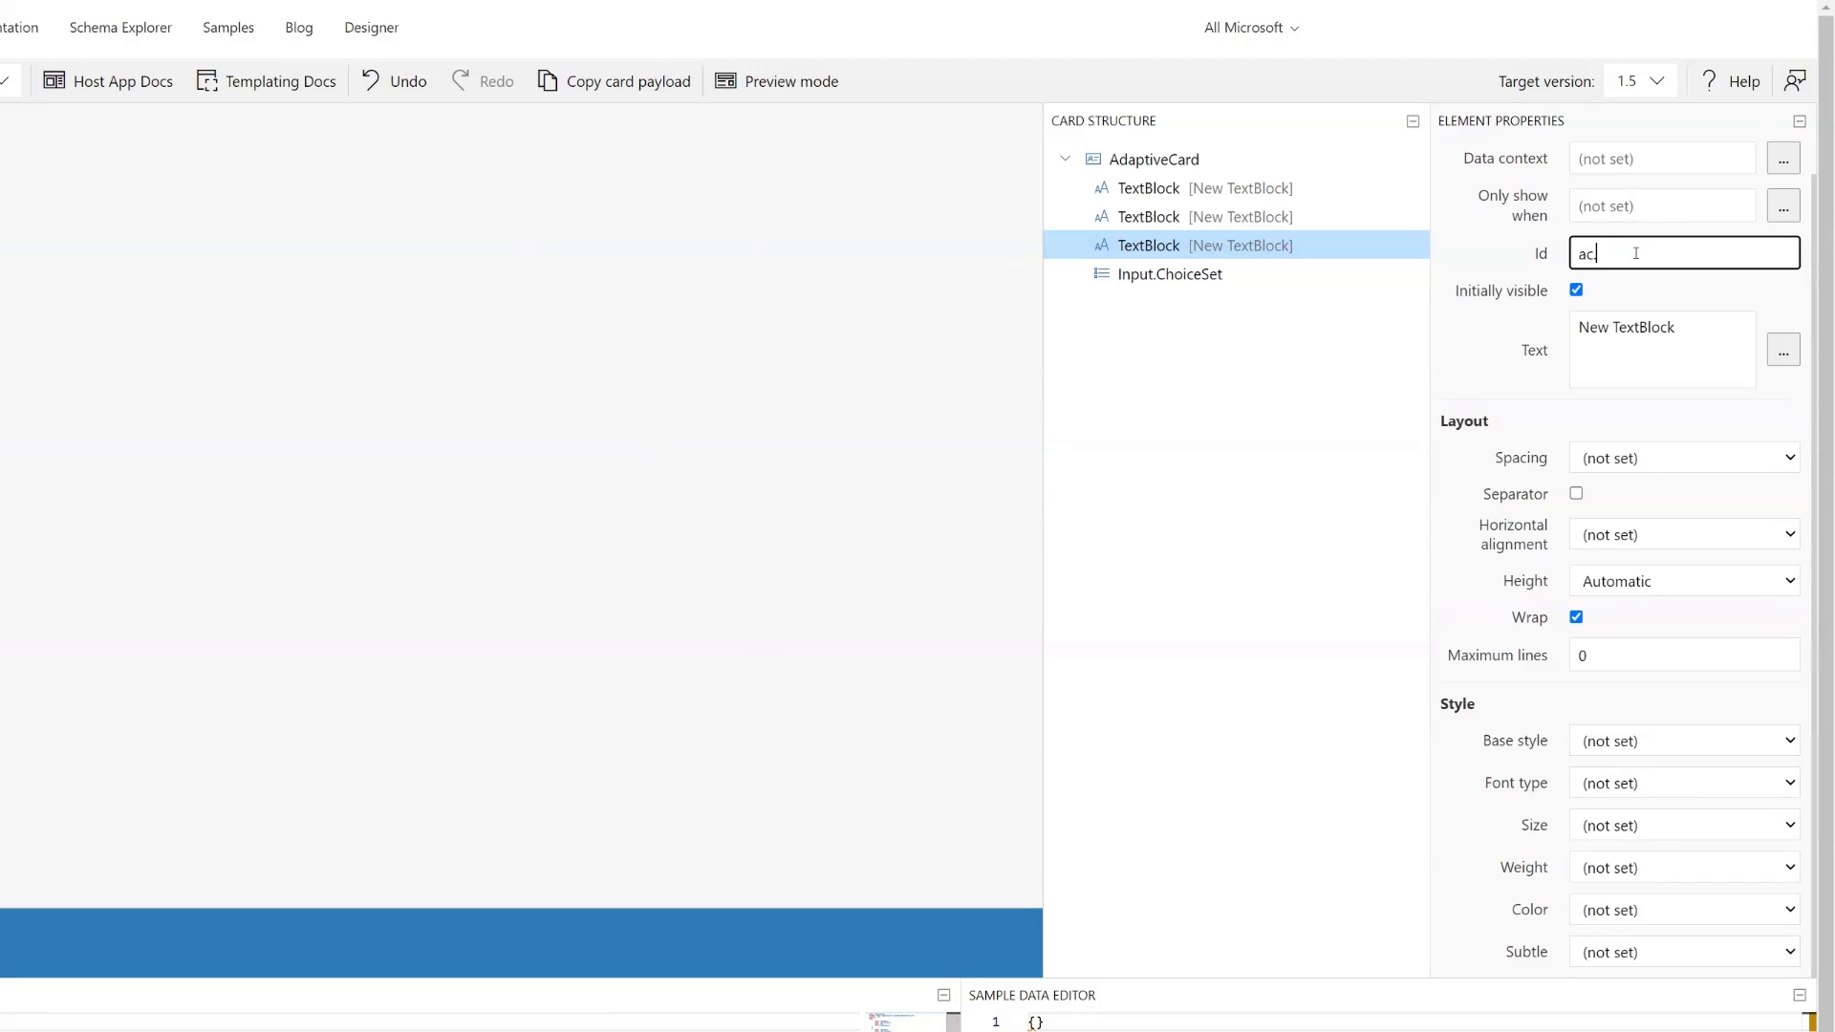
type(".CaseDetails")
- Set the Input.ChoiceSet's Id to ac.Reassign
left_click(1170, 274)
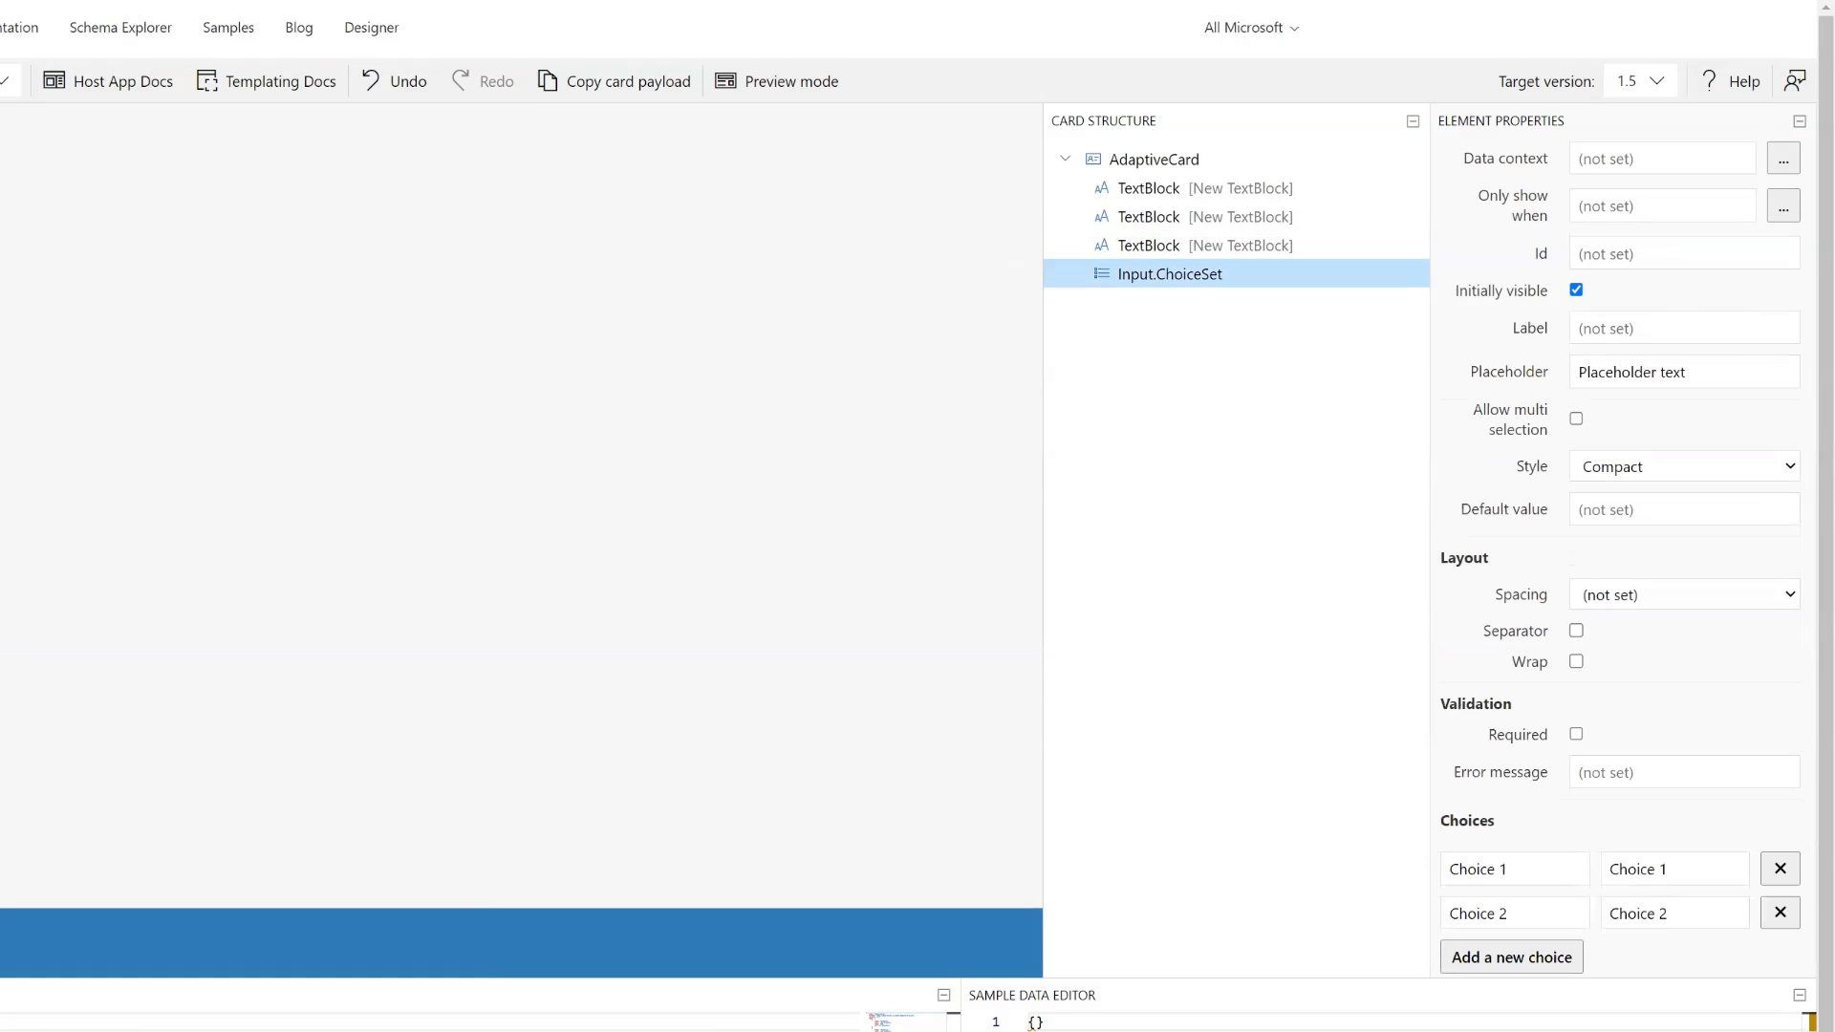
left_click(1657, 251)
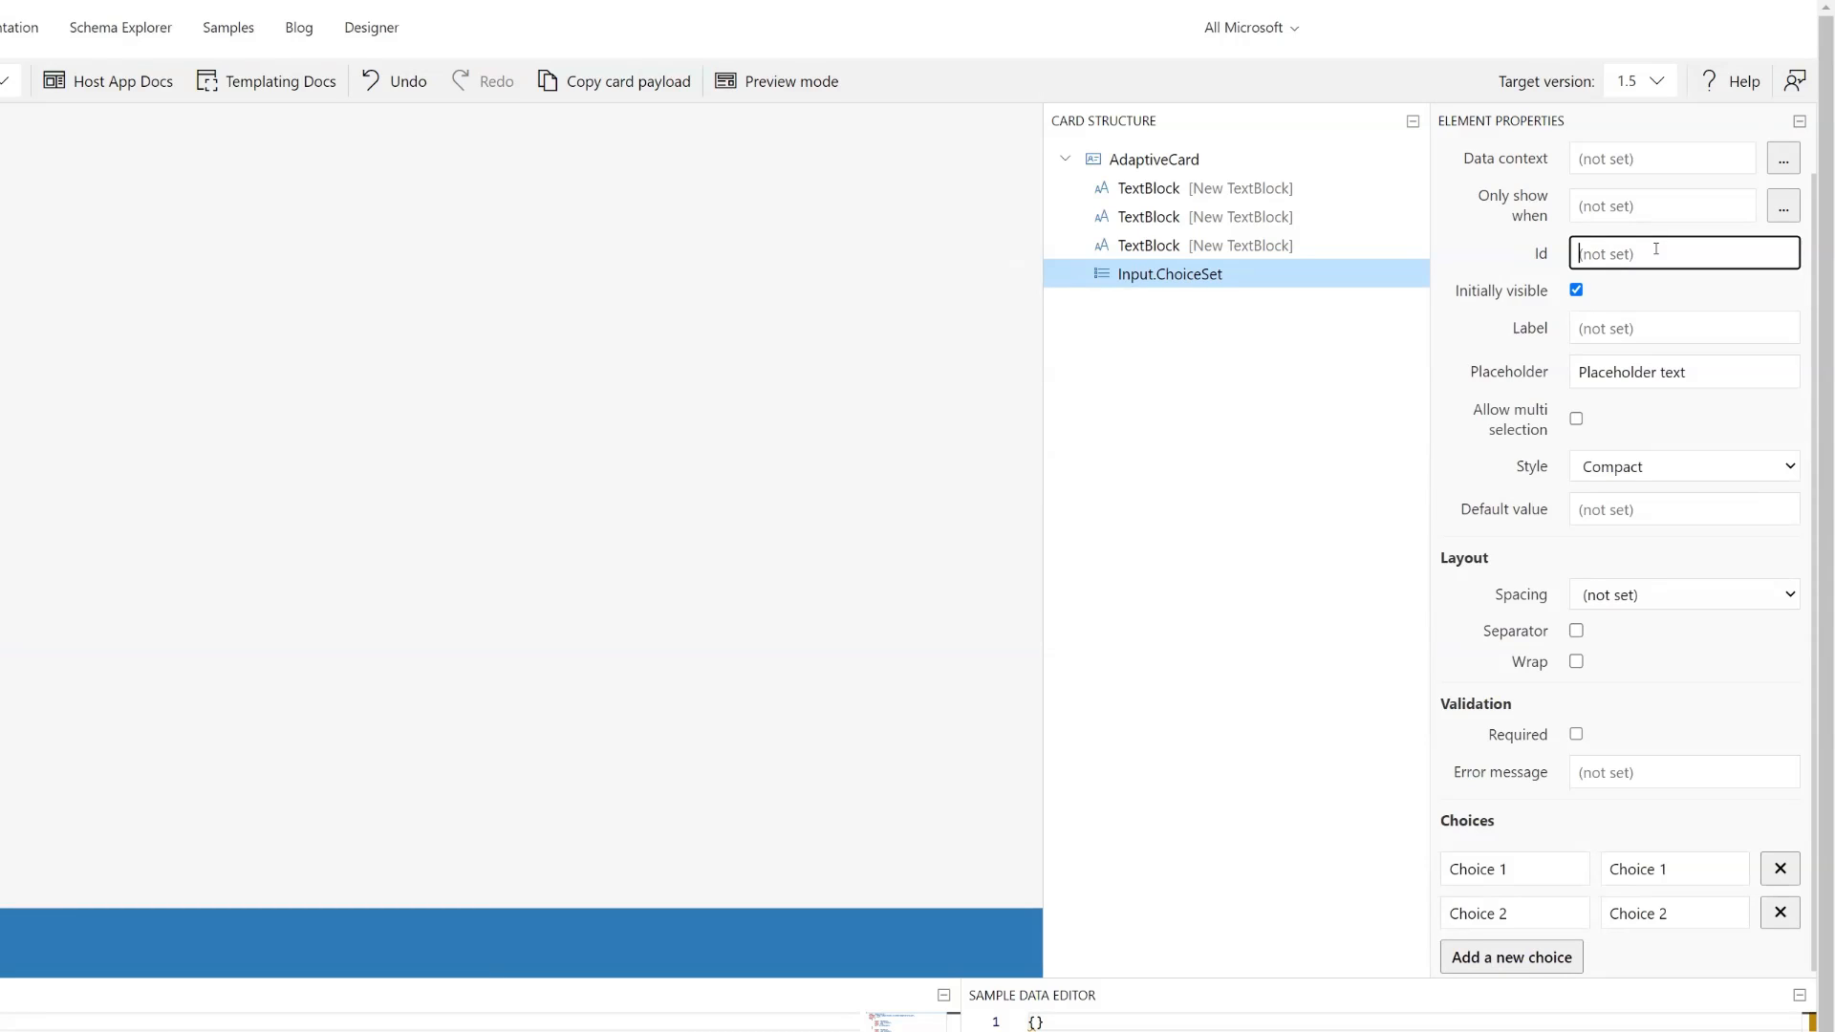
type("ac.")
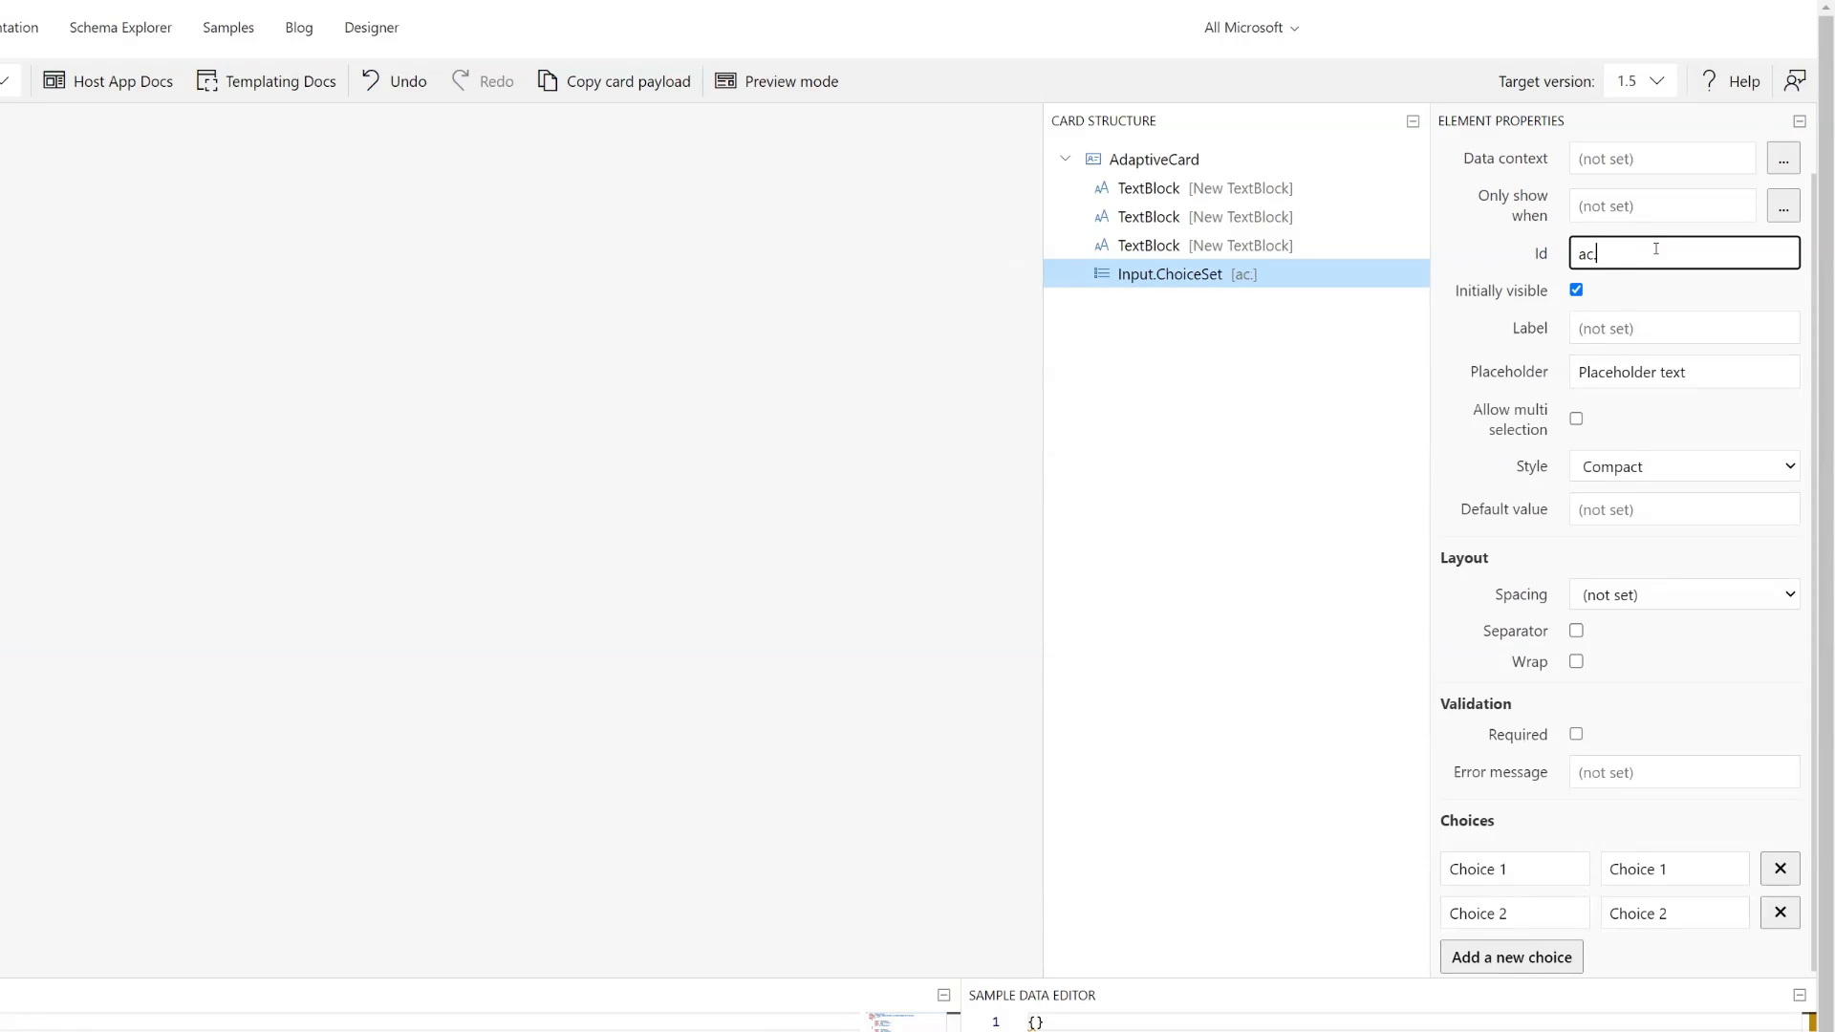
type("Reassign")
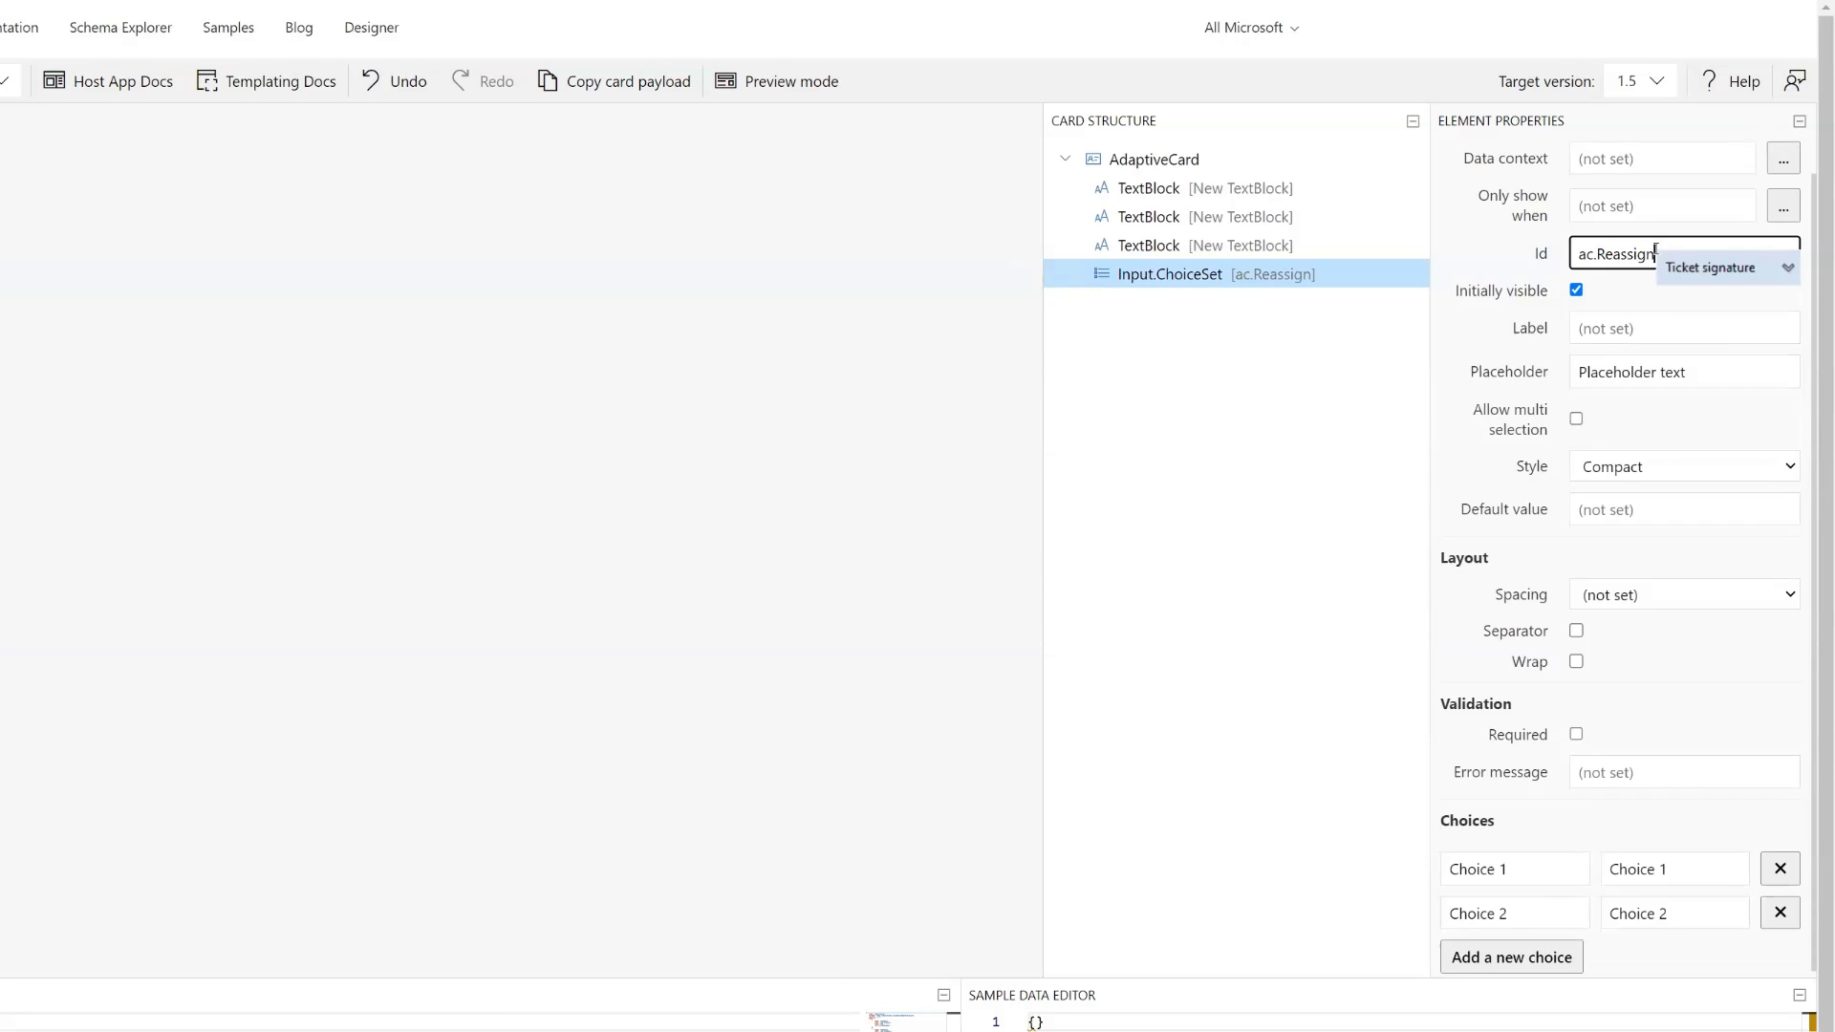
left_click(1302, 442)
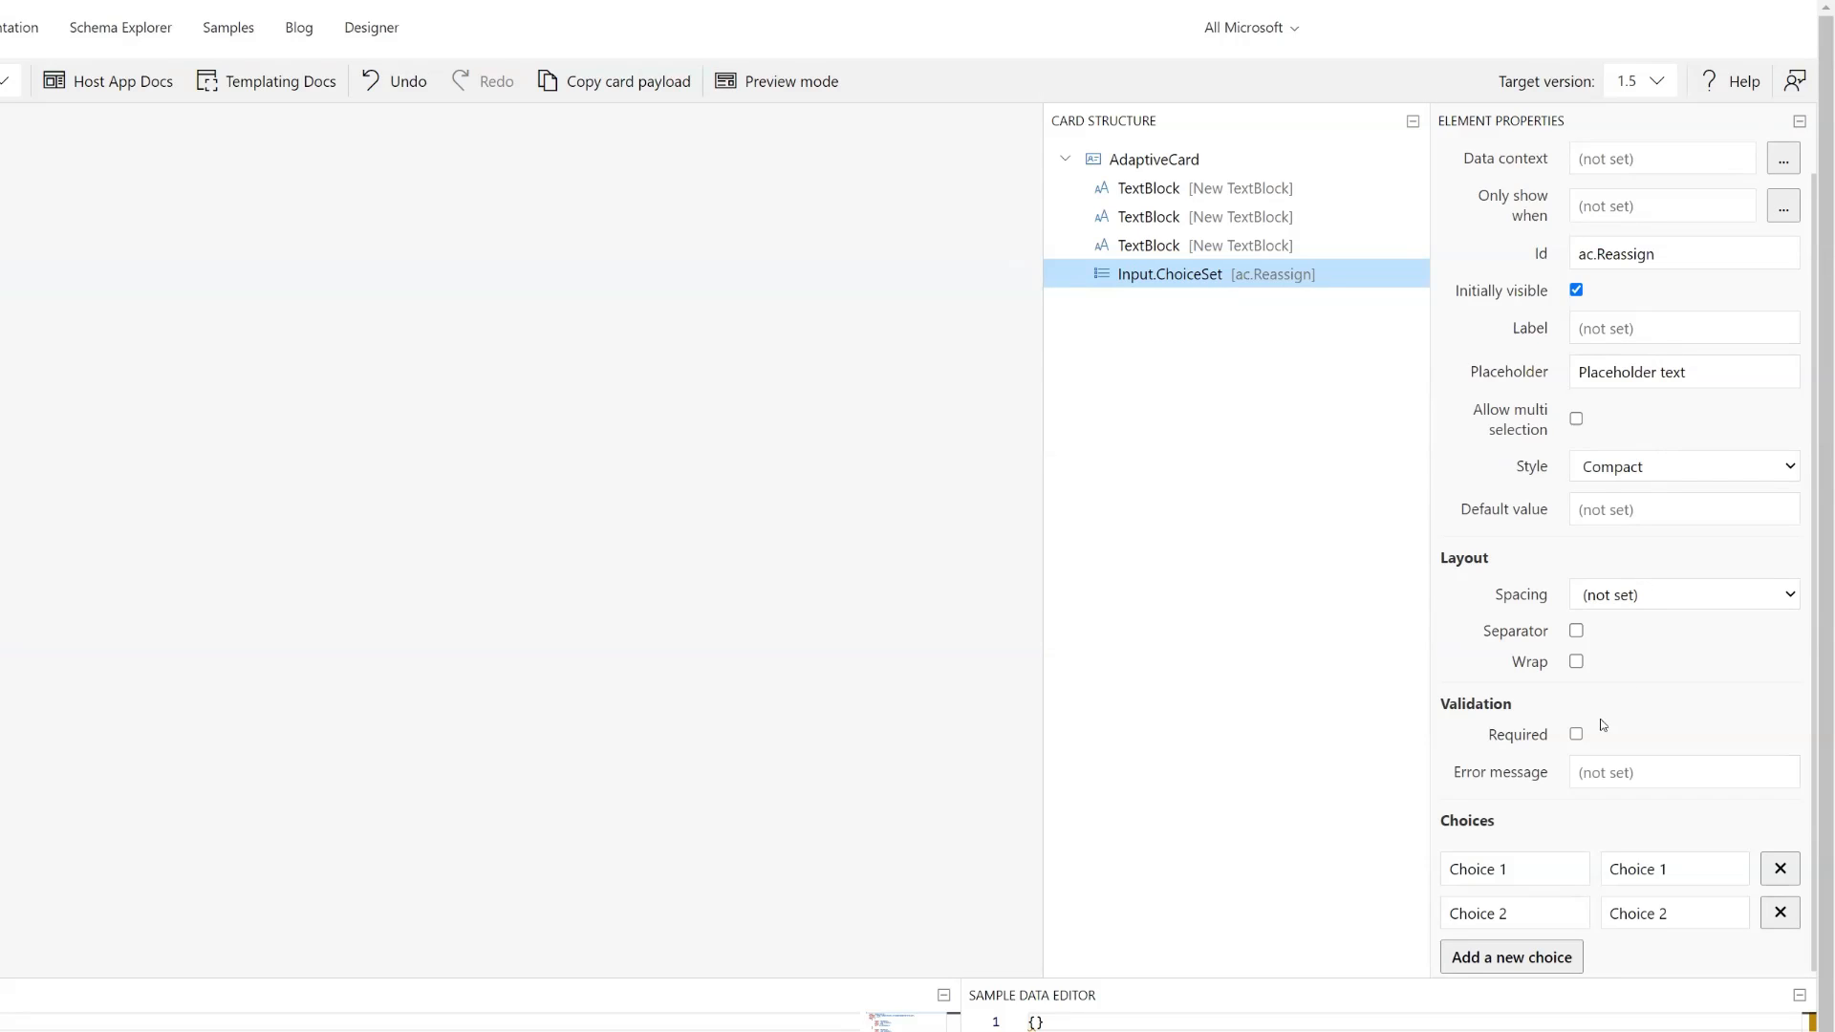
- Make the Input.ChoiceSet required and set its label to "Reassign to Coordinator Queue?"
left_click(1577, 734)
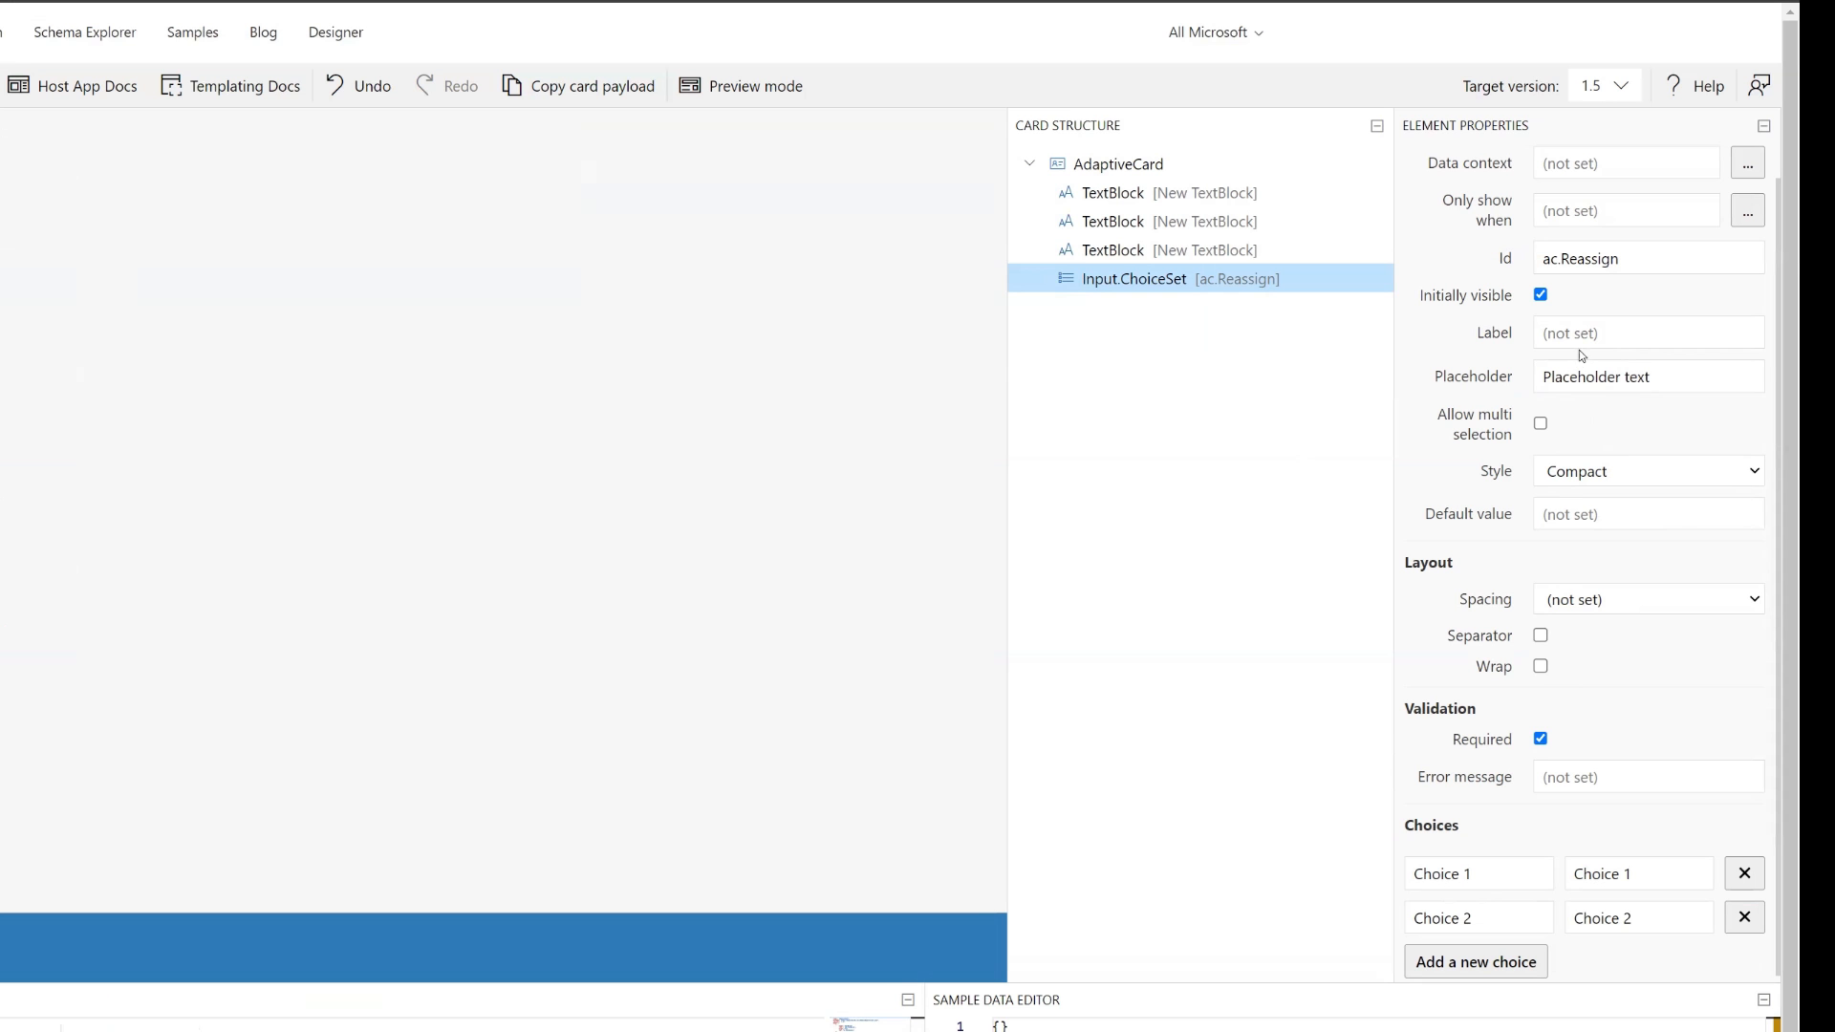
left_click(1584, 336)
type("R")
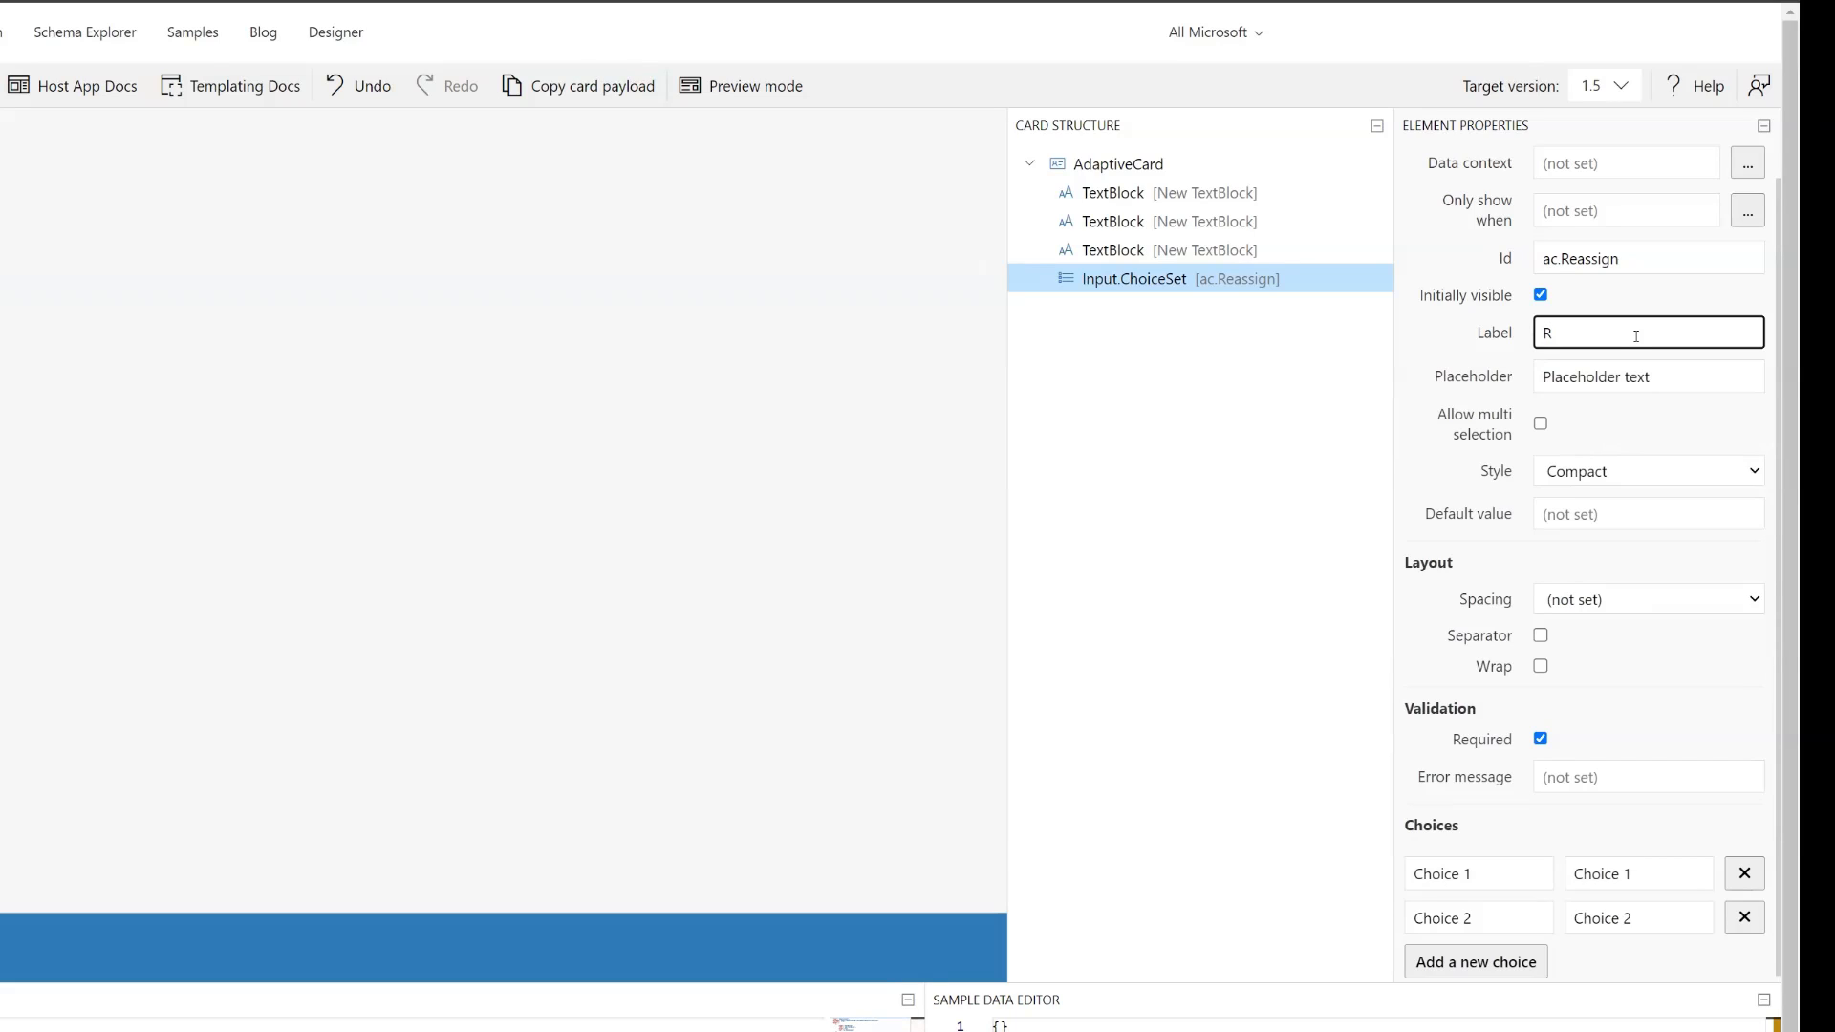
type("eassign to")
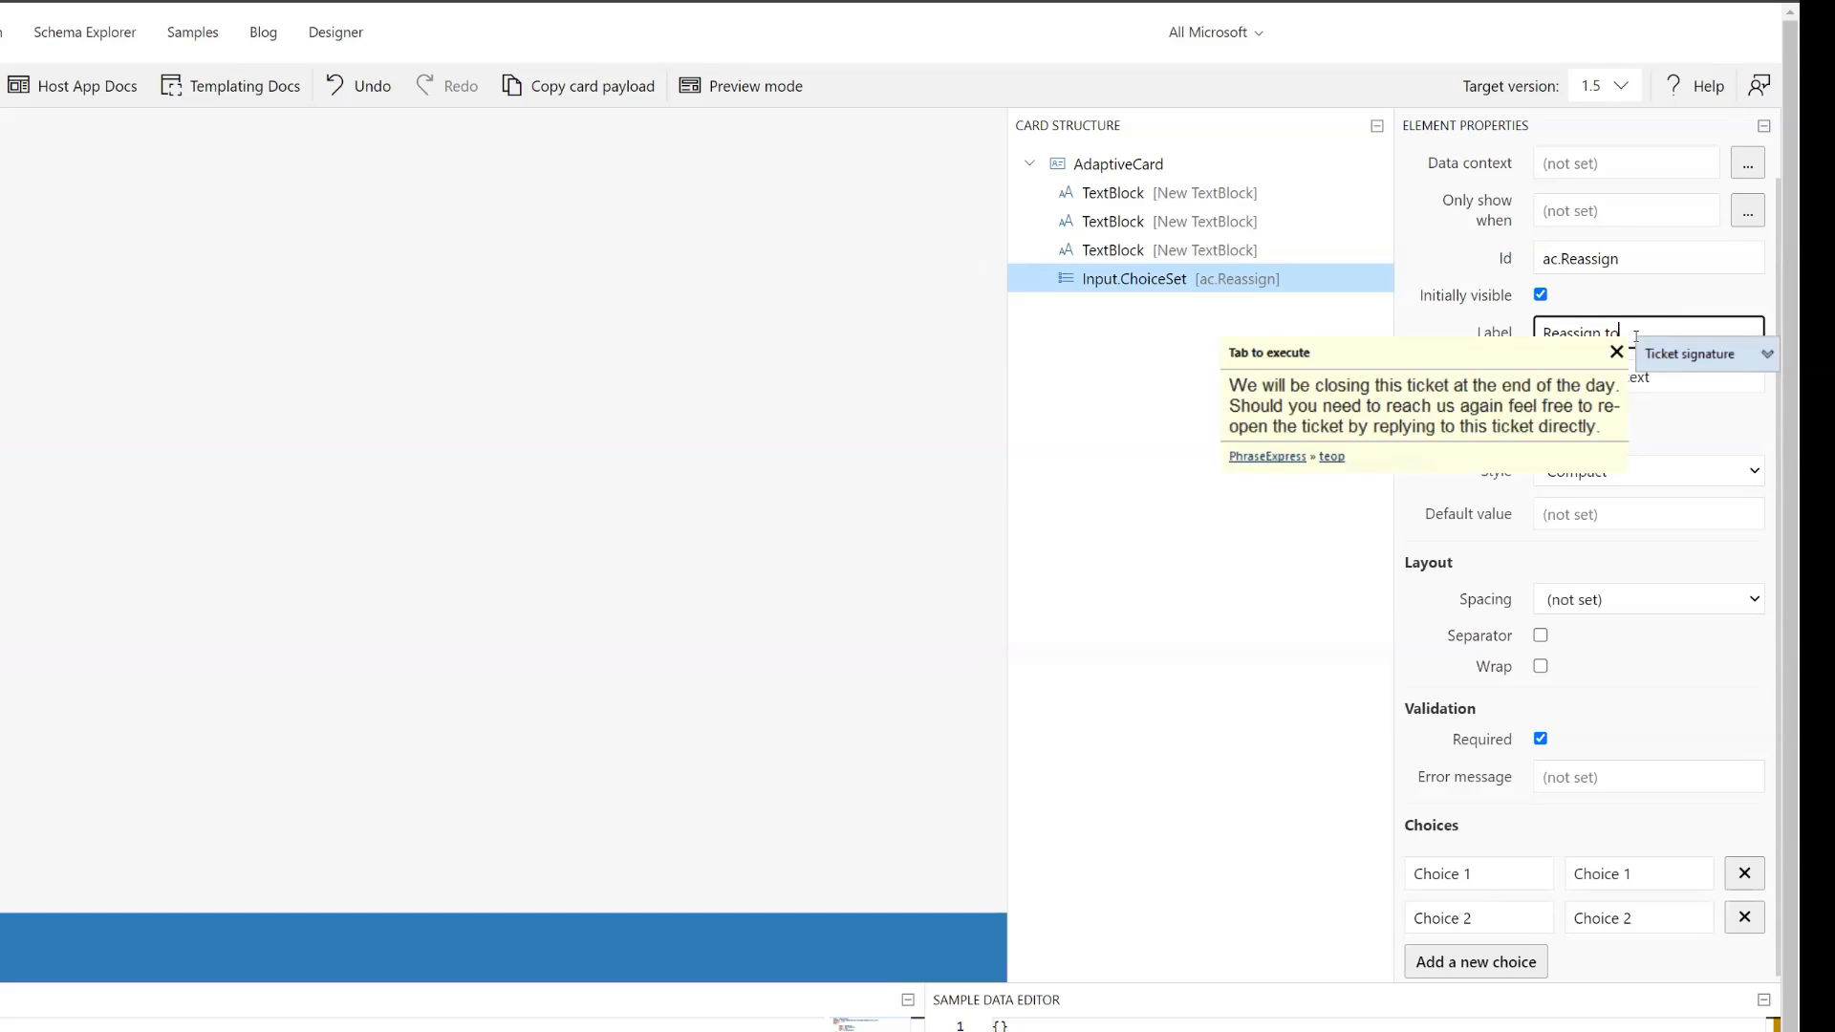
type(" Coordinator Queu")
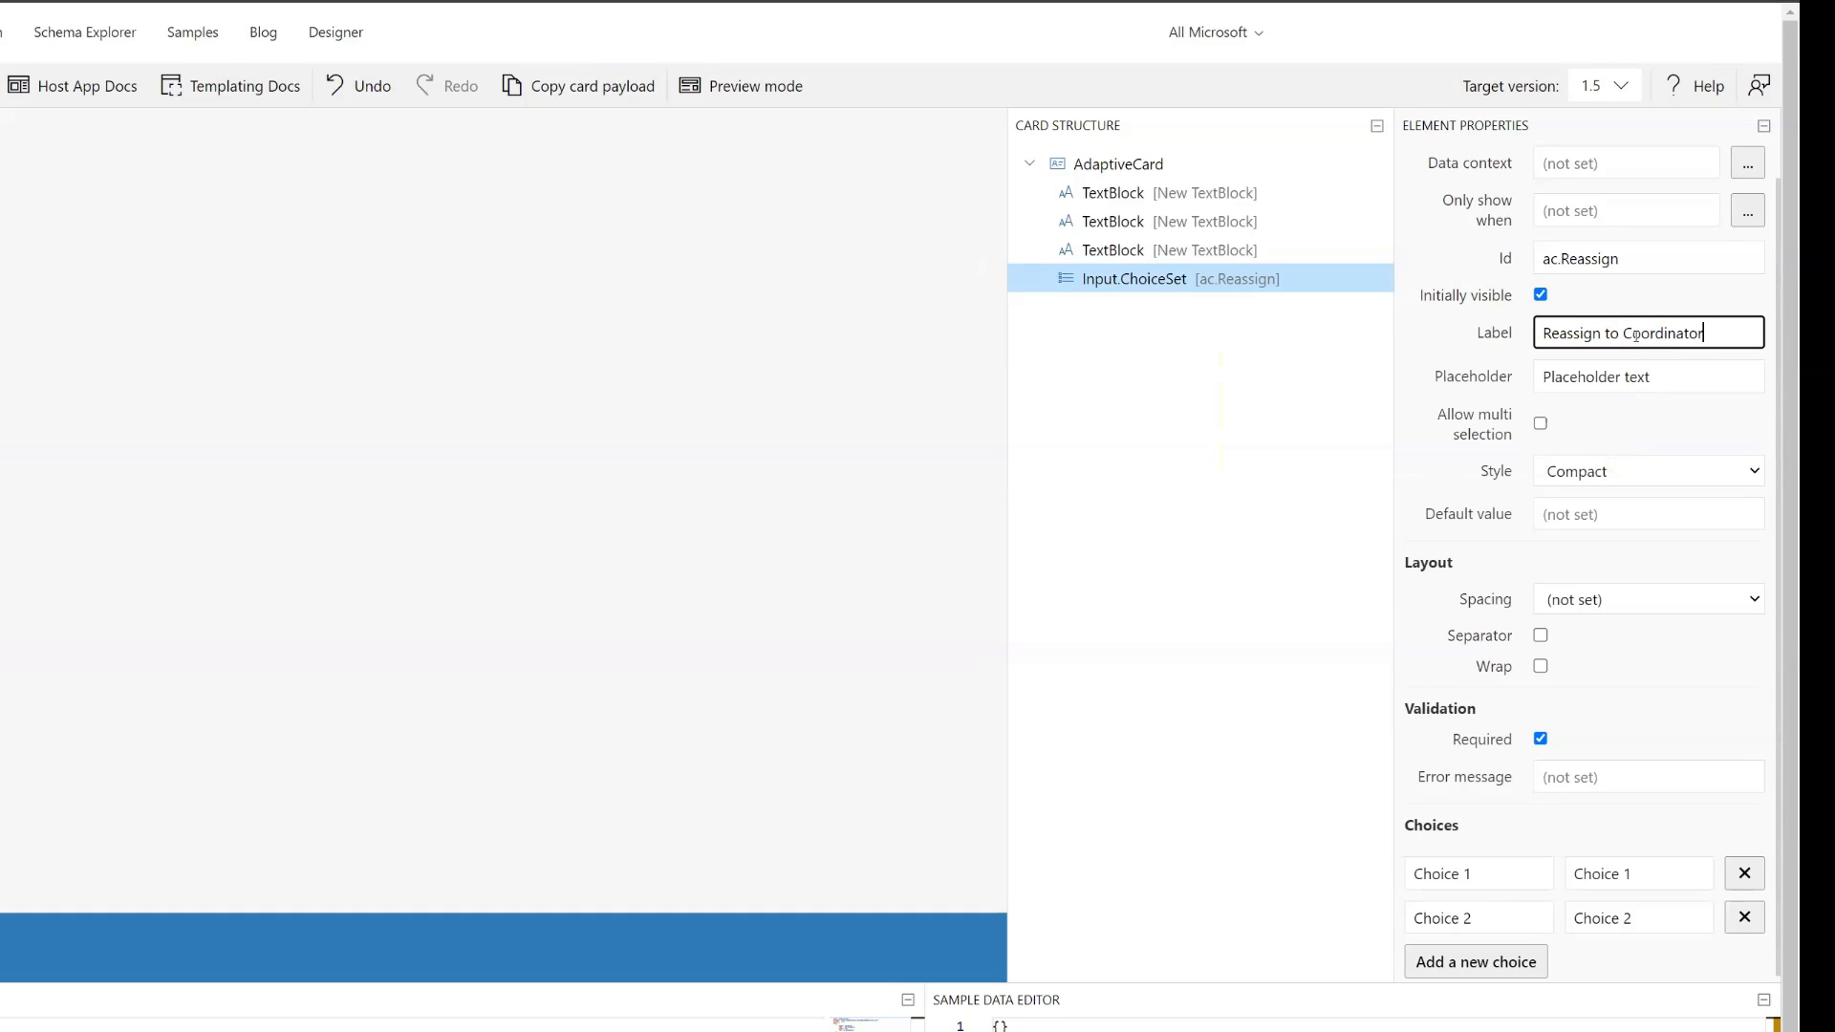
type("e?")
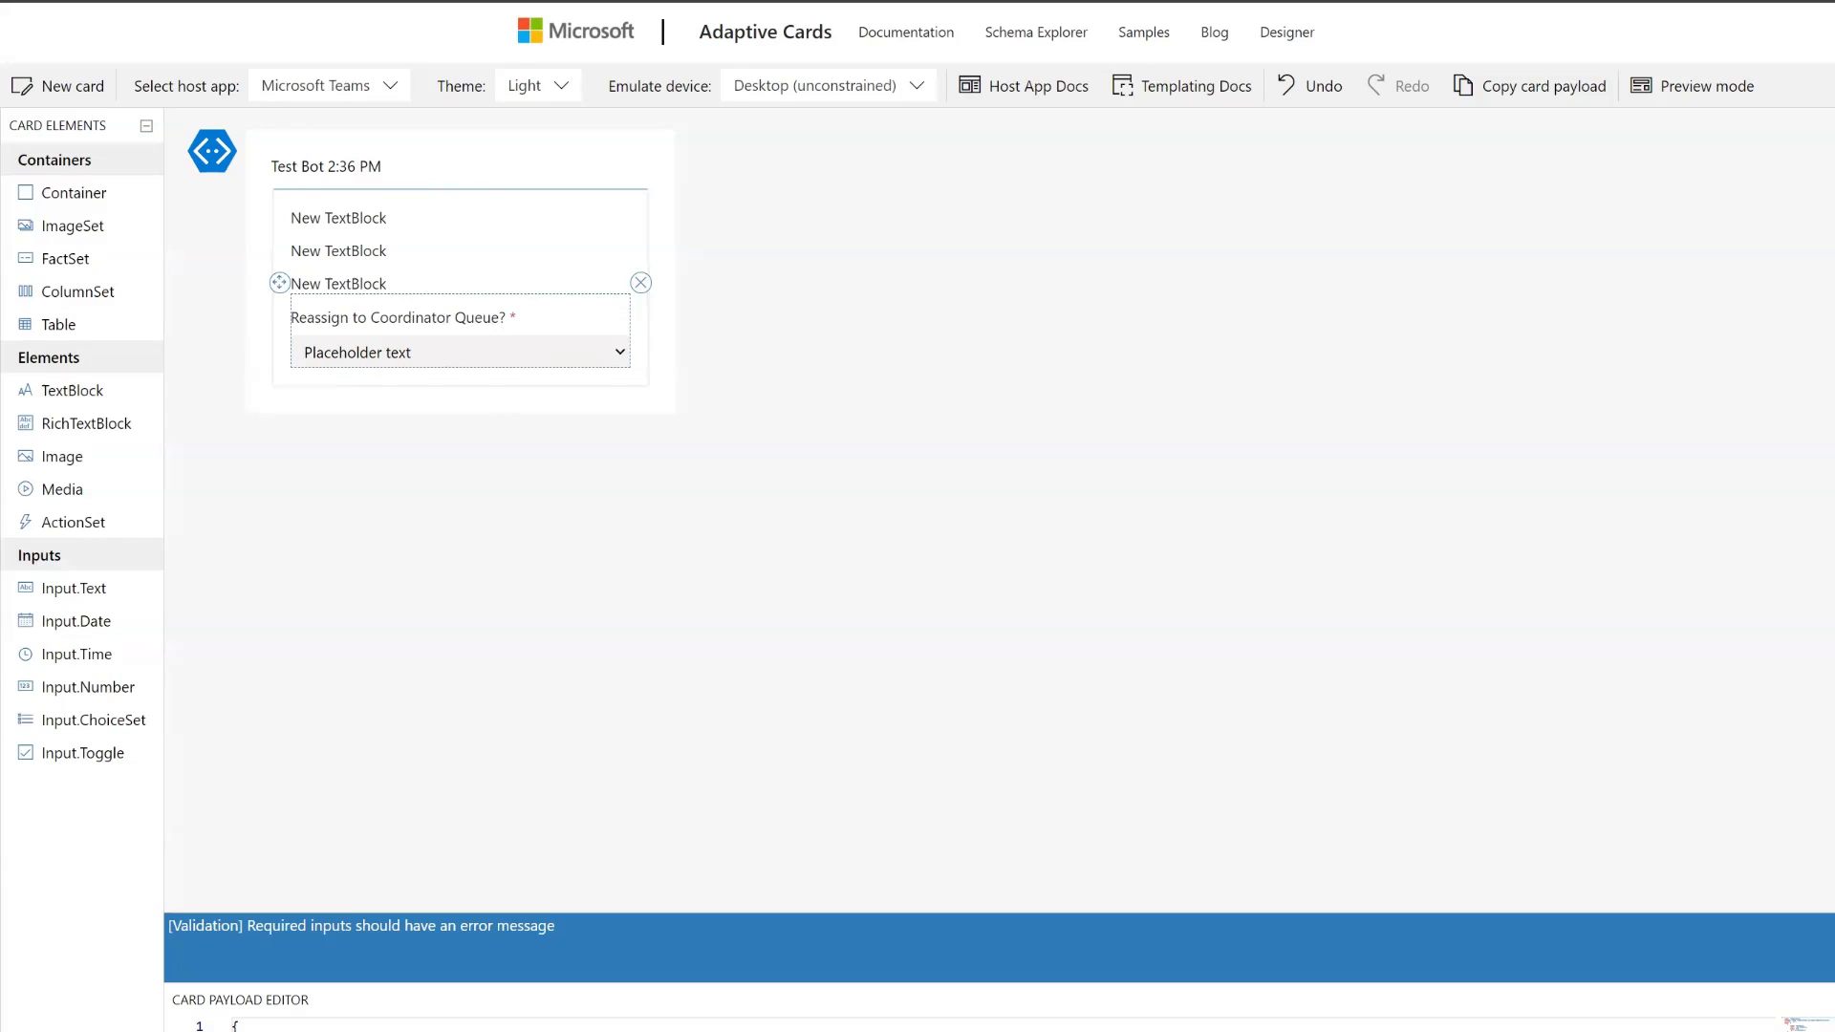
- Set both title and value to No for the first choice and to Yes for the second choice
left_click(1534, 870)
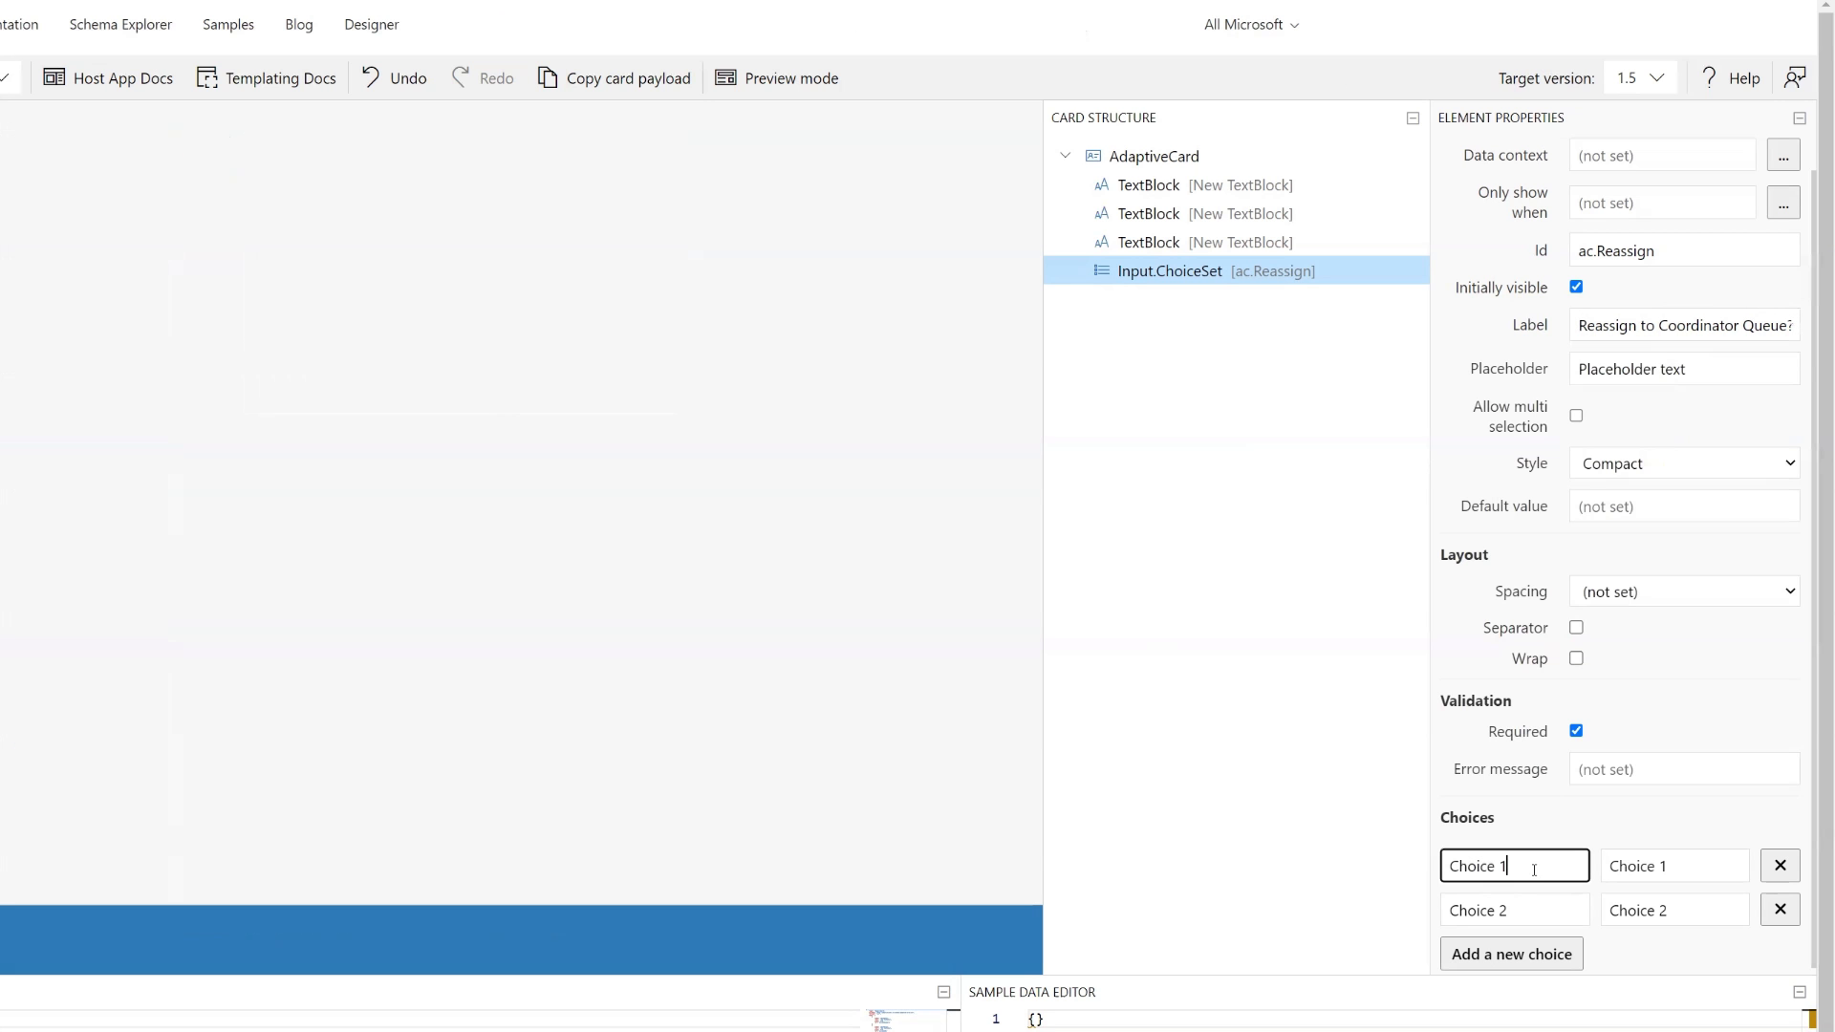
left_click_drag(1503, 865, 1427, 867)
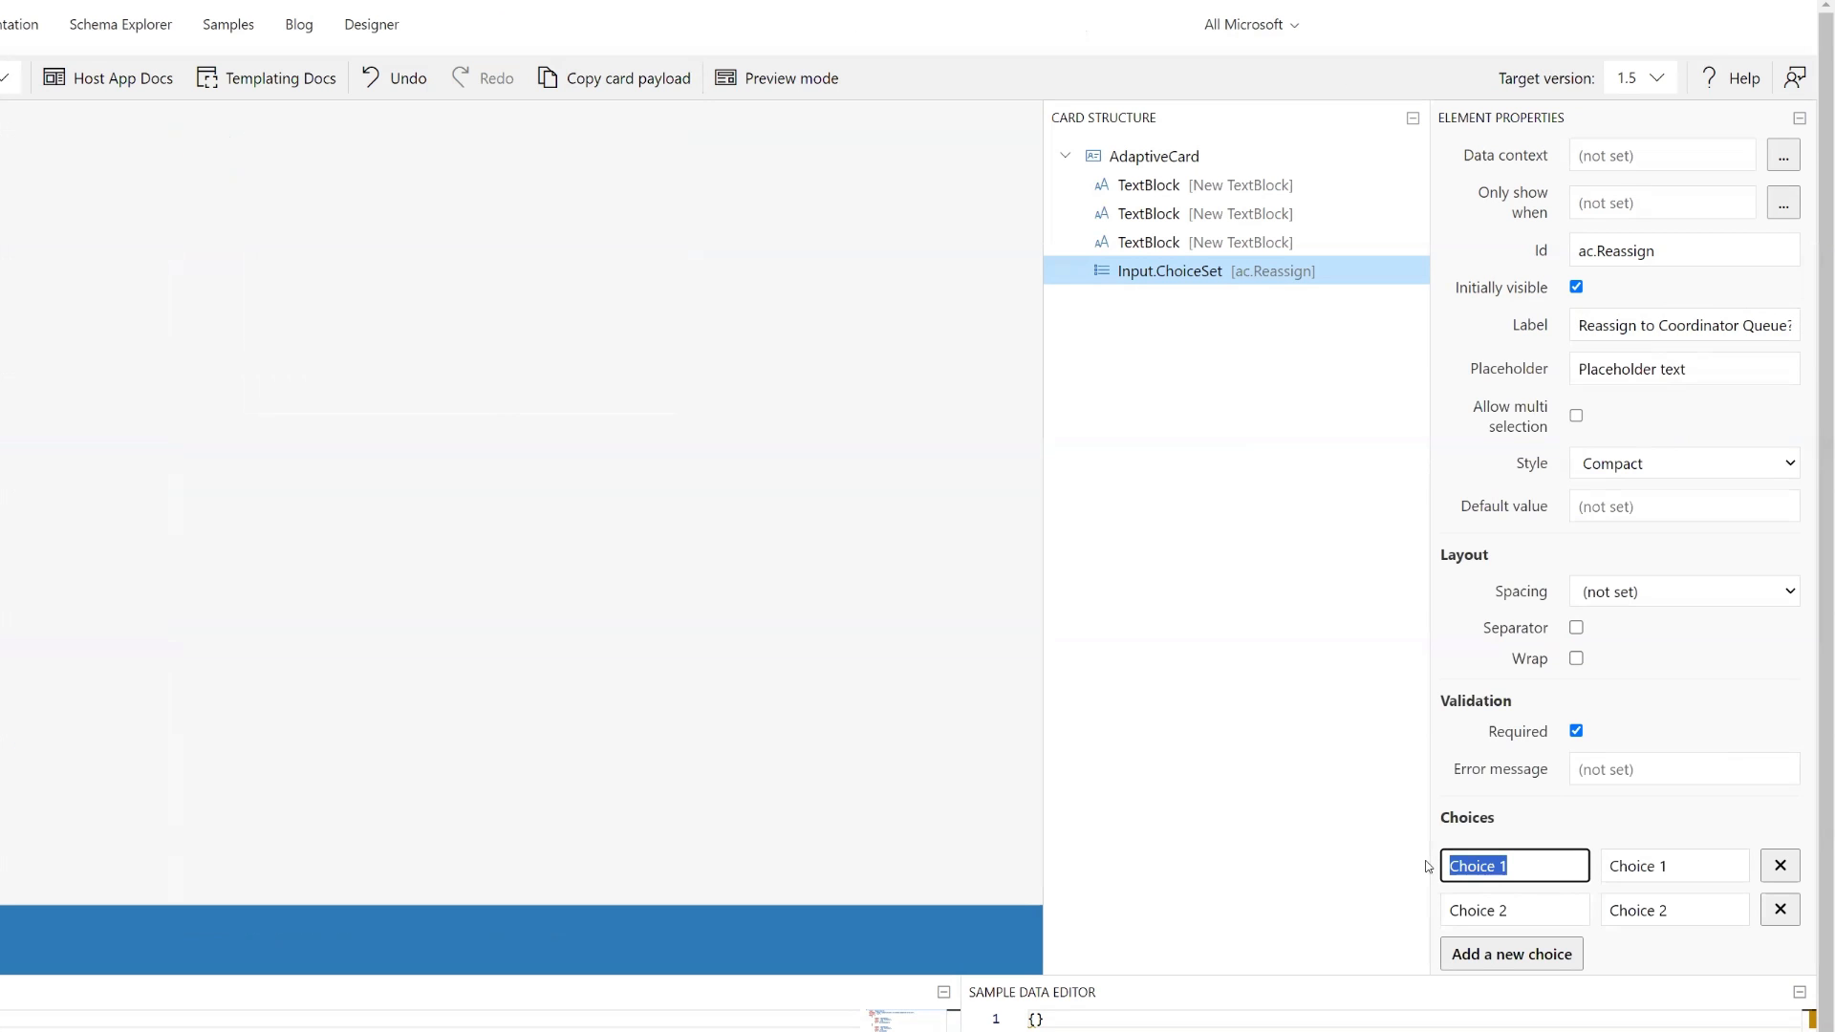
type("No")
key("Tab")
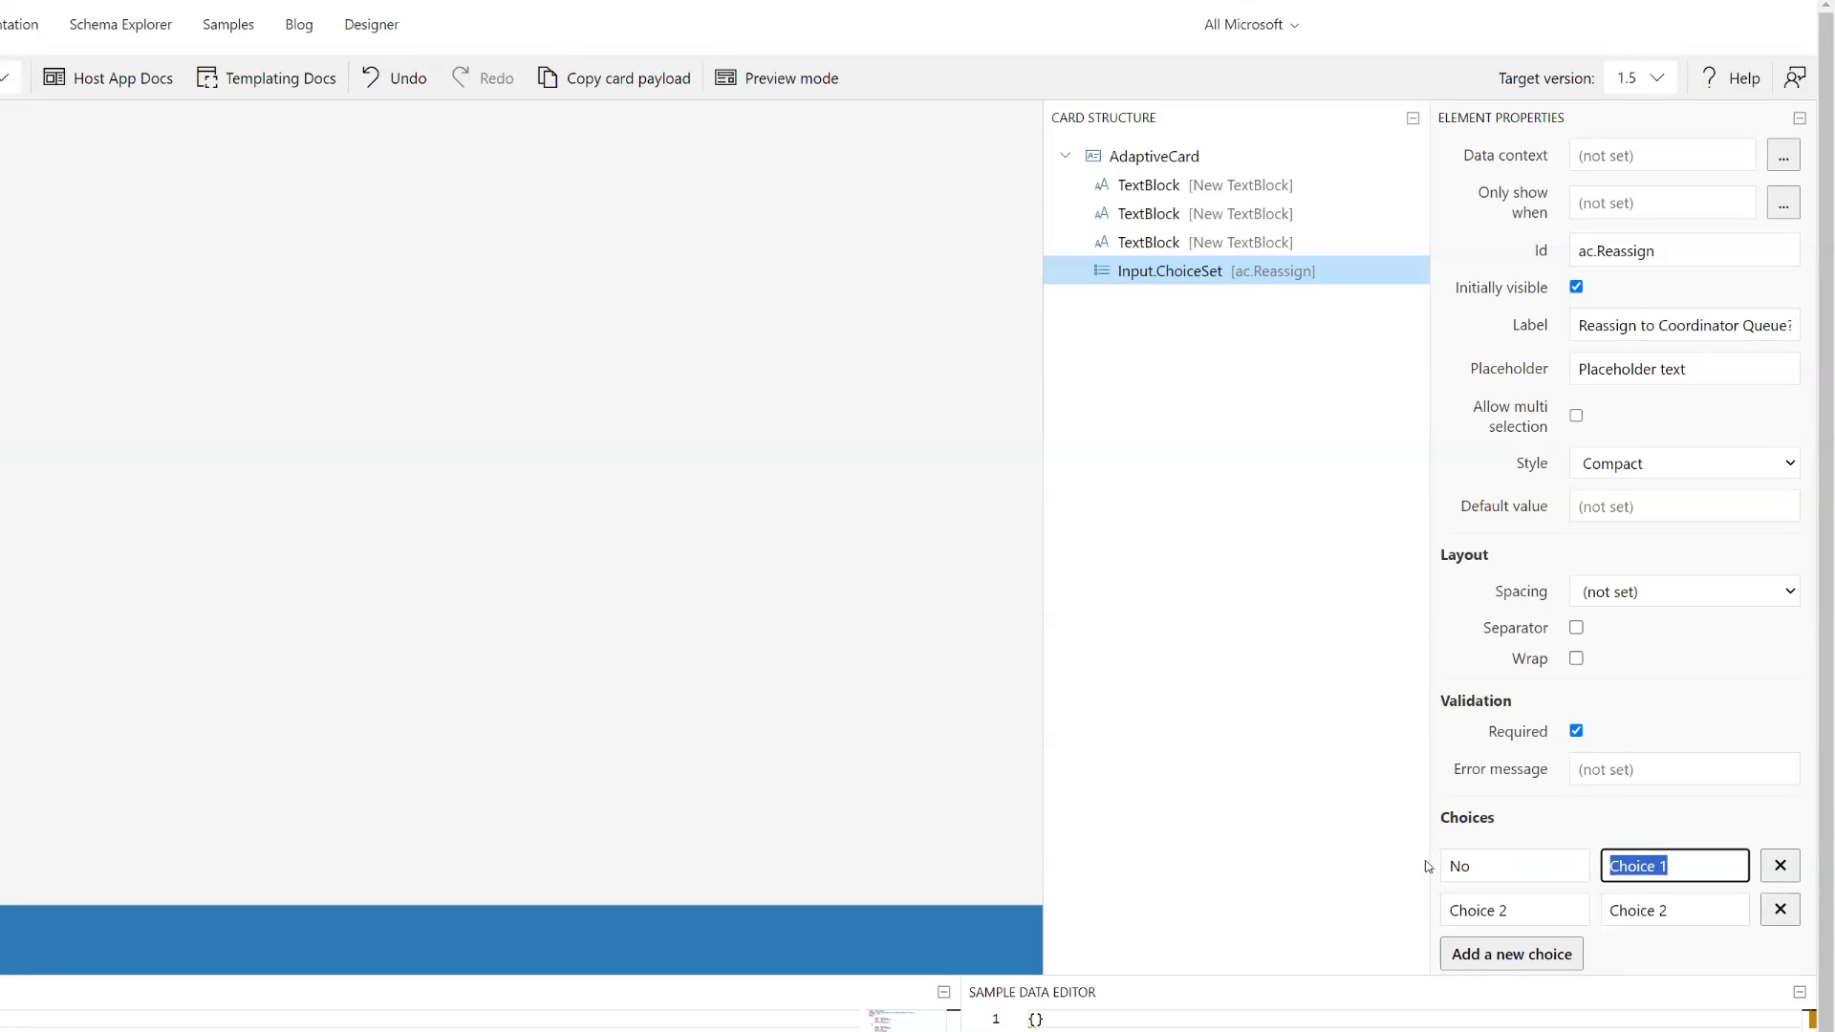
type("NO")
key("BackSpace")
type("o")
left_click_drag(1539, 910, 1443, 908)
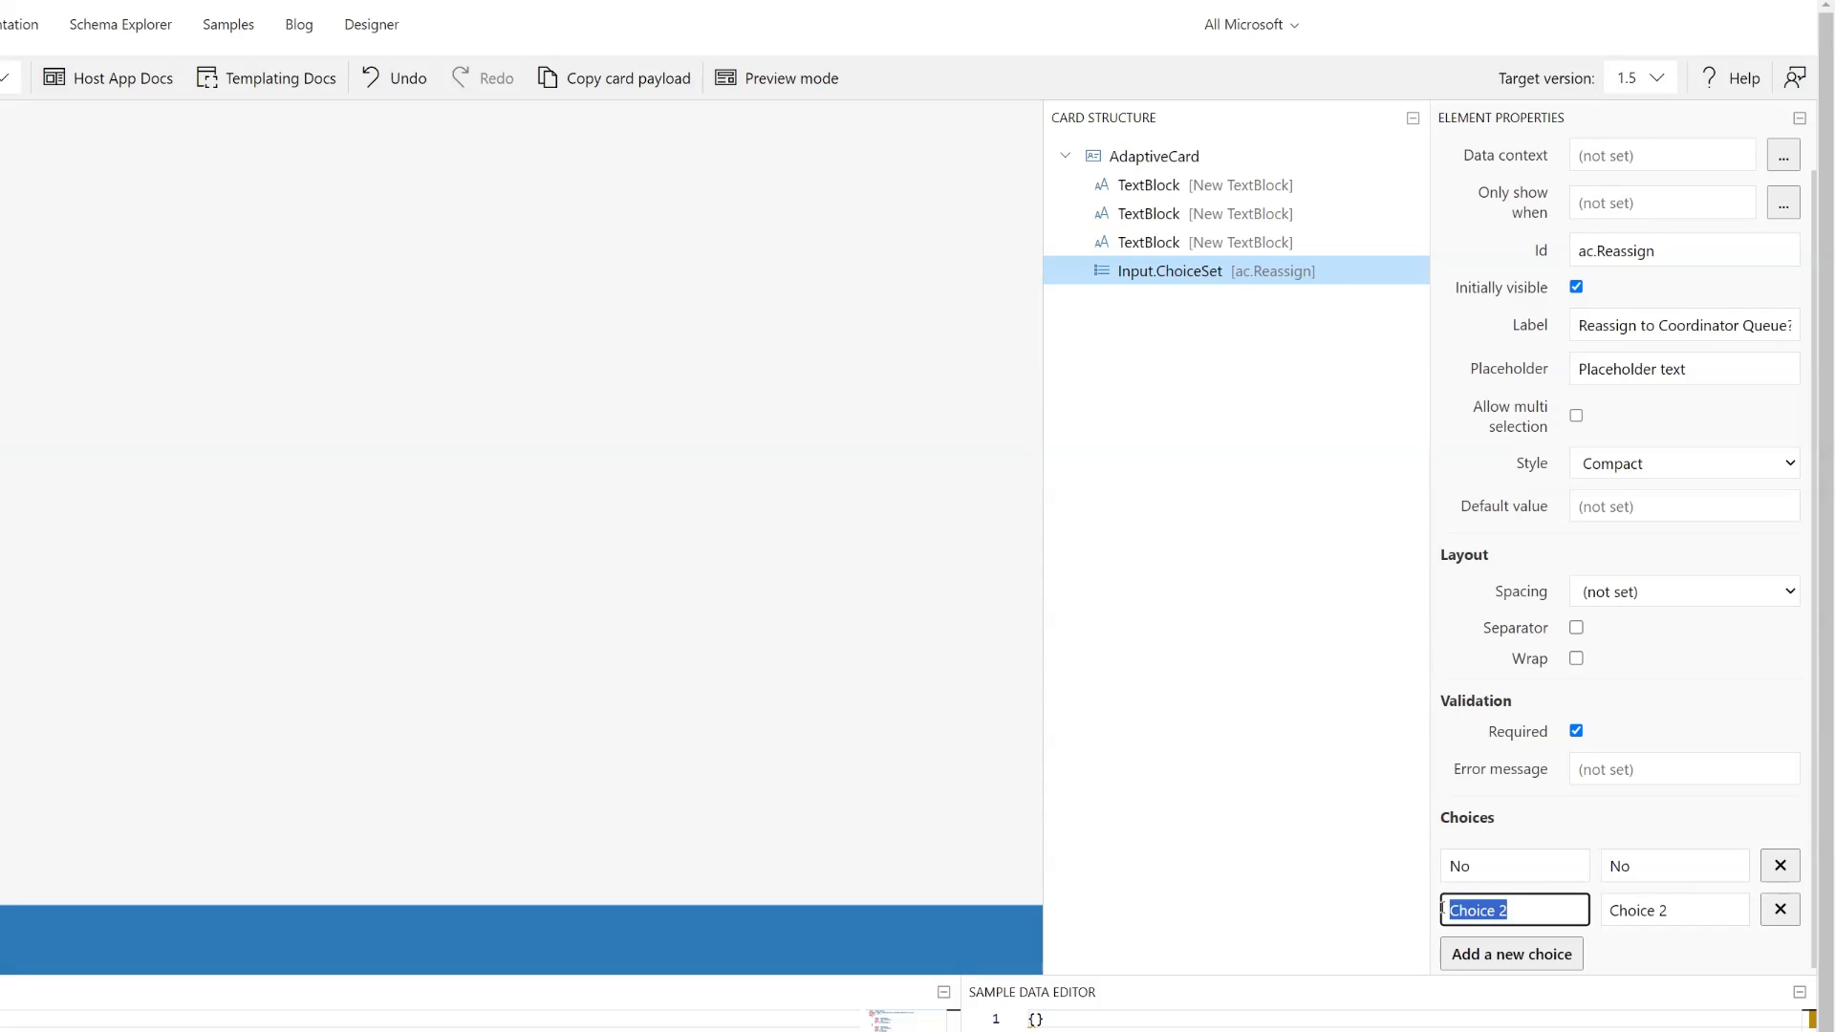
type("Yes")
key("Tab")
type("Yes")
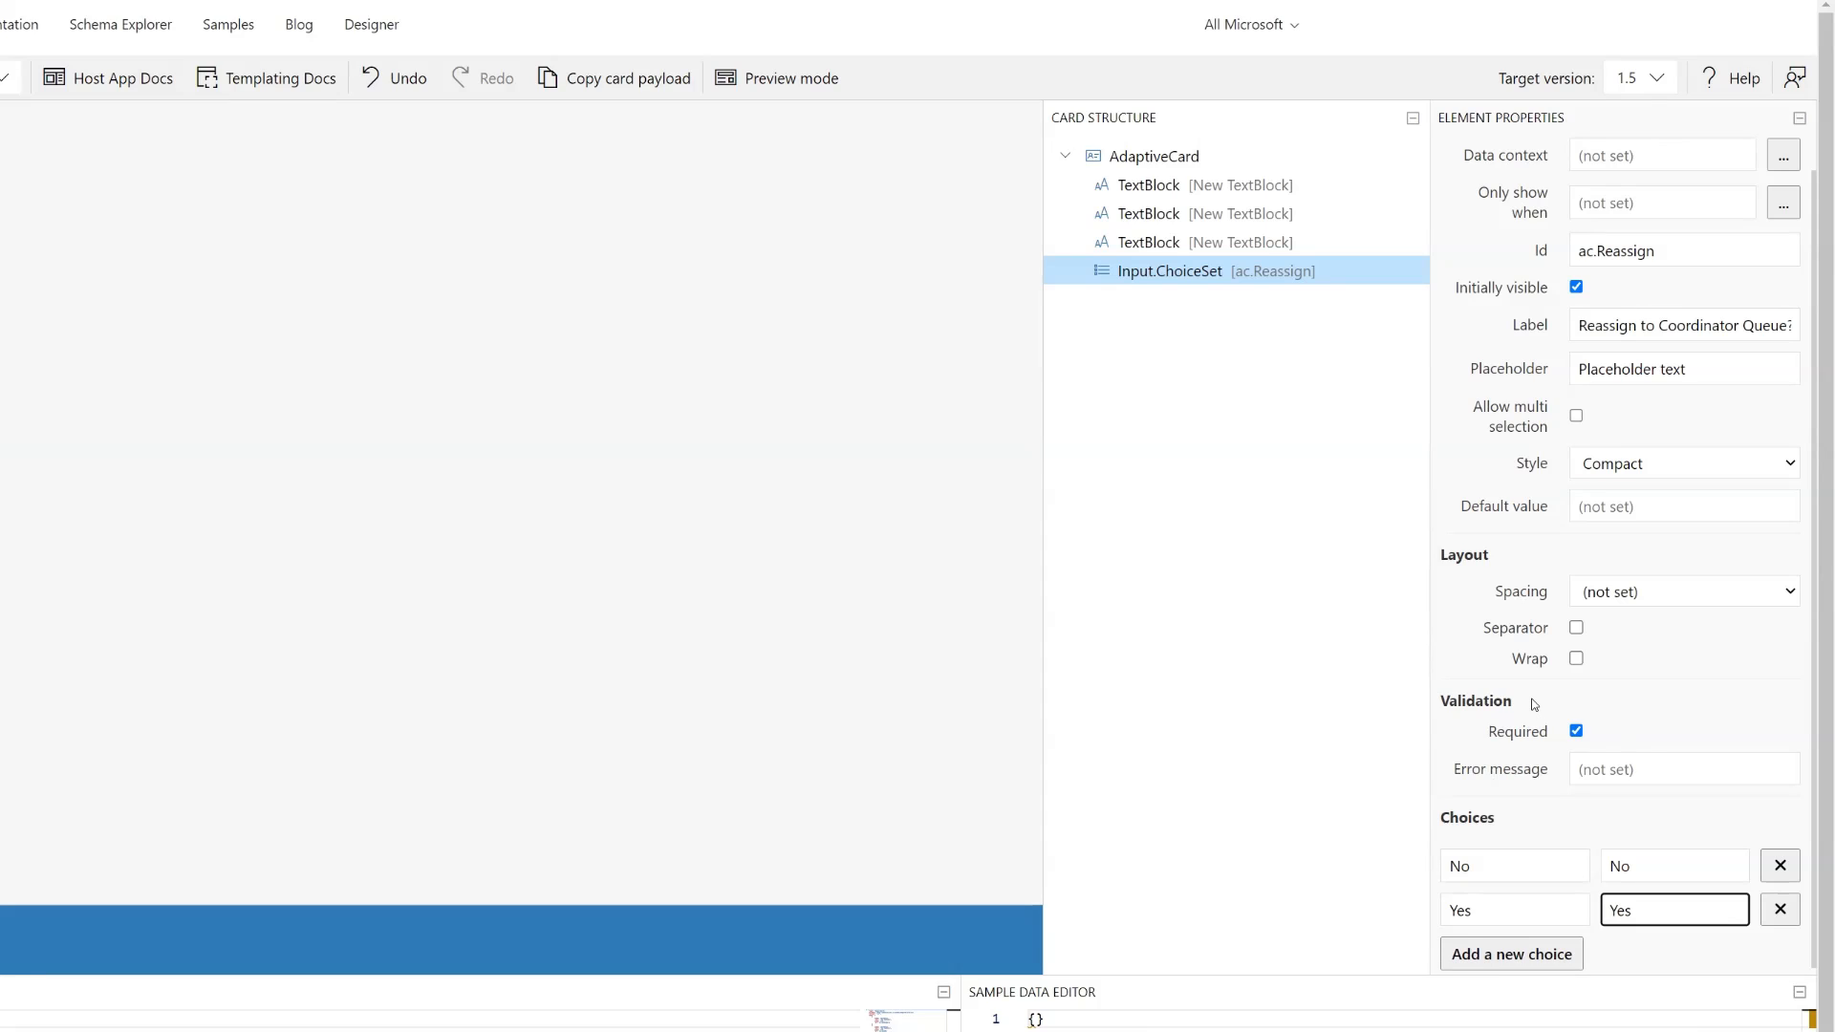
- Set the ChoiceSet's default value to No and its error message to "Please select an option"
left_click(1644, 507)
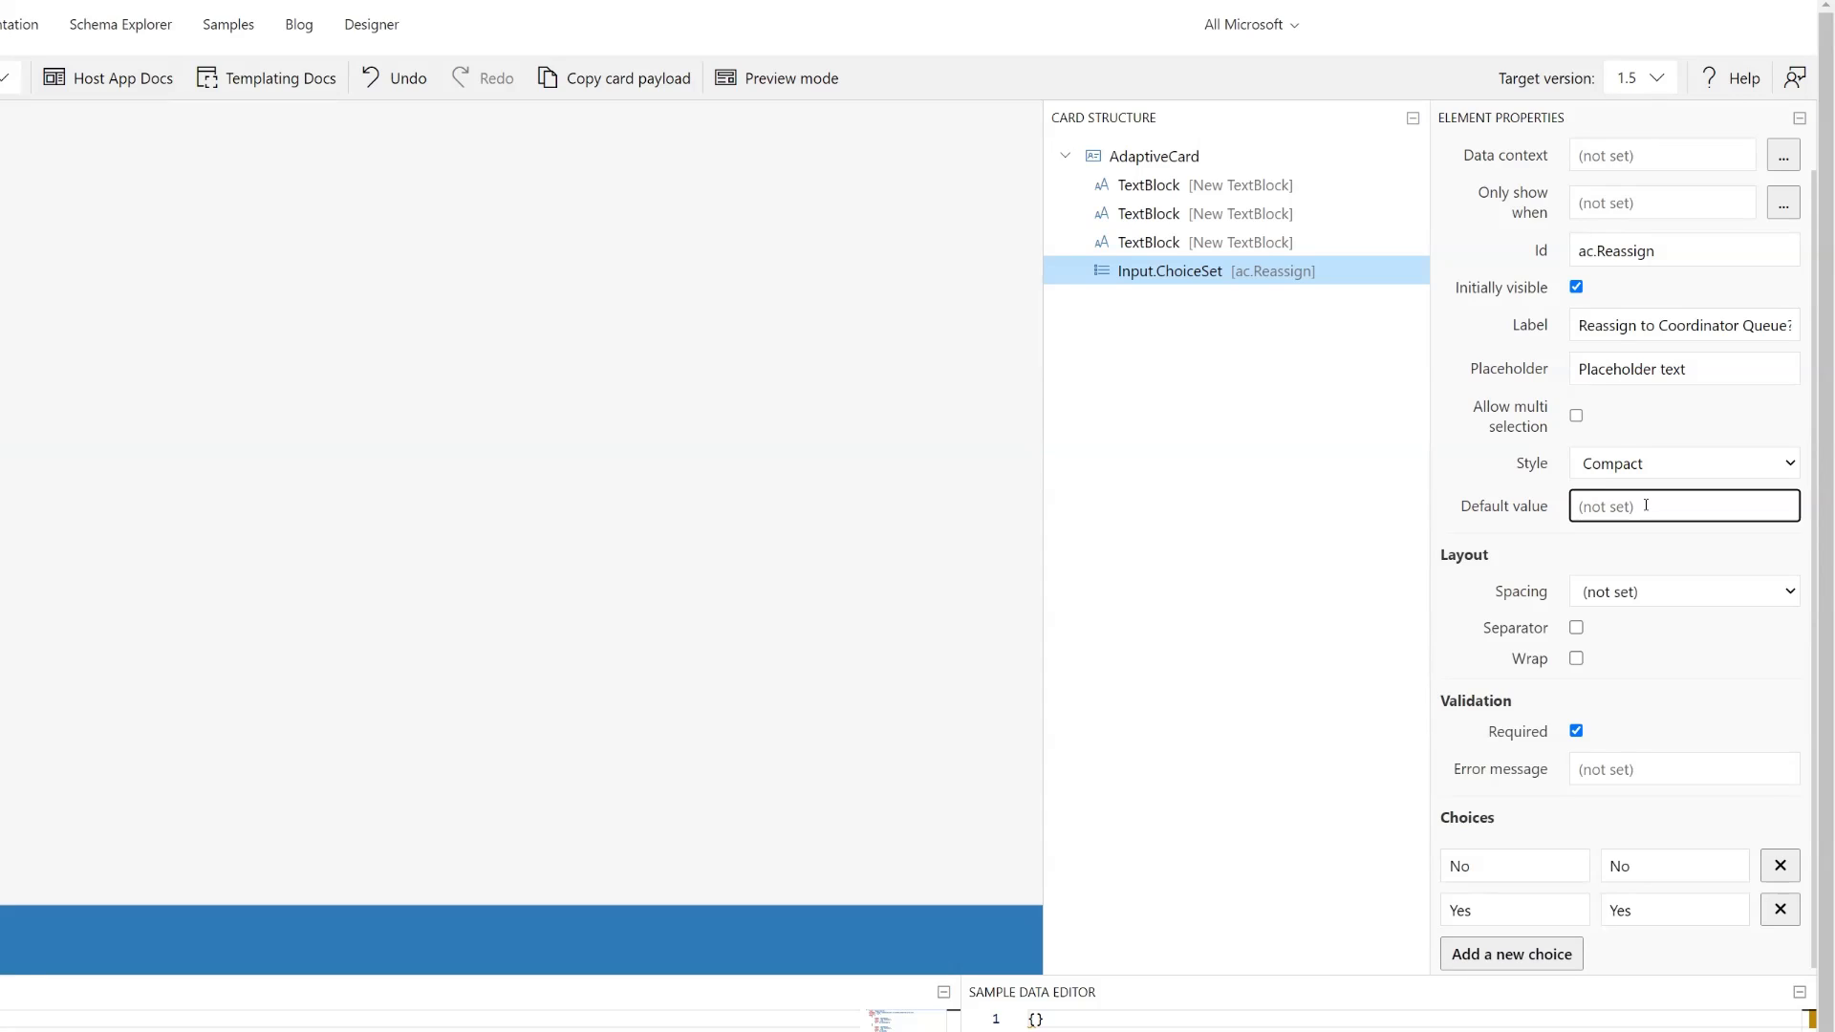
type("No")
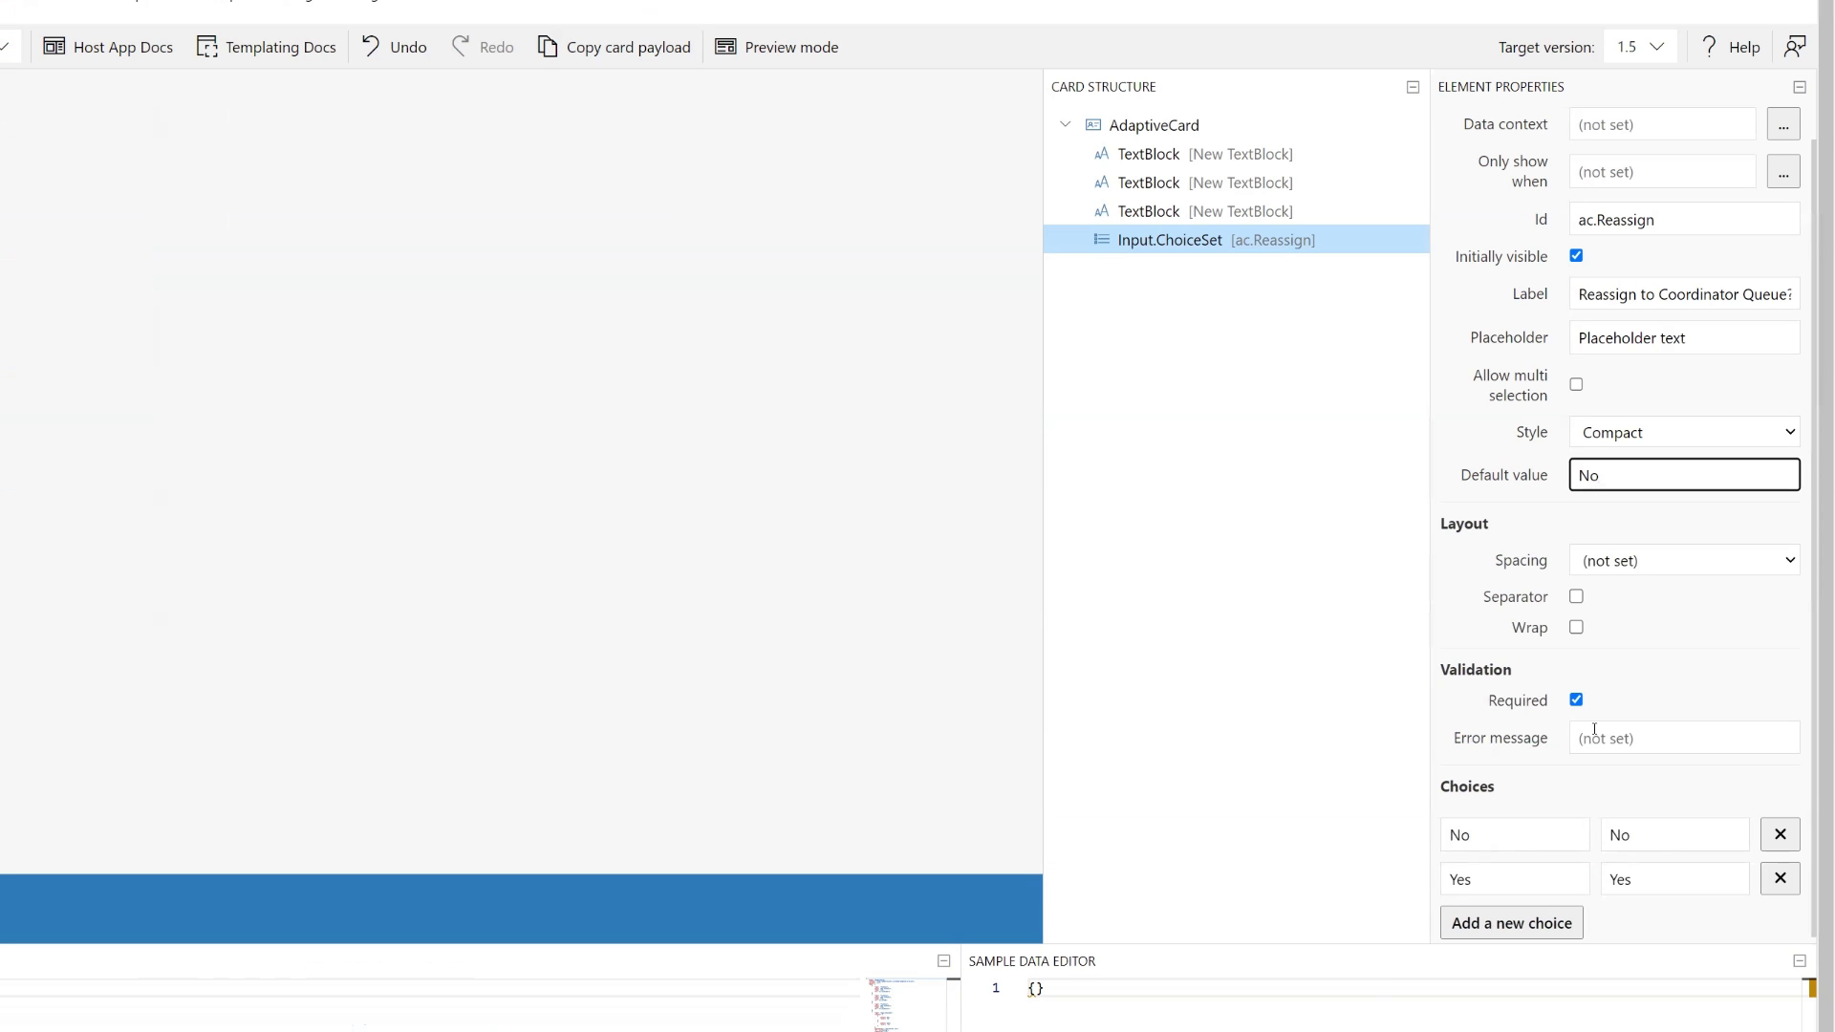
left_click(1620, 738)
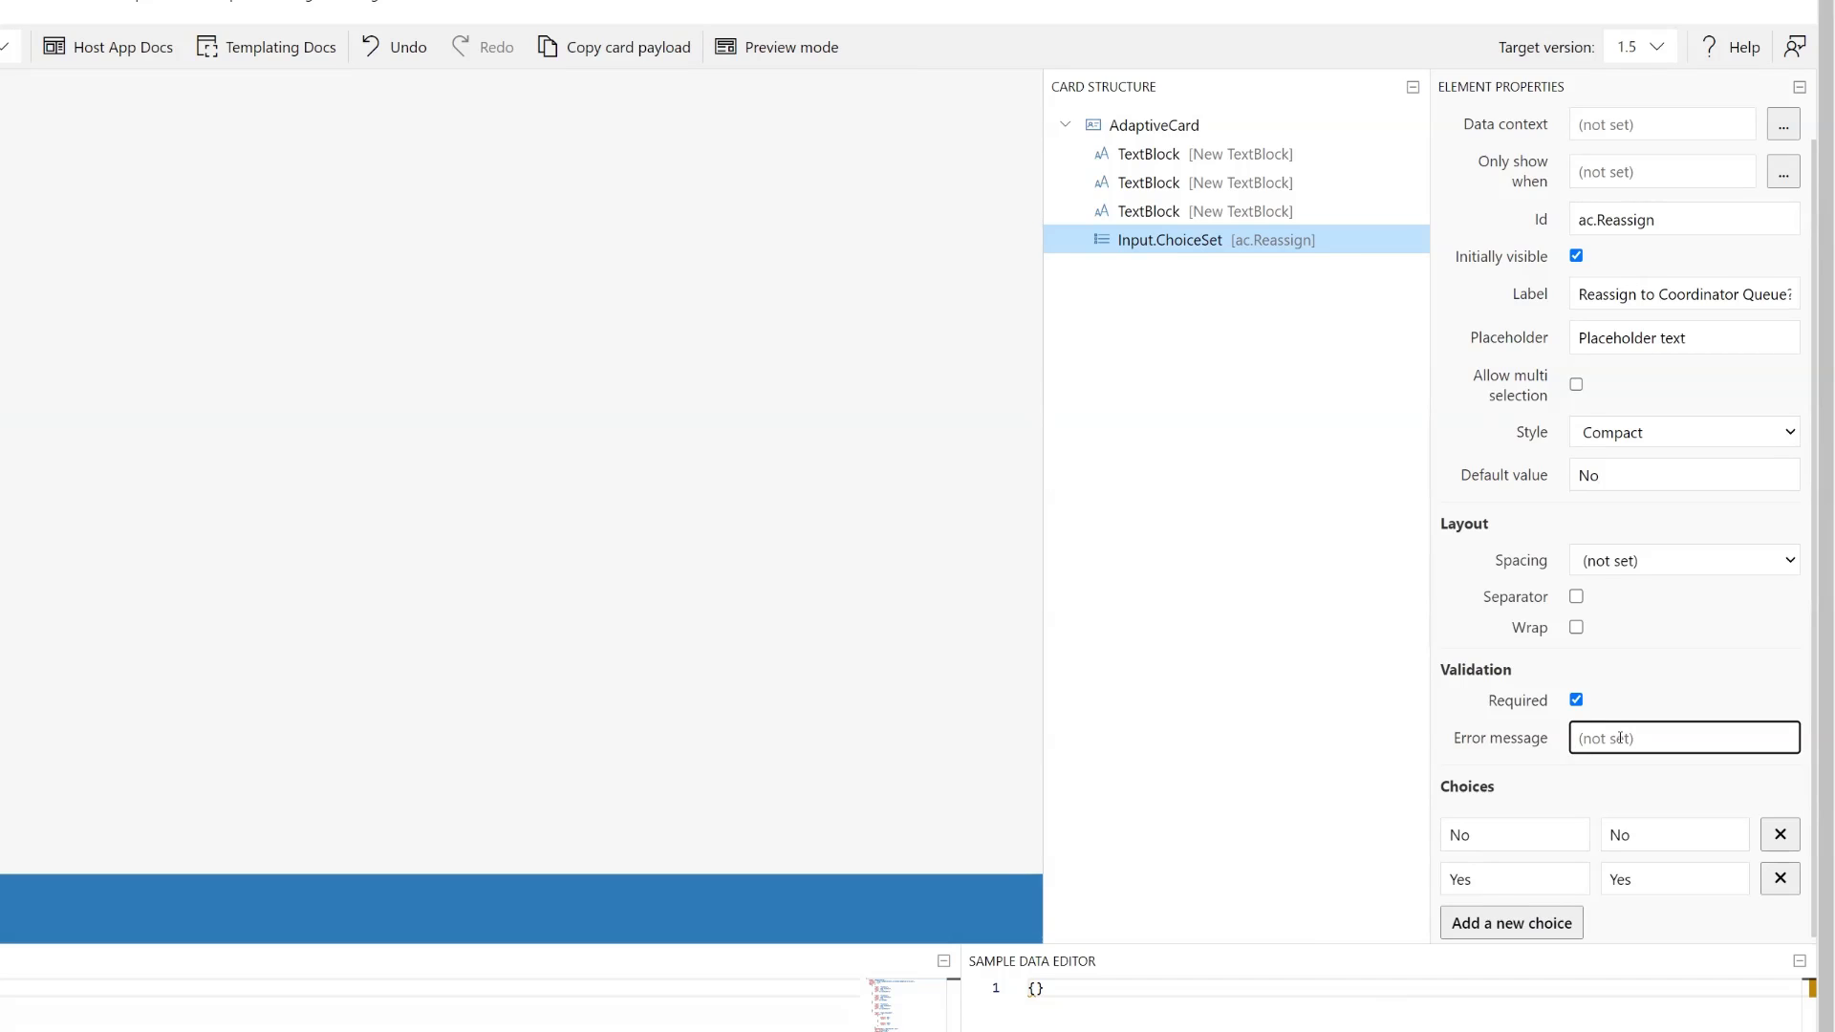
type("Please")
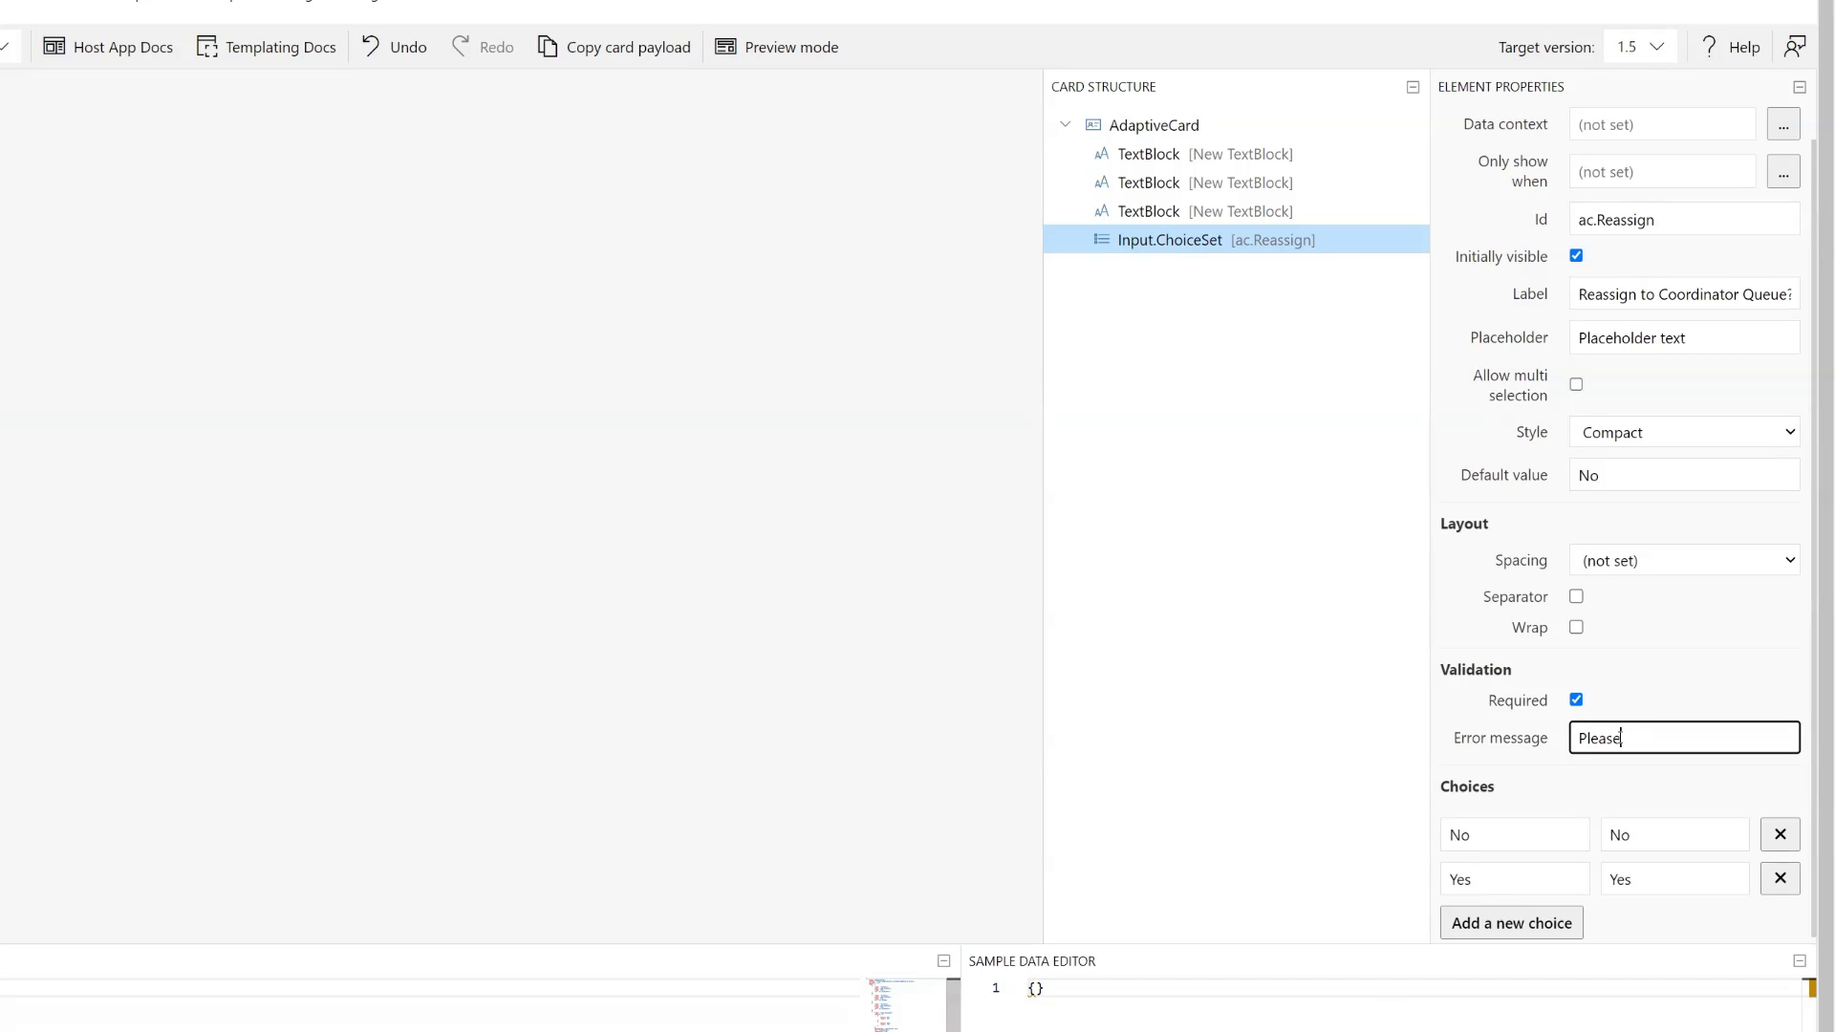
type(" select an option")
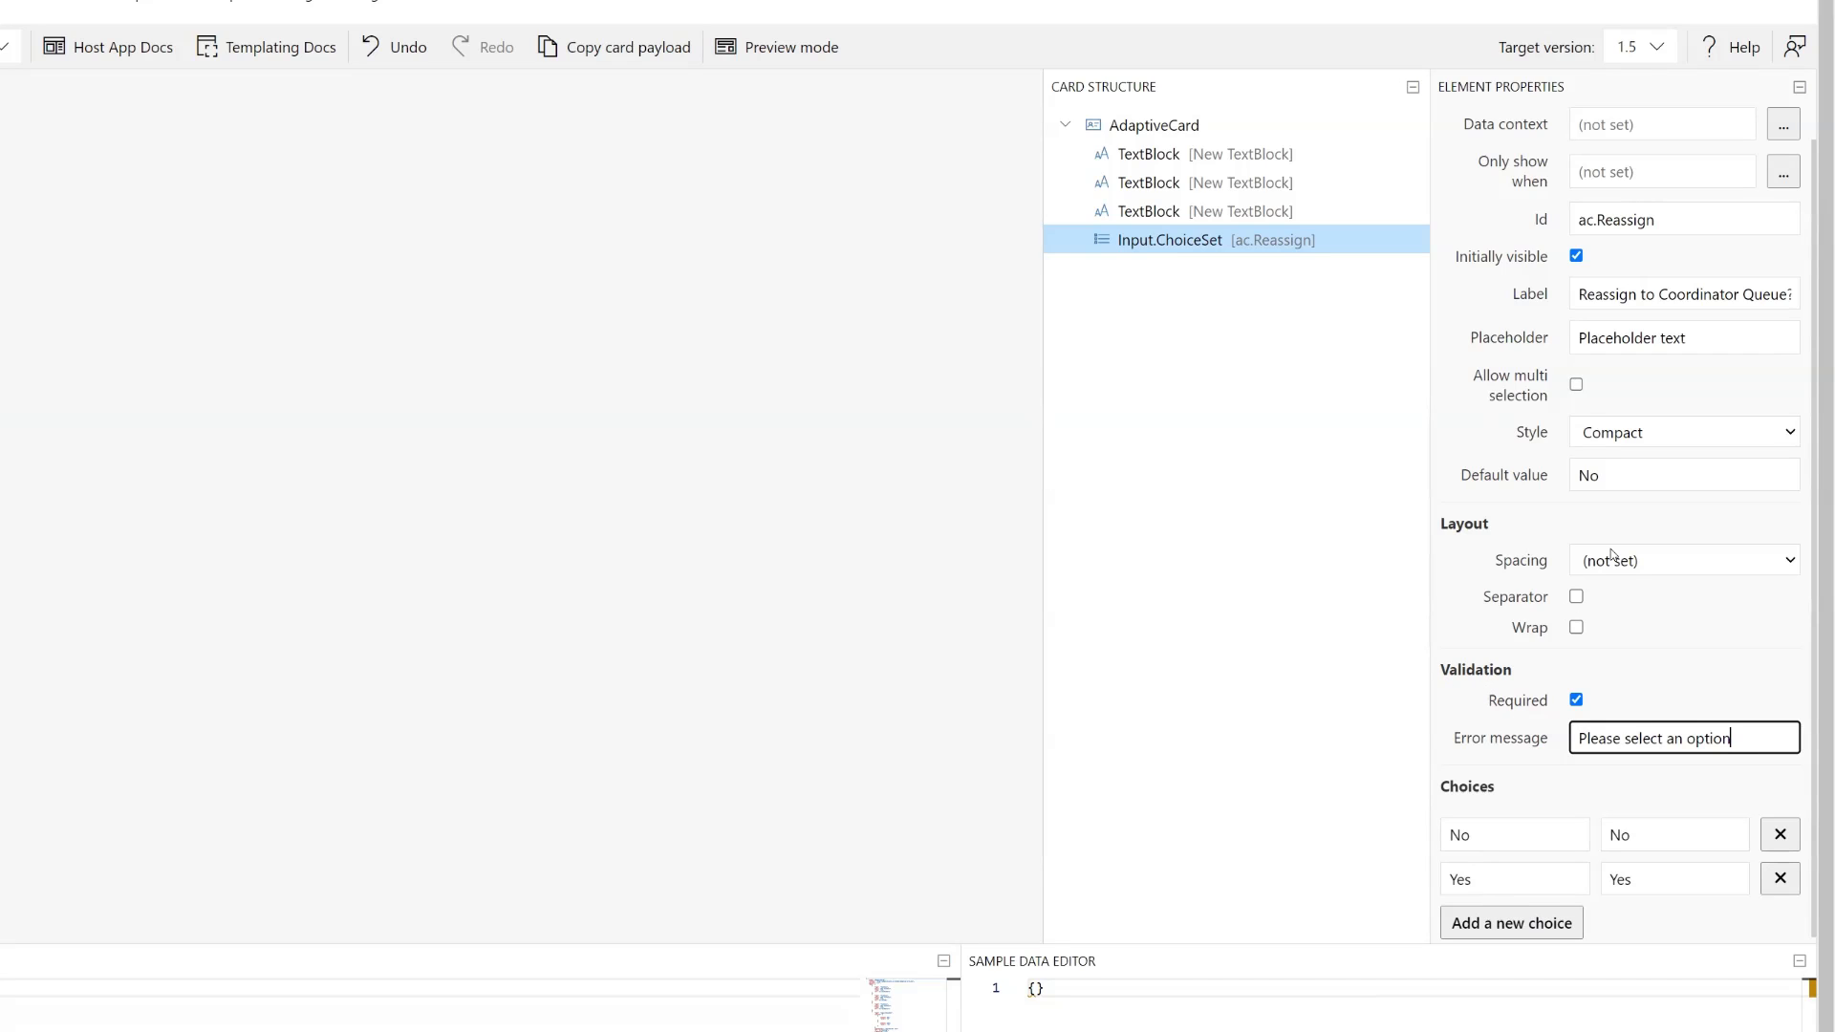
- Copy the card payload and paste it as the Message of the Post adaptive card and wait for a response action in Power Automate
scroll(1510, 541, "up", 1)
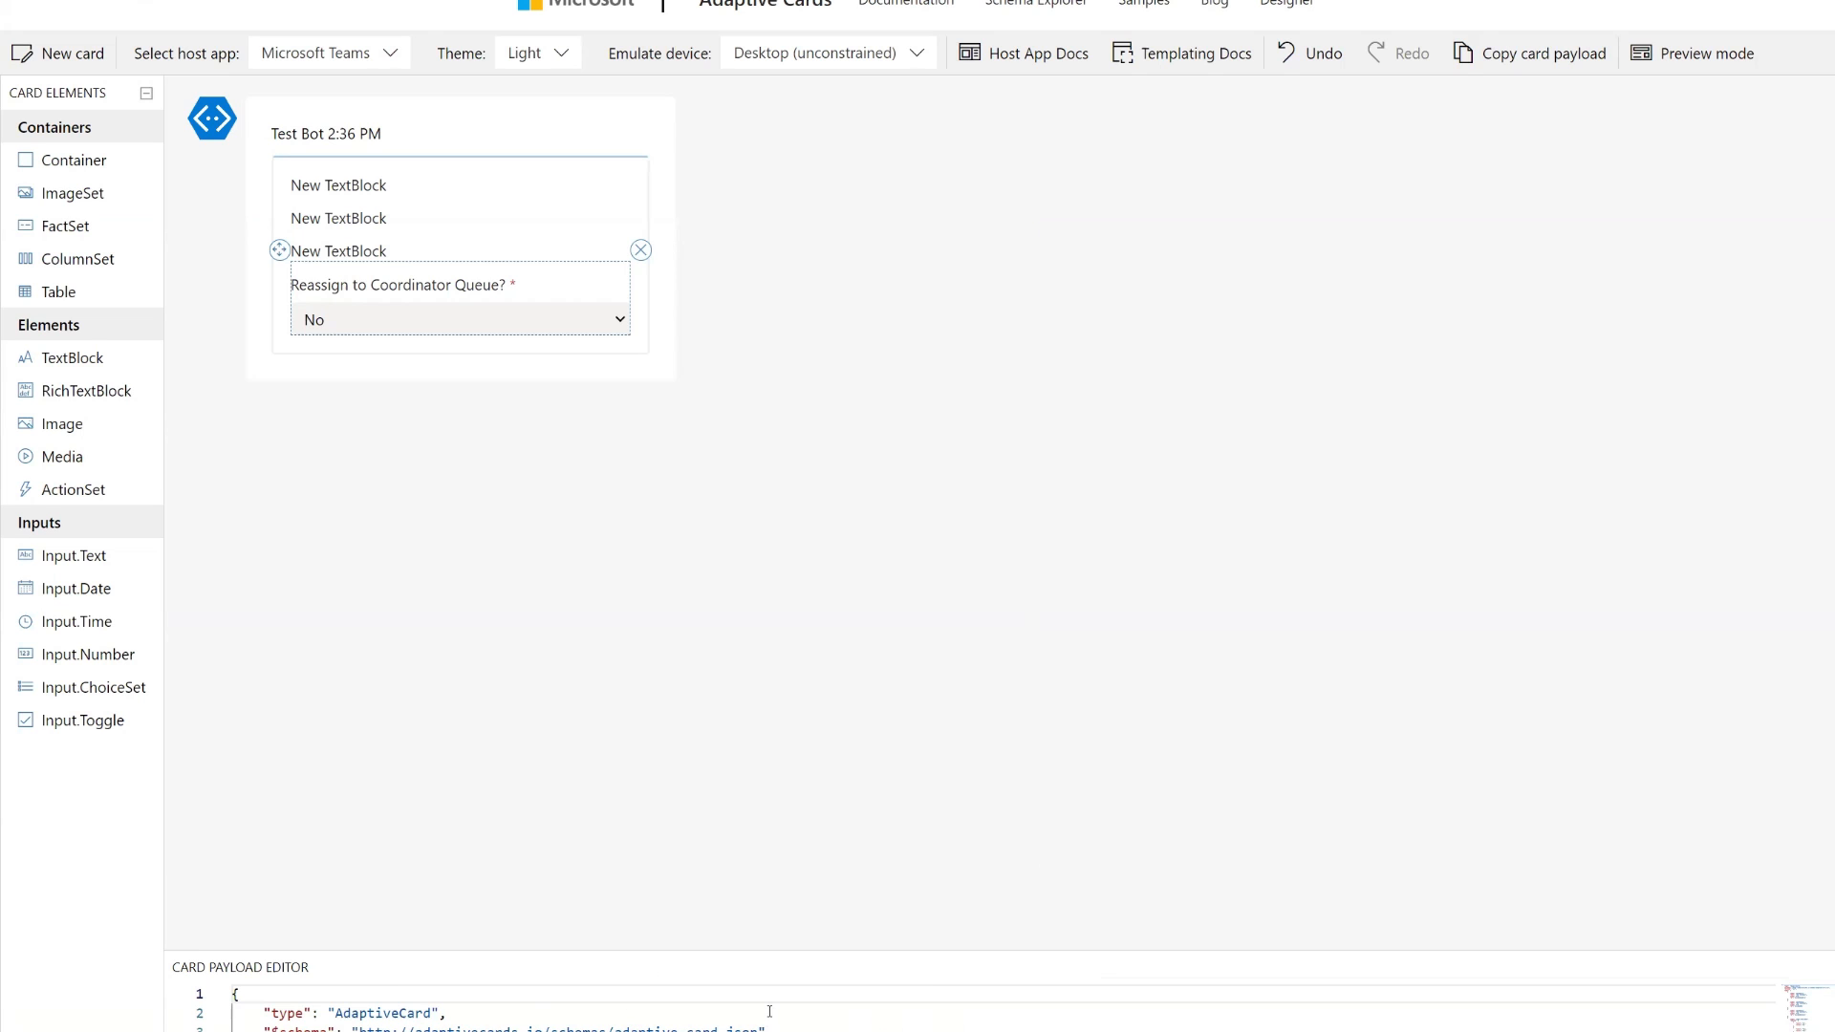
left_click(1536, 58)
key("alt+Tab")
left_click(147, 363)
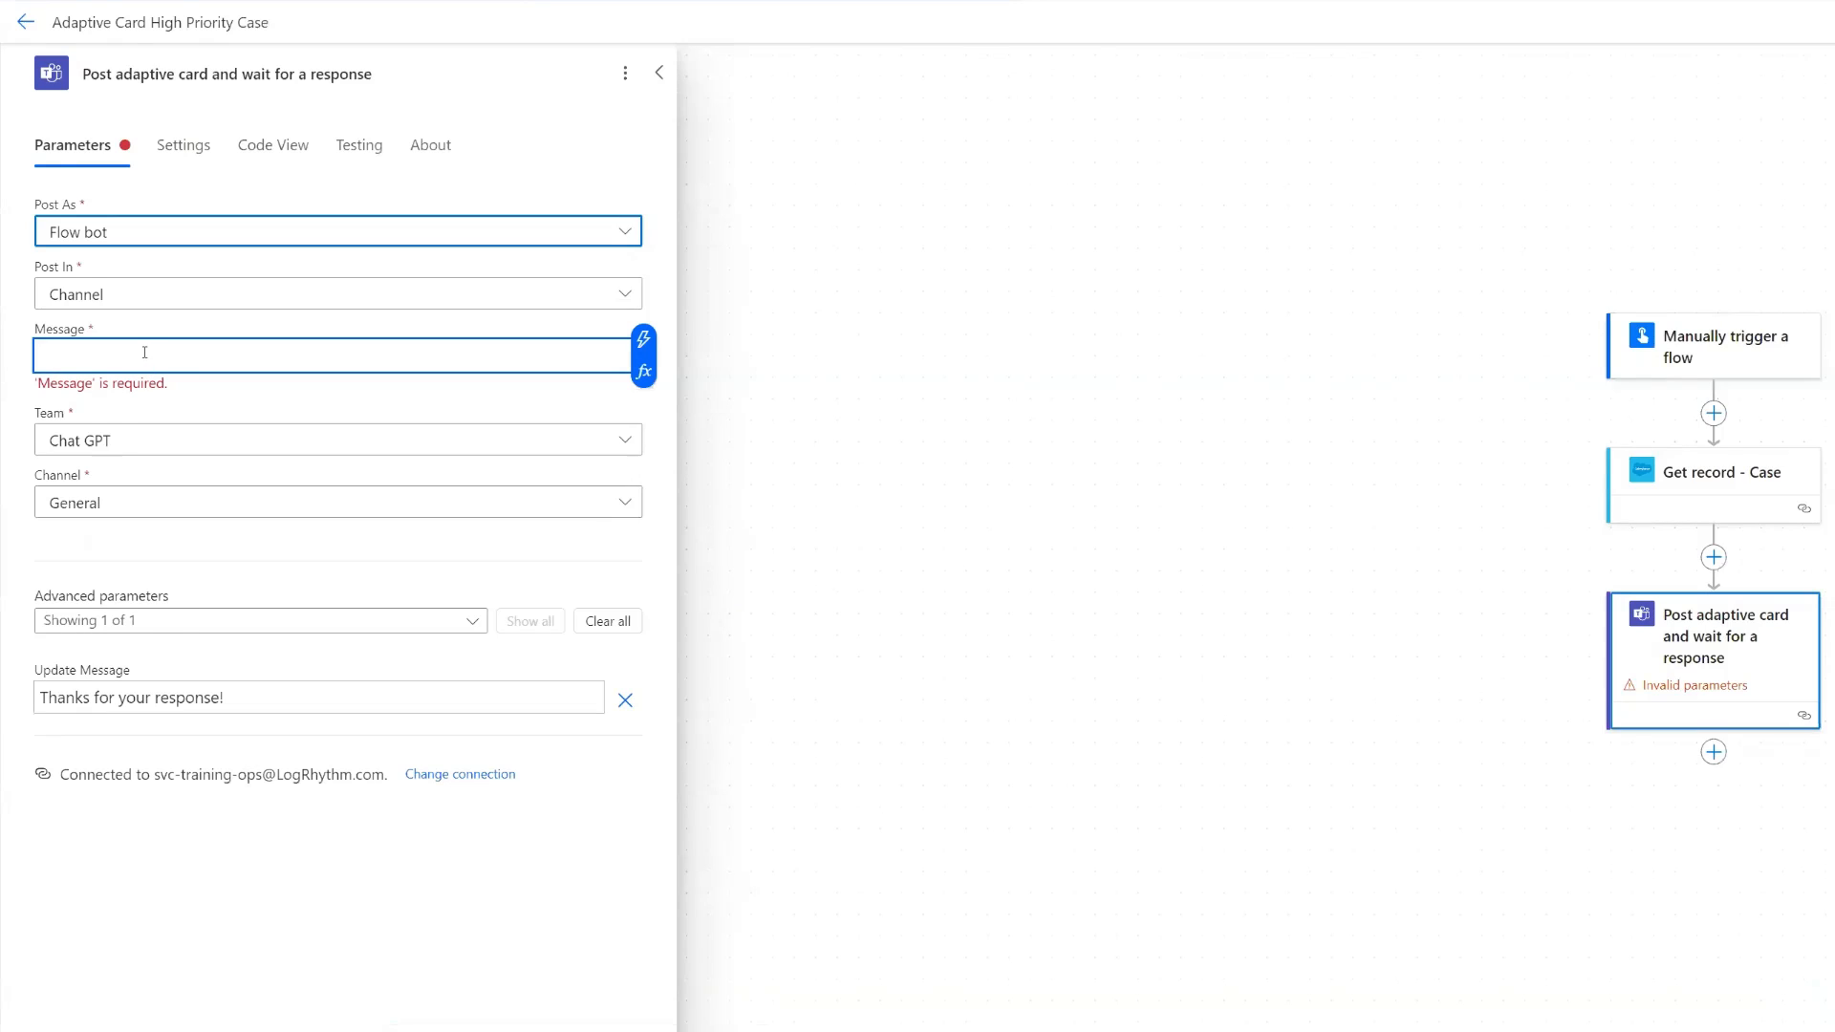
key("ctrl+v")
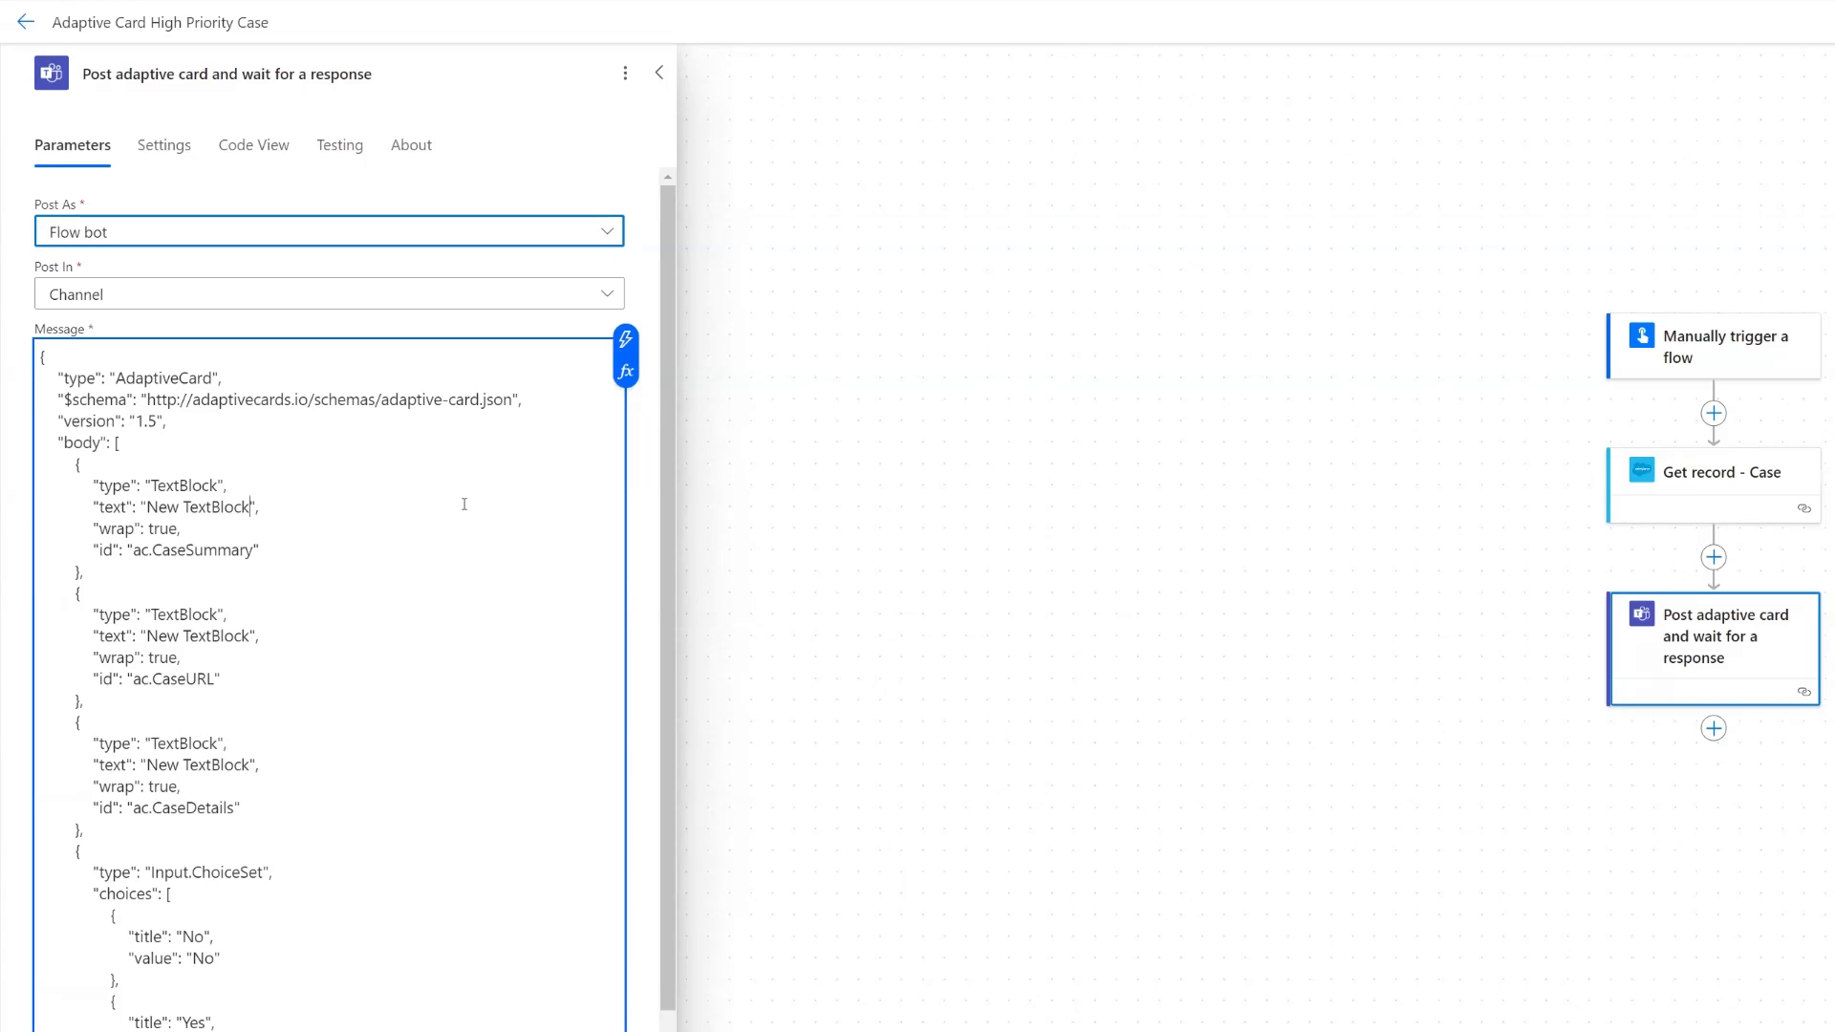
- Replace the placeholder text of the ac.CaseSummary TextBlock with the Summary dynamic content from Get record - Case
key("BackSpace")
key("BackSpace")
key("BackSpace")
key("BackSpace")
key("BackSpace")
key("BackSpace")
key("BackSpace")
key("BackSpace")
key("BackSpace")
key("BackSpace")
key("BackSpace")
key("BackSpace")
key("BackSpace")
left_click(627, 341)
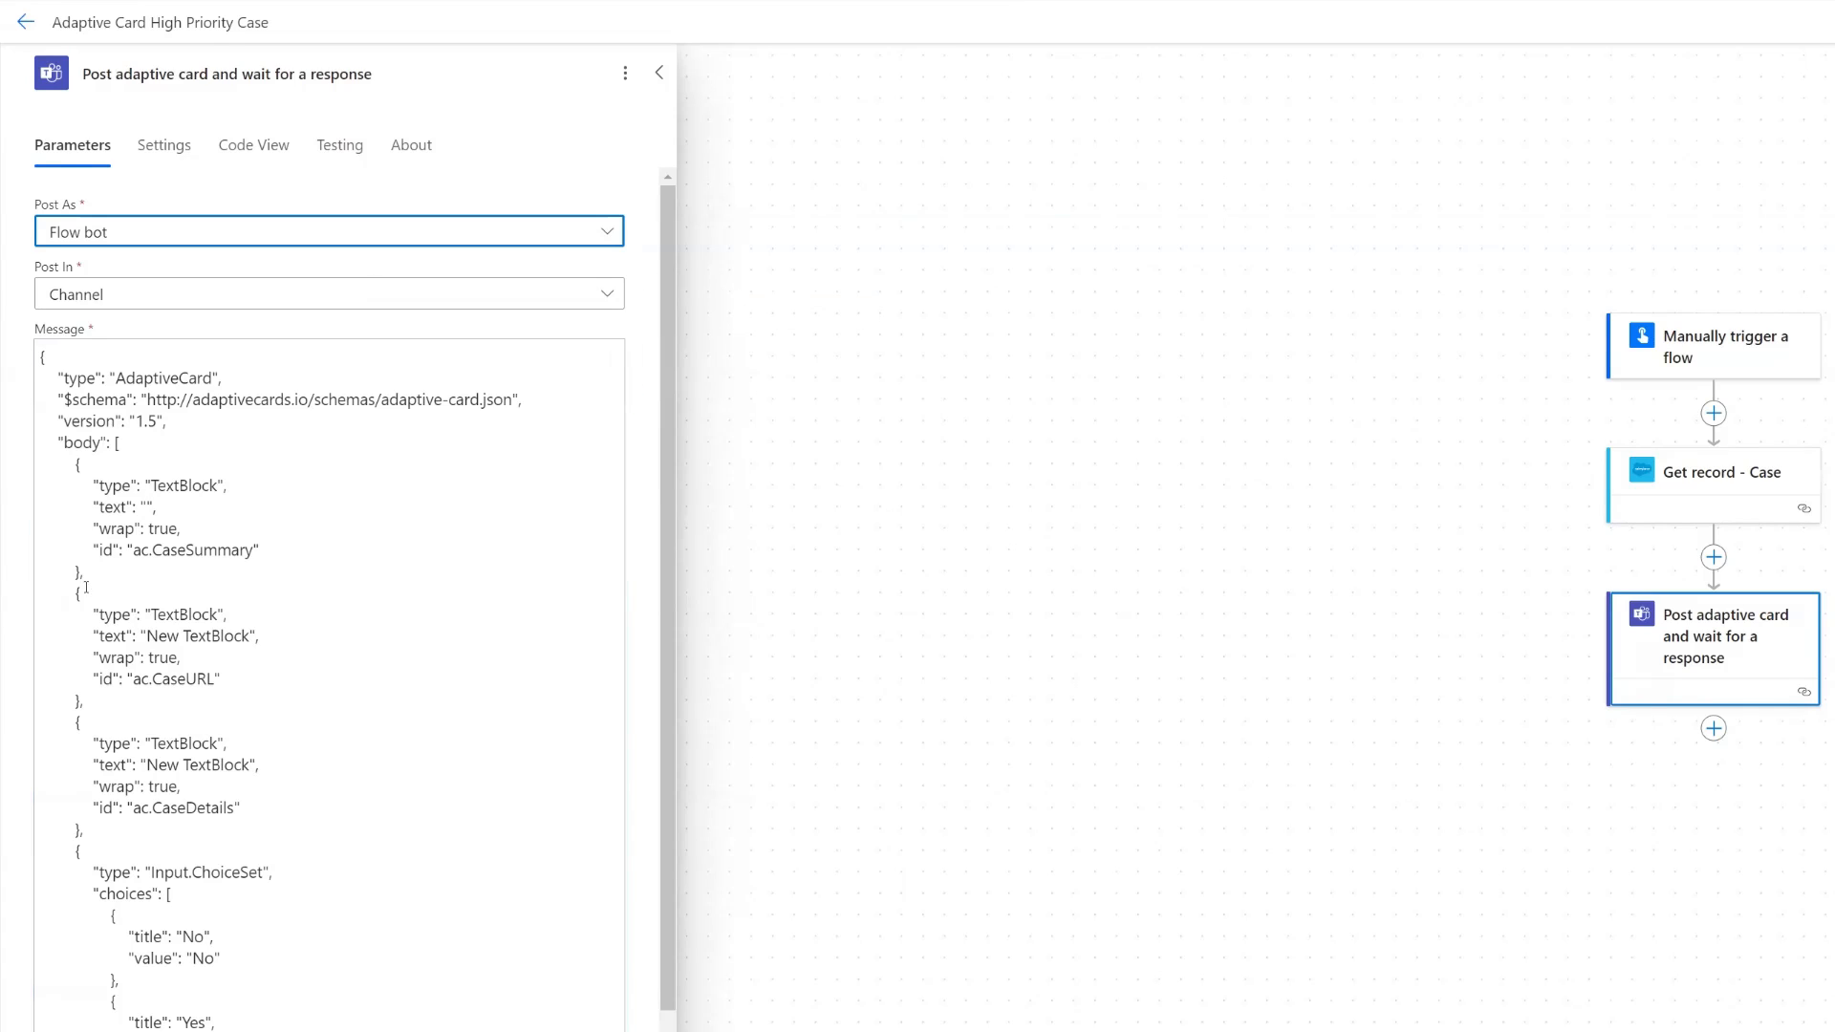
left_click(147, 507)
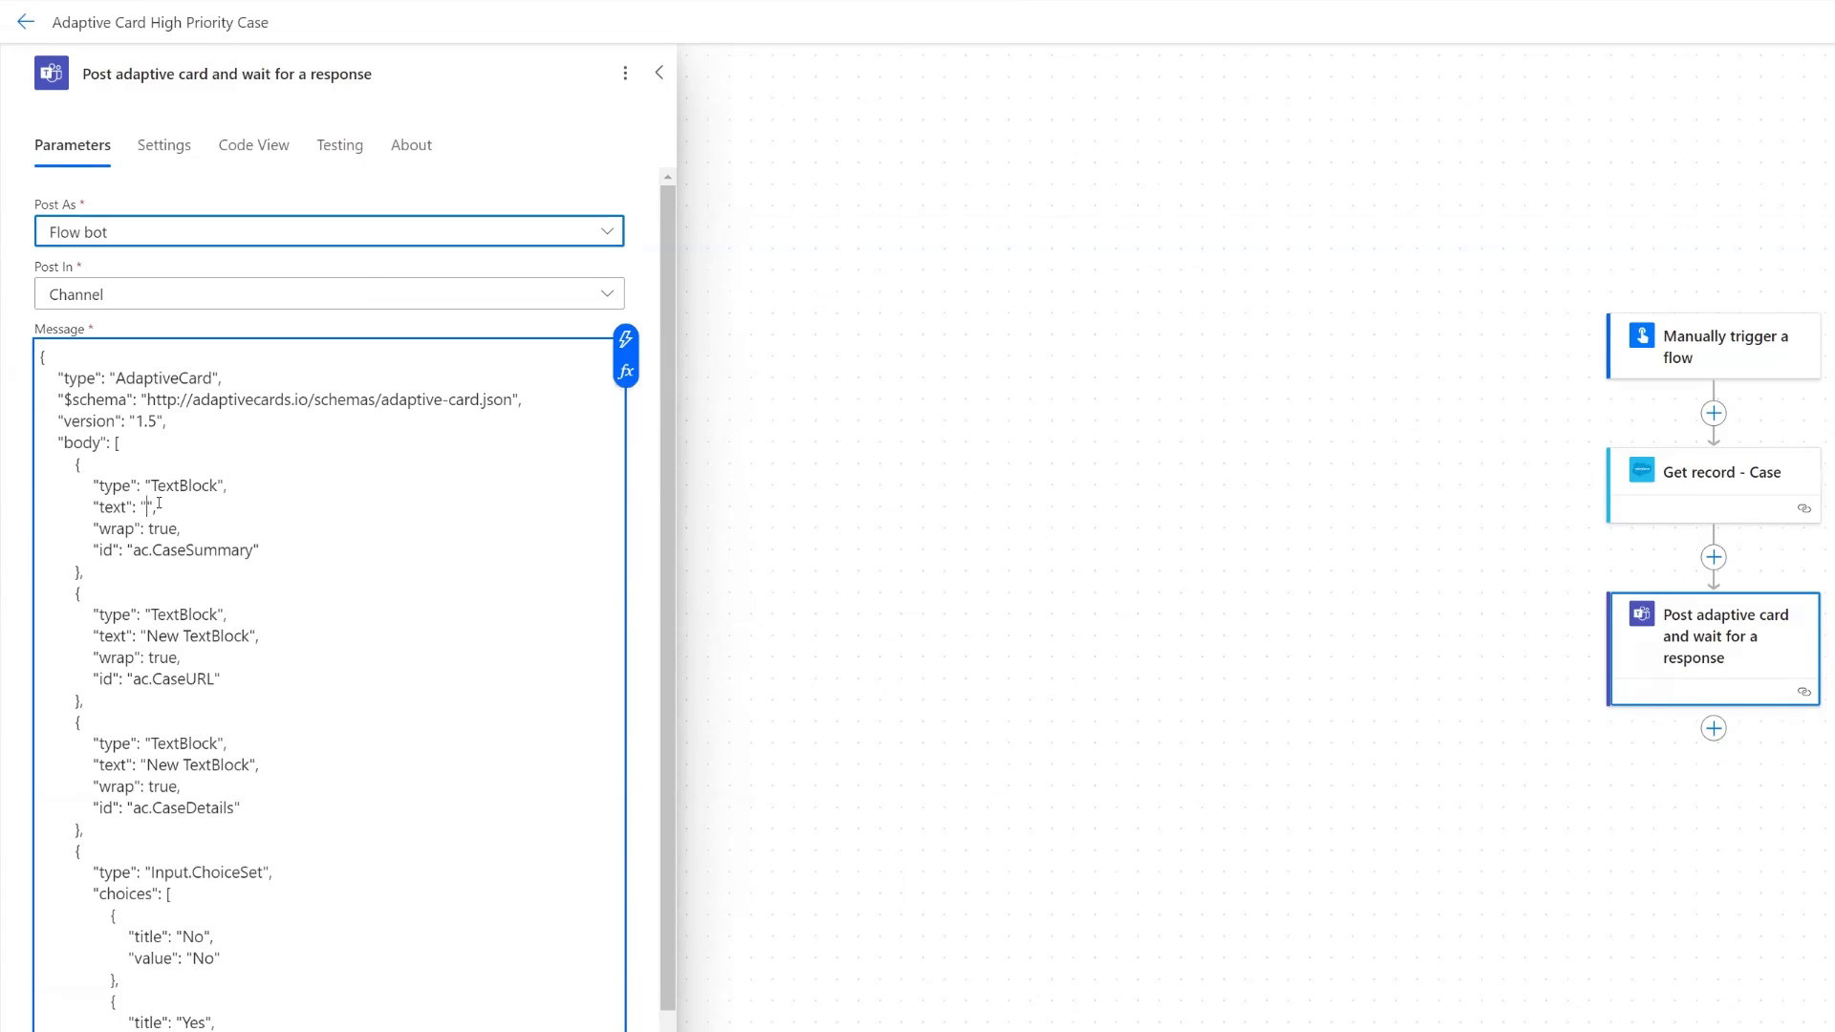
left_click(628, 346)
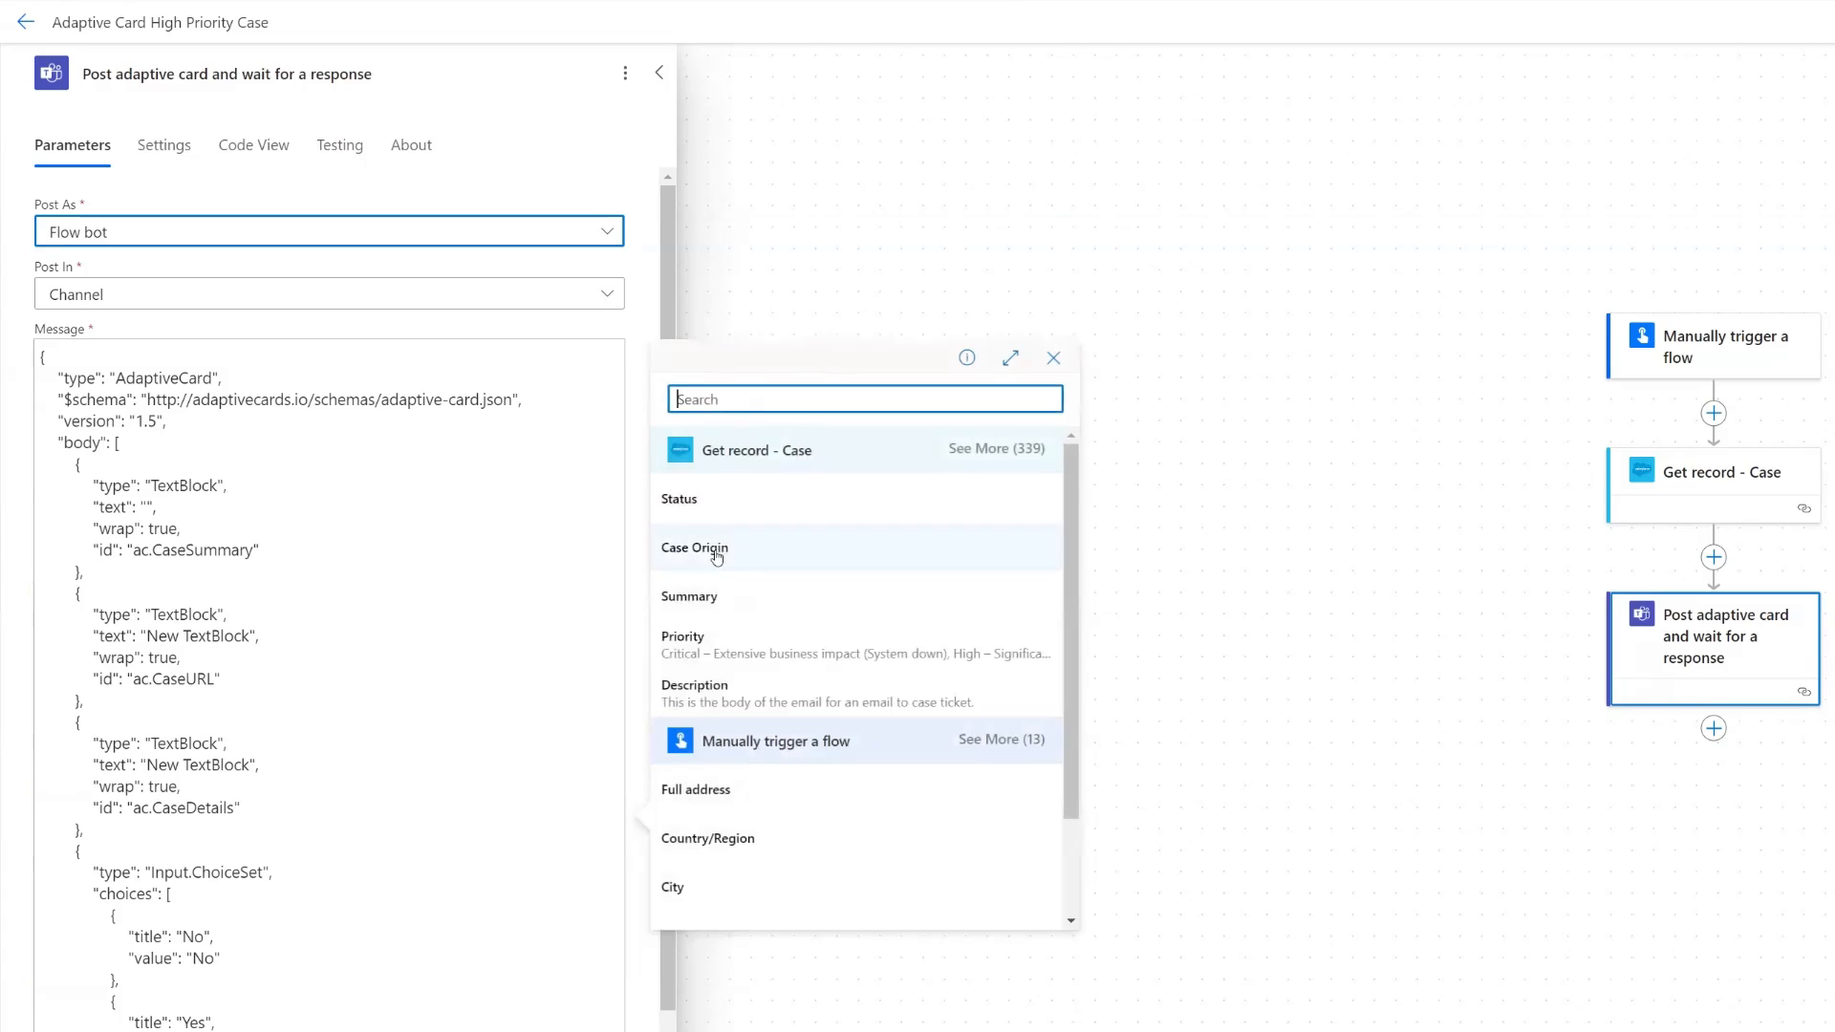
left_click(718, 600)
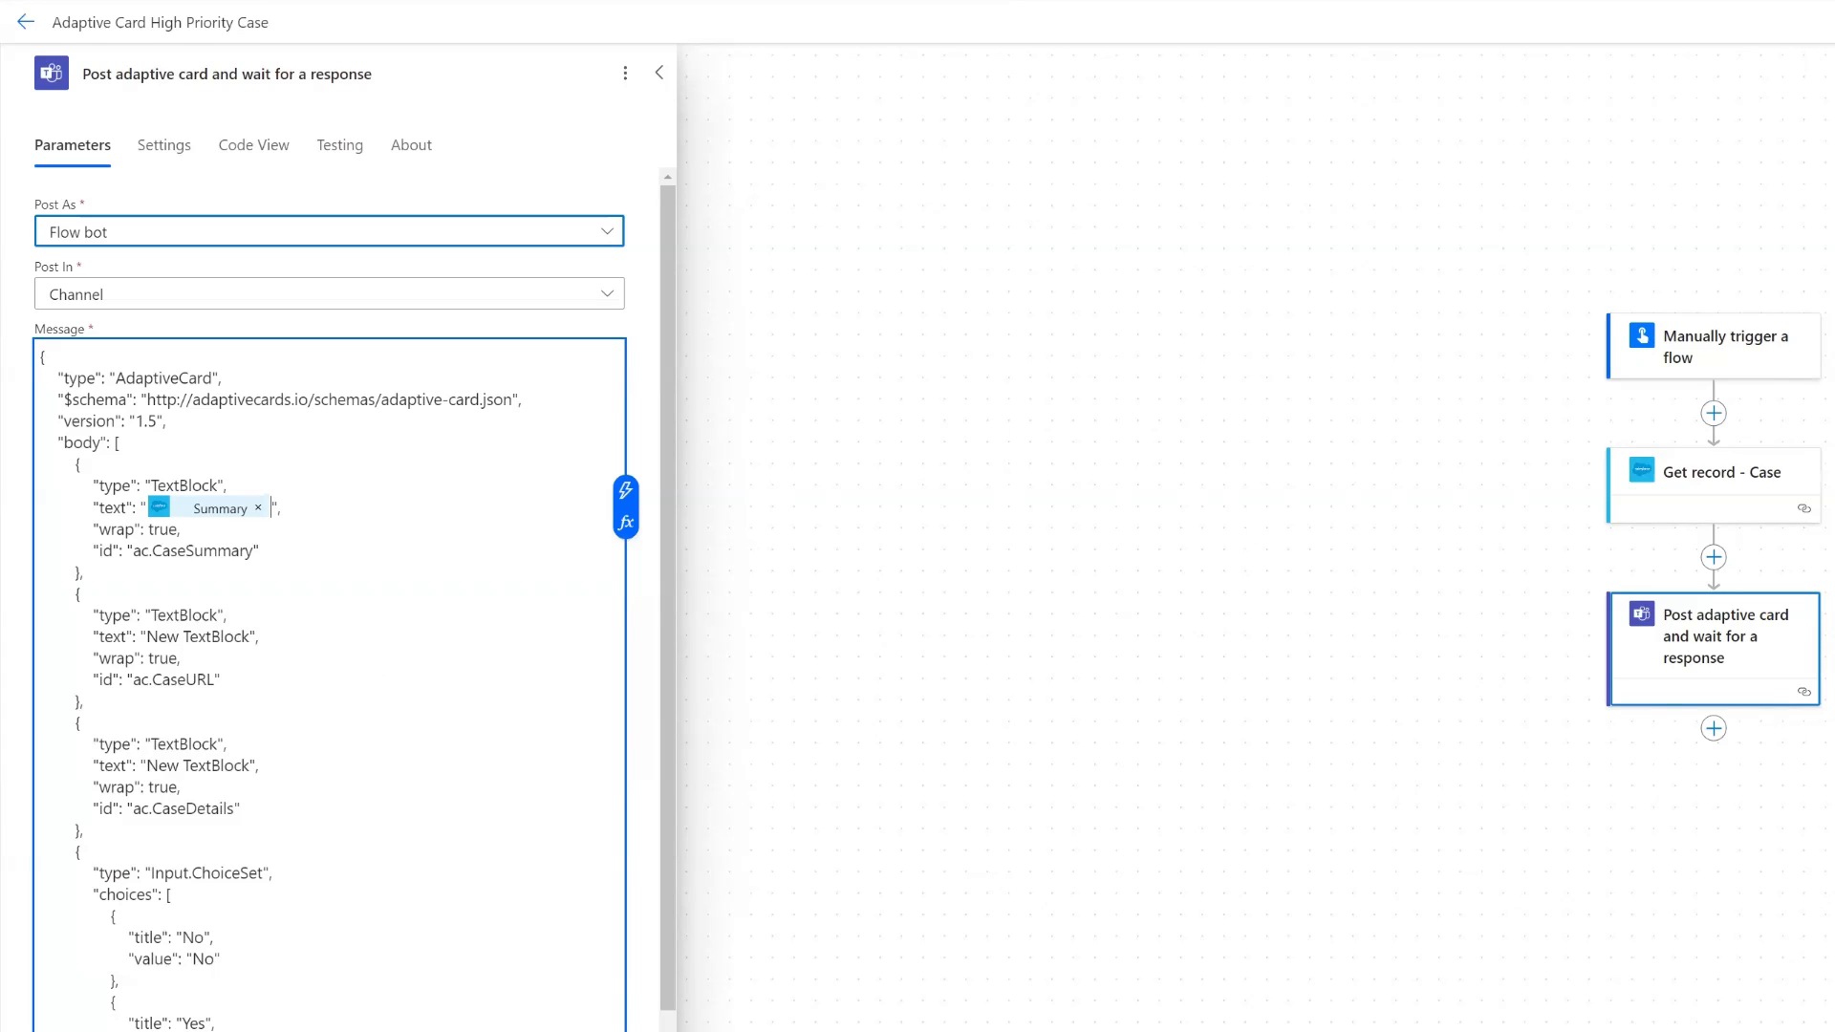
- Insert a Compose action between Get record - Case and the adaptive card action, and rename it "Compose - Link to Case"
left_click(1715, 557)
left_click(1776, 541)
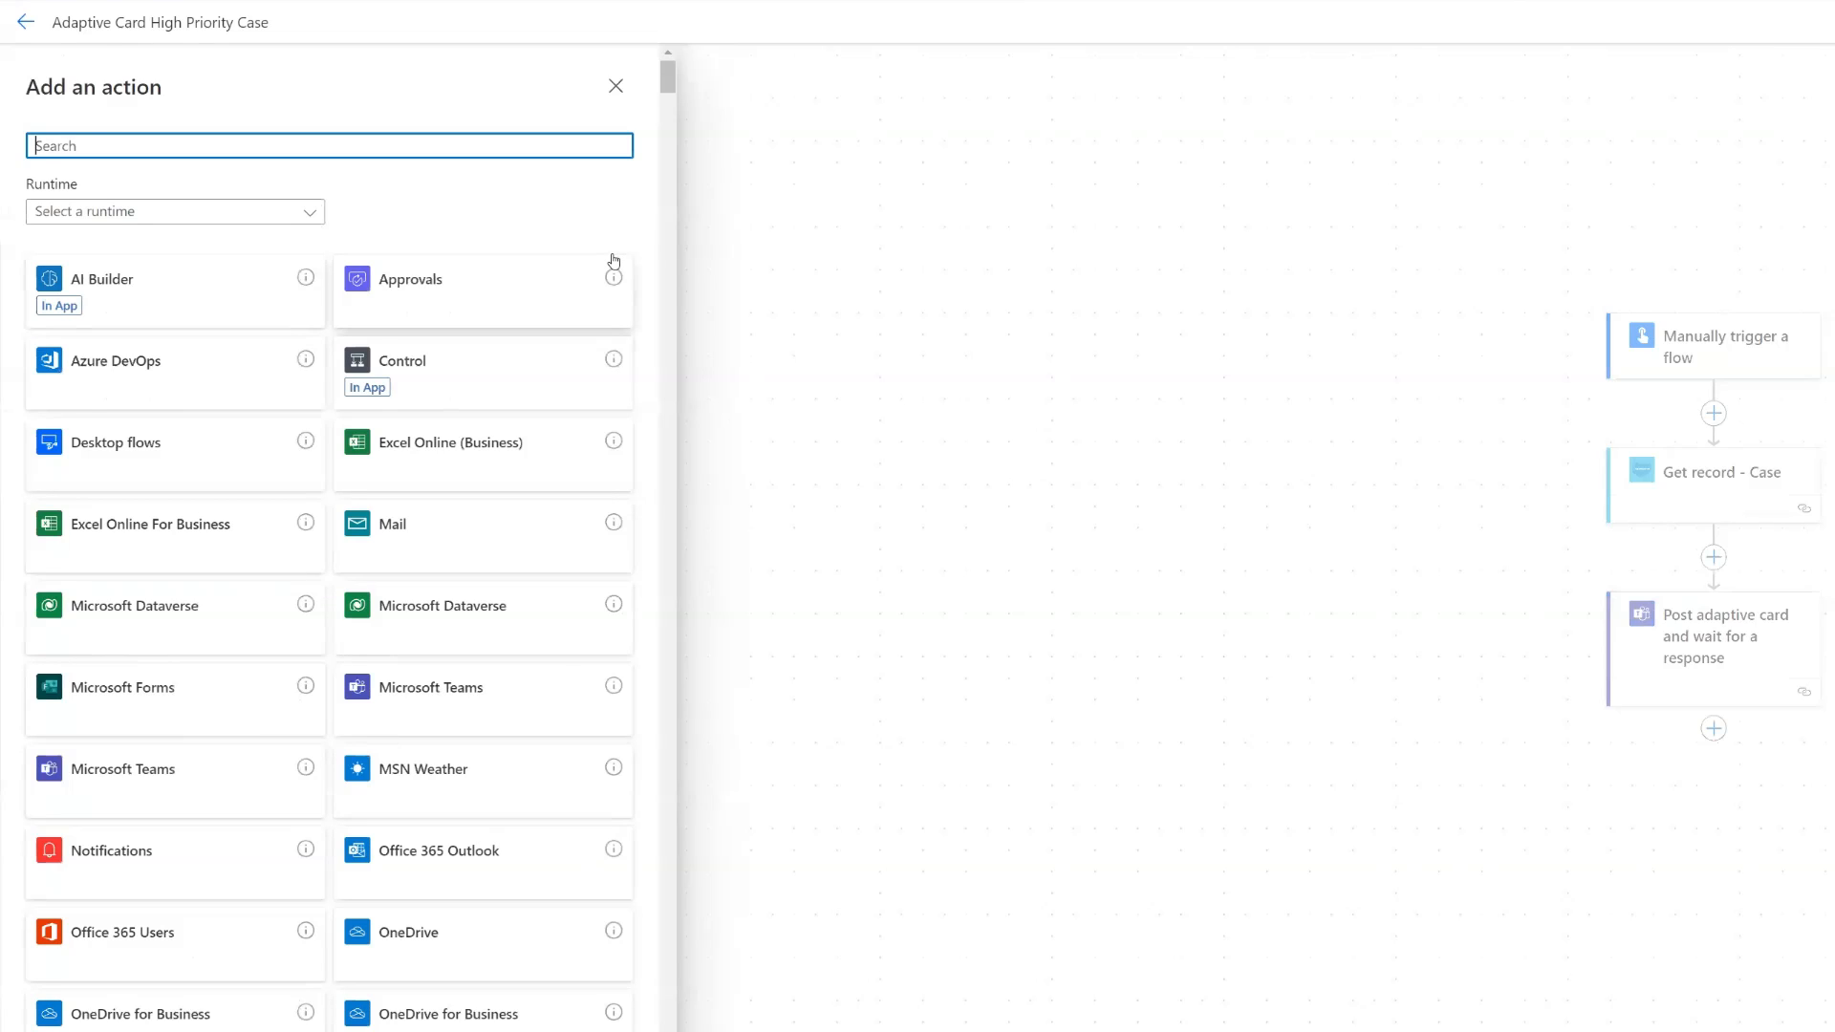
type("compose")
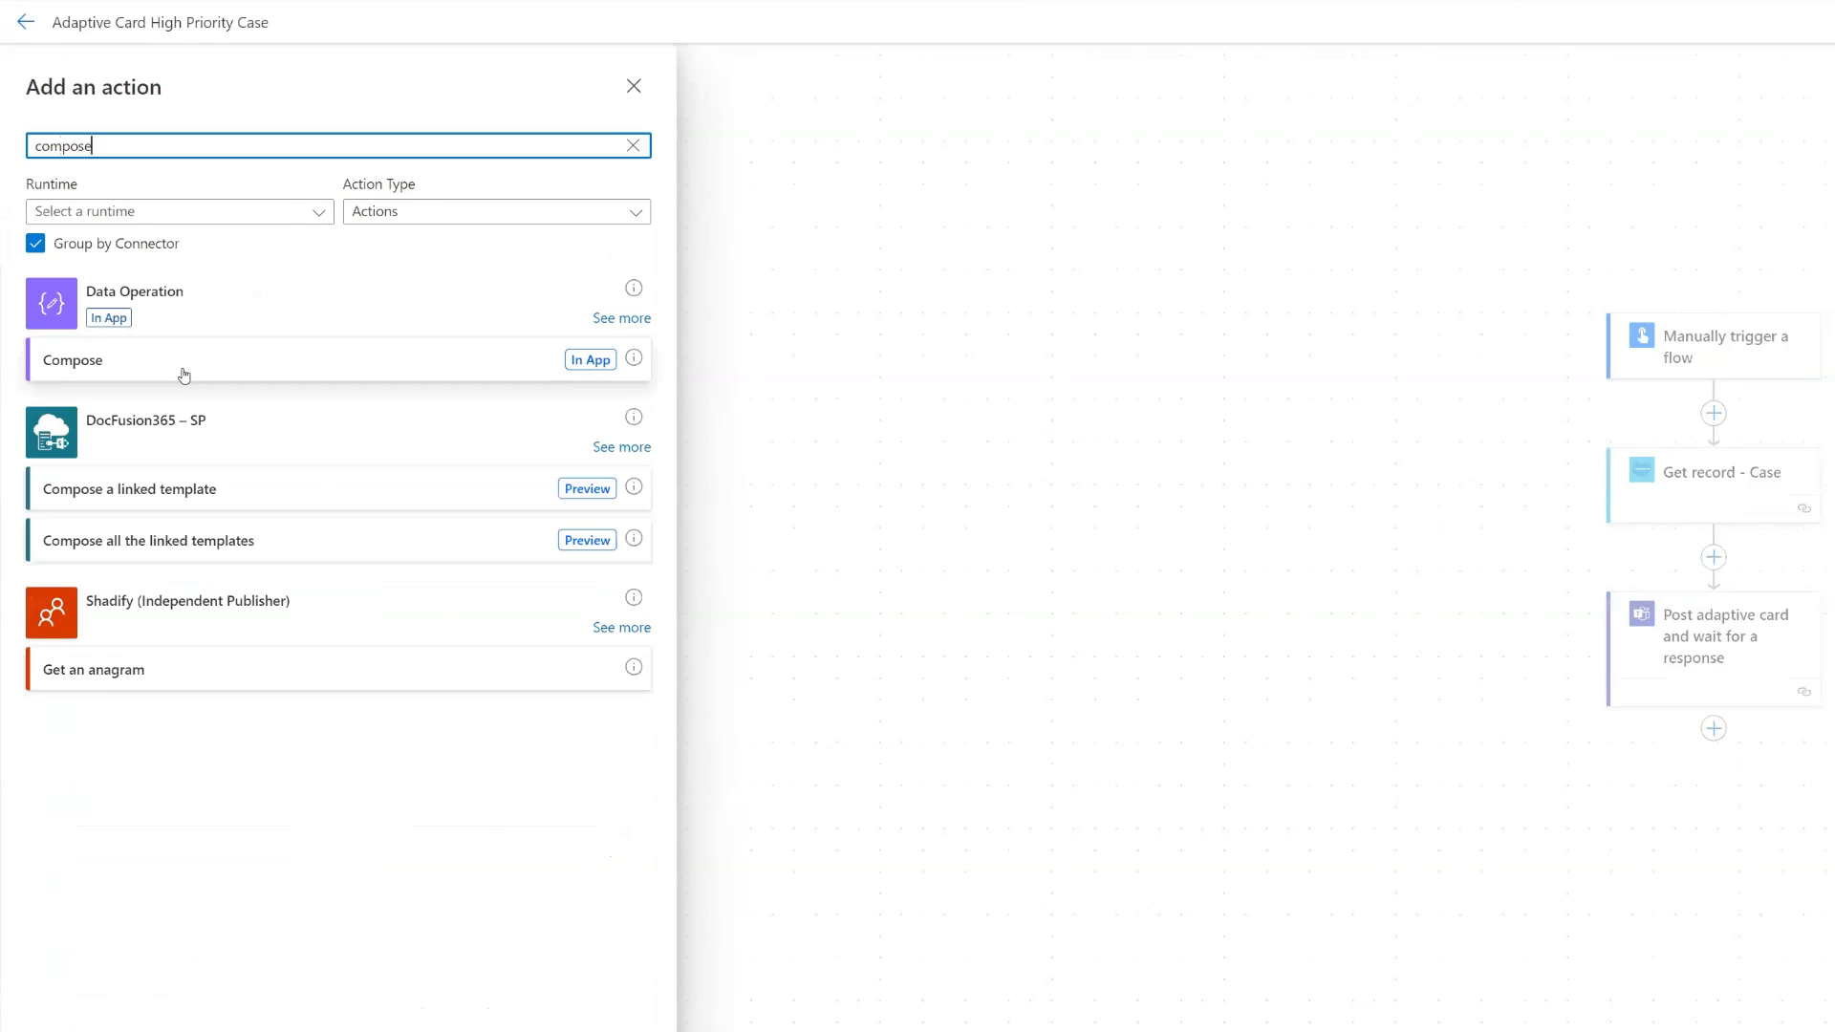
left_click(185, 374)
left_click(242, 83)
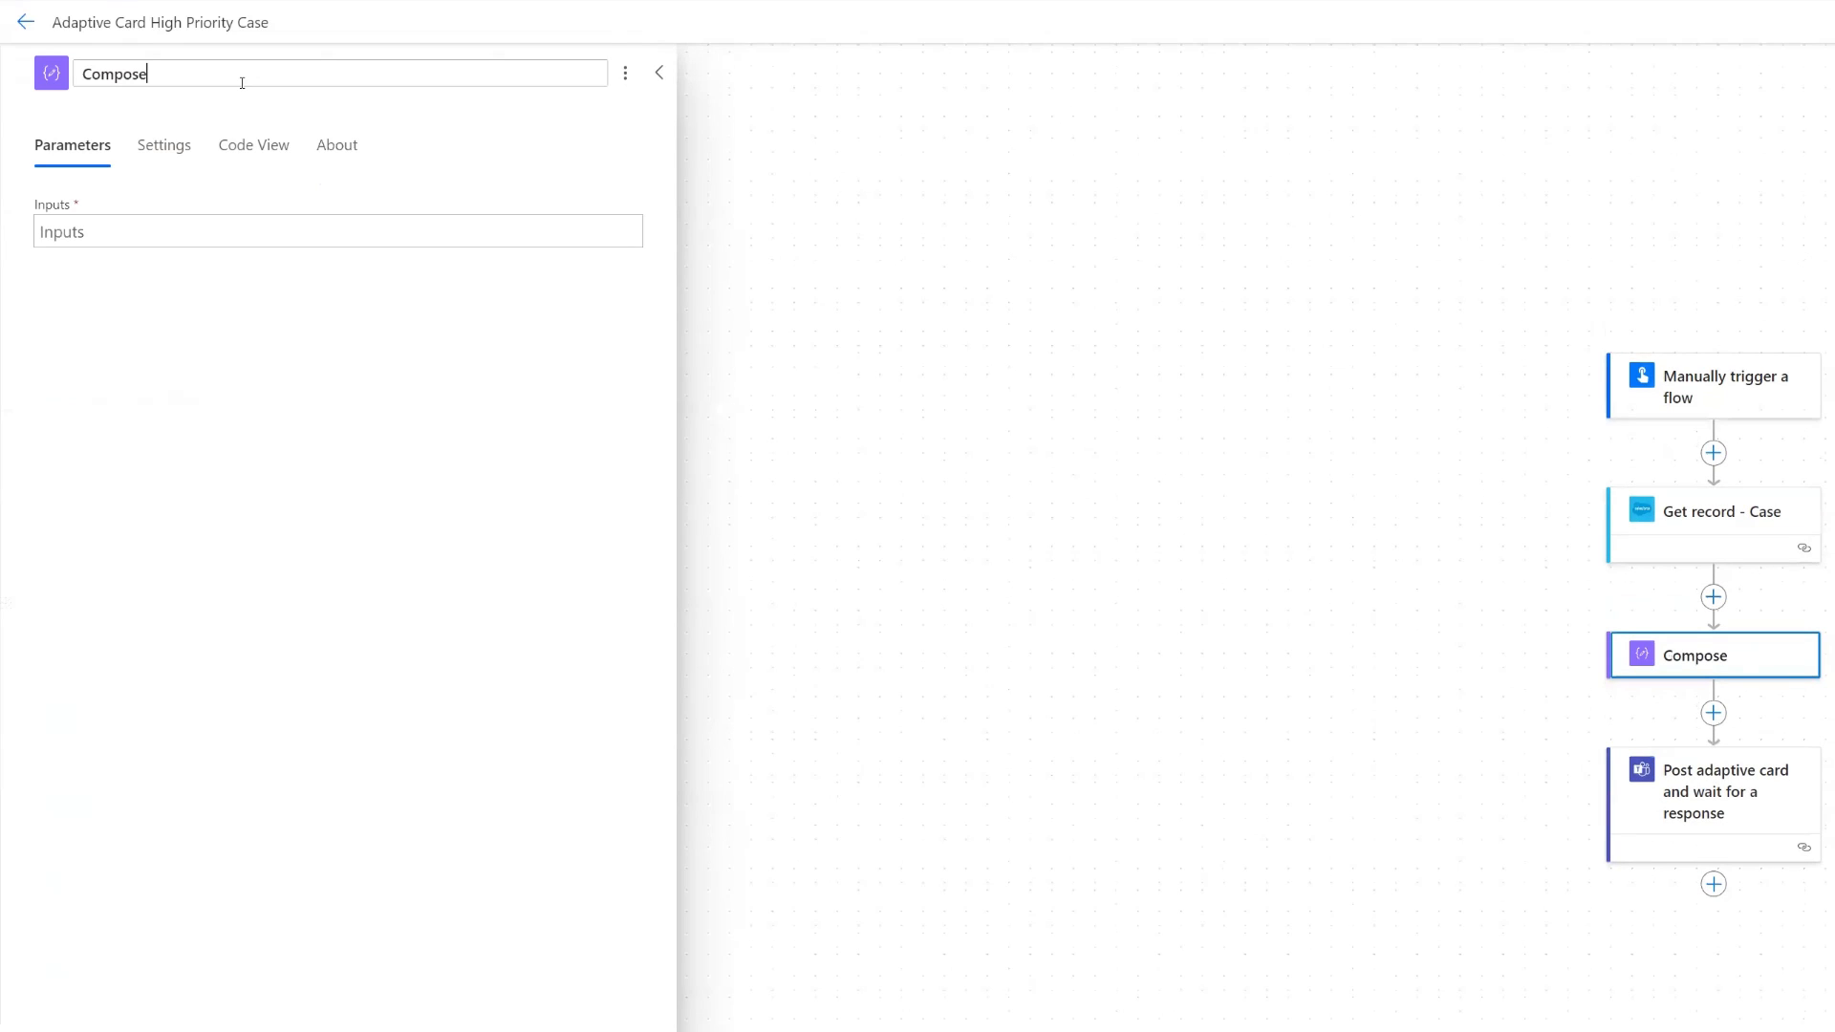
type("- Link to Case")
- Paste the Salesforce case URL as the Inputs of Compose - Link to Case and delete the record ID between "/Case/" and "/view"
left_click(430, 232)
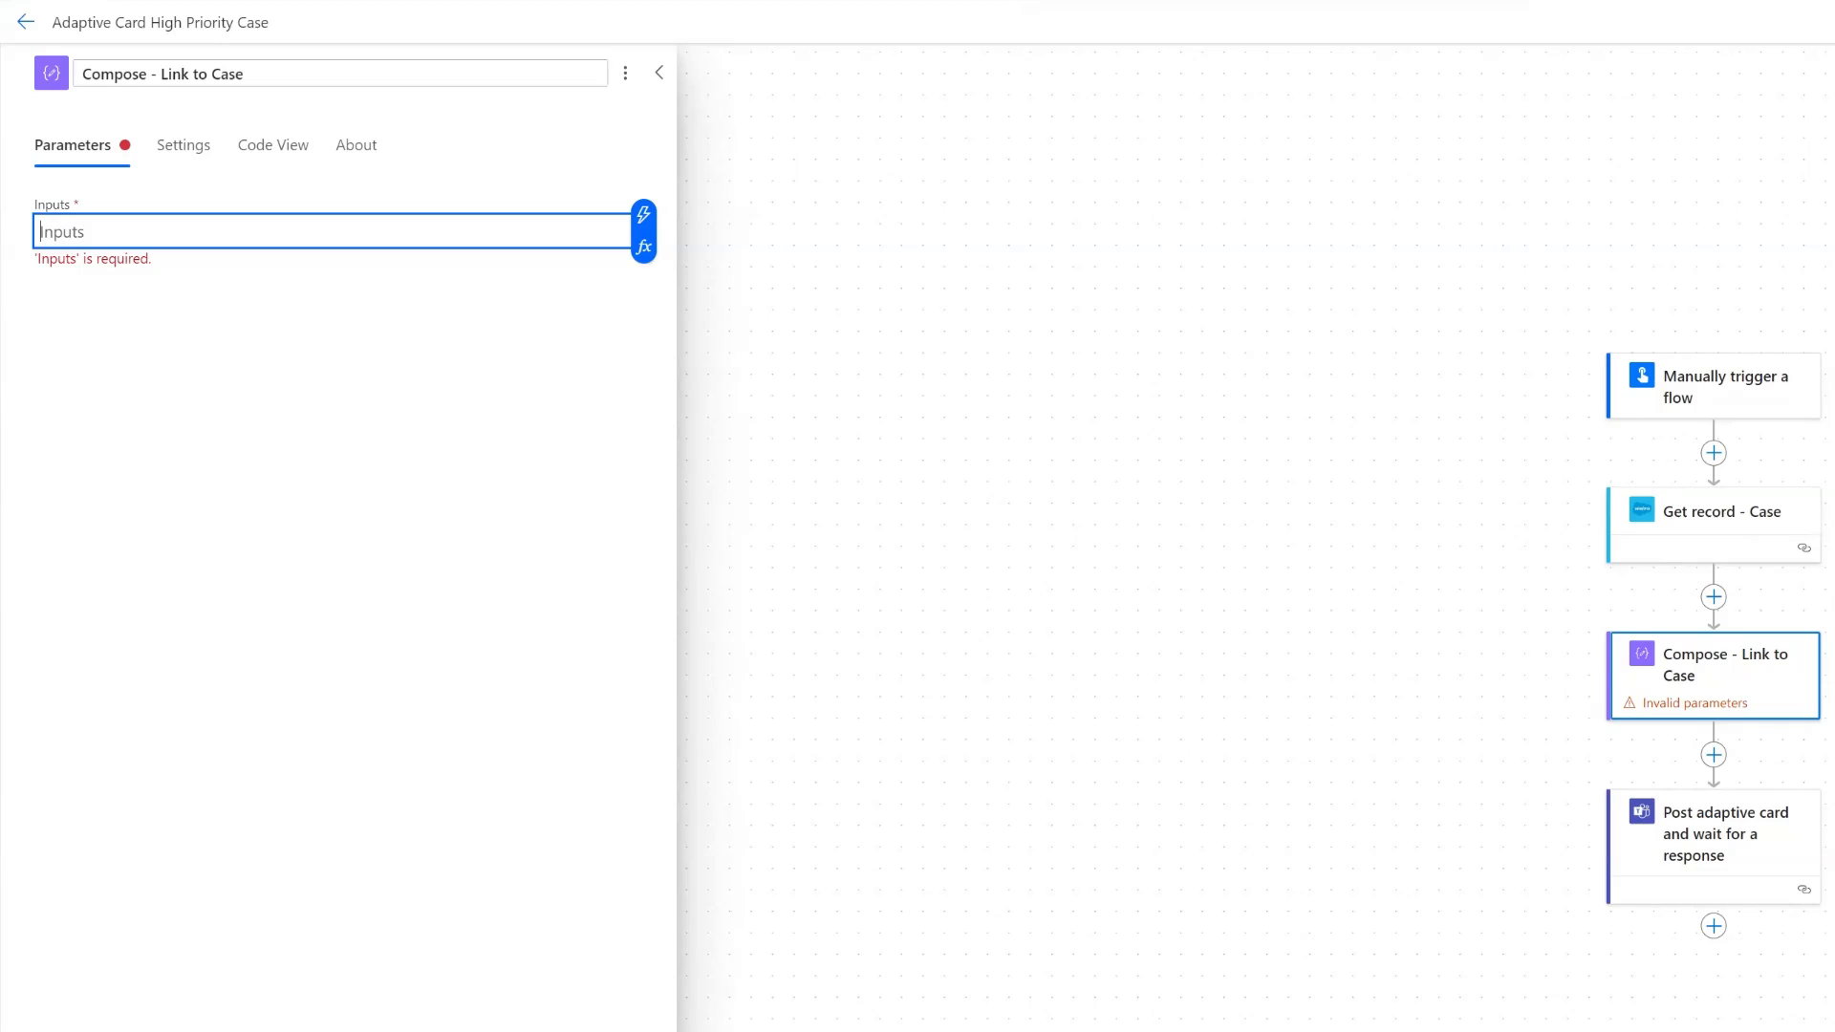
key("alt+Tab")
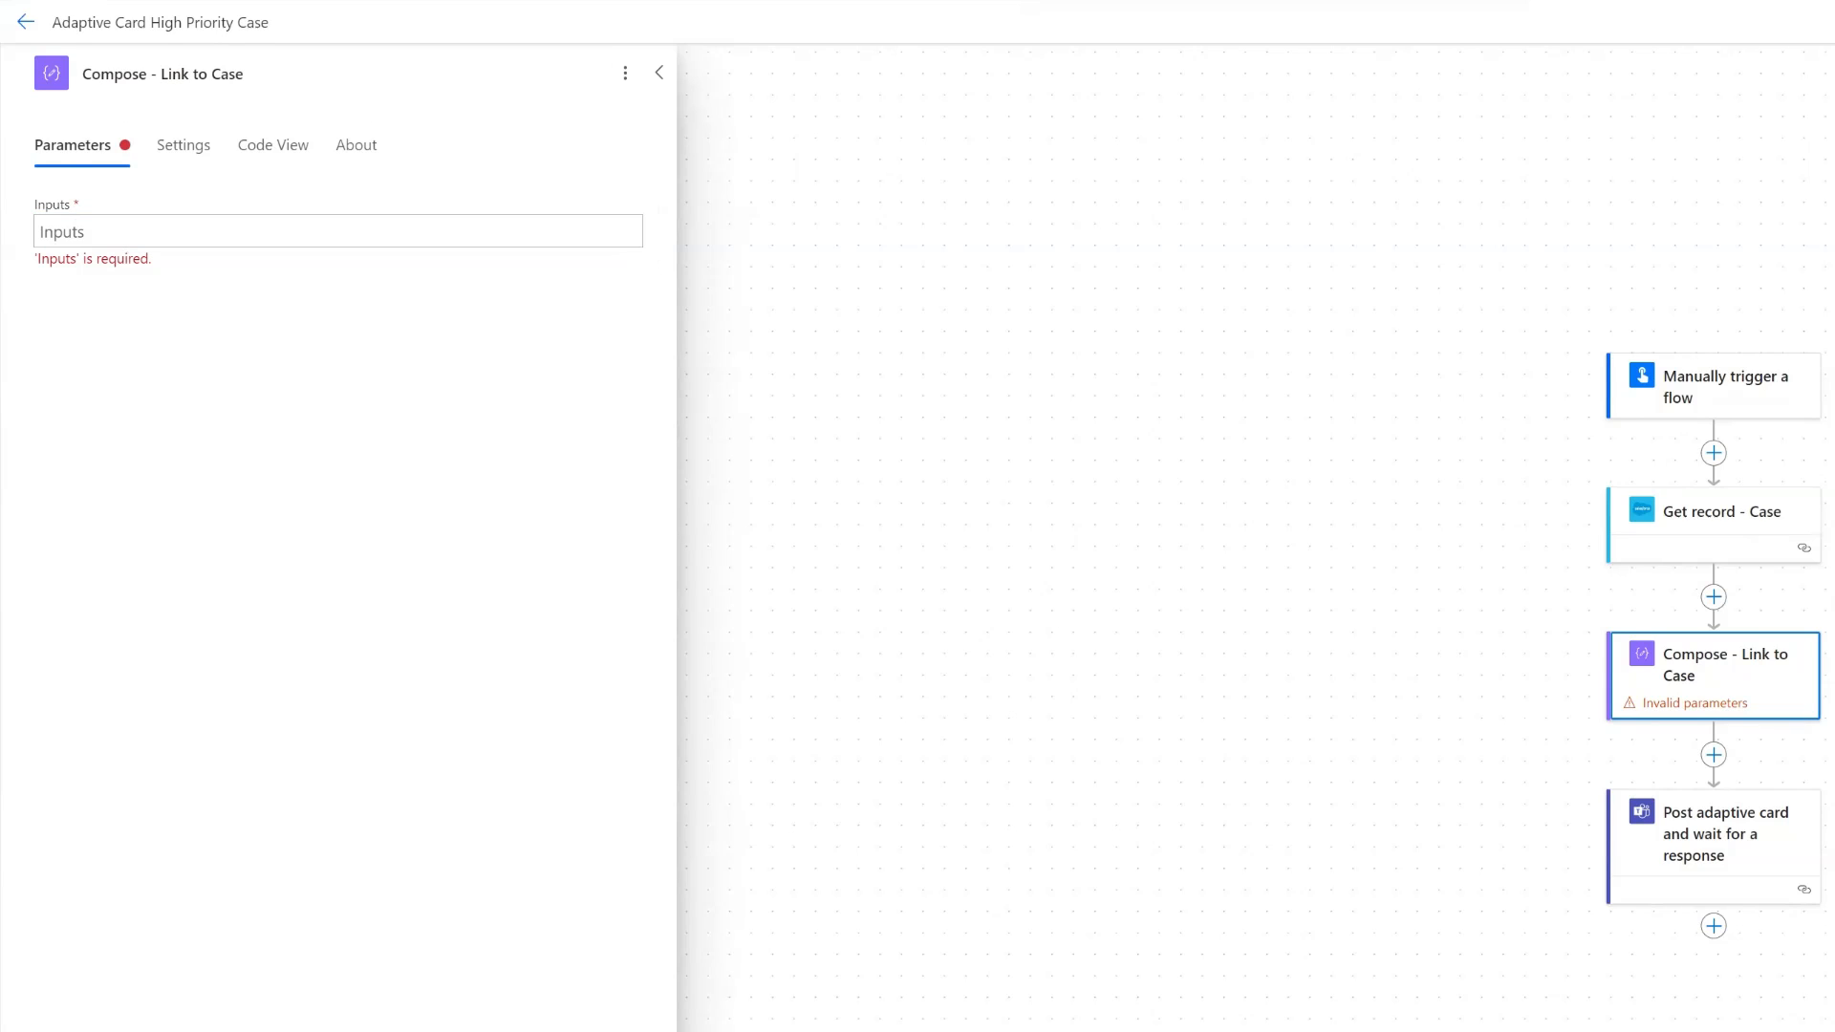
left_click(207, 231)
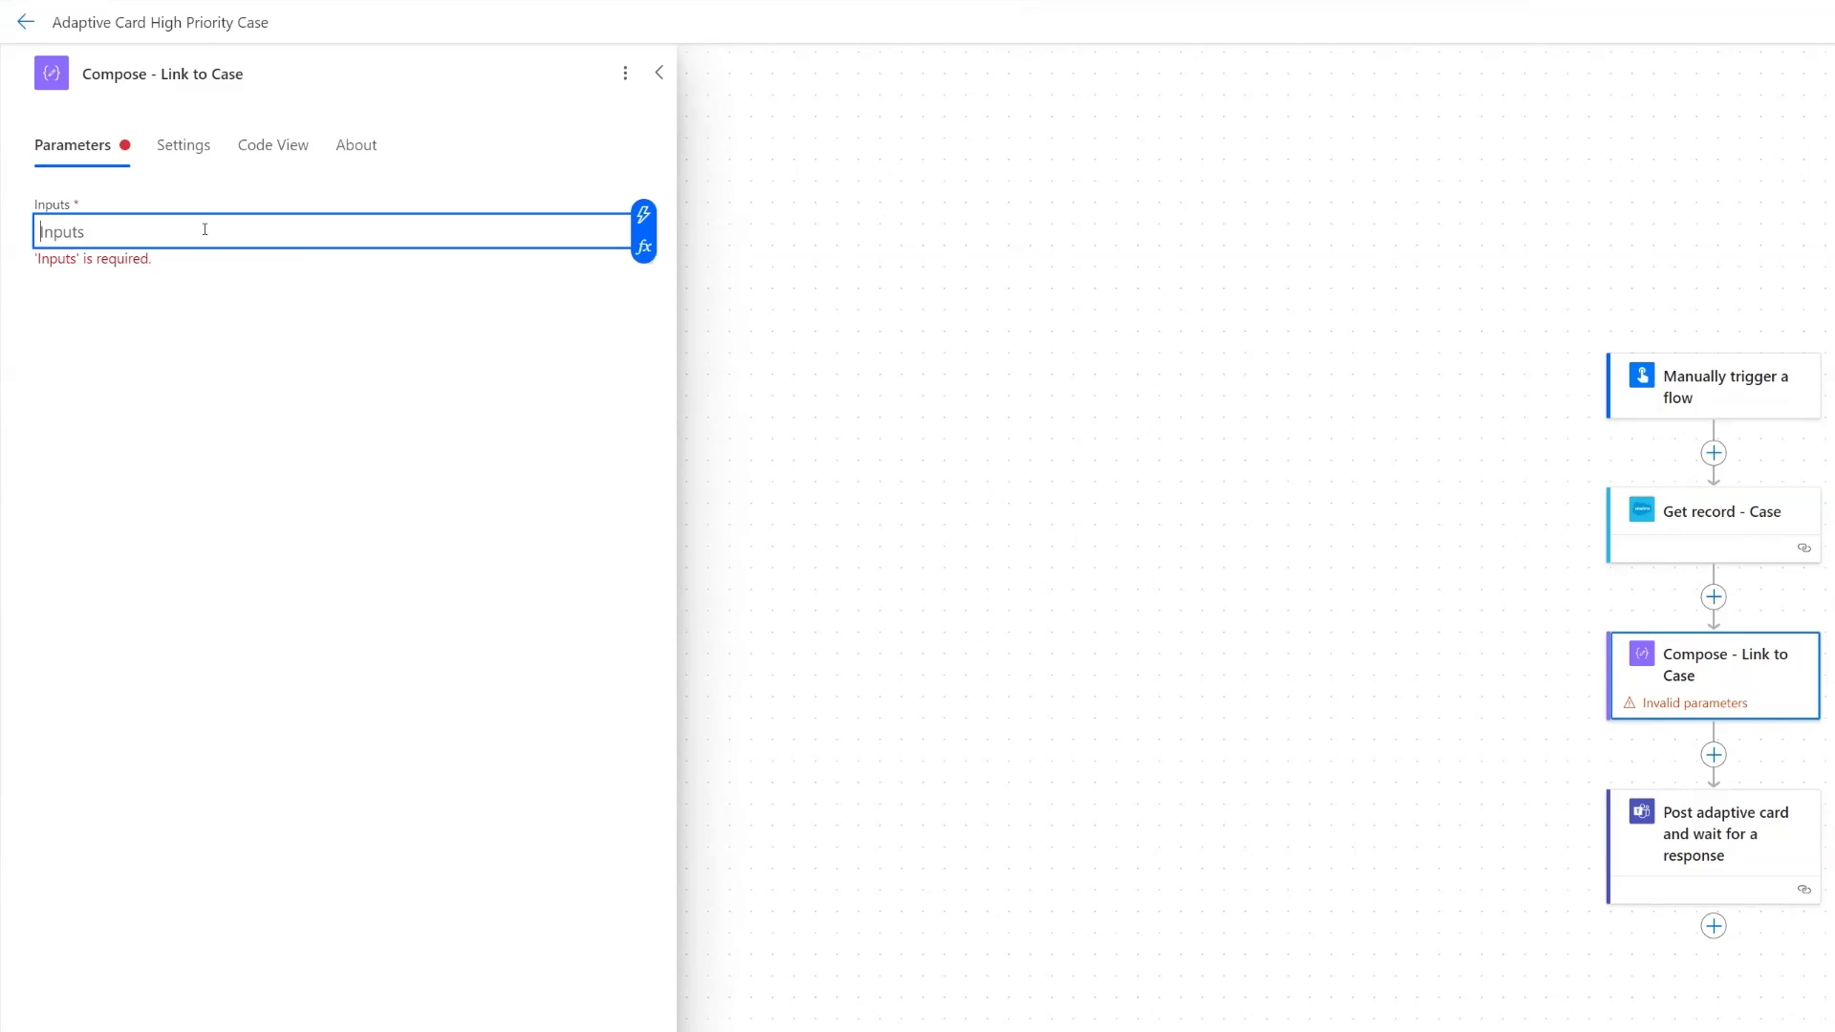
key("ctrl+v")
double_click(514, 231)
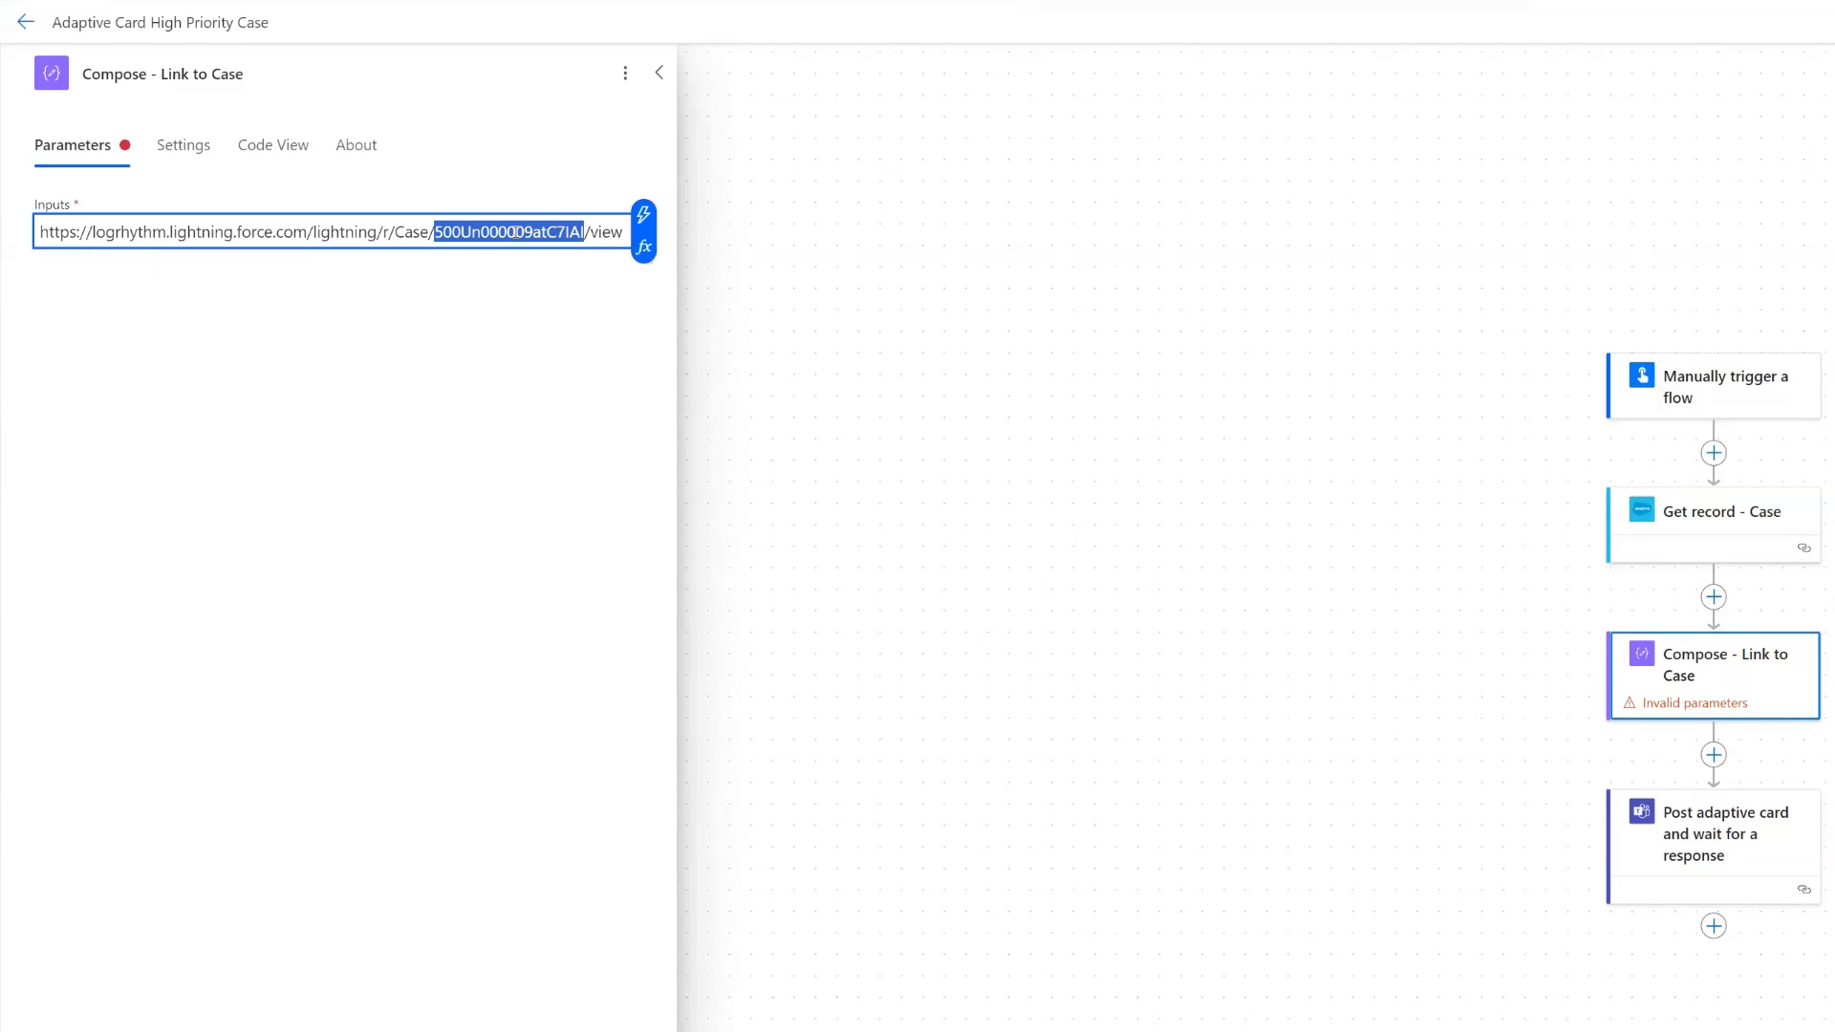
key("BackSpace")
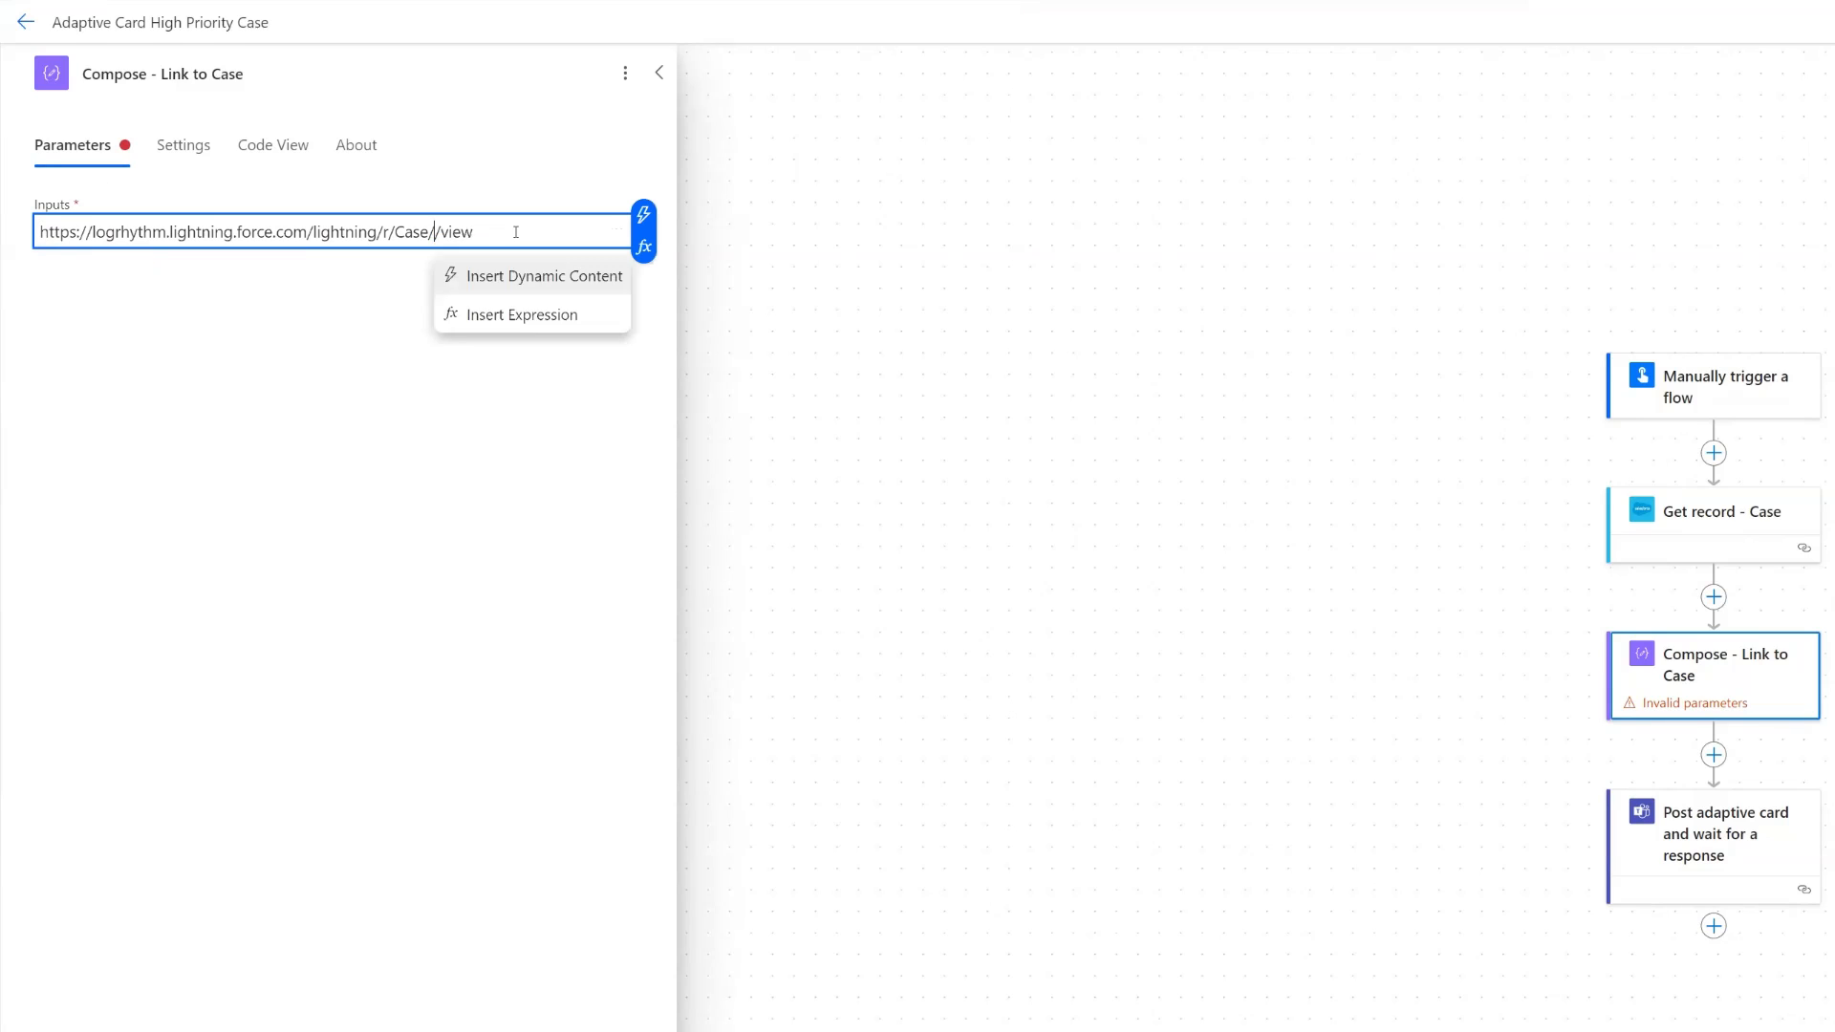
- Insert the Case ID dynamic content from Manually trigger a flow between "/Case/" and "/view" in the Compose URL
left_click(643, 214)
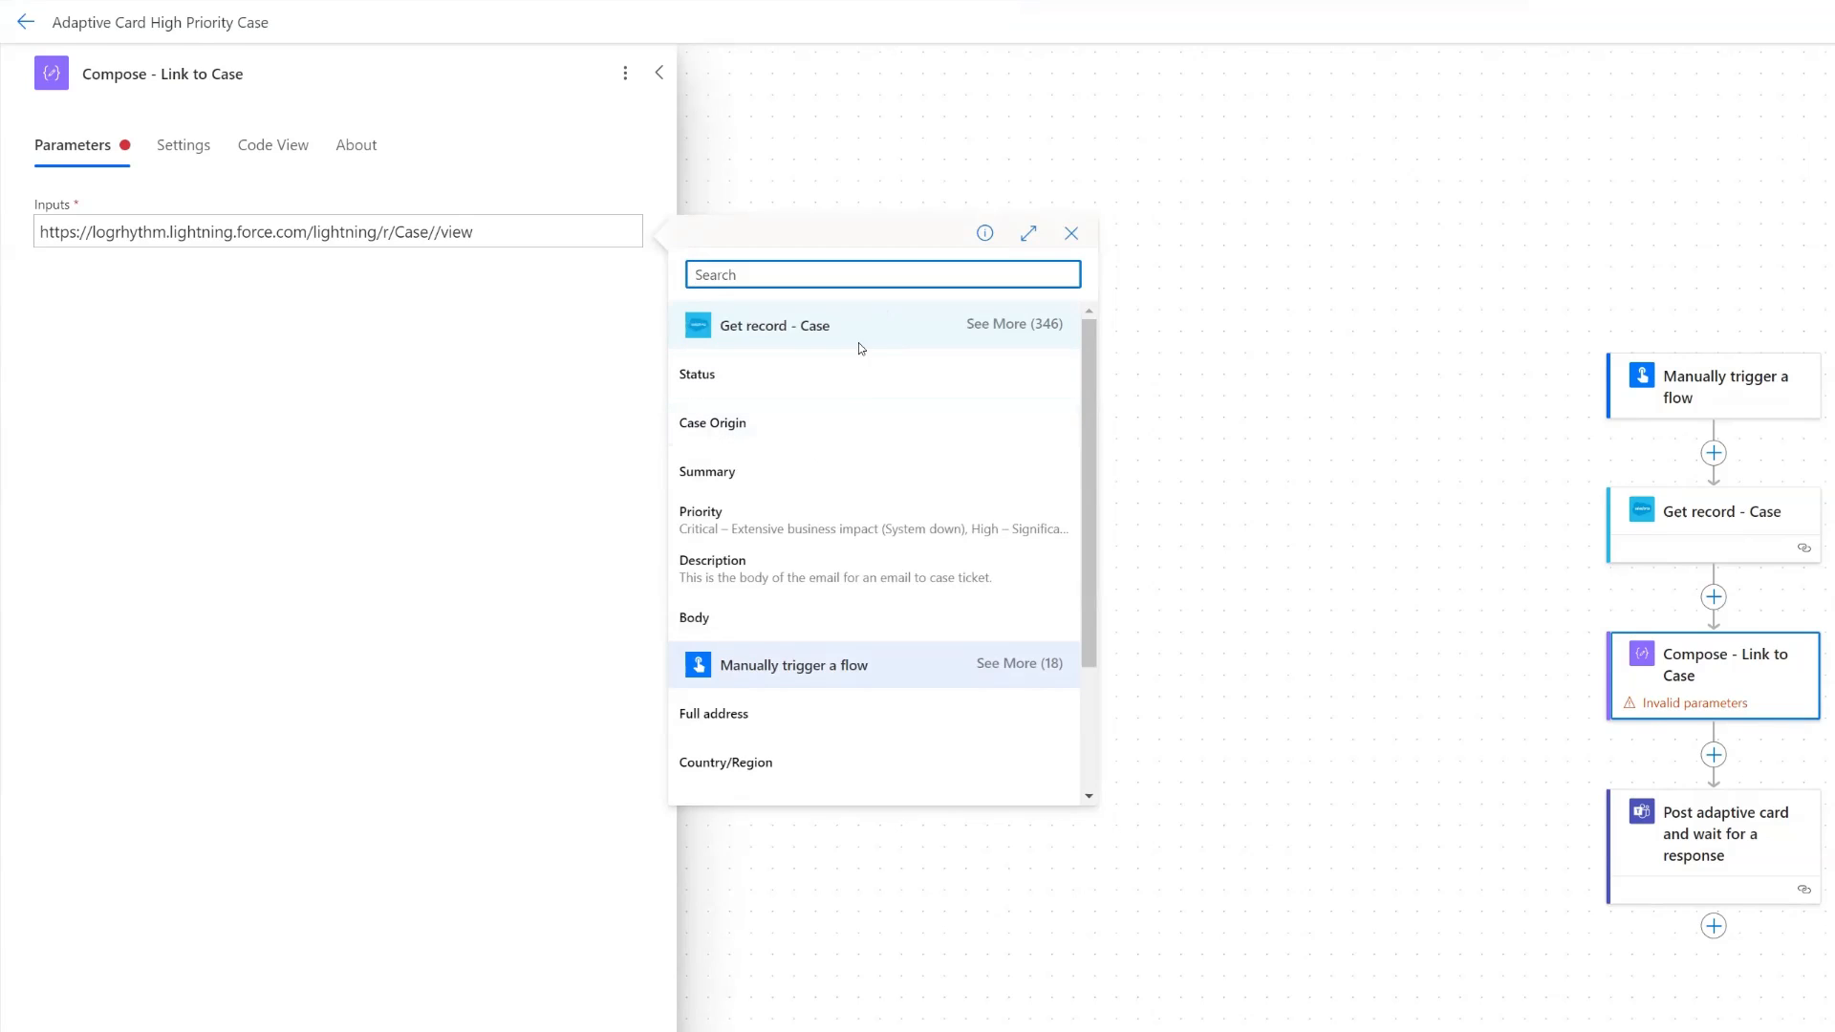
scroll(1014, 669, "down", 2)
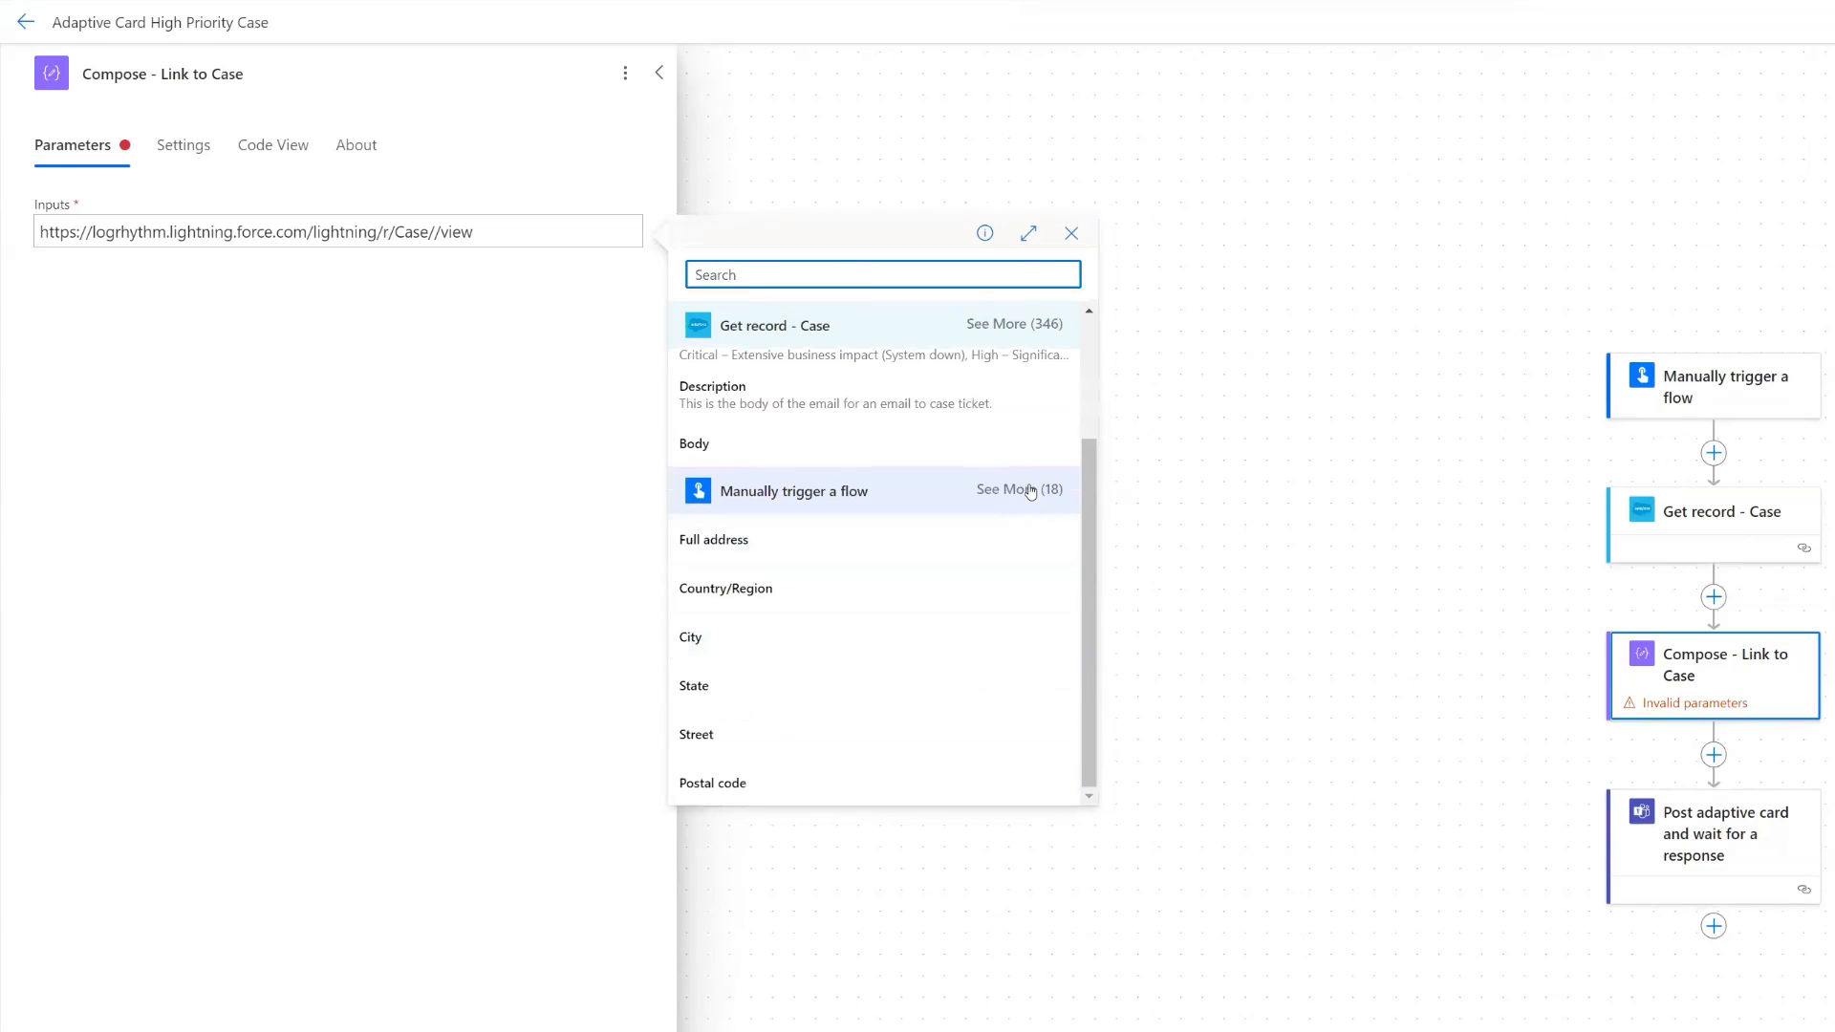
left_click(1023, 489)
scroll(959, 565, "down", 3)
scroll(784, 635, "down", 4)
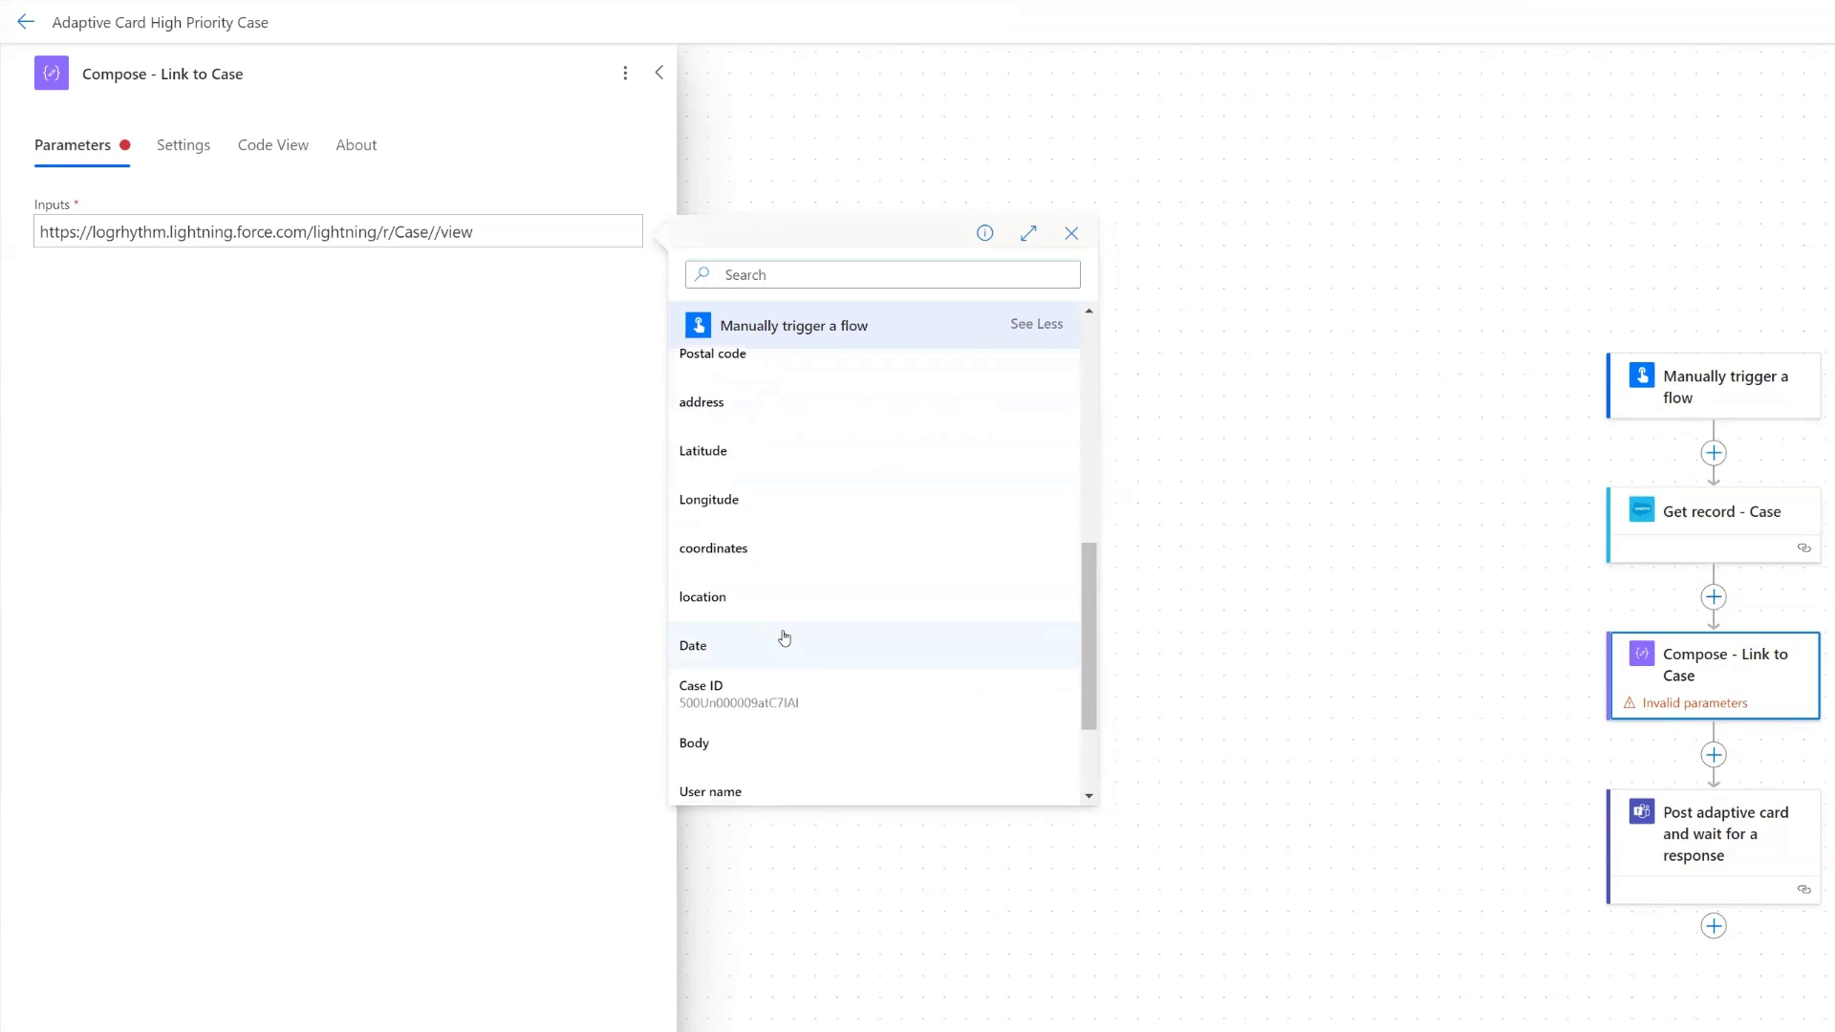
left_click(737, 586)
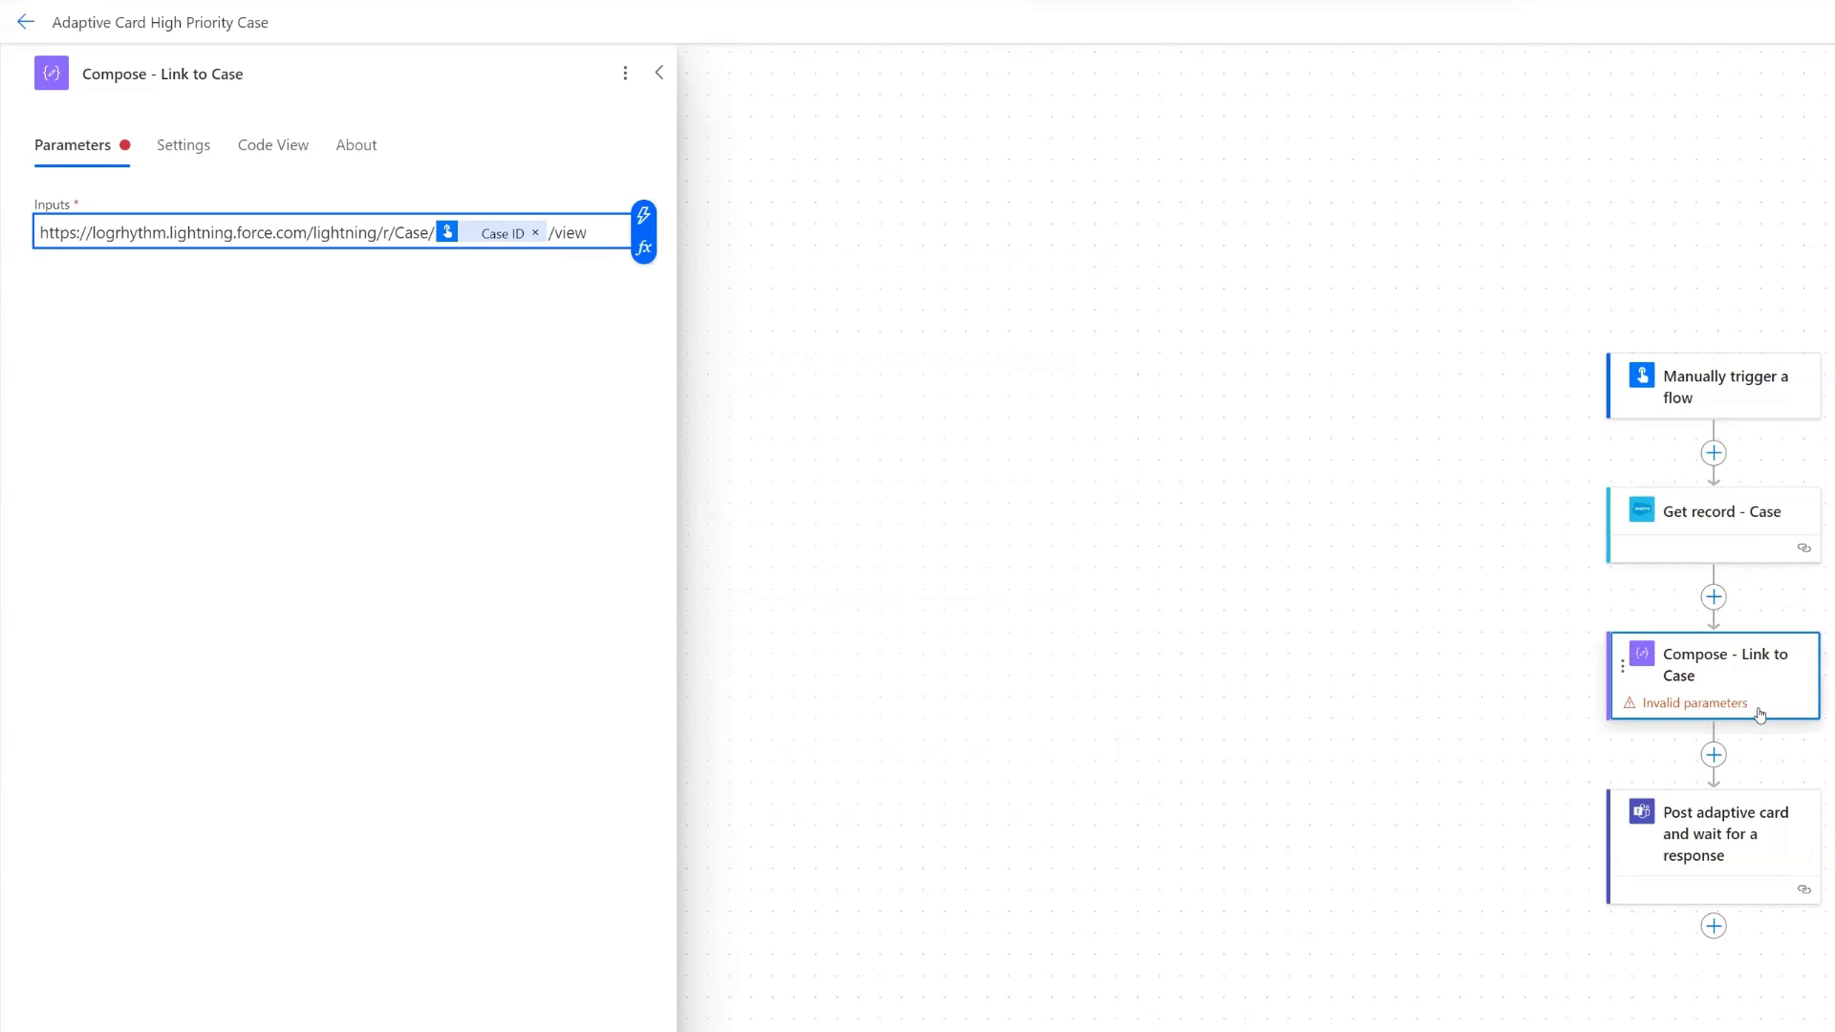
- Replace the placeholder text of the ac.CaseURL TextBlock in the adaptive card with the Outputs of Compose - Link to Case
left_click(1687, 831)
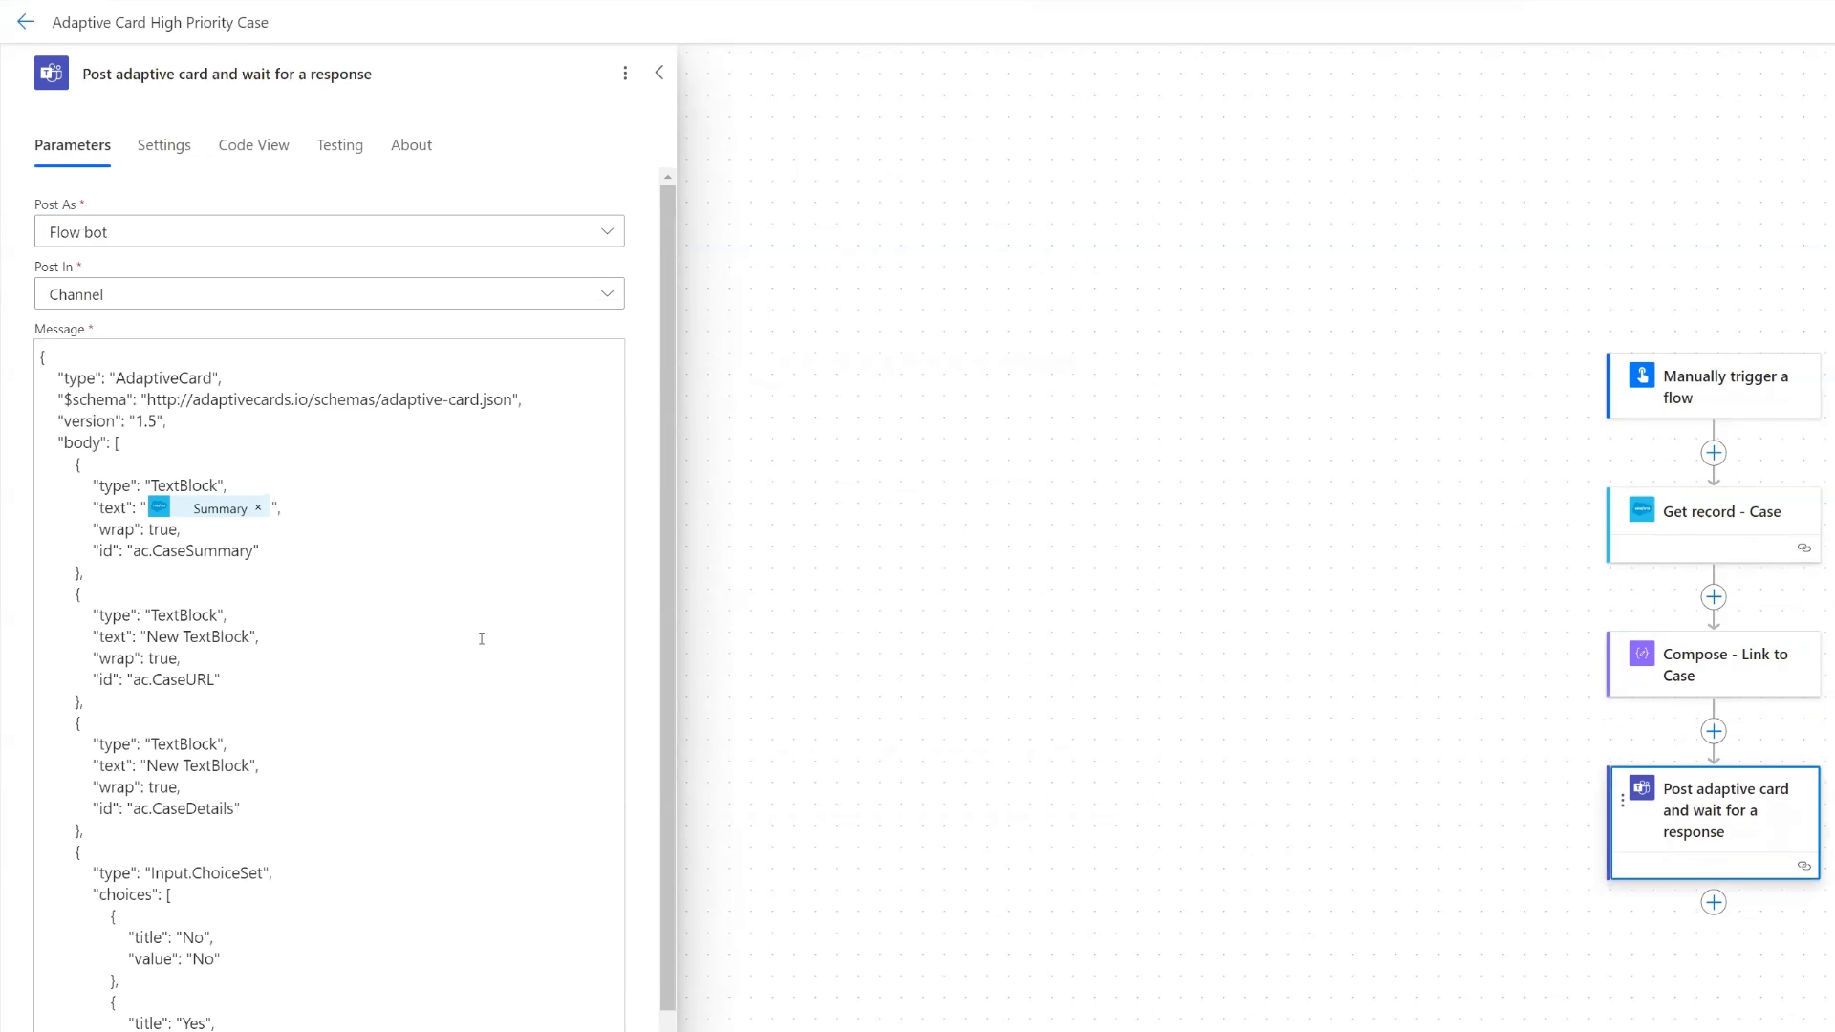
left_click(250, 636)
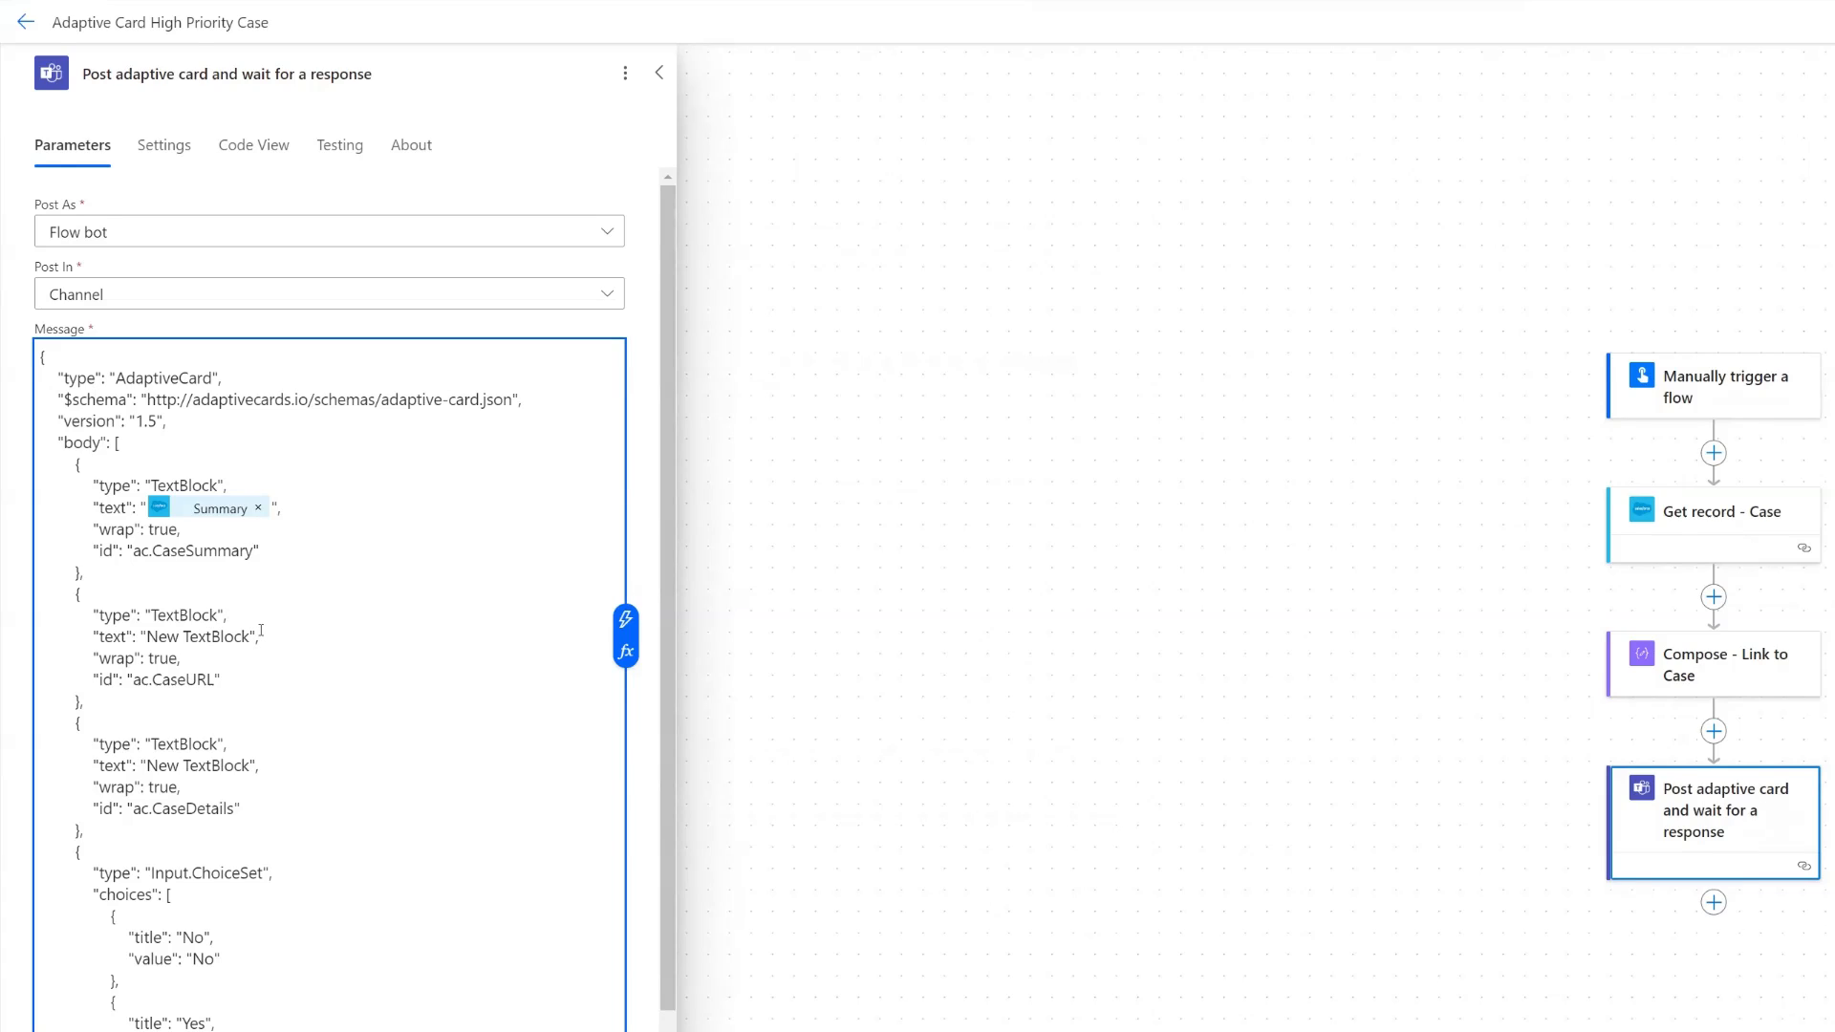
key("BackSpace")
key("BackSpace")
key("BackSpace")
key("BackSpace")
key("BackSpace")
key("BackSpace")
key("BackSpace")
key("BackSpace")
key("BackSpace")
key("BackSpace")
key("BackSpace")
key("BackSpace")
key("BackSpace")
left_click(625, 620)
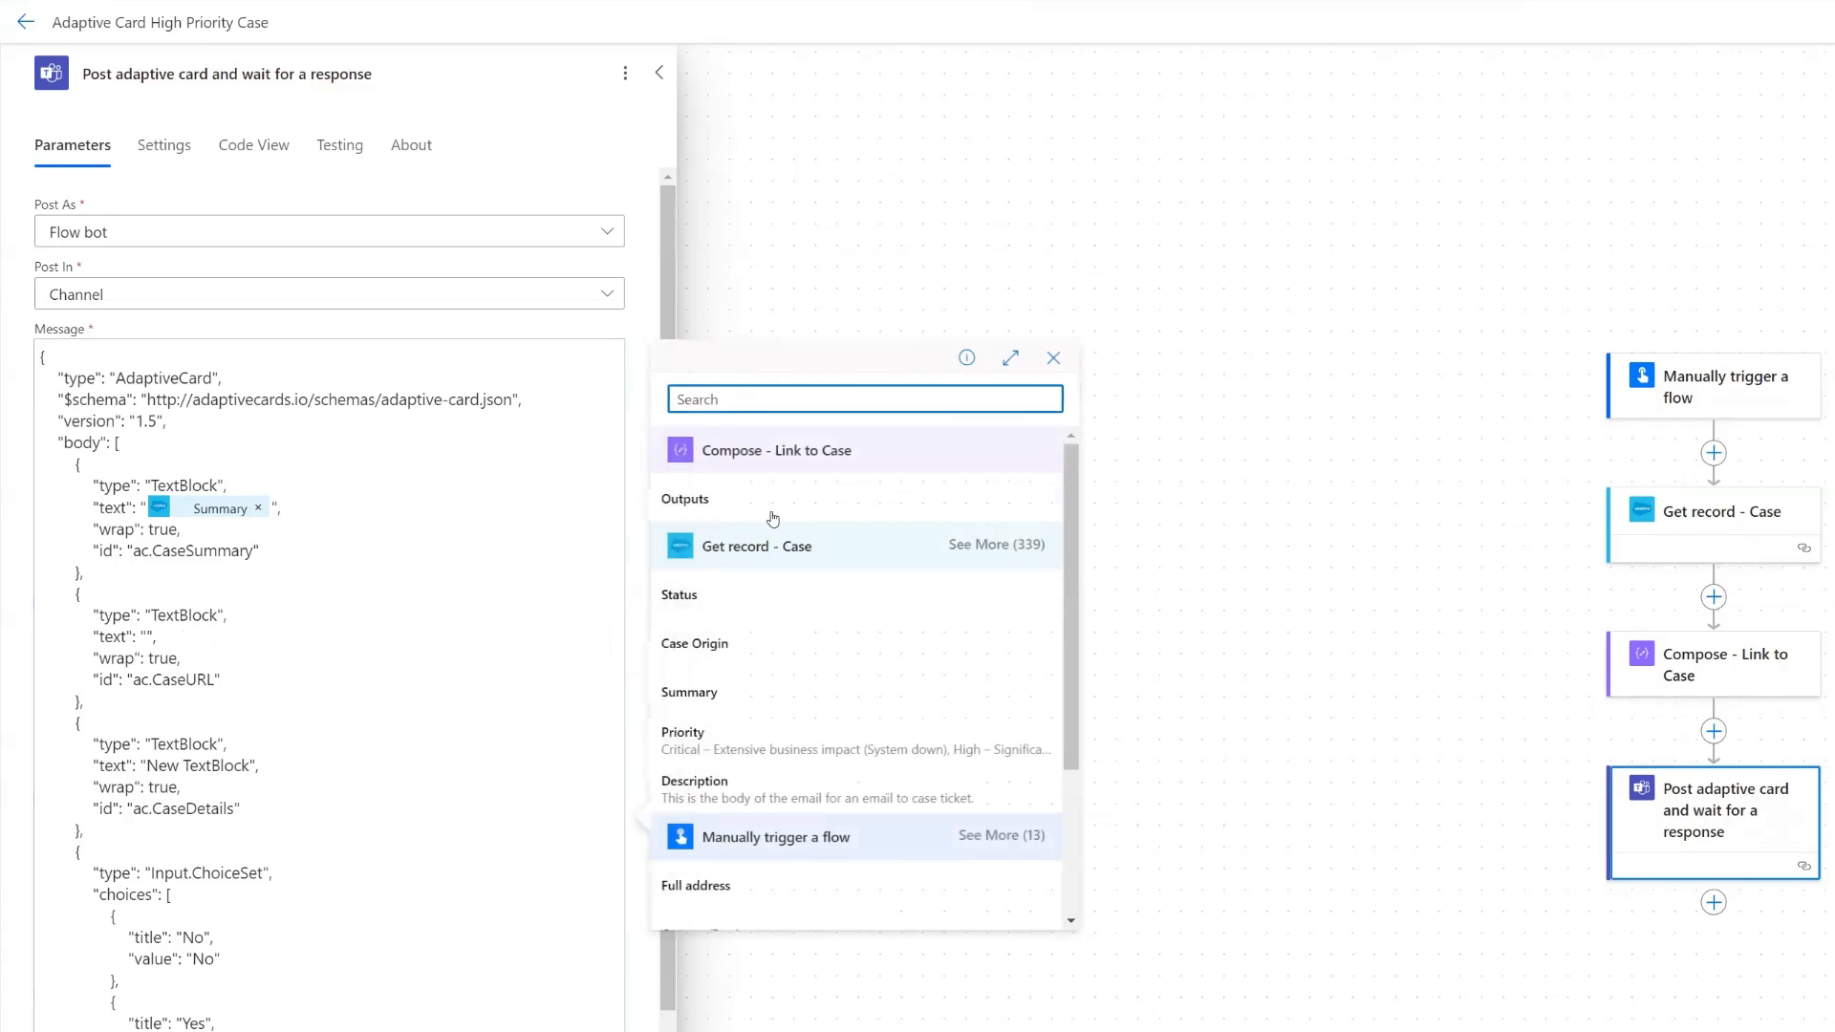
left_click(773, 501)
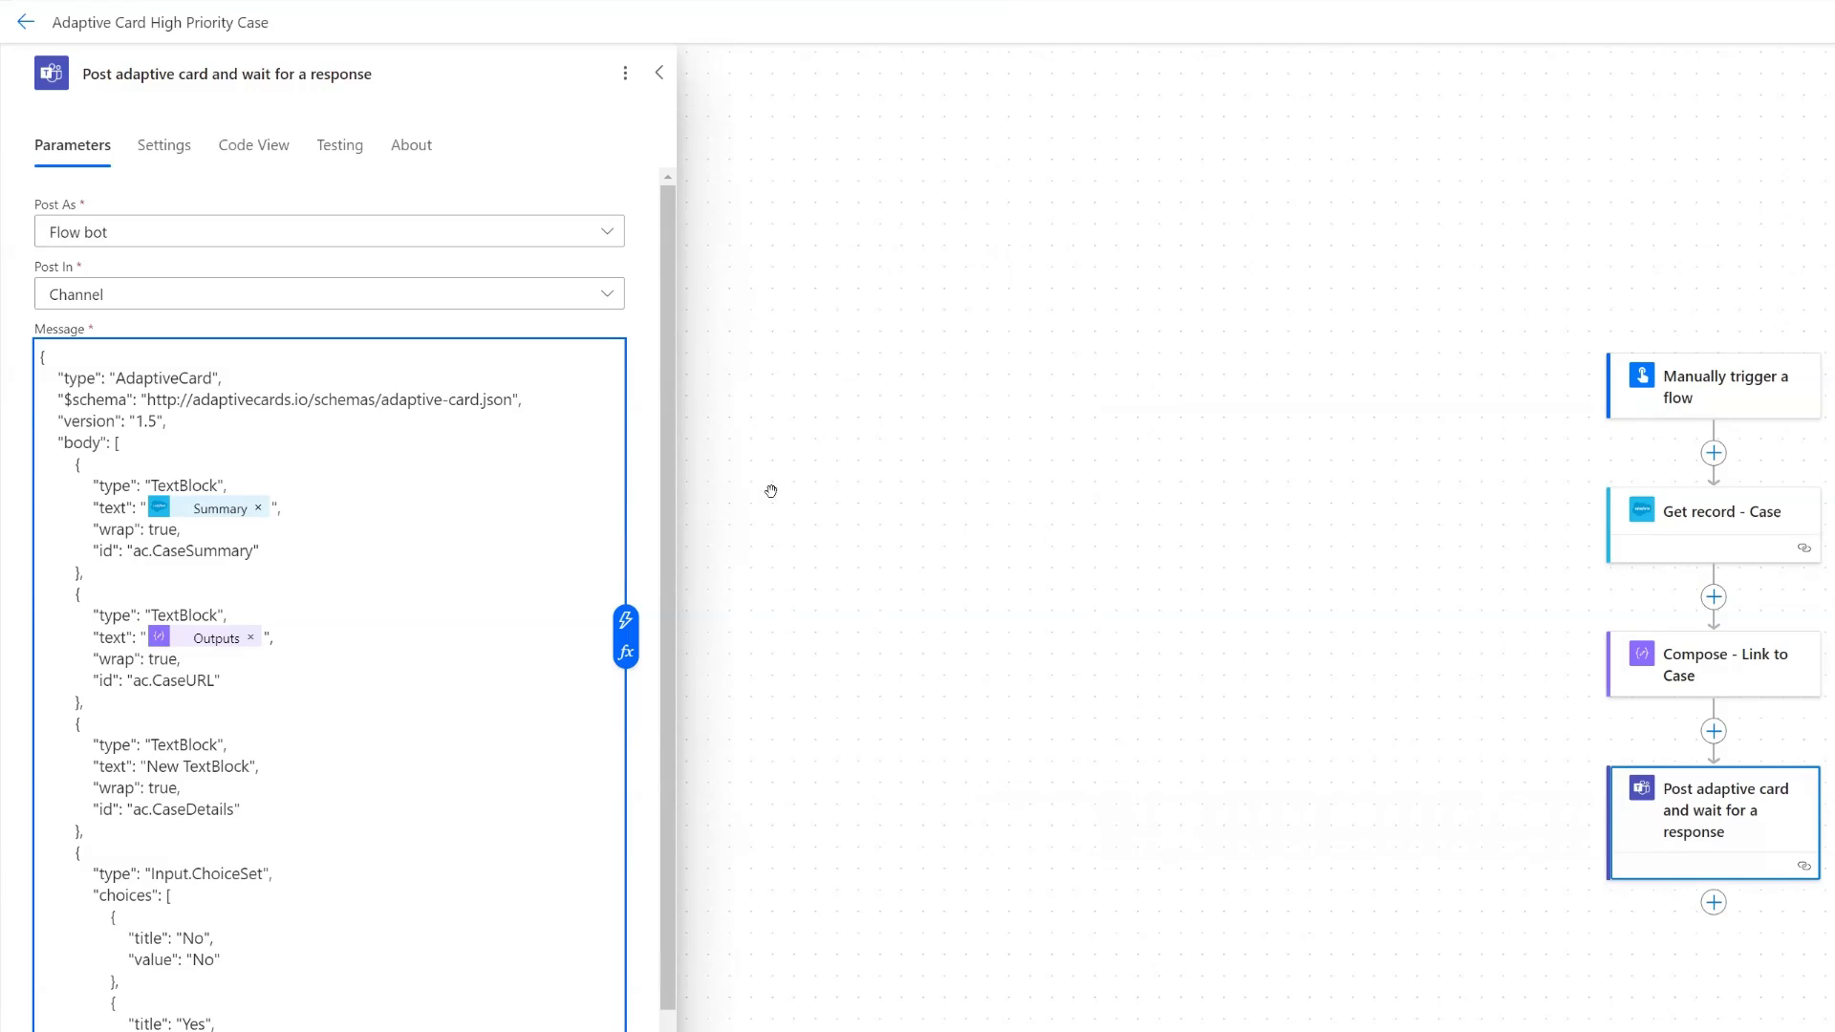
- Put an opening square bracket and the Case Number dynamic content from Get record - Case before Outputs in the ac.CaseURL text
left_click(1724, 669)
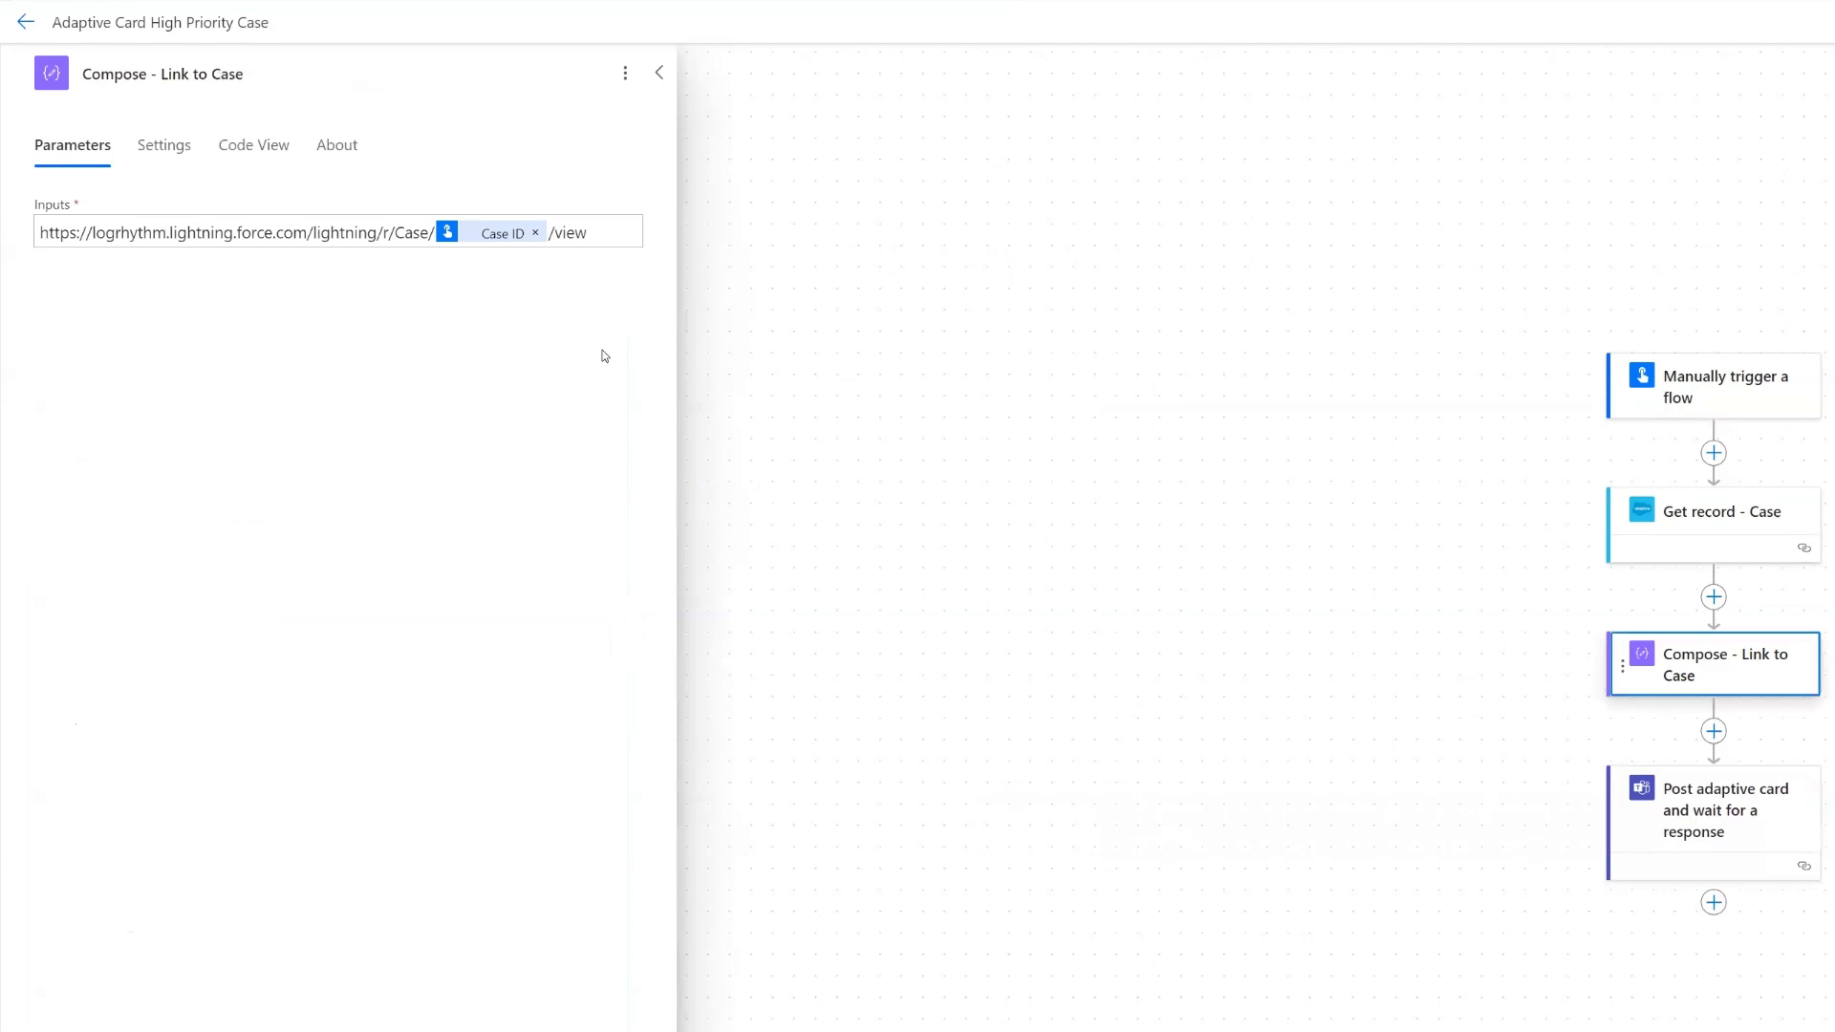
left_click(1748, 799)
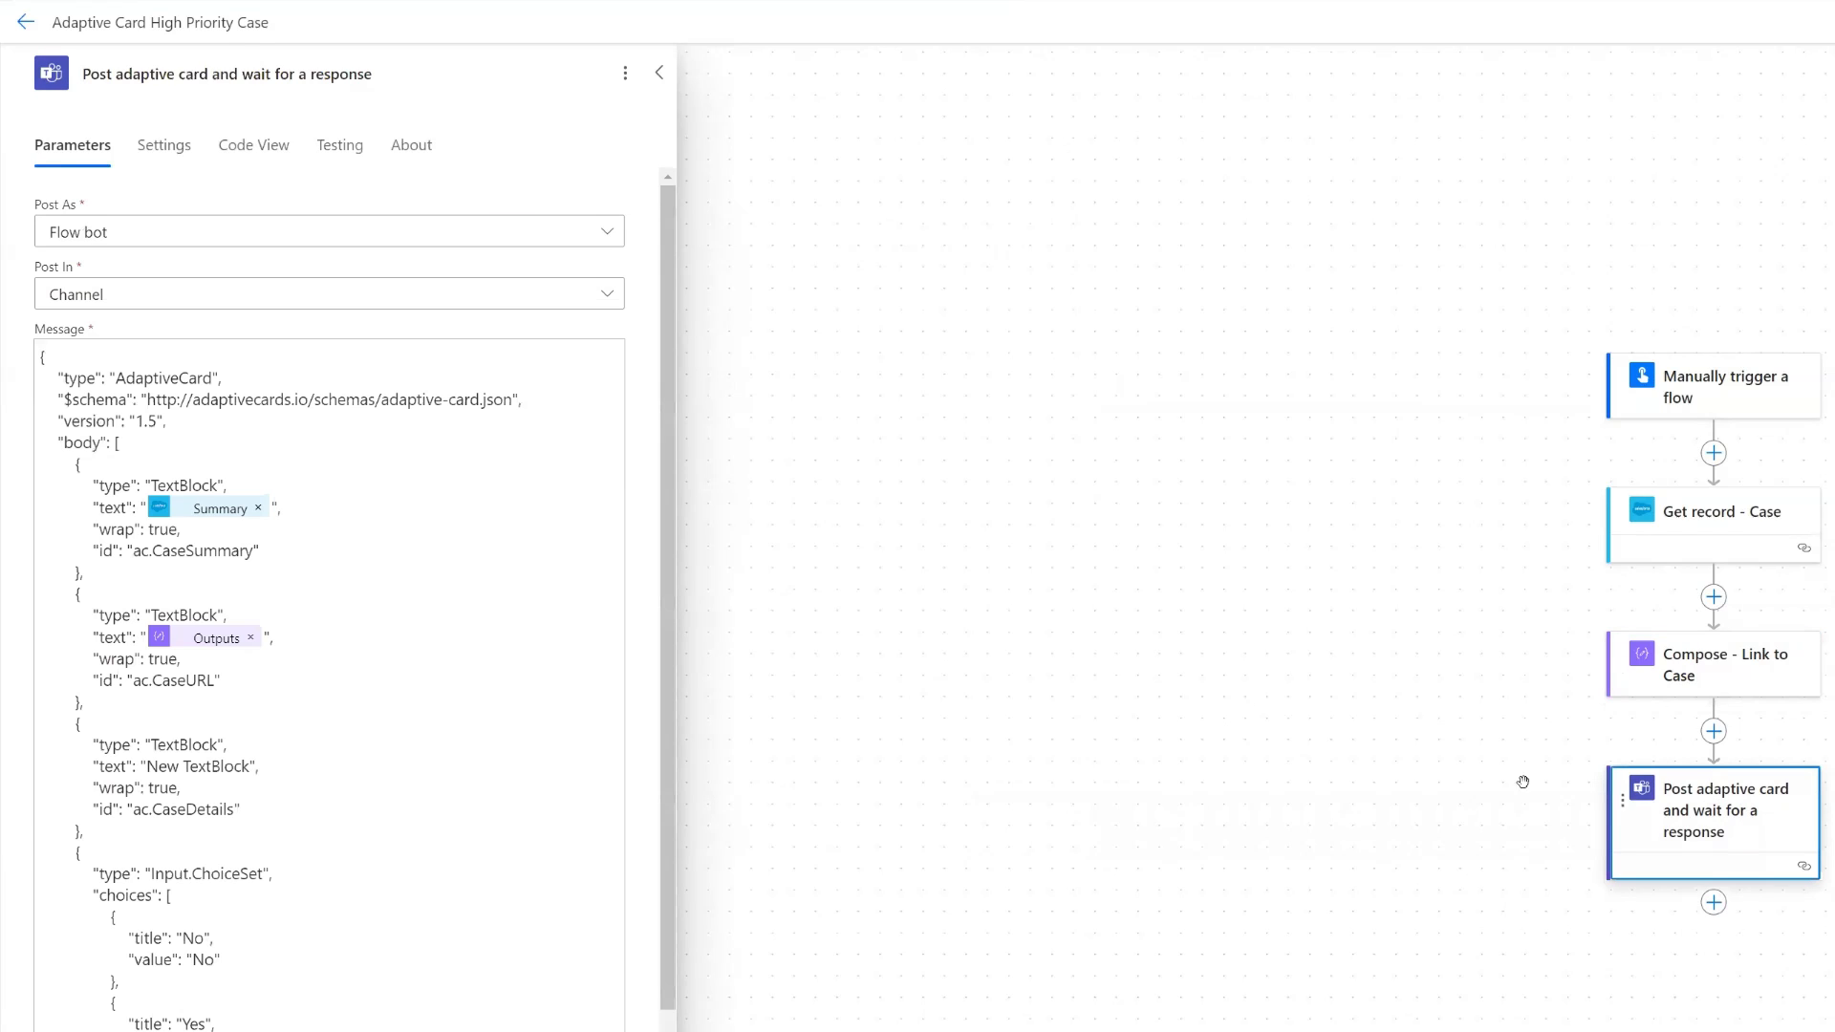
left_click(141, 631)
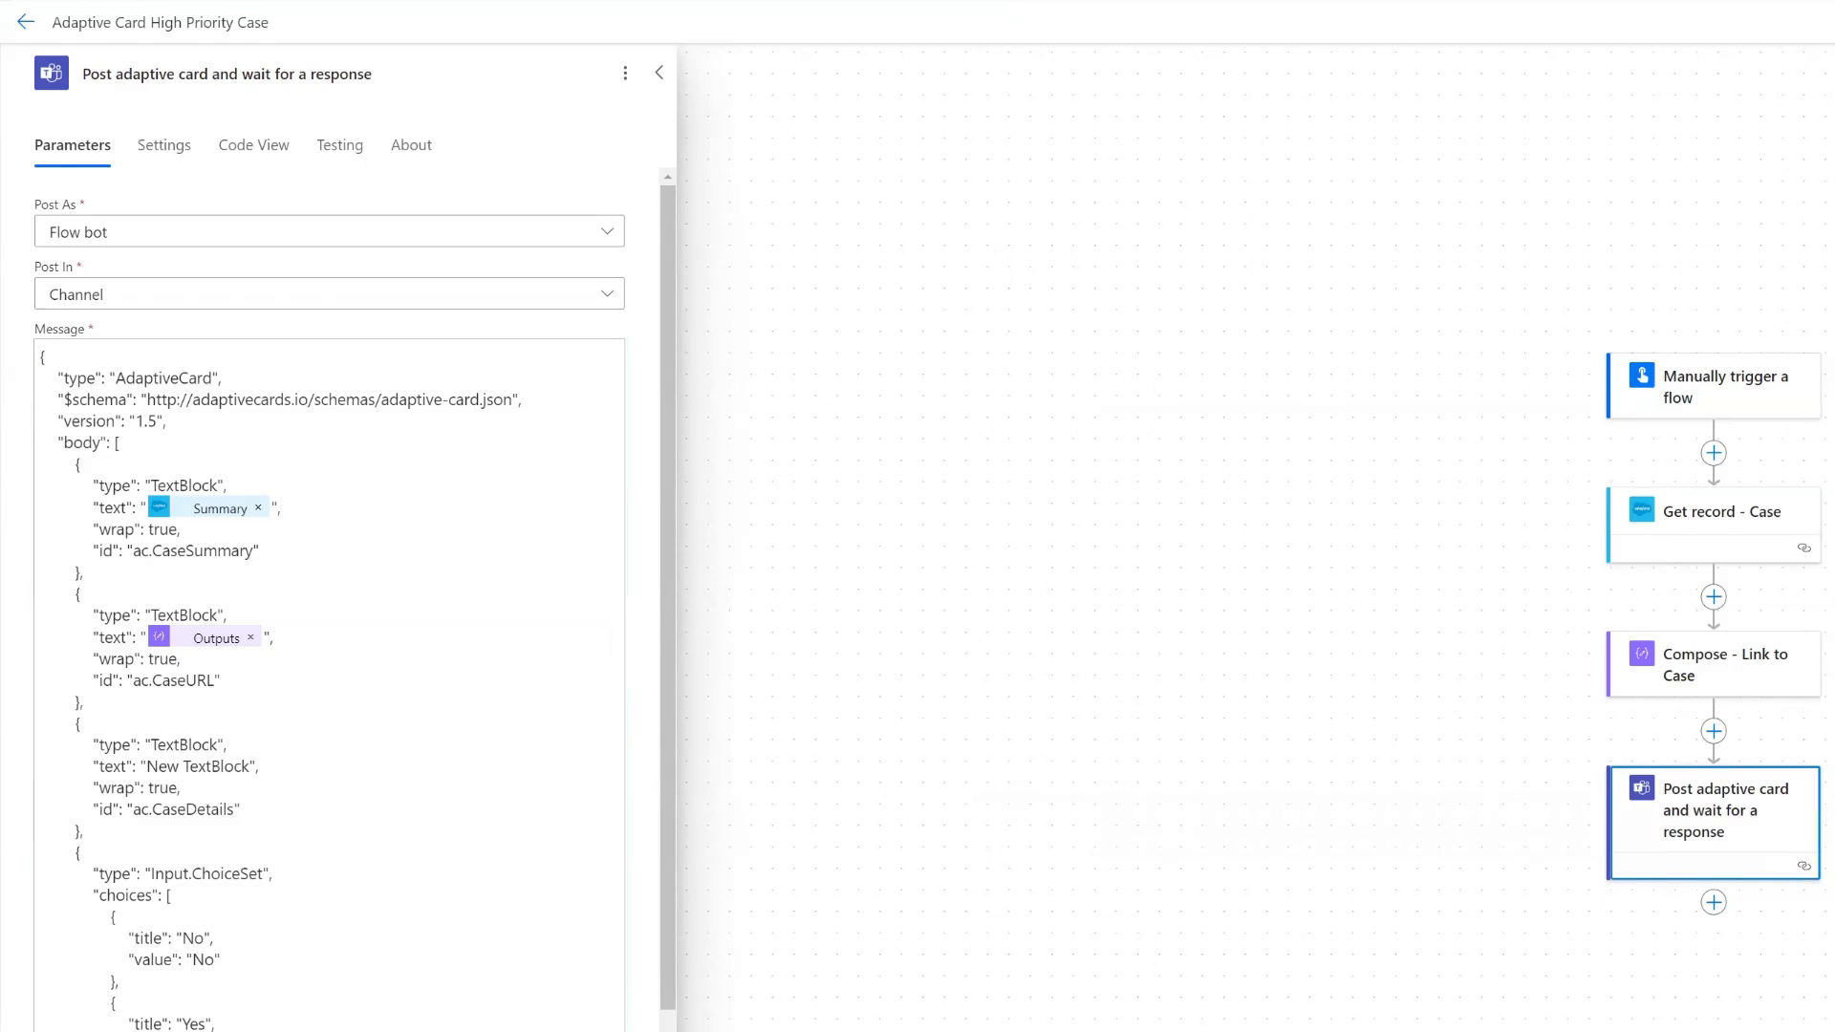
key("alt+Tab")
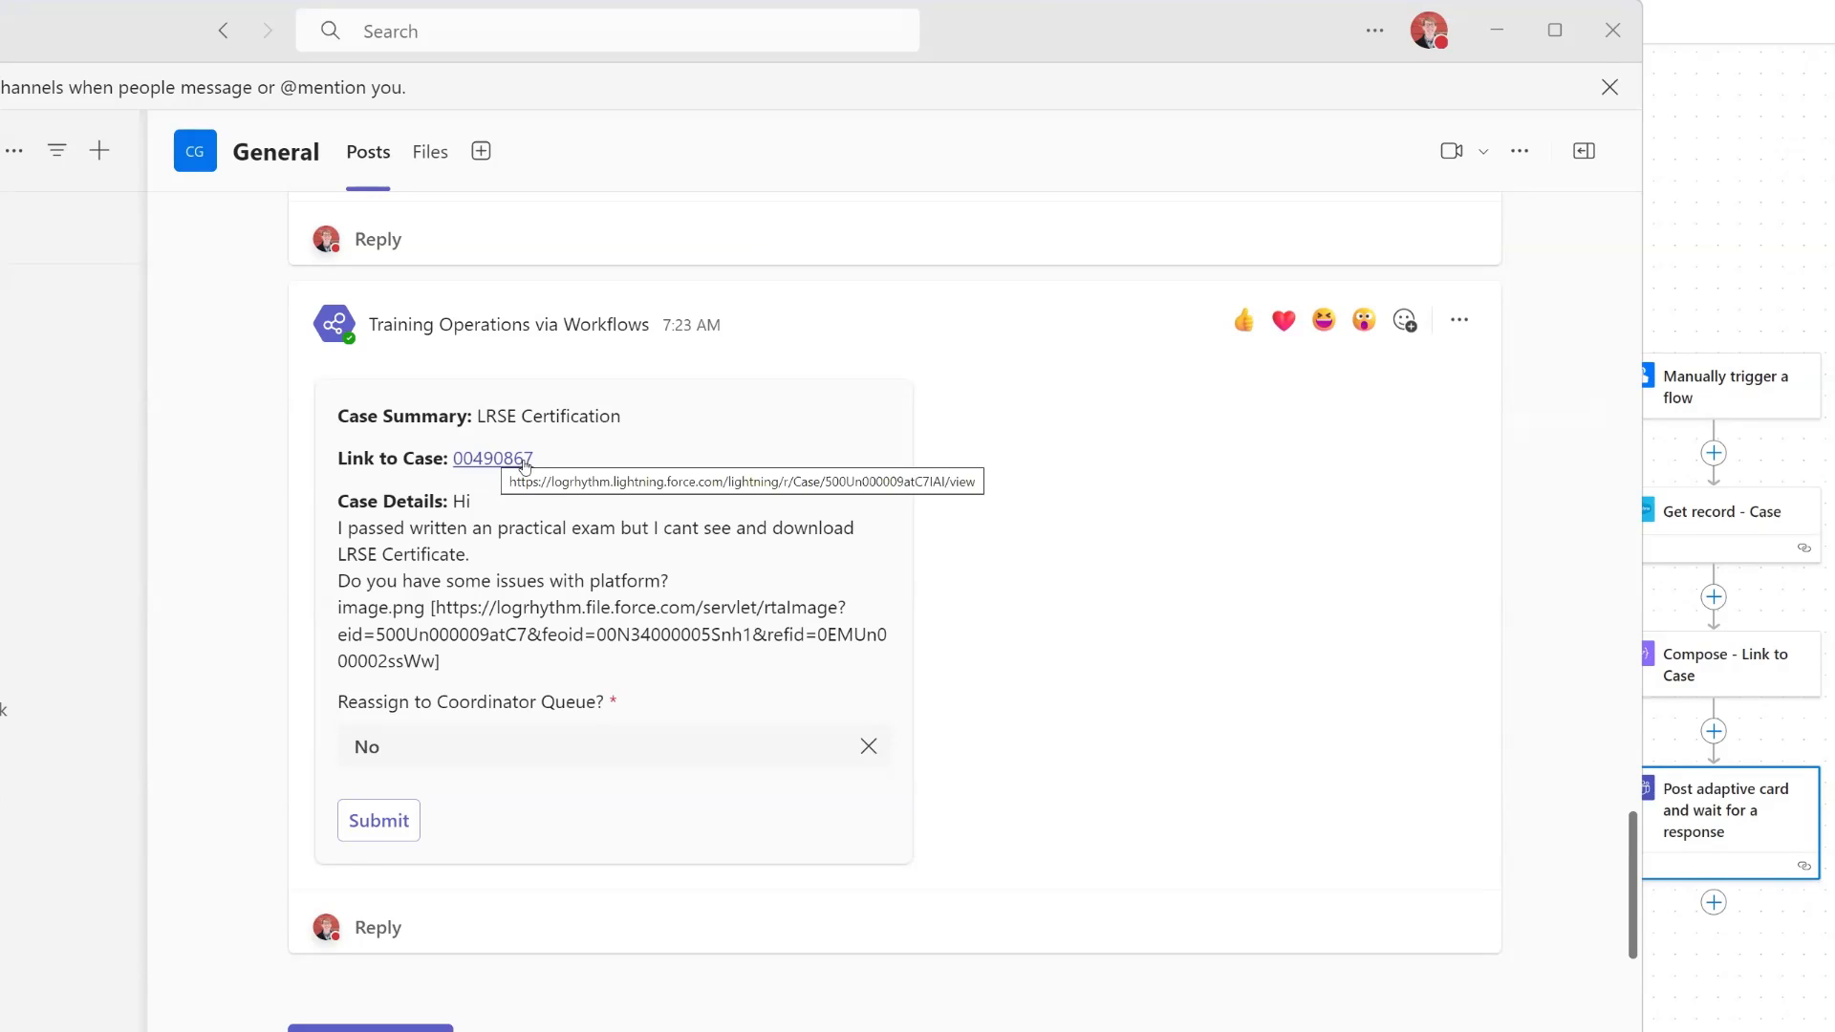
left_click(1506, 32)
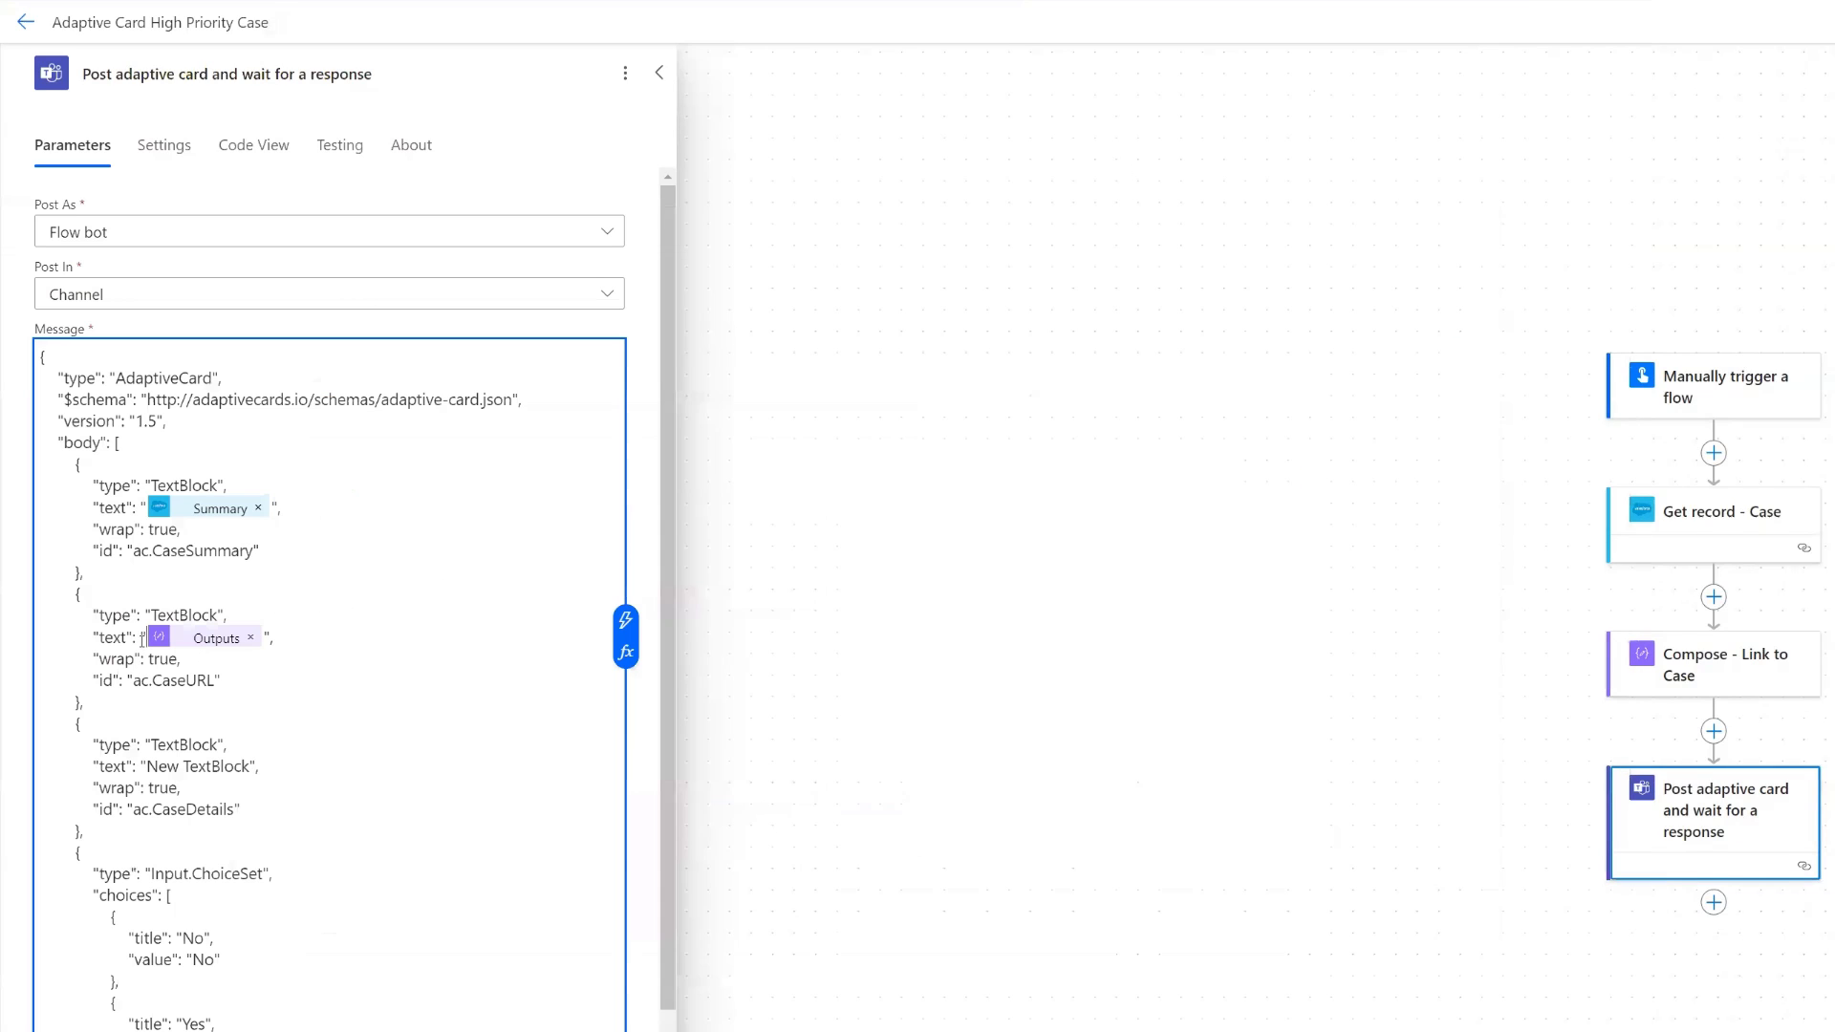
type("[")
left_click(625, 620)
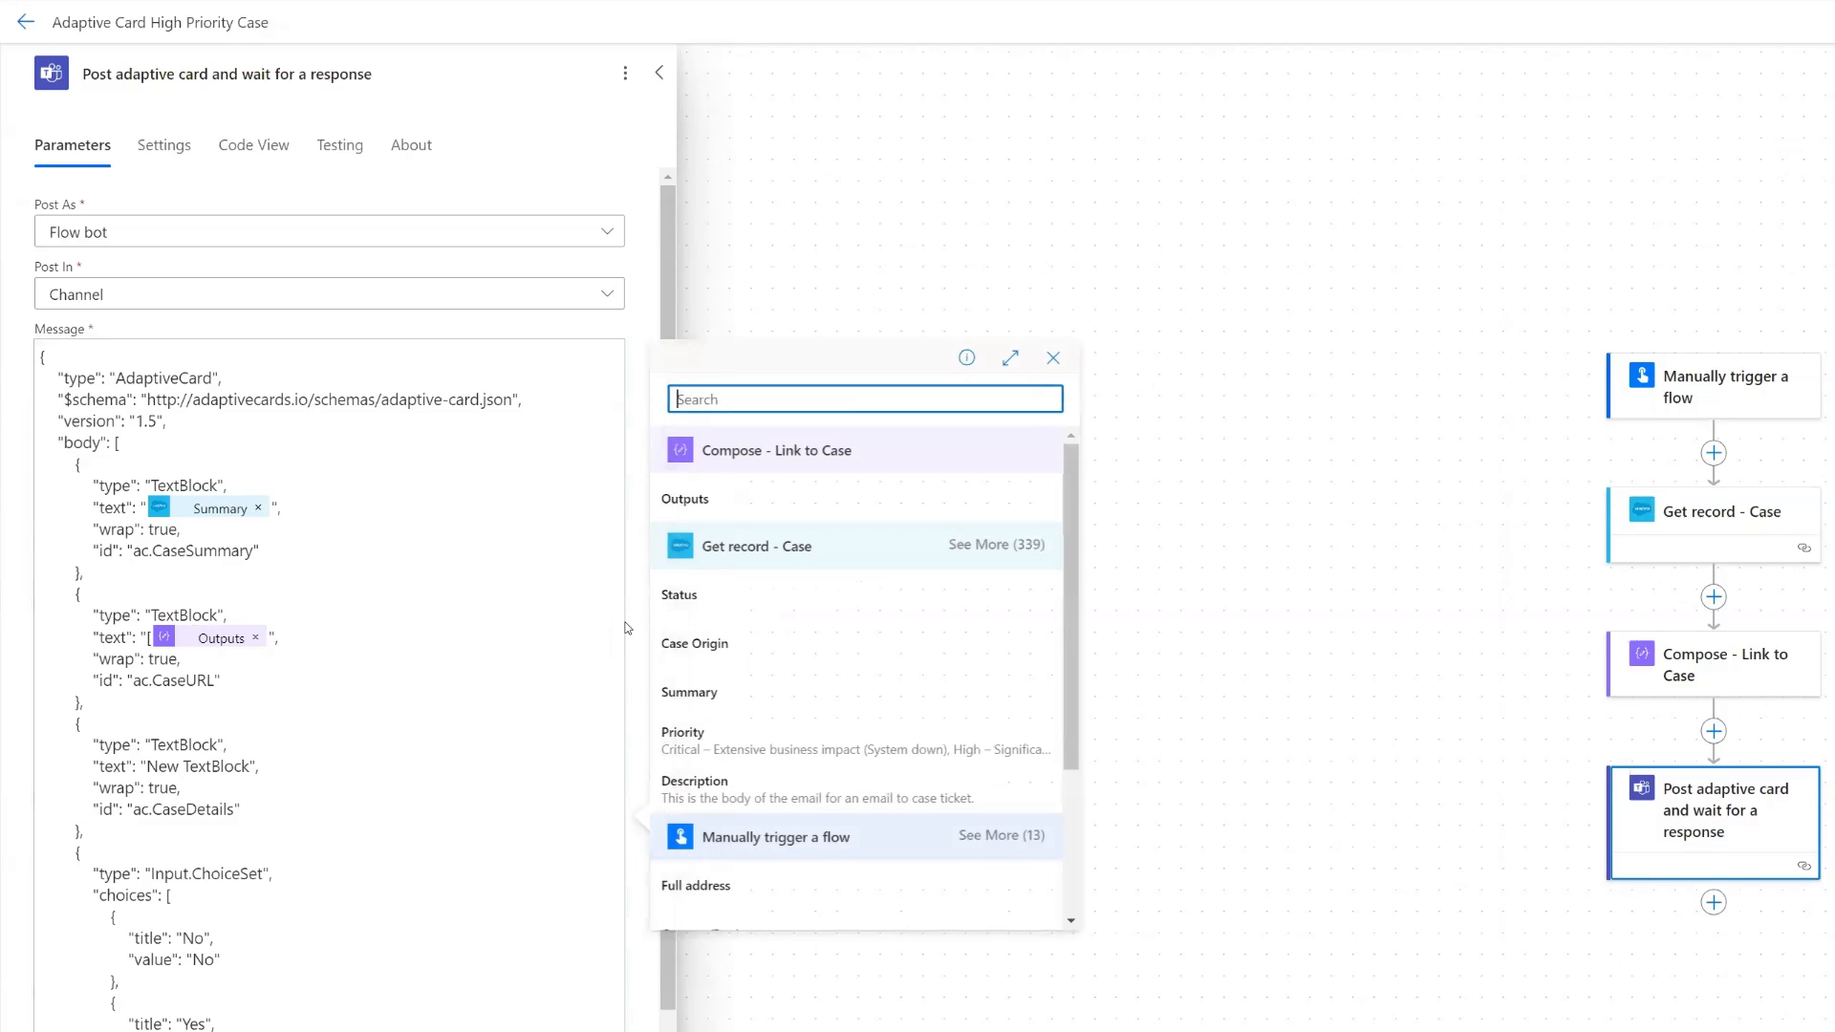
left_click(1002, 546)
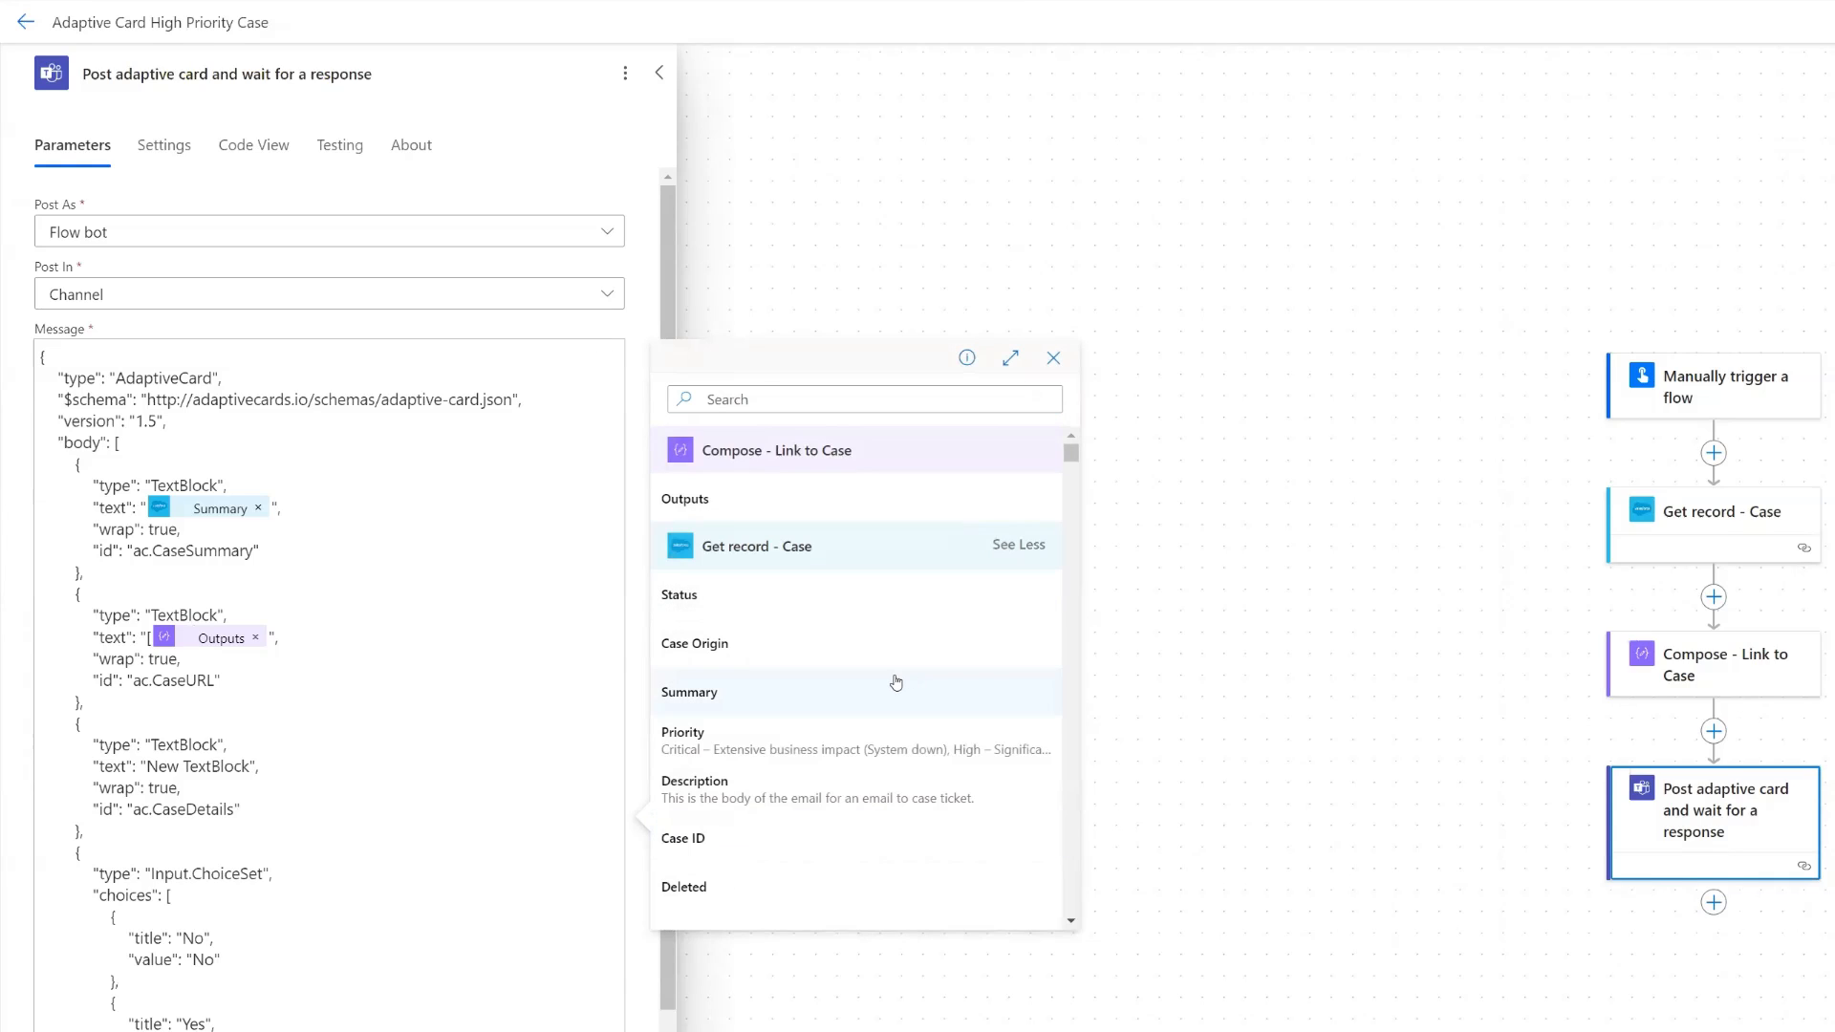
scroll(897, 681, "down", 1)
left_click(823, 830)
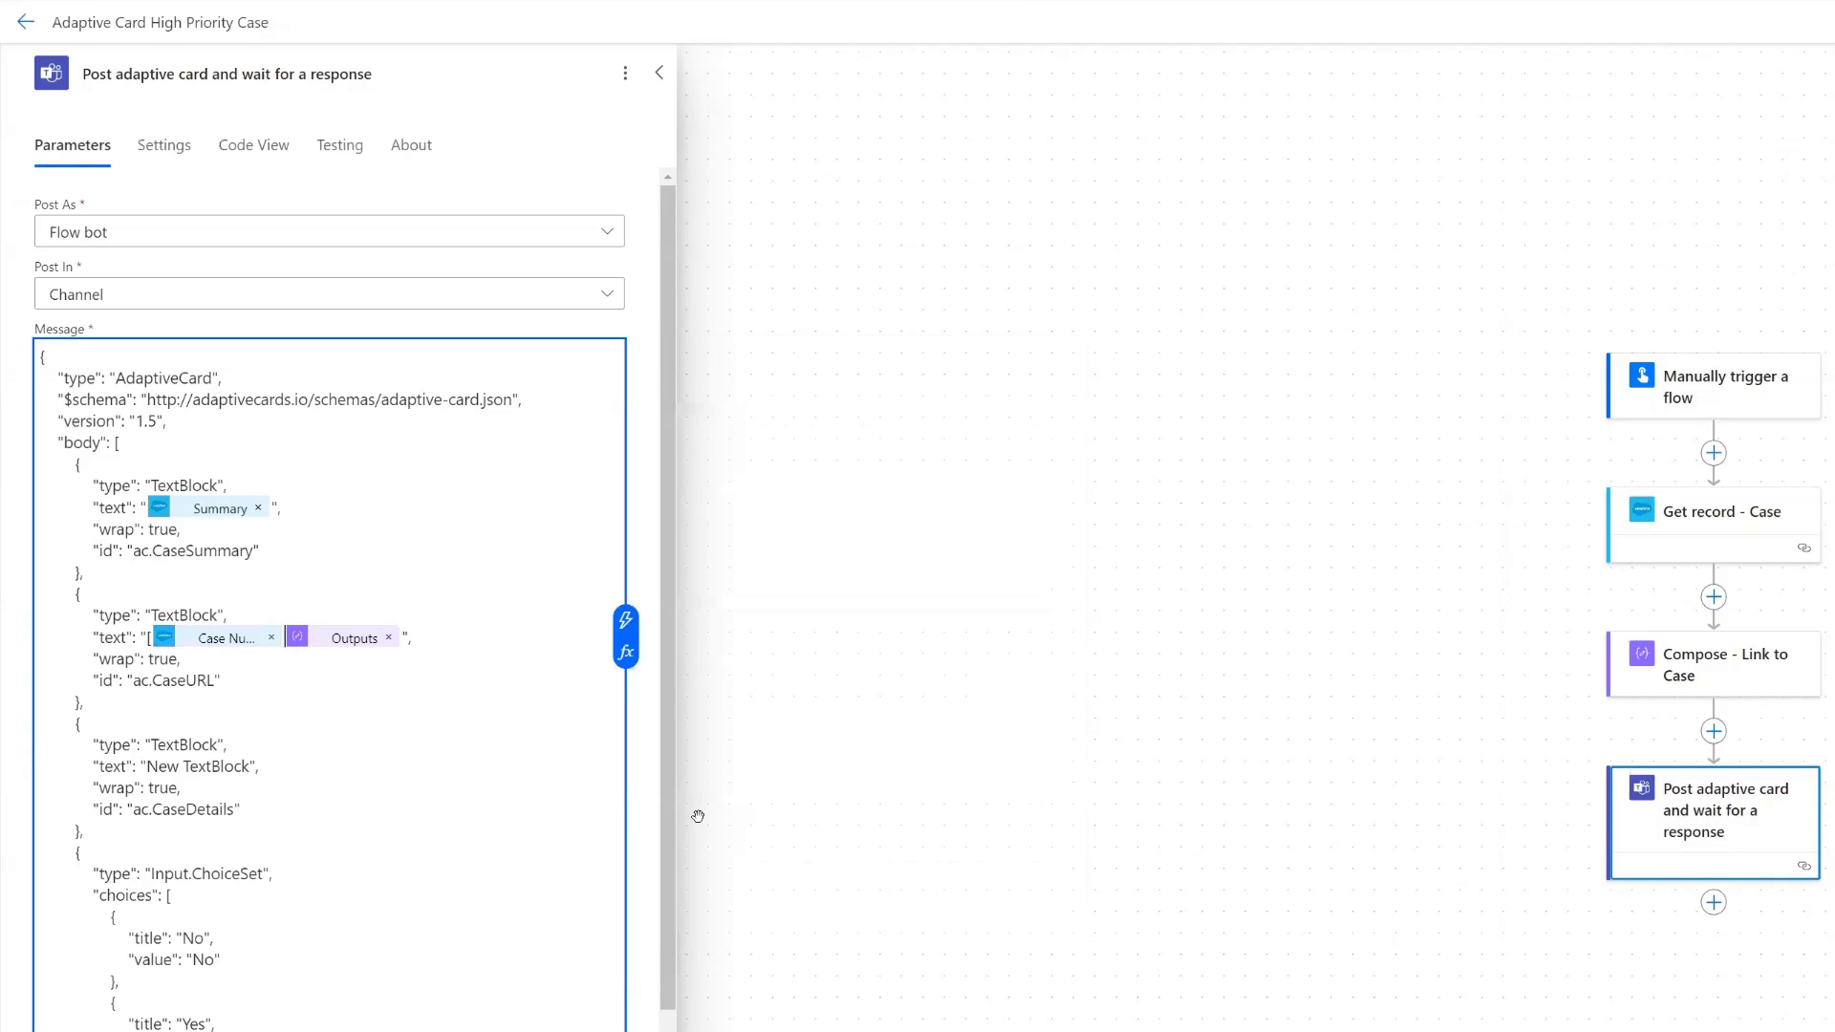
- Close the square bracket after Case Number and enclose Outputs in parentheses to form a Markdown link
type("](")
type(")")
- Replace the placeholder text of the ac.CaseDetails TextBlock with the Details dynamic content from Get record - Case
left_click(249, 767)
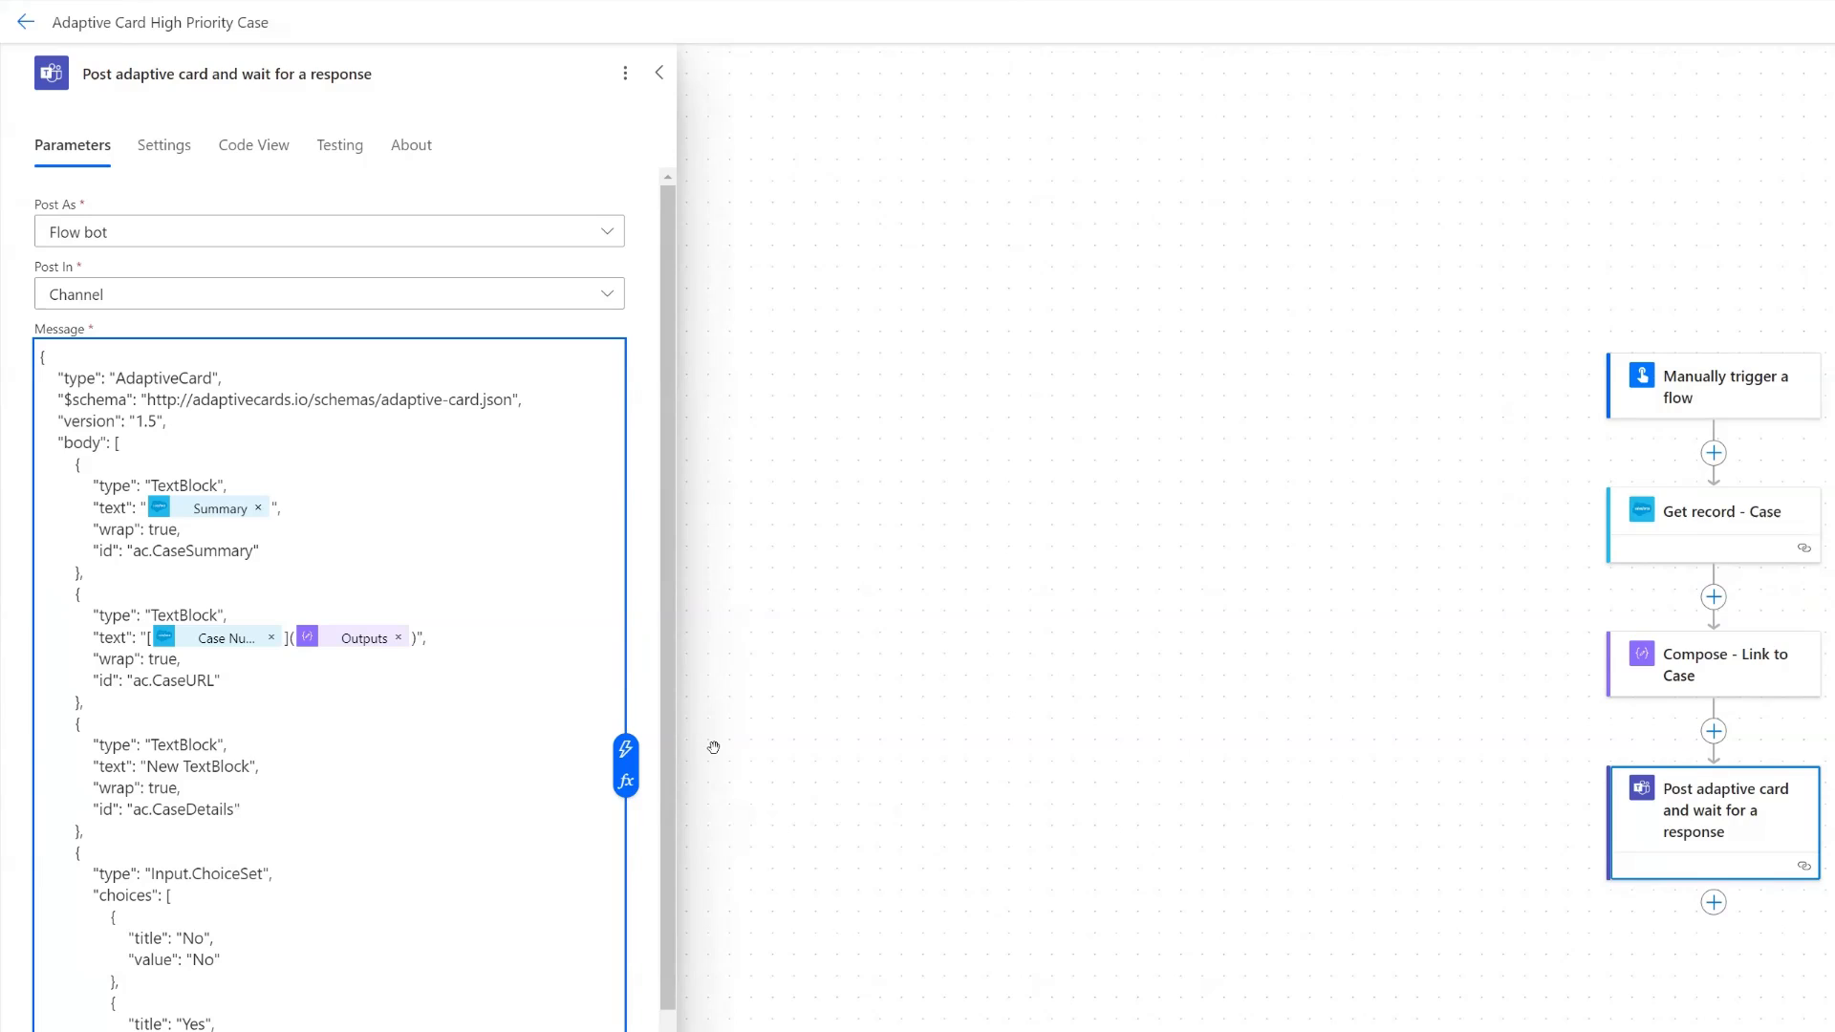
key("BackSpace")
key("BackSpace")
key("BackSpace")
key("BackSpace")
key("BackSpace")
key("BackSpace")
key("BackSpace")
key("BackSpace")
key("BackSpace")
key("BackSpace")
key("BackSpace")
key("BackSpace")
key("BackSpace")
left_click(625, 748)
left_click(997, 545)
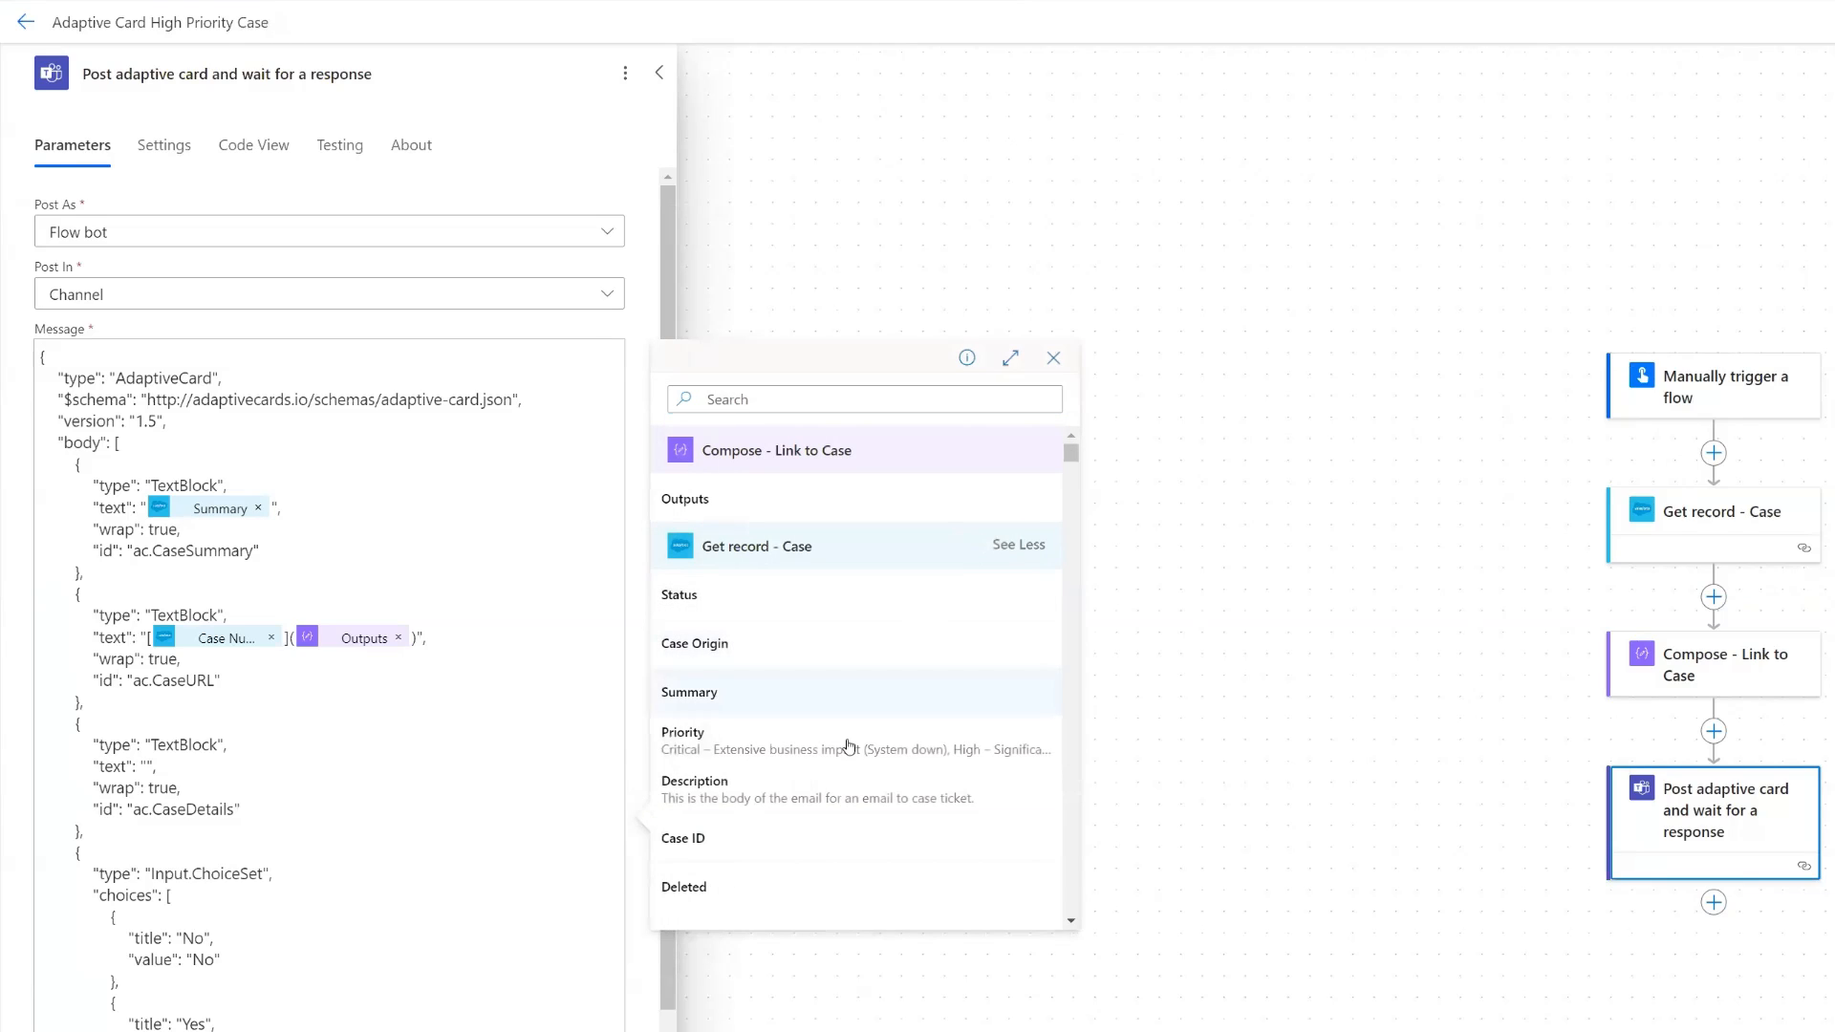
scroll(768, 822, "down", 1)
scroll(768, 822, "down", 1)
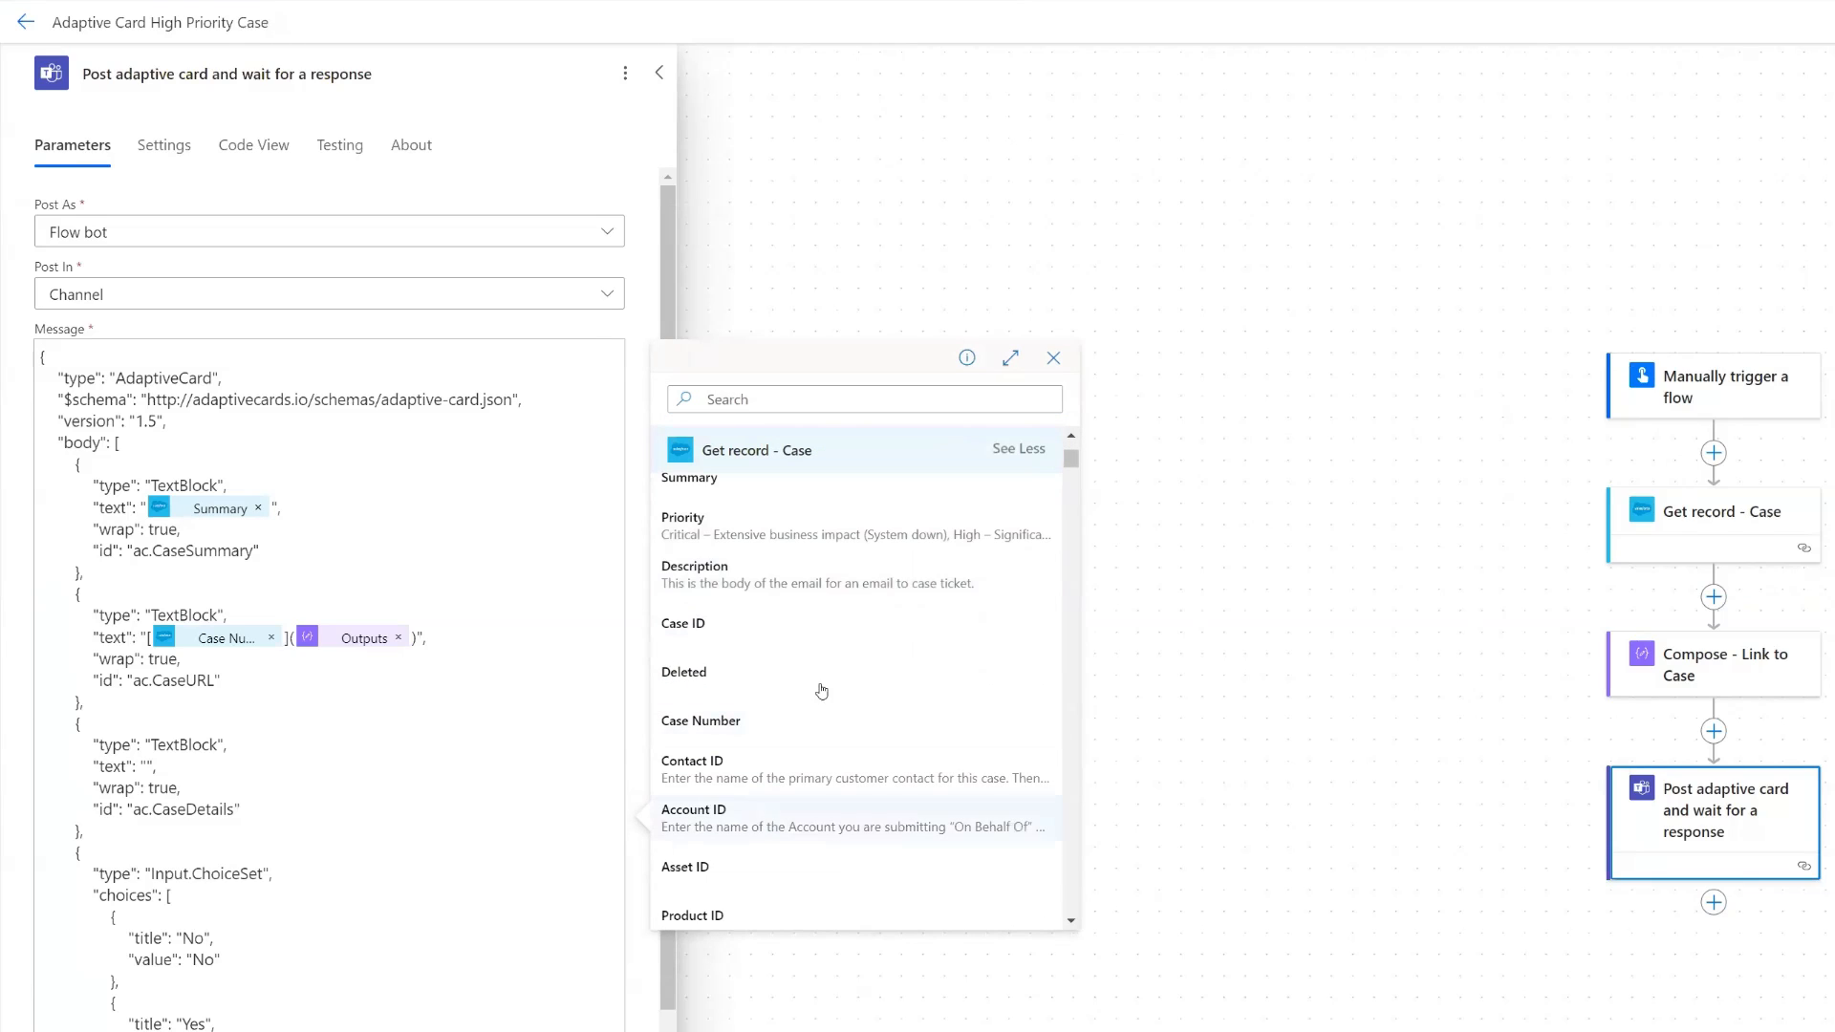
left_click(835, 400)
type("details")
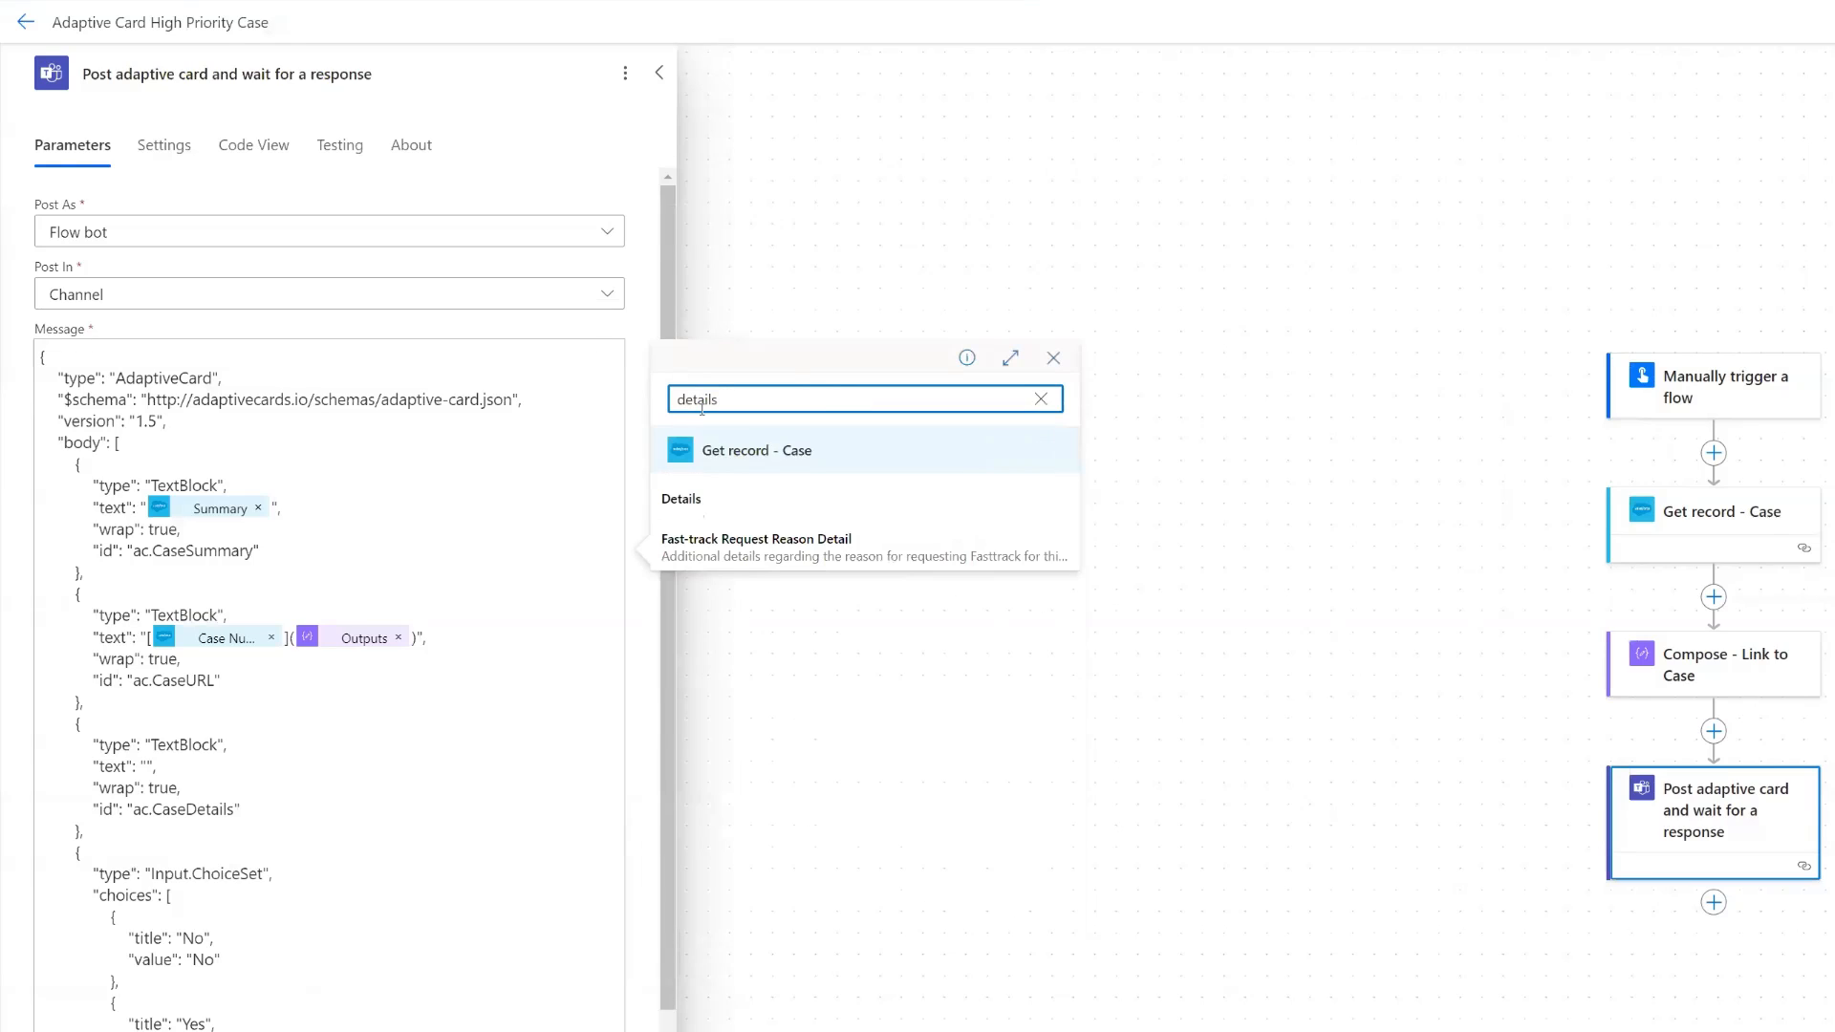
left_click(713, 498)
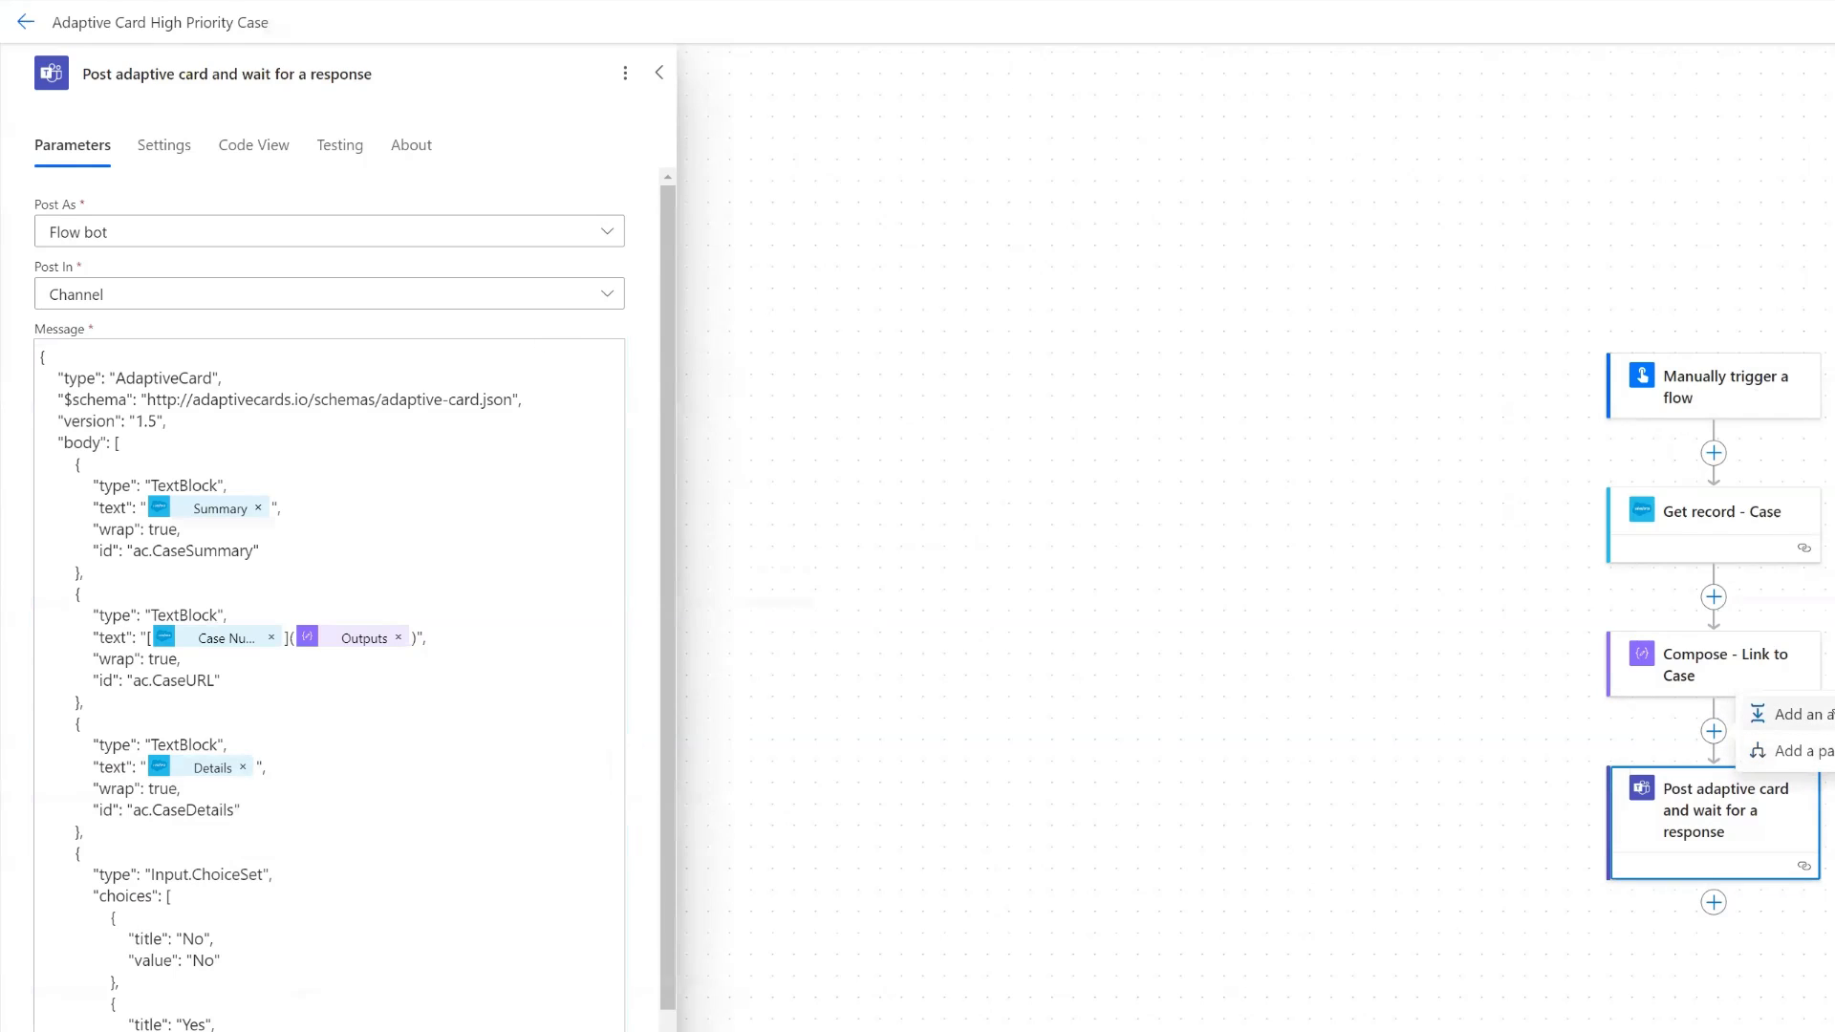
- Add the Content Conversion action Html to text between Compose - Link to Case and the adaptive card action
left_click(1787, 715)
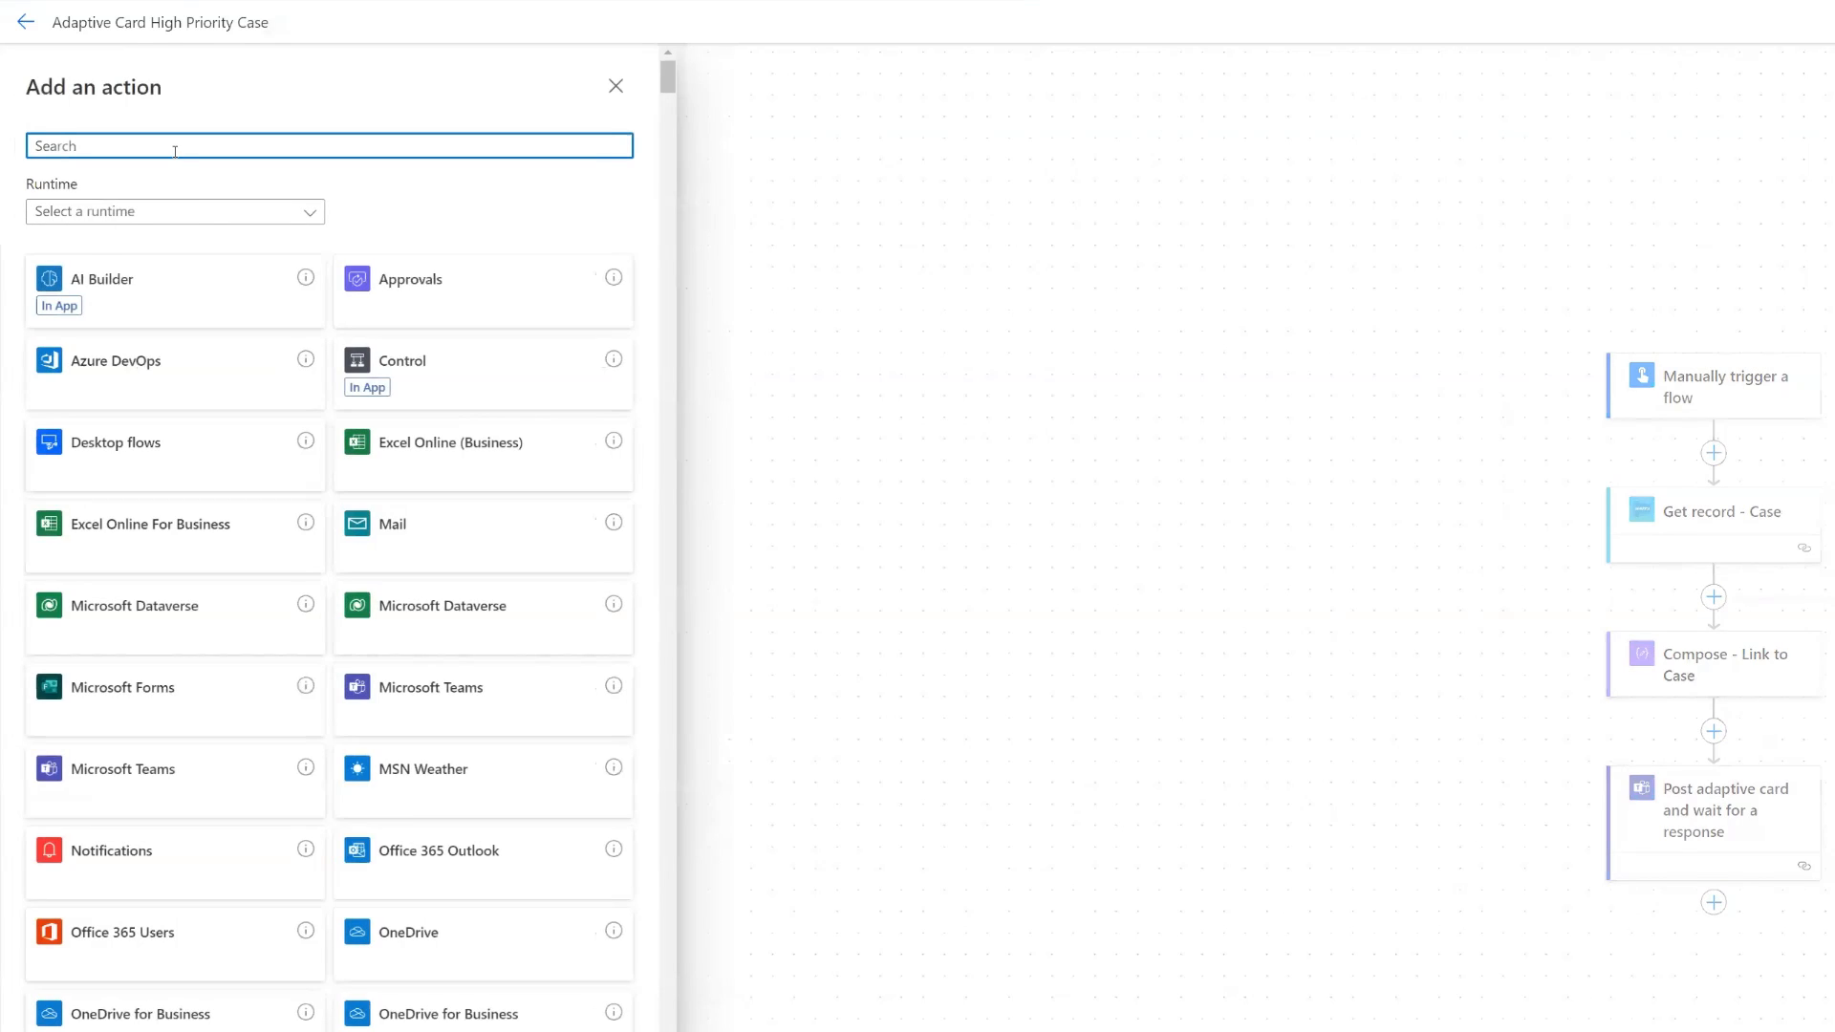
type("html to text")
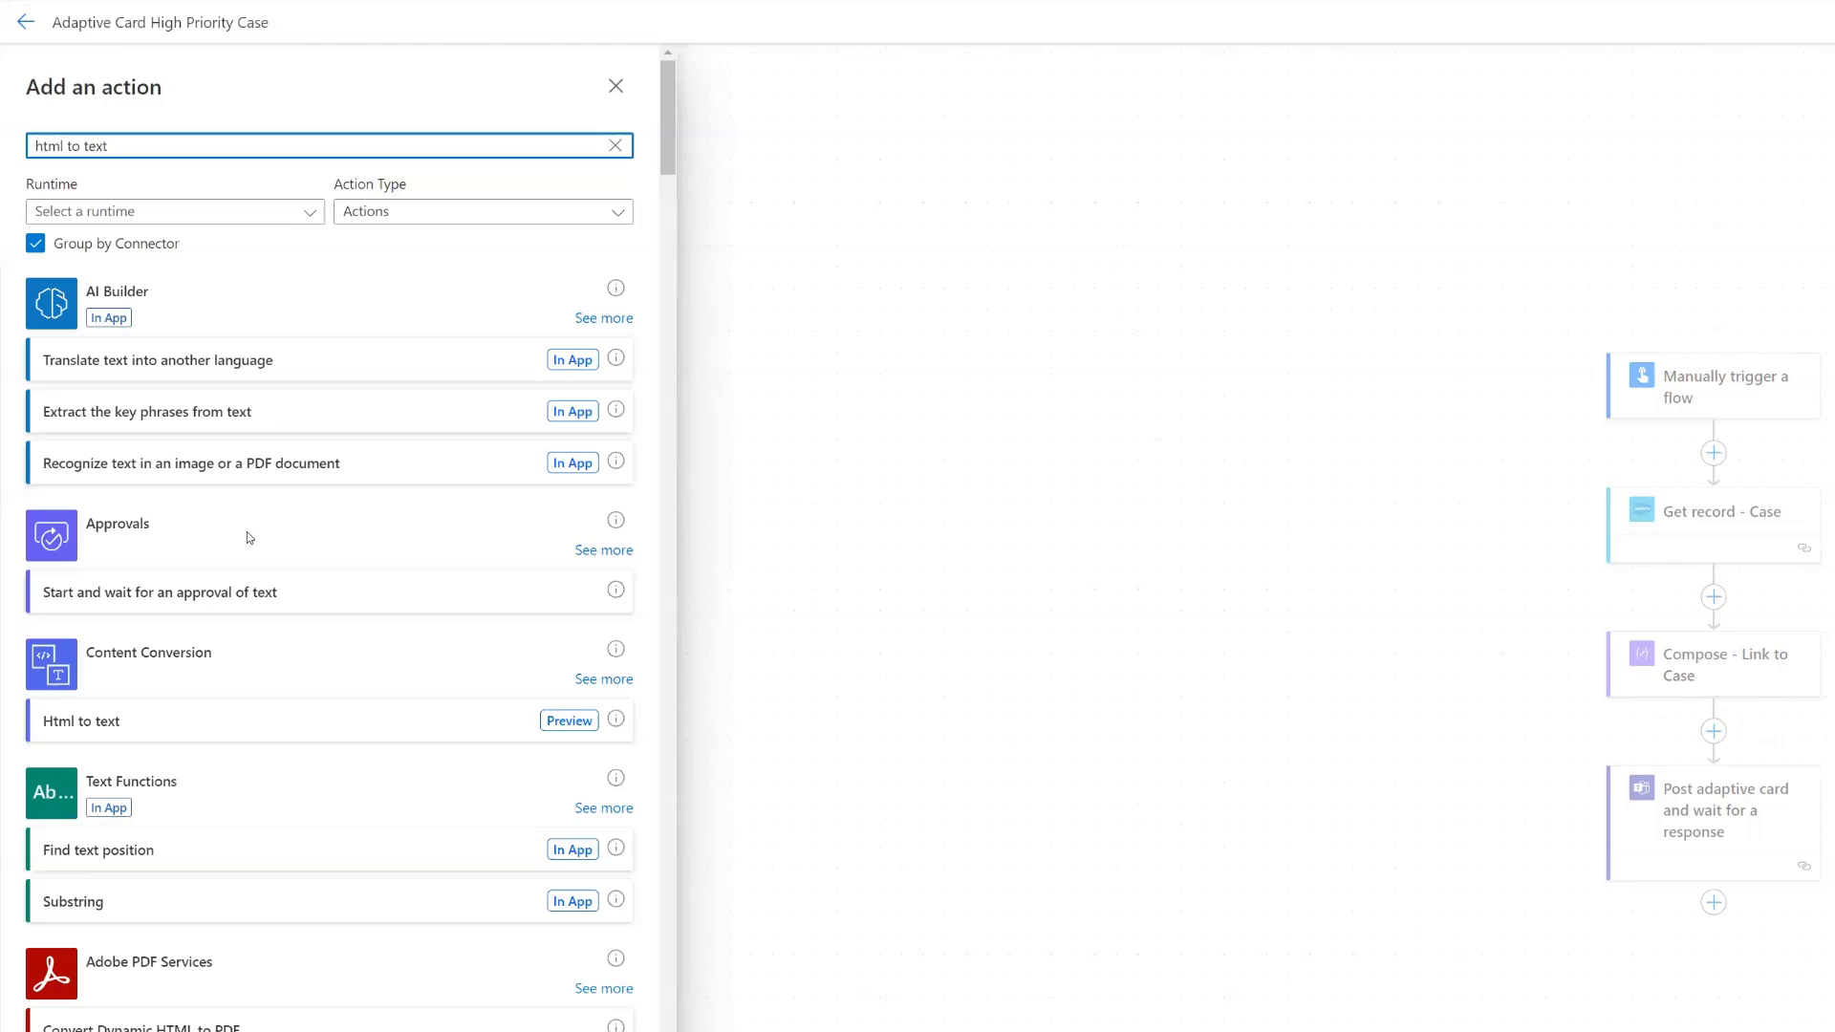
left_click(172, 726)
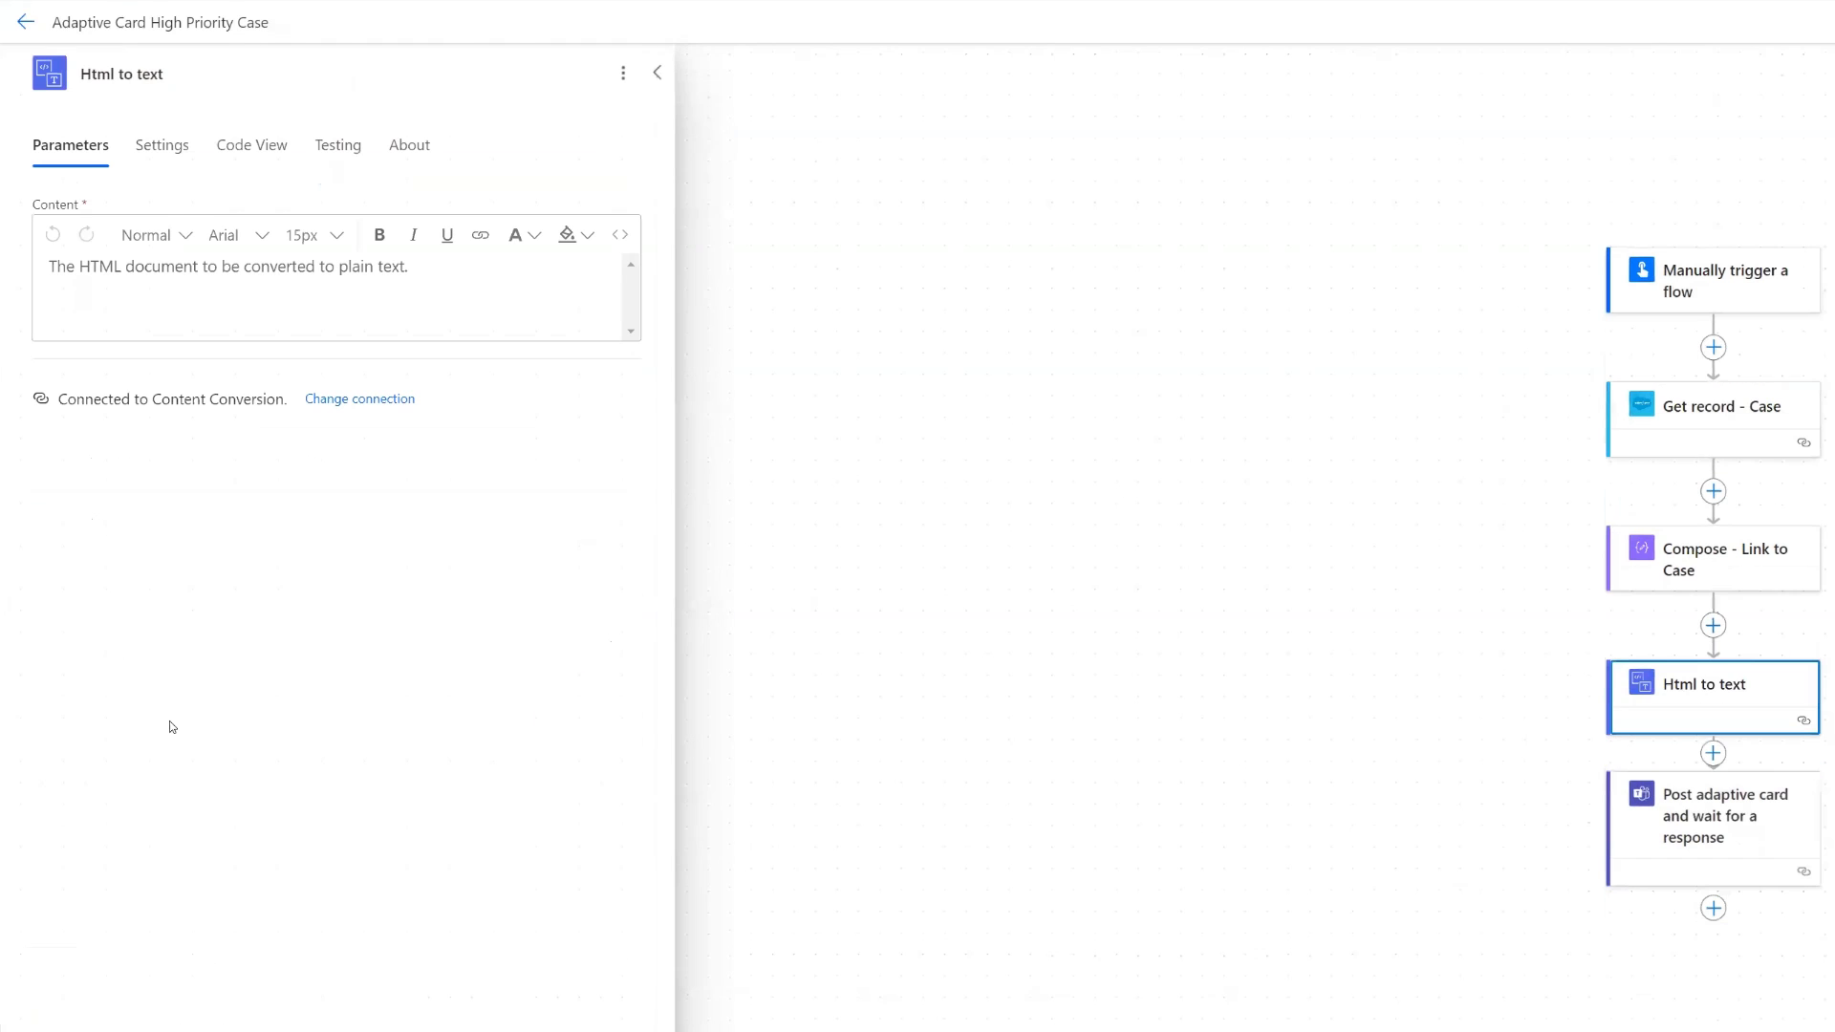
- Set the Content of the Html to text action to the Details dynamic content from Get record - Case
left_click(227, 270)
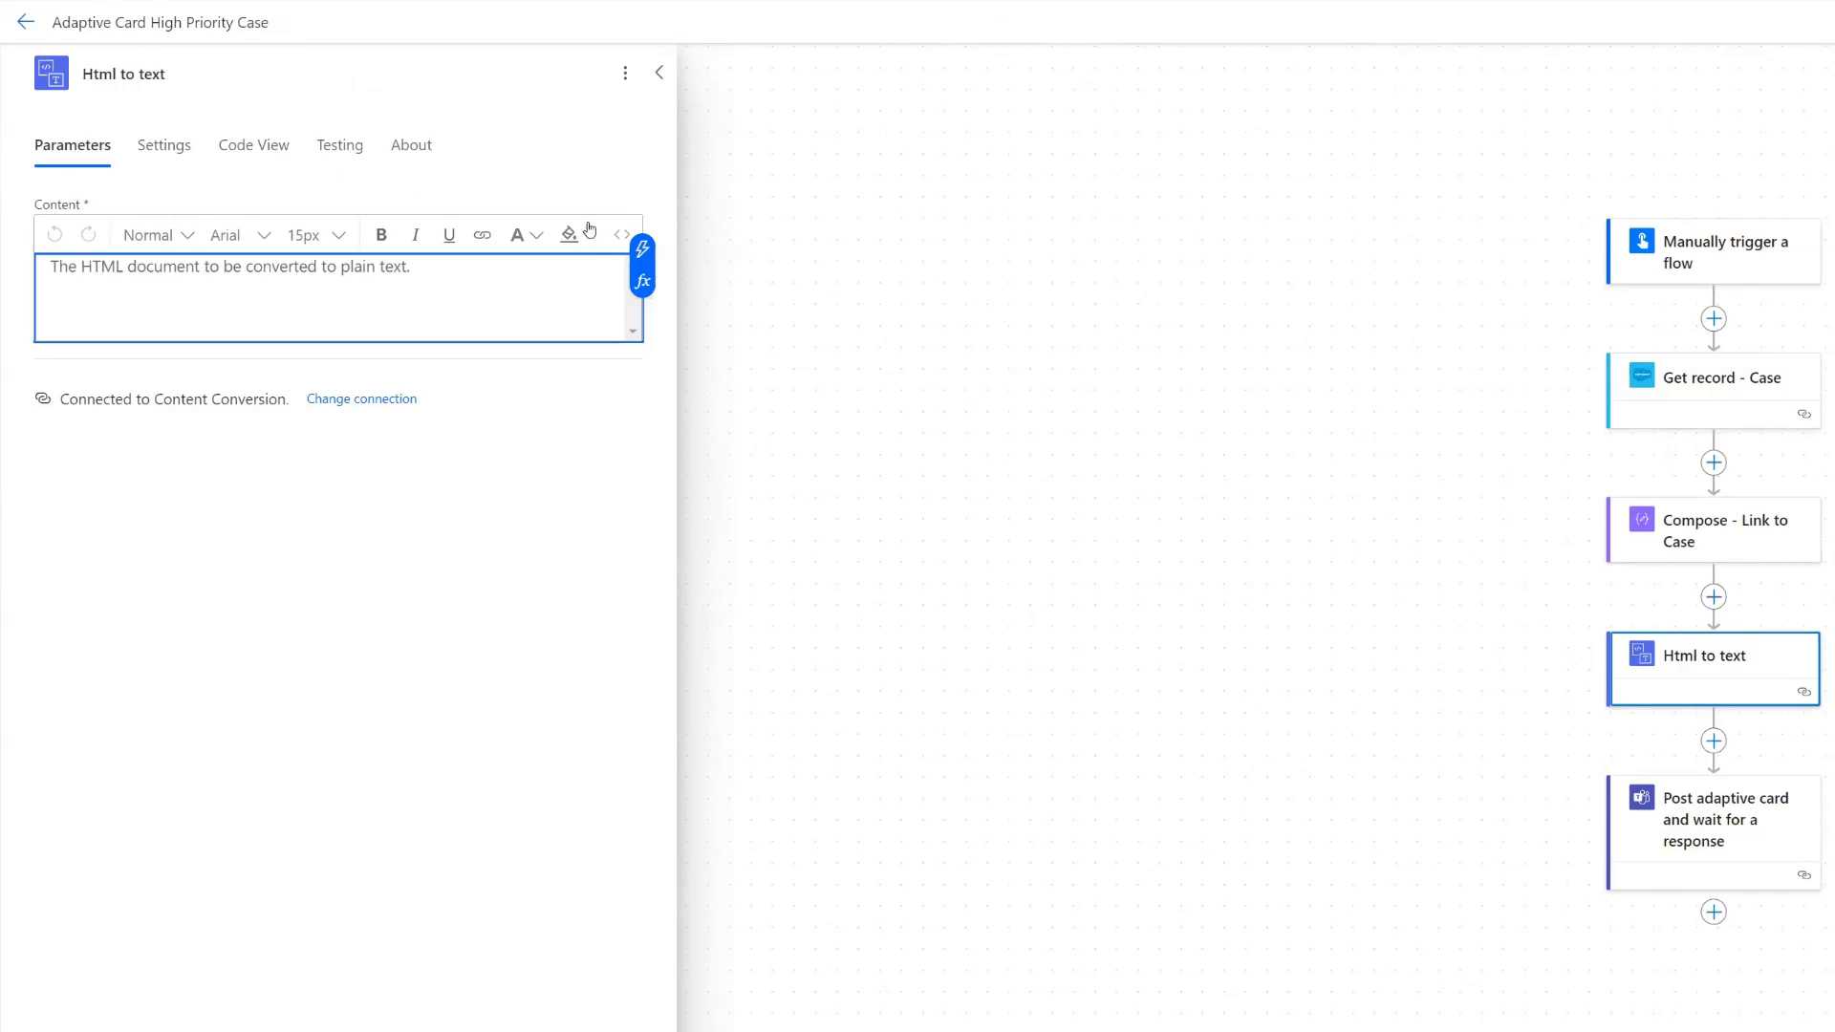
left_click(642, 249)
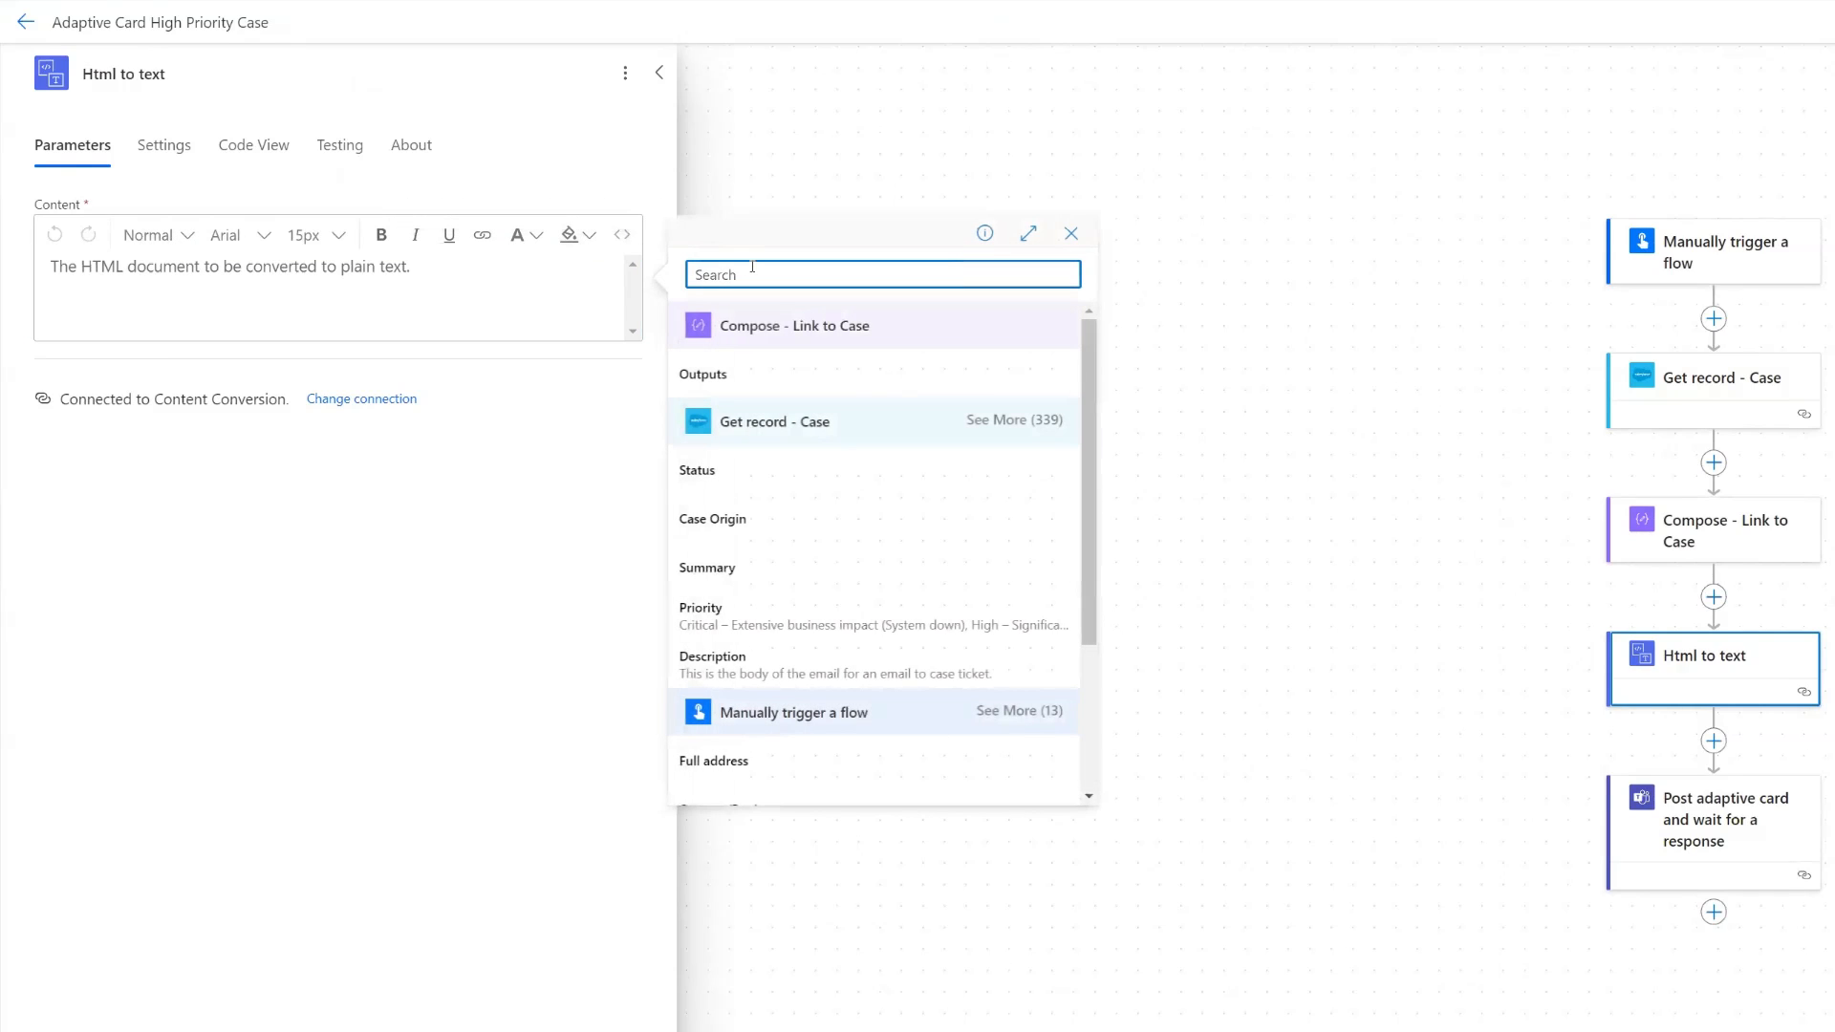
type("d")
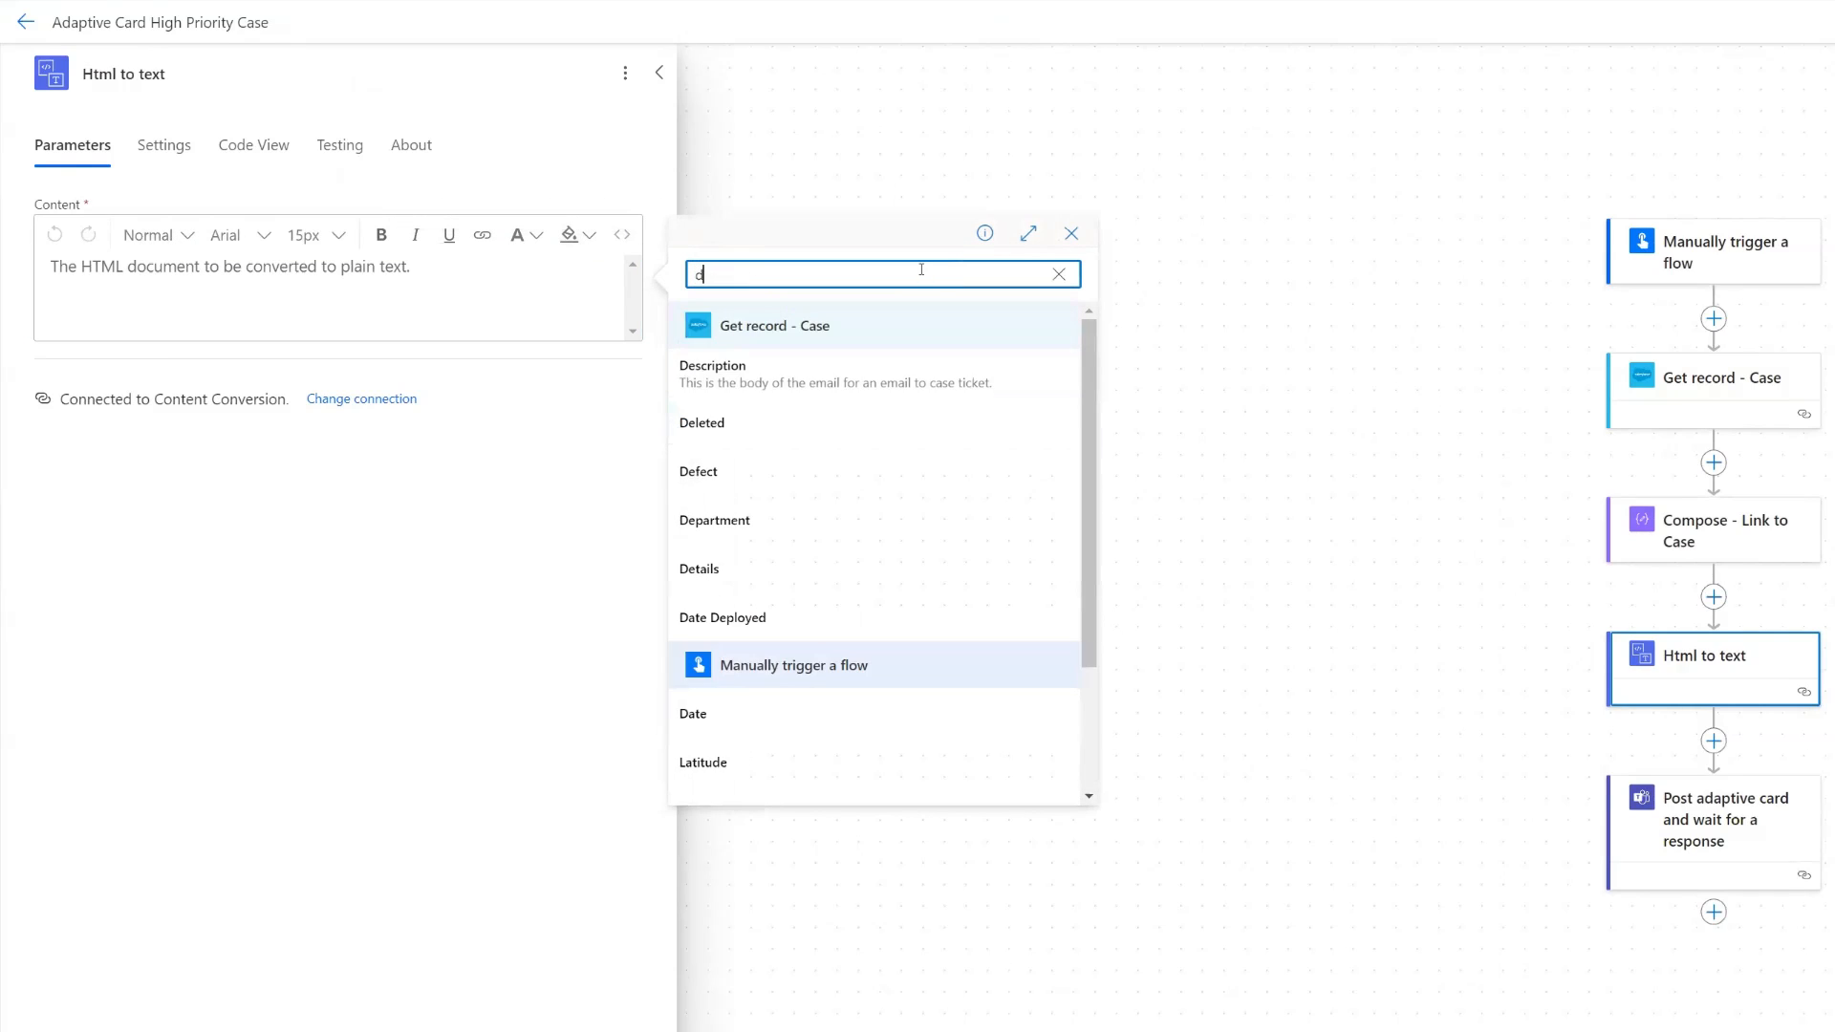
type("etails")
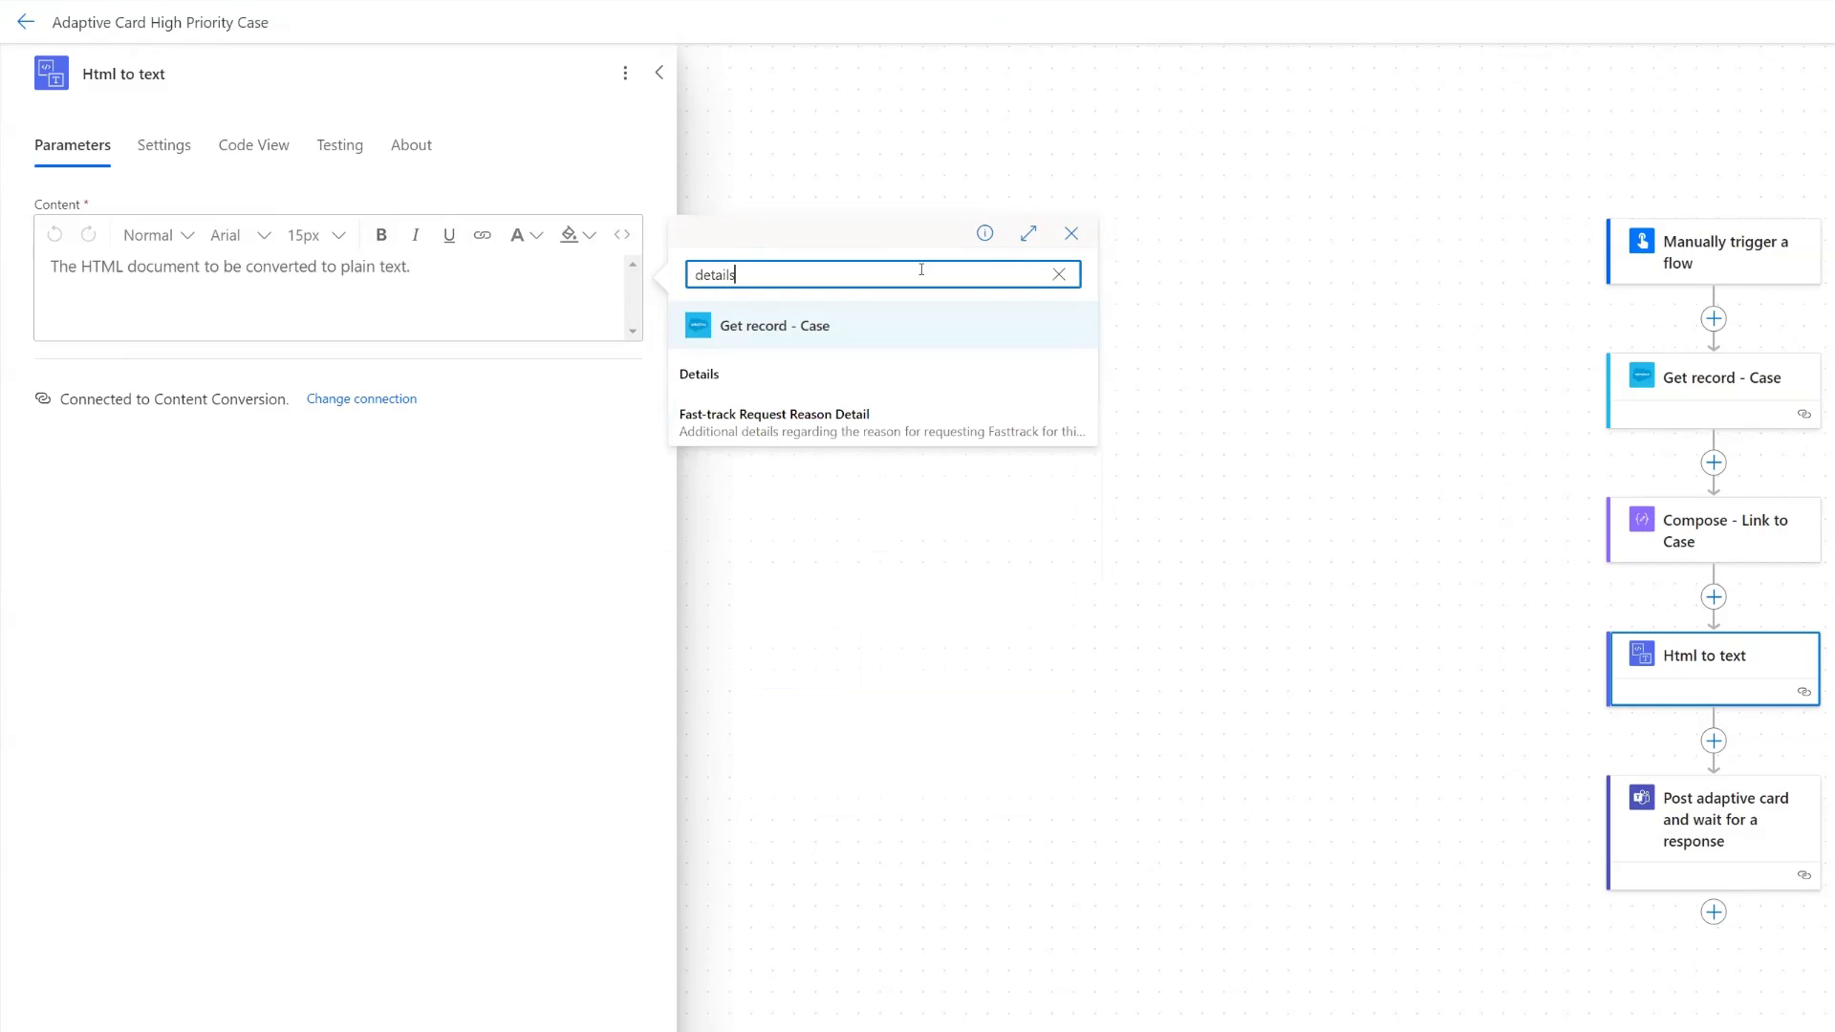
left_click(755, 389)
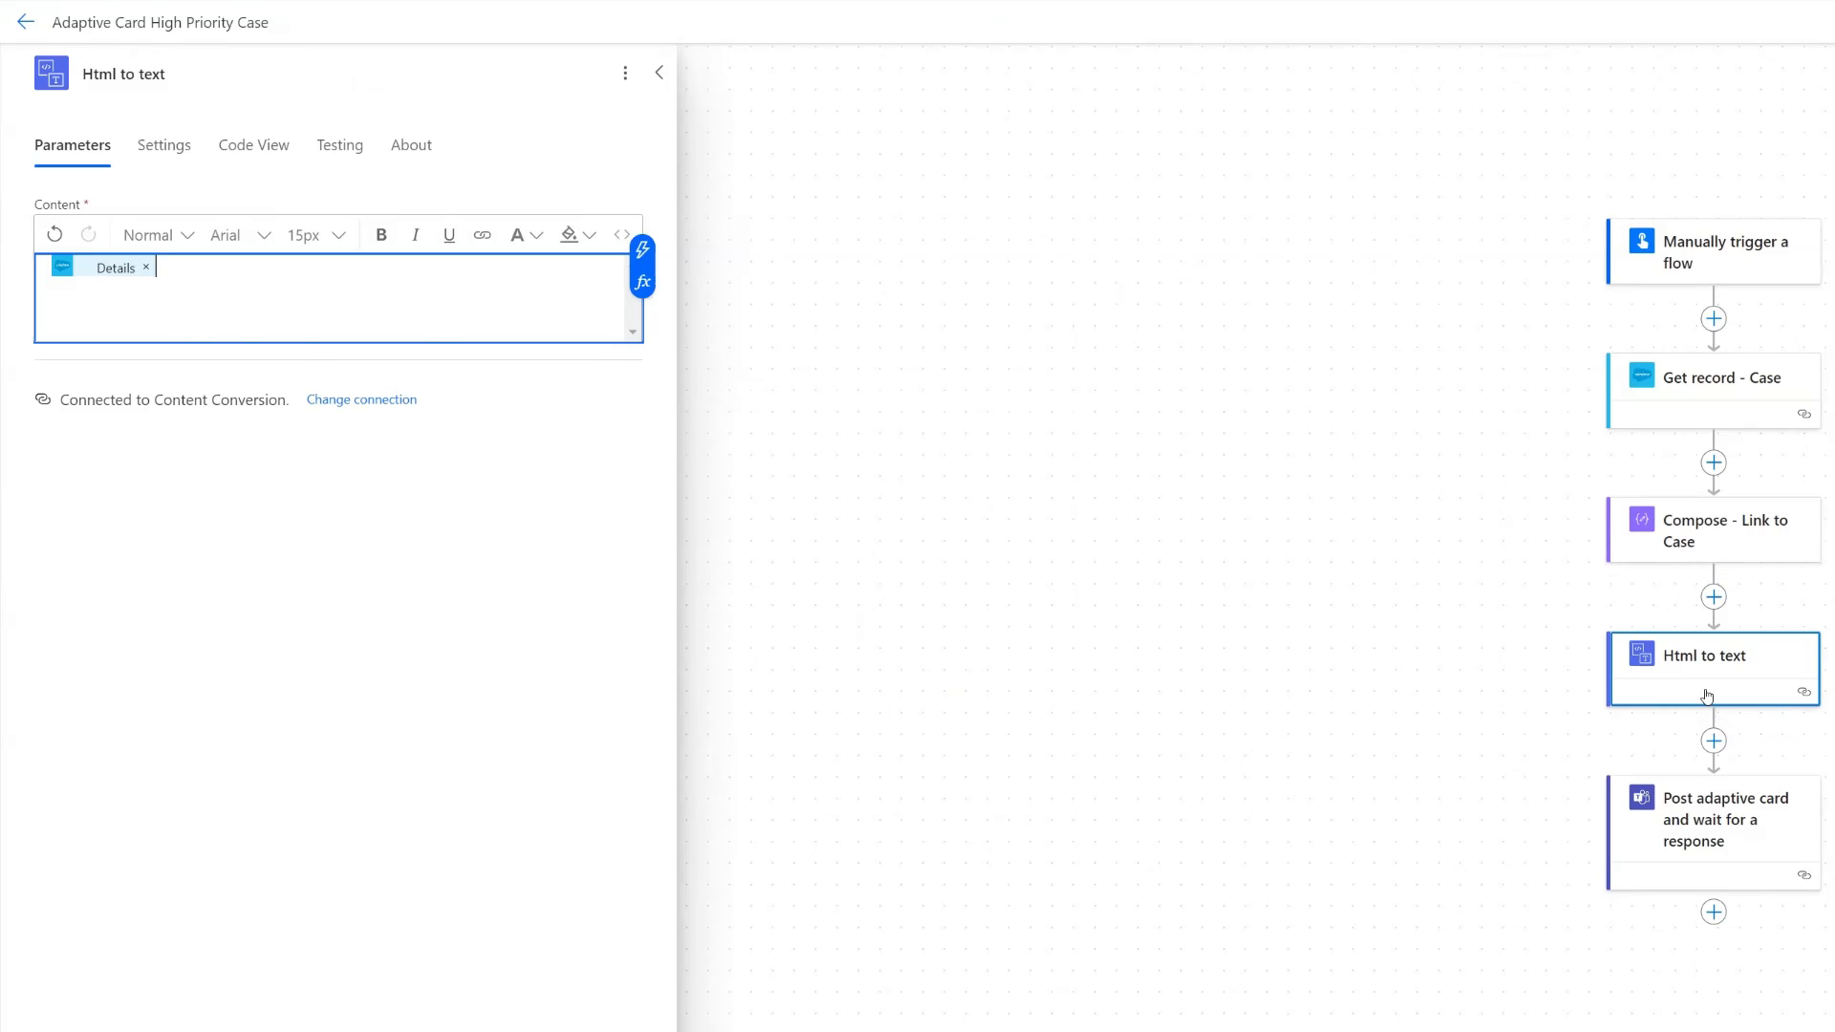
- Rename the Html to text action to "Html to text - Case Details"
left_click(229, 69)
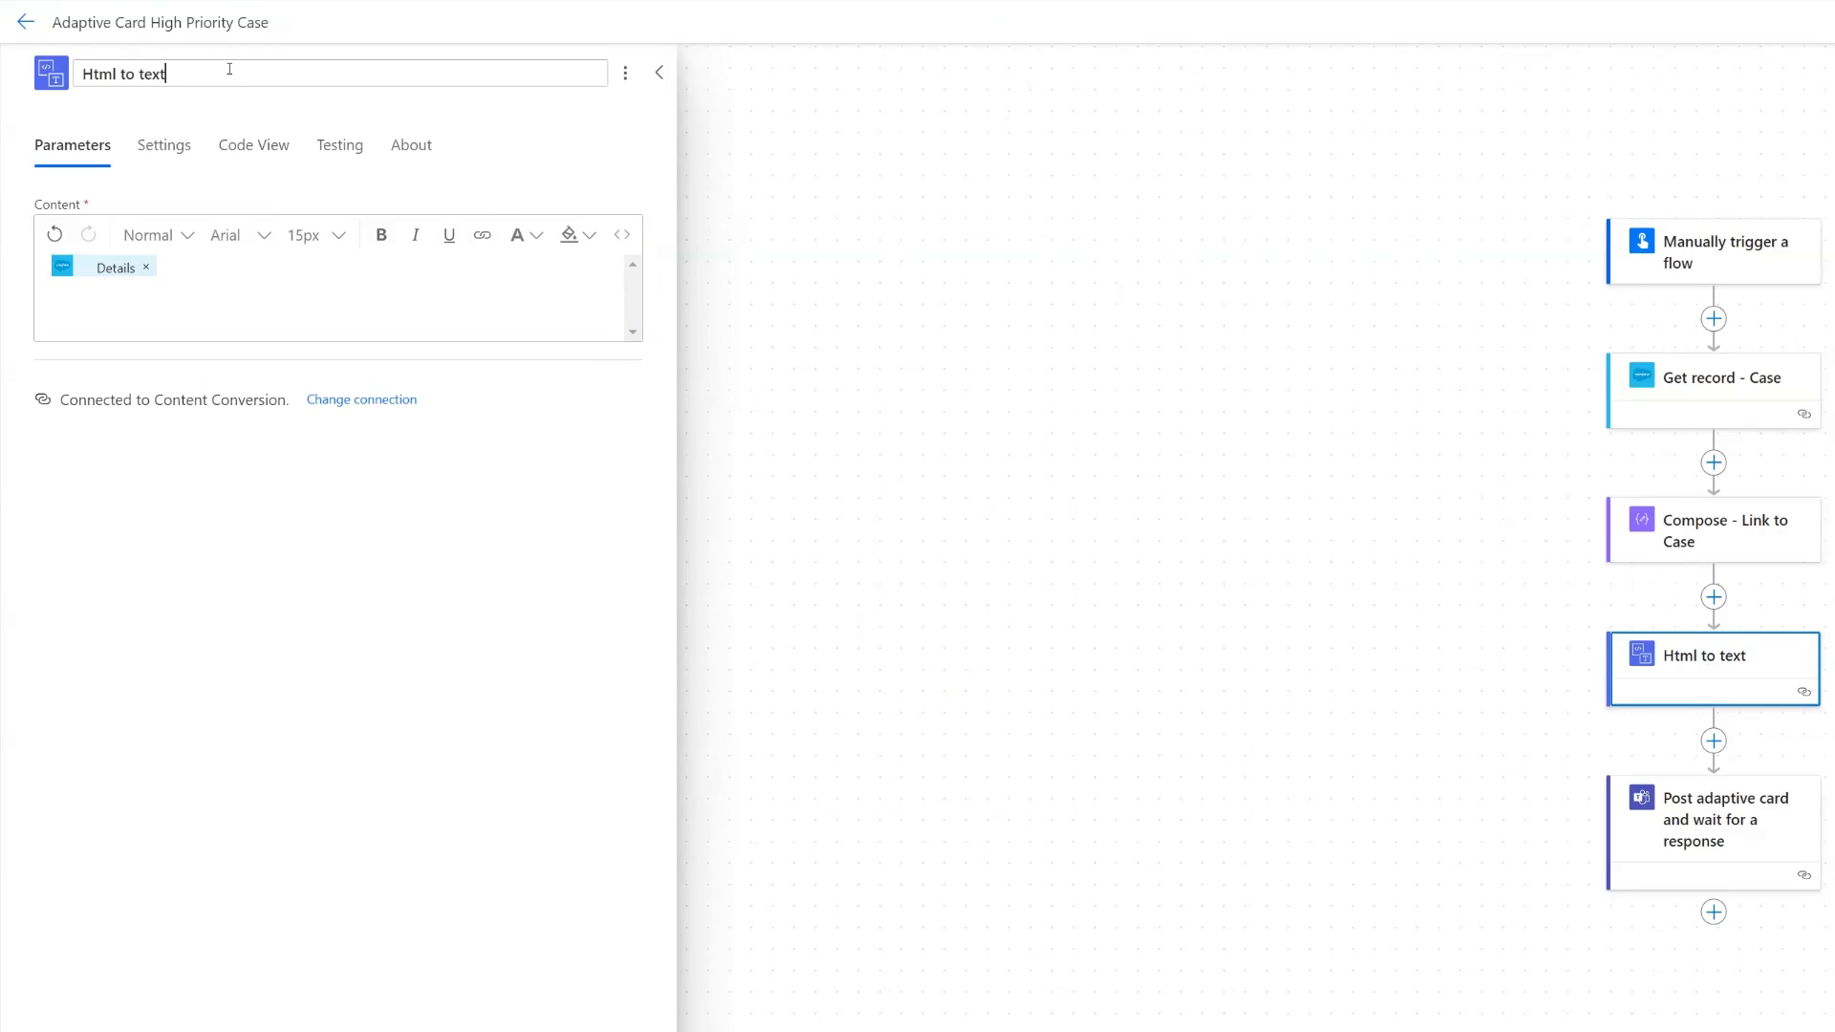
type("- Case Details")
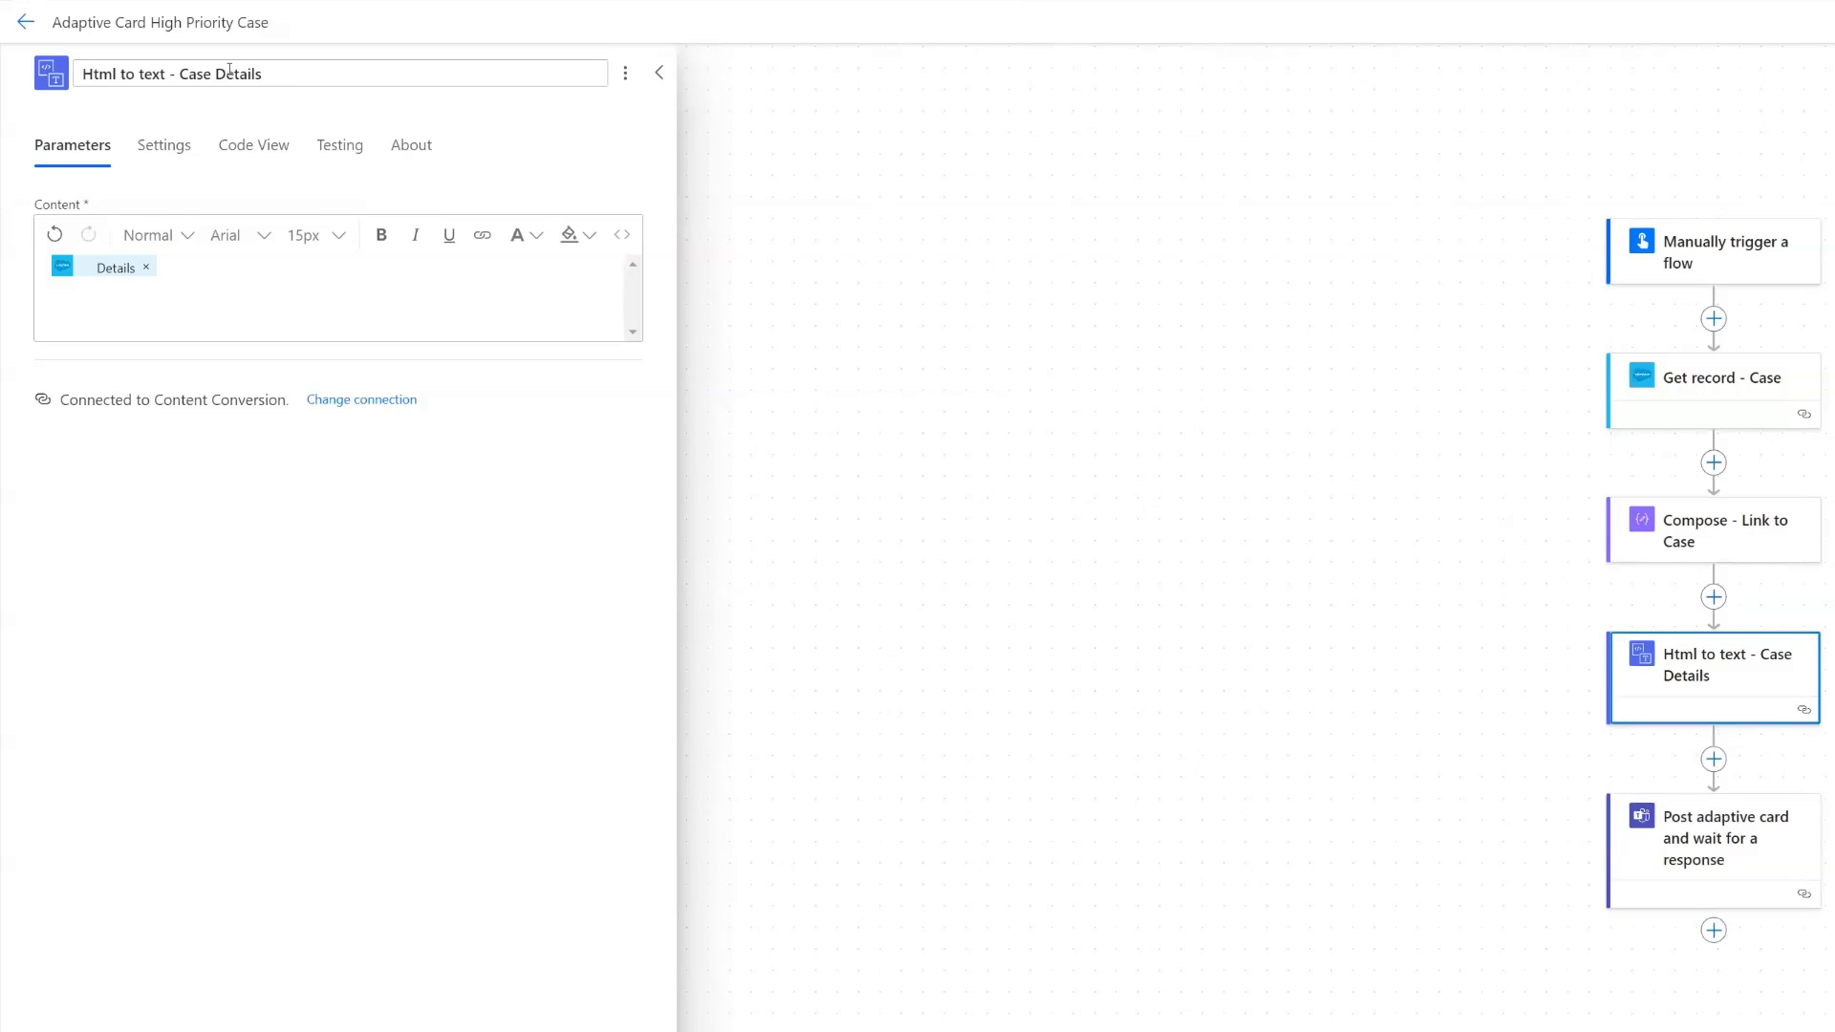
- In the adaptive card message, replace the Details token of the ac.CaseDetails TextBlock with The plain text content from Html to text - Case Details
left_click(1748, 838)
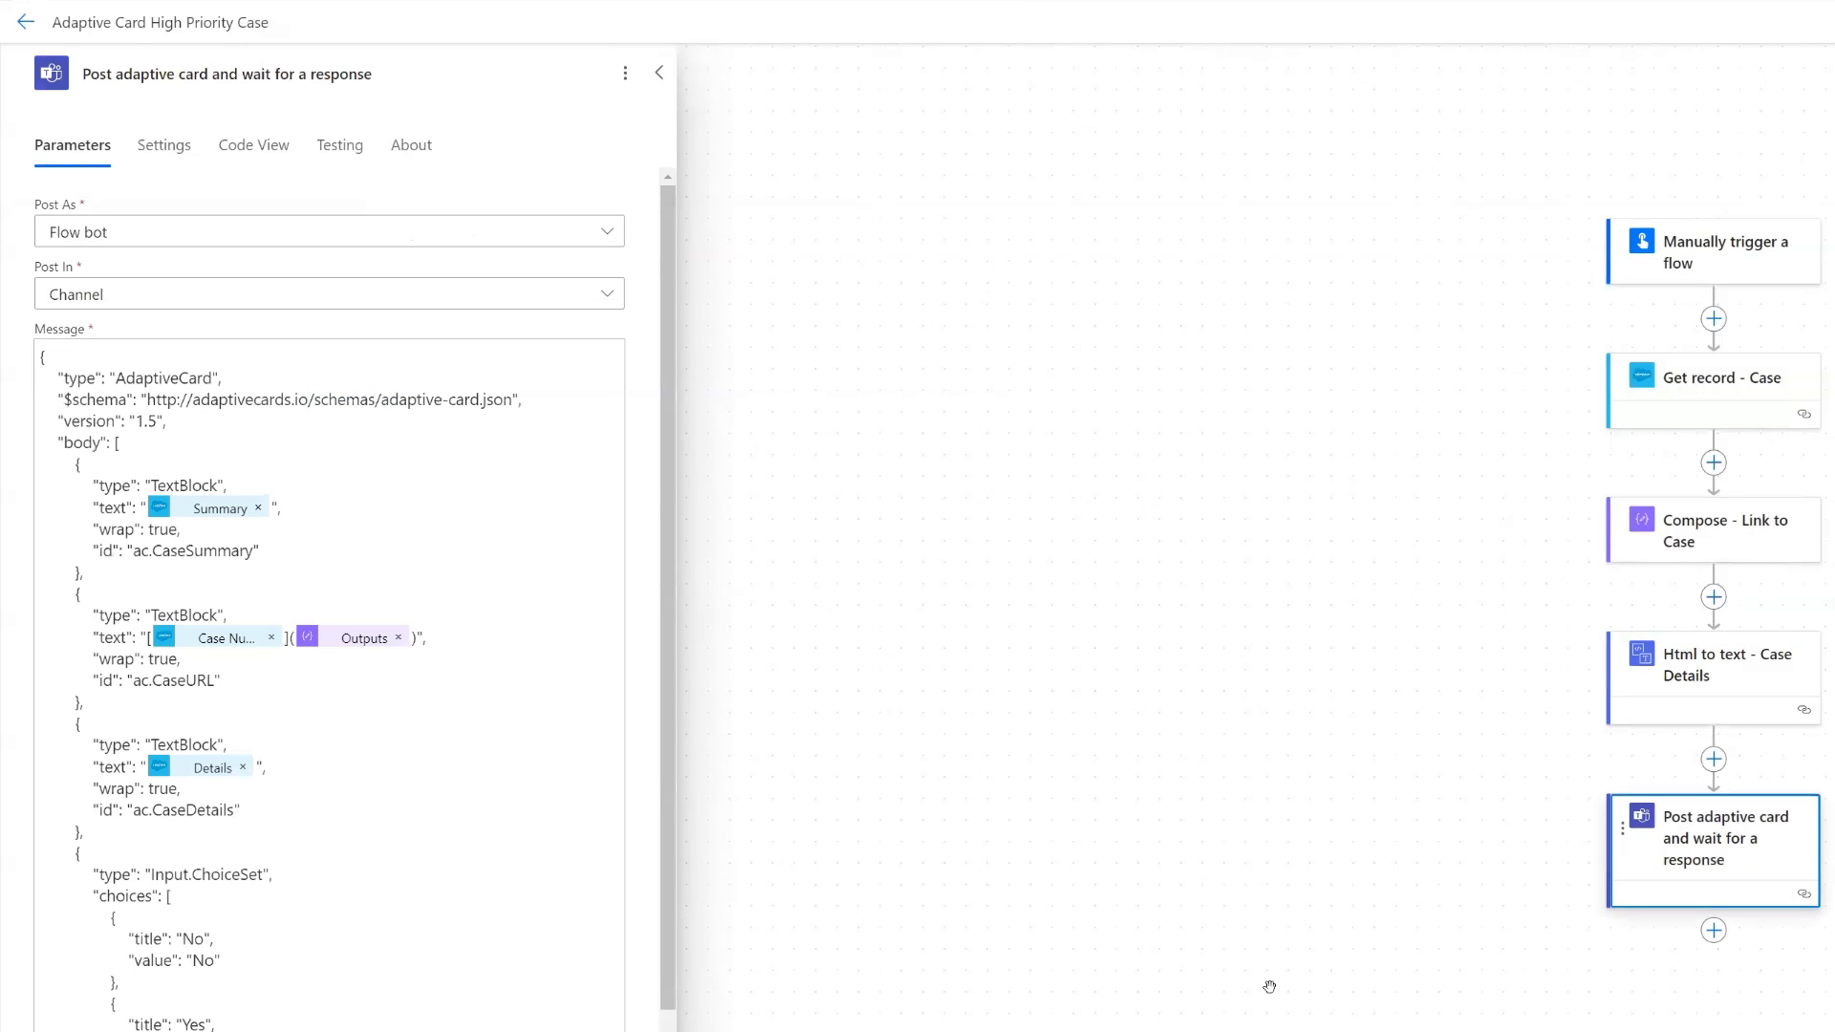
left_click(243, 767)
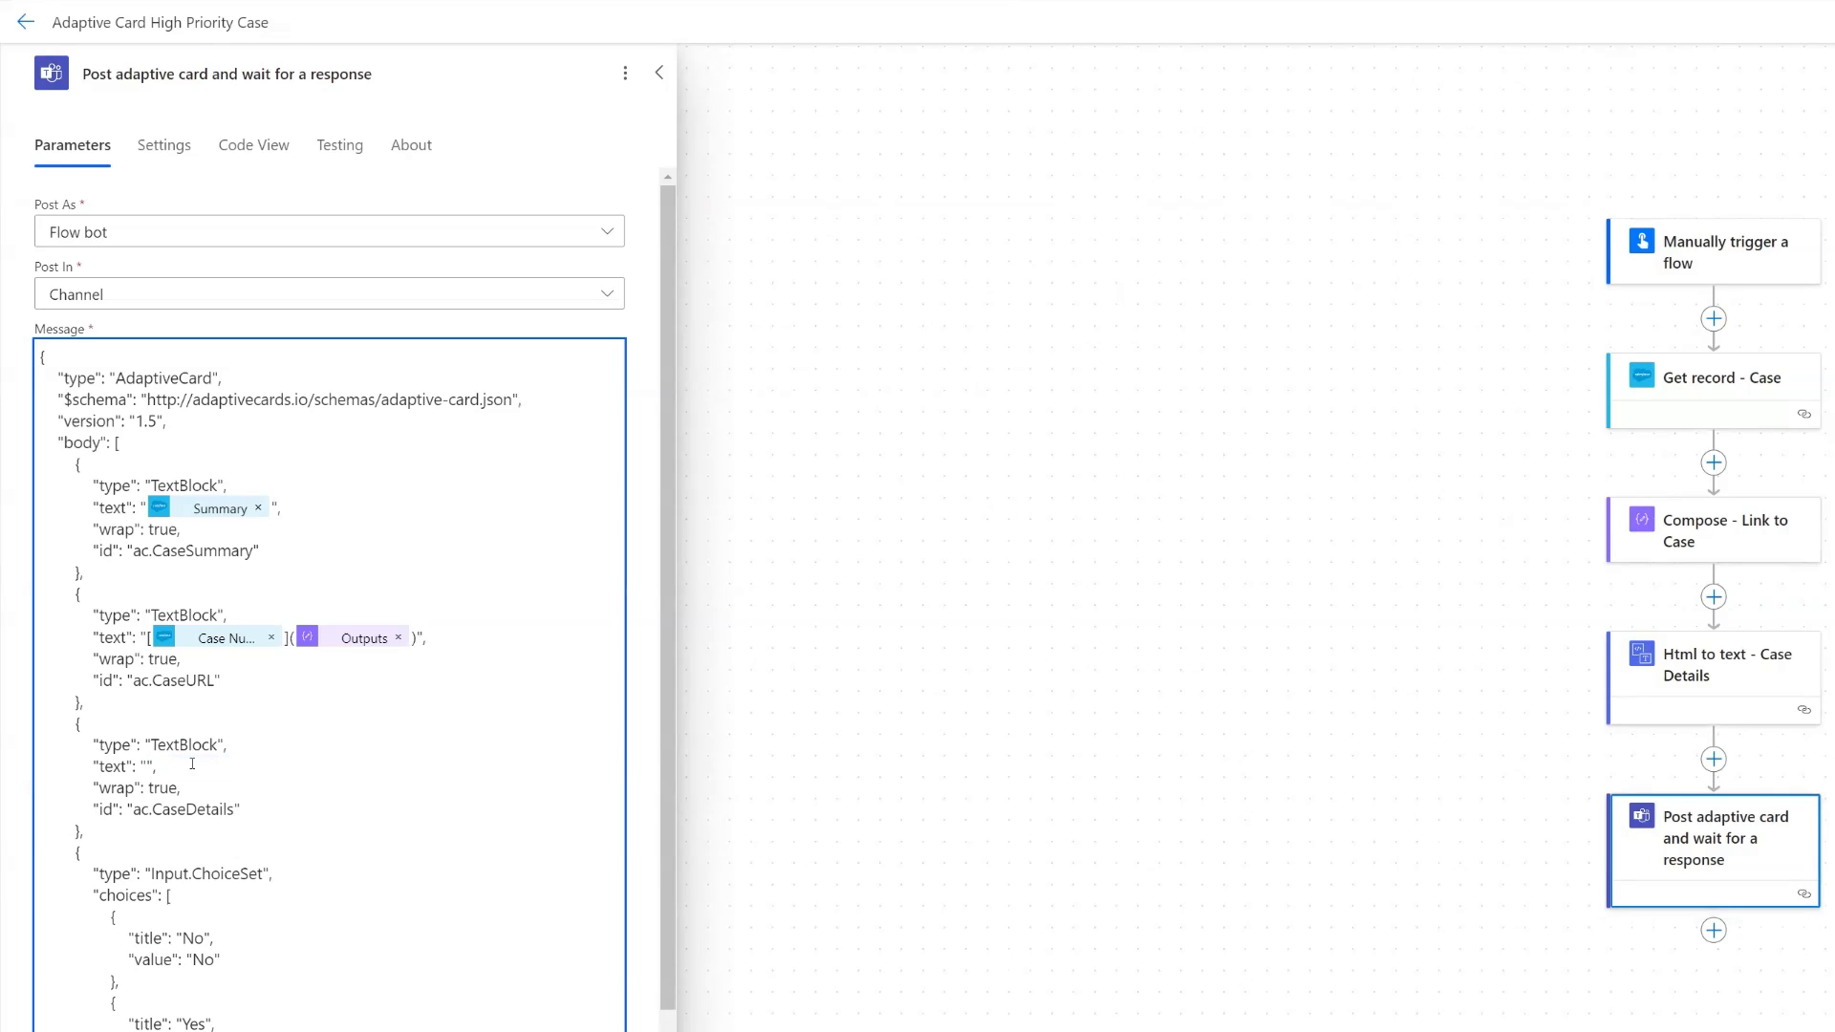
left_click(141, 759)
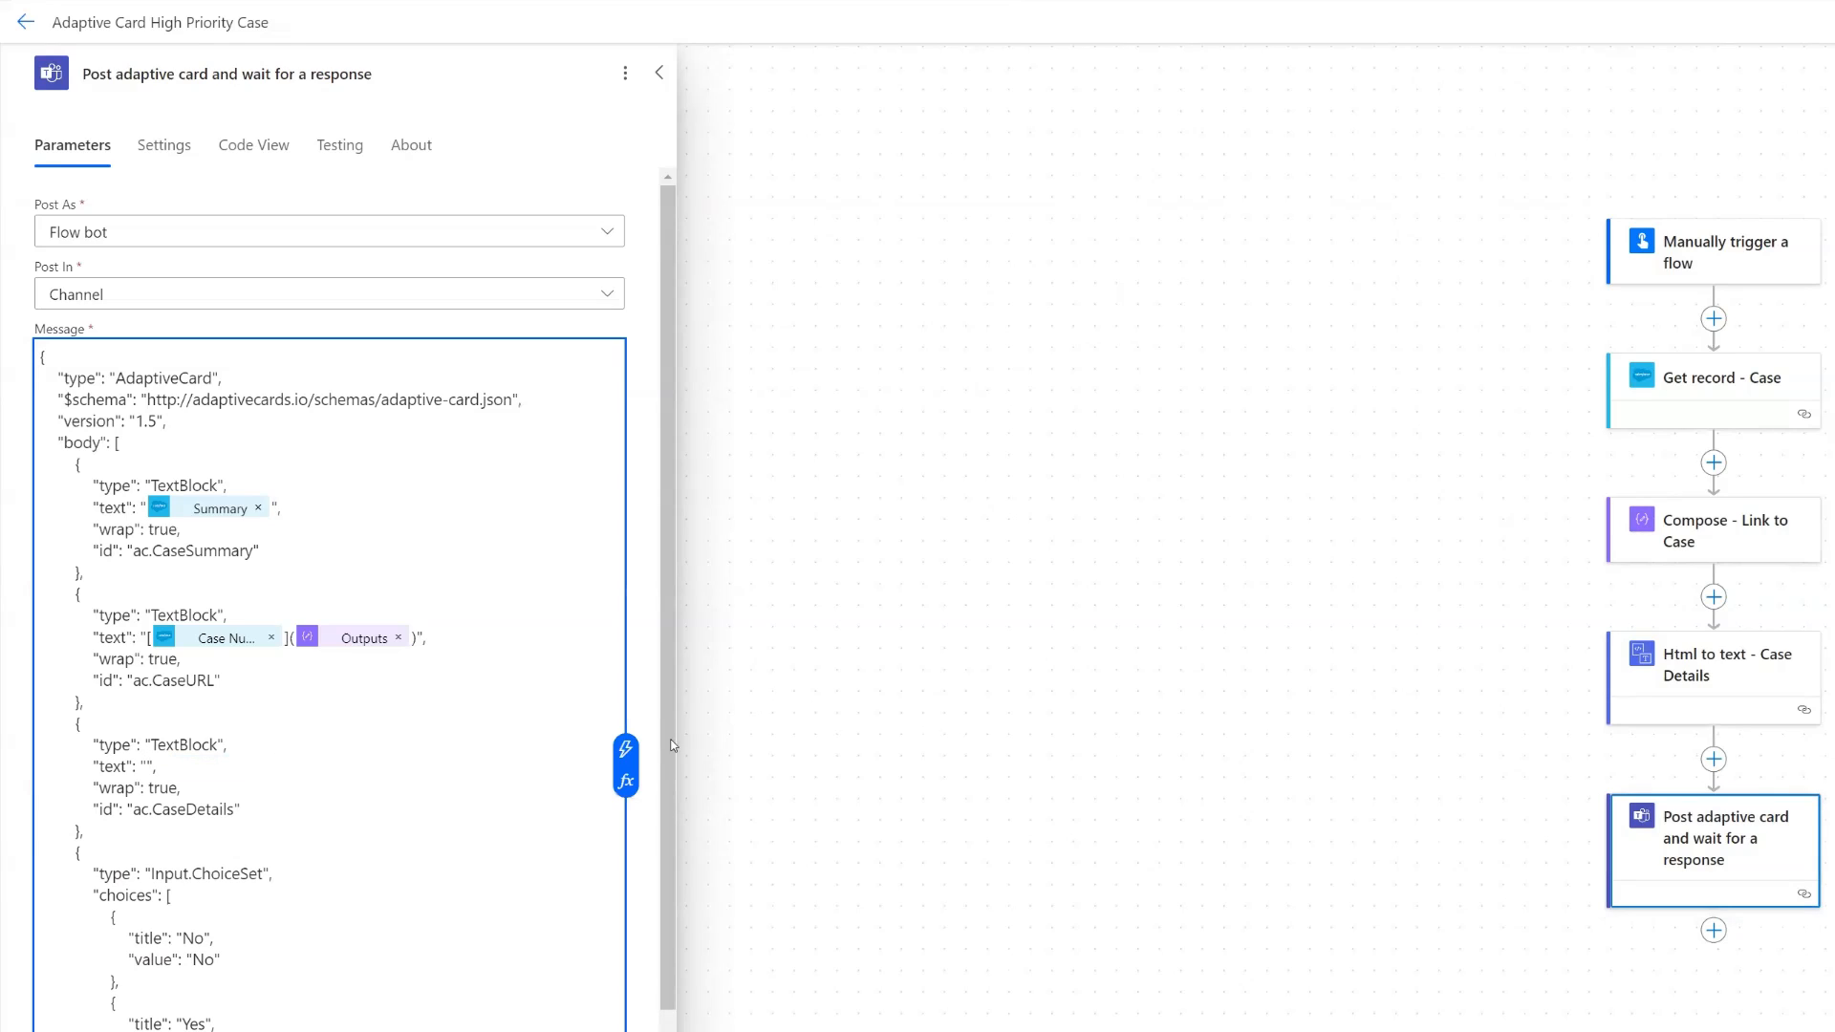
left_click(625, 749)
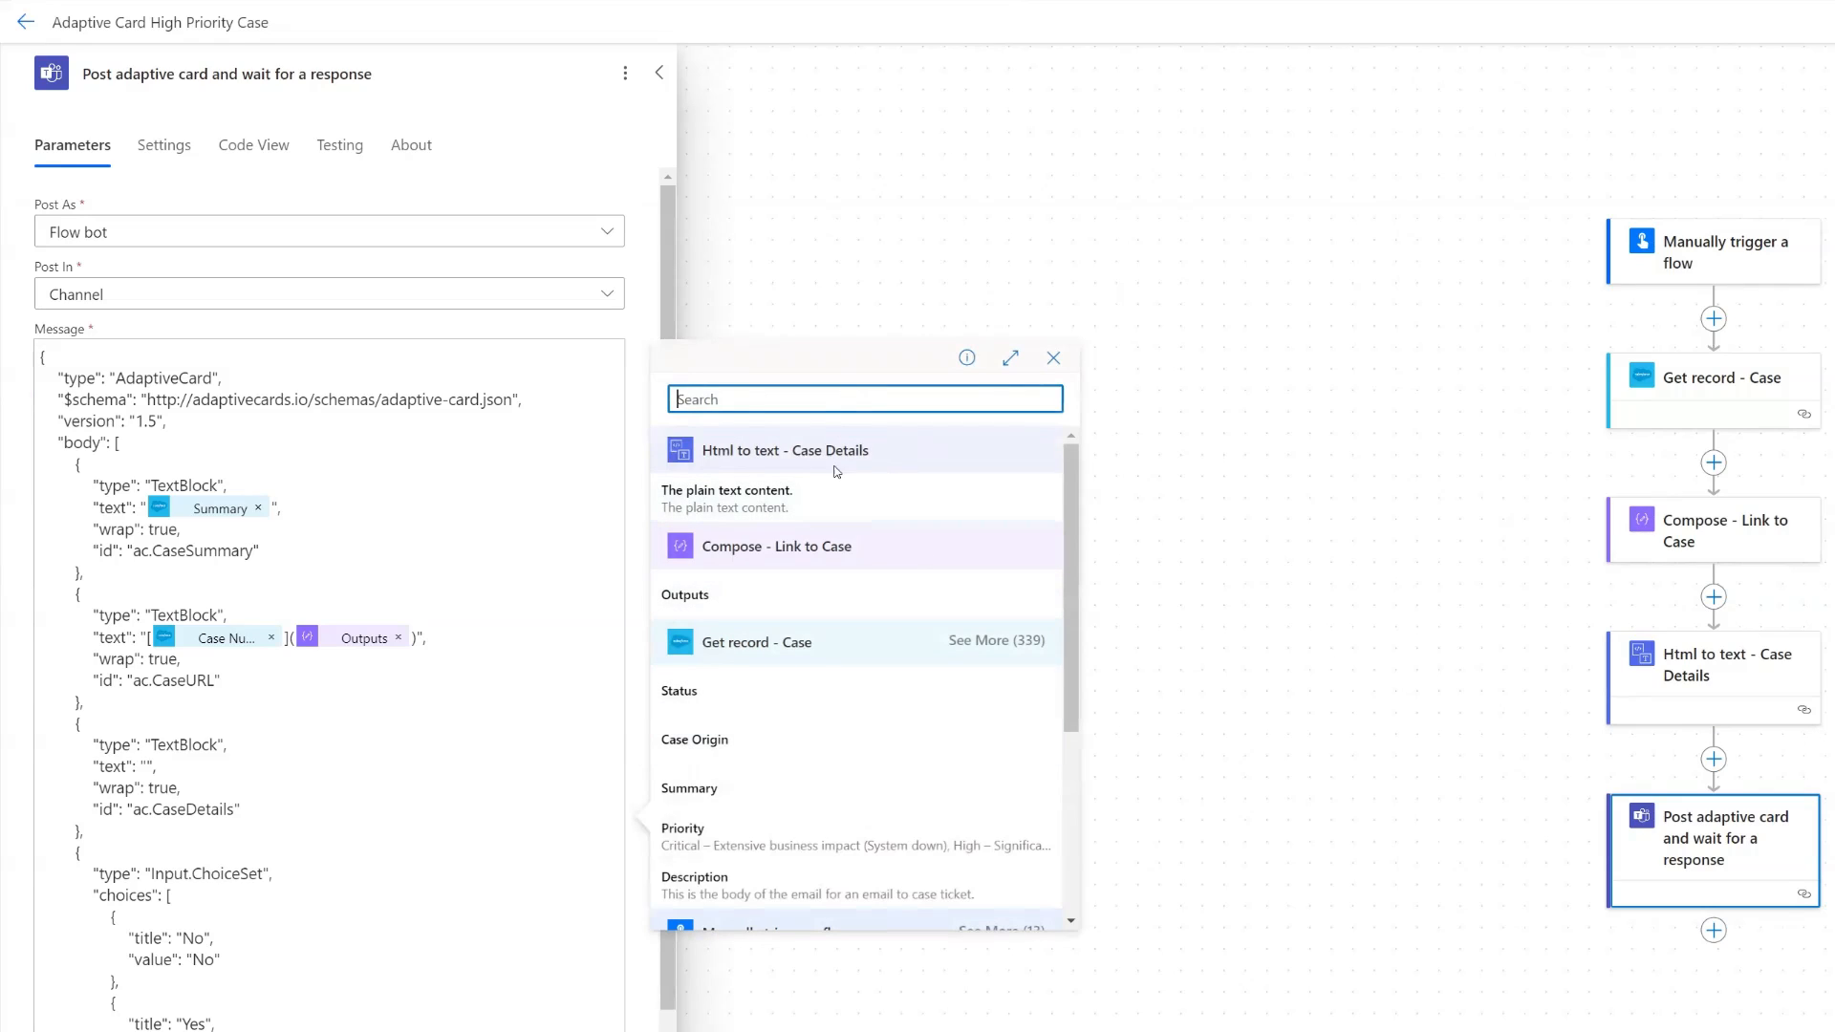
left_click(787, 504)
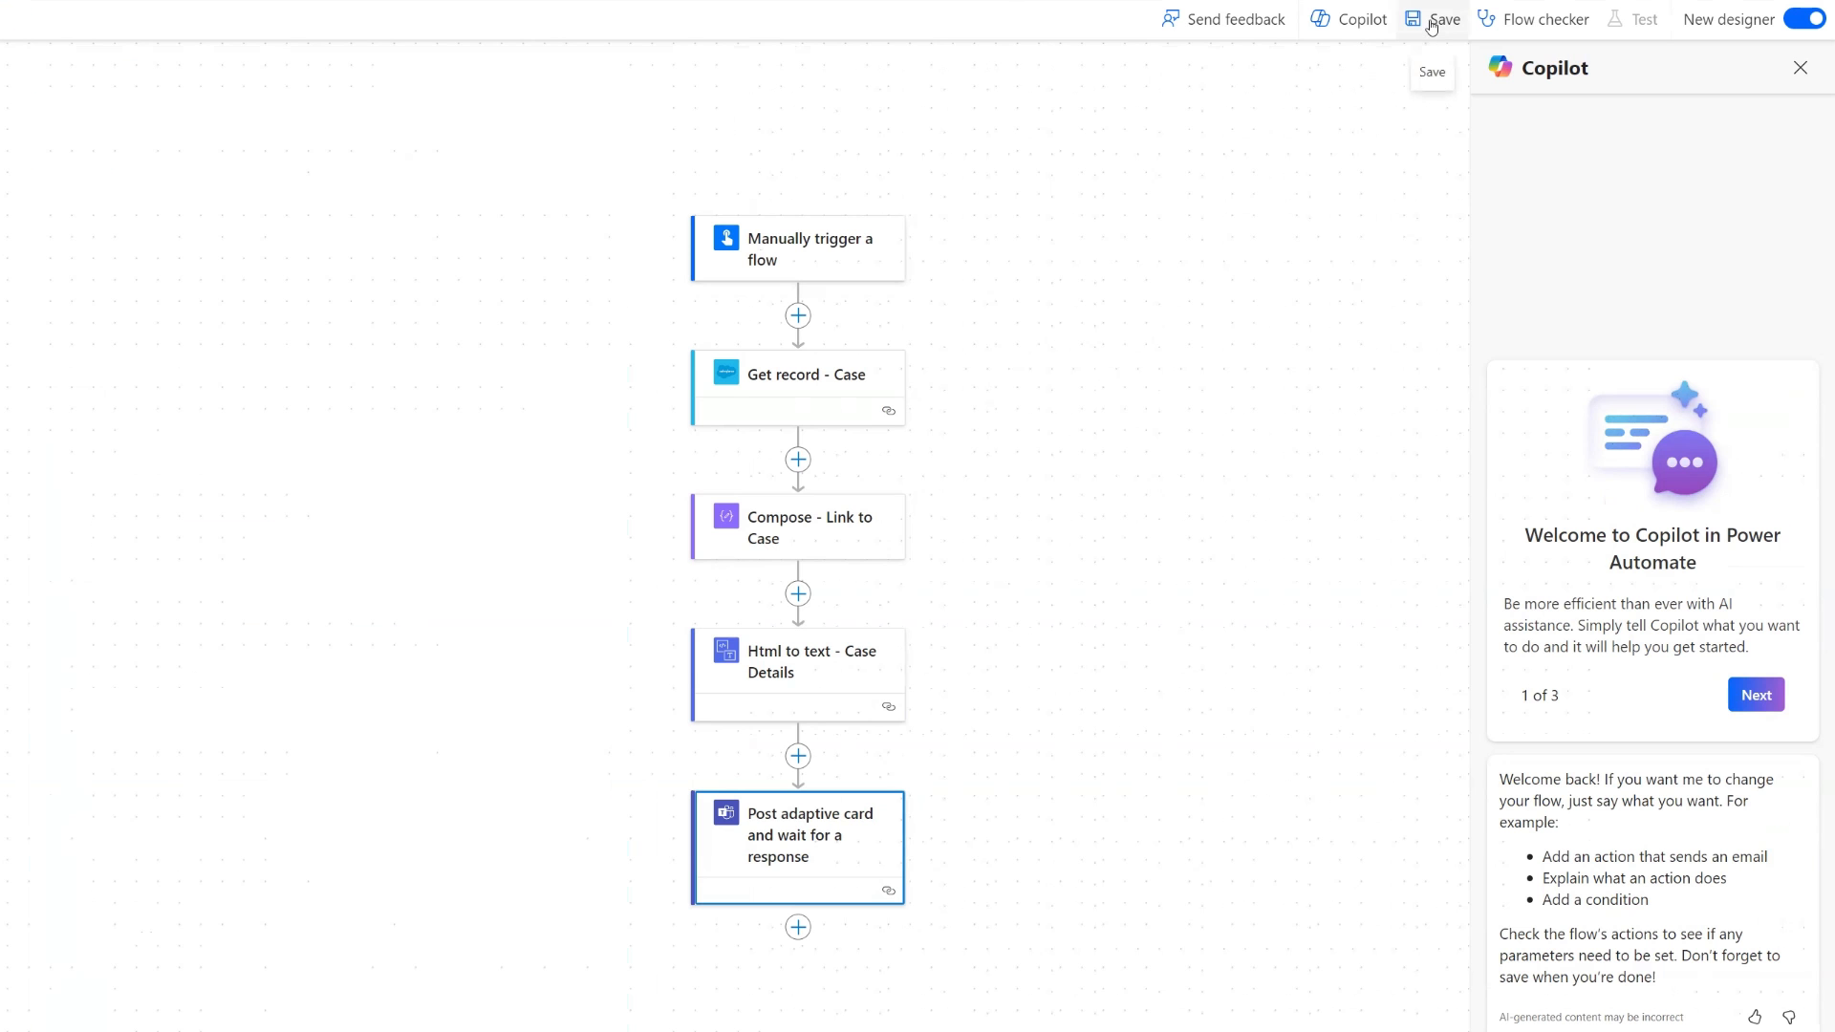
- Save the flow and run a manual test with the prefilled Case ID
left_click(1431, 21)
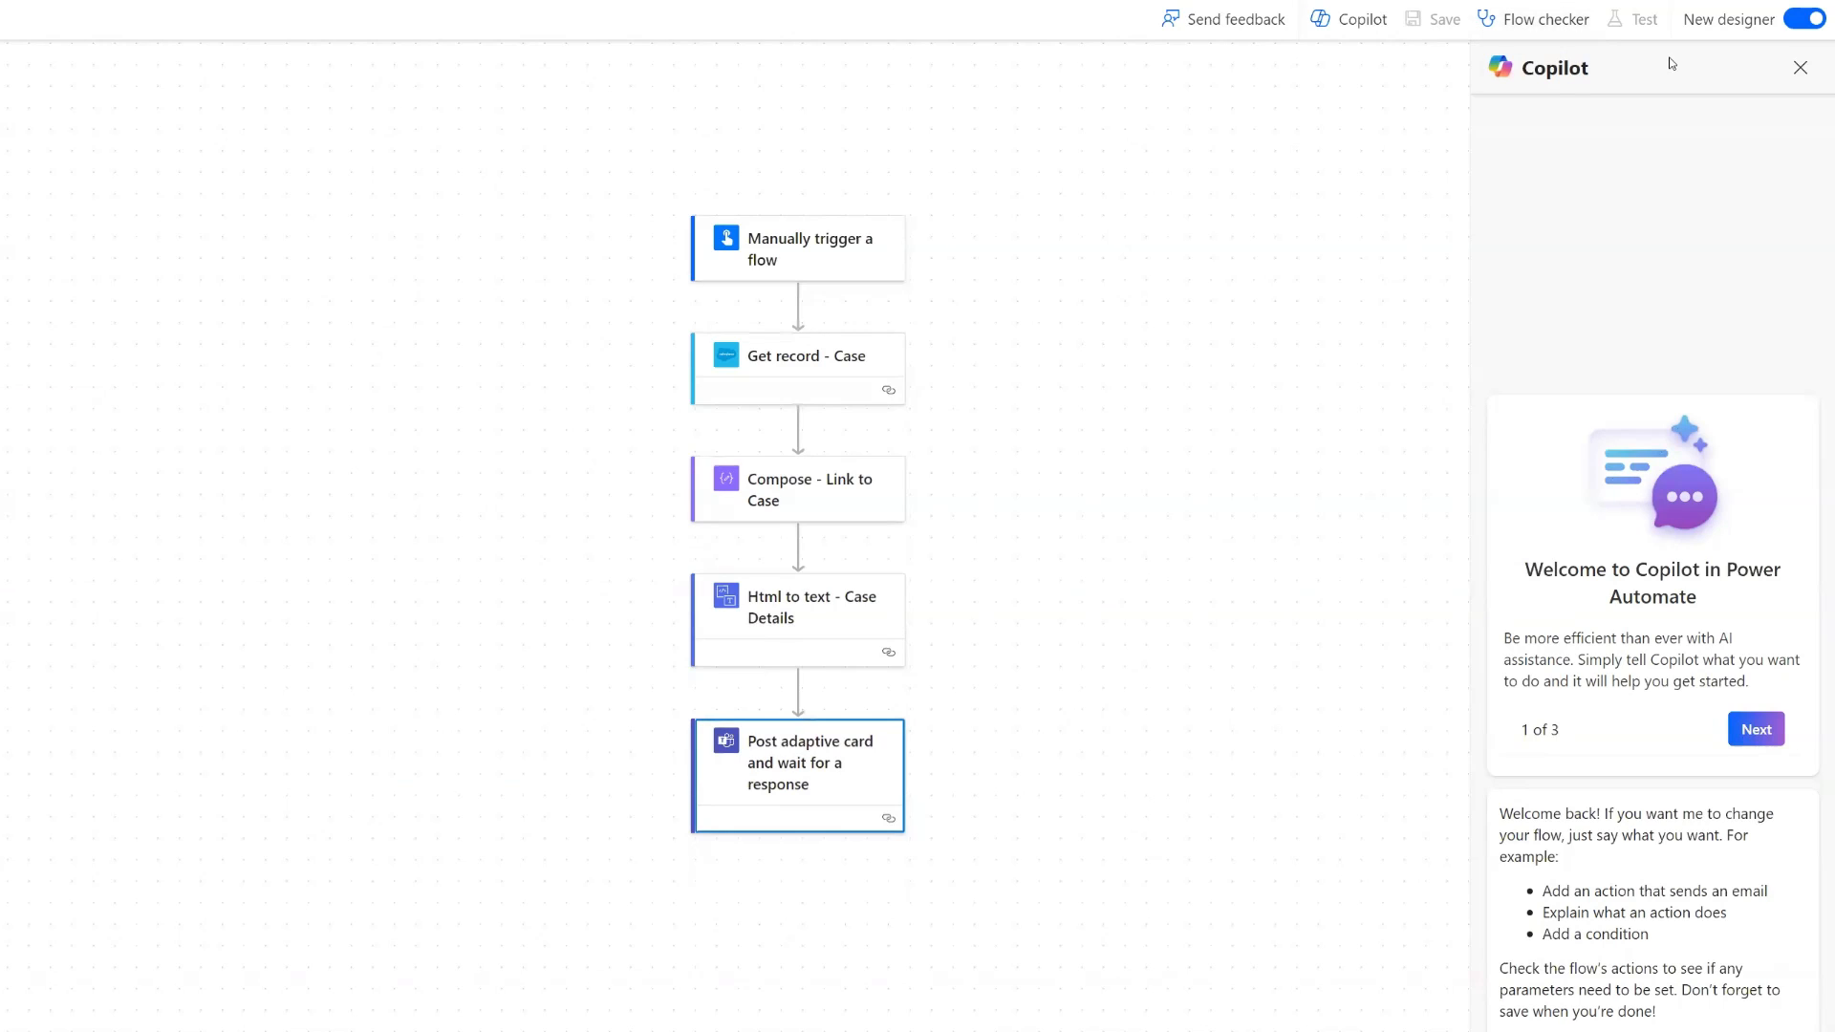
left_click(1637, 19)
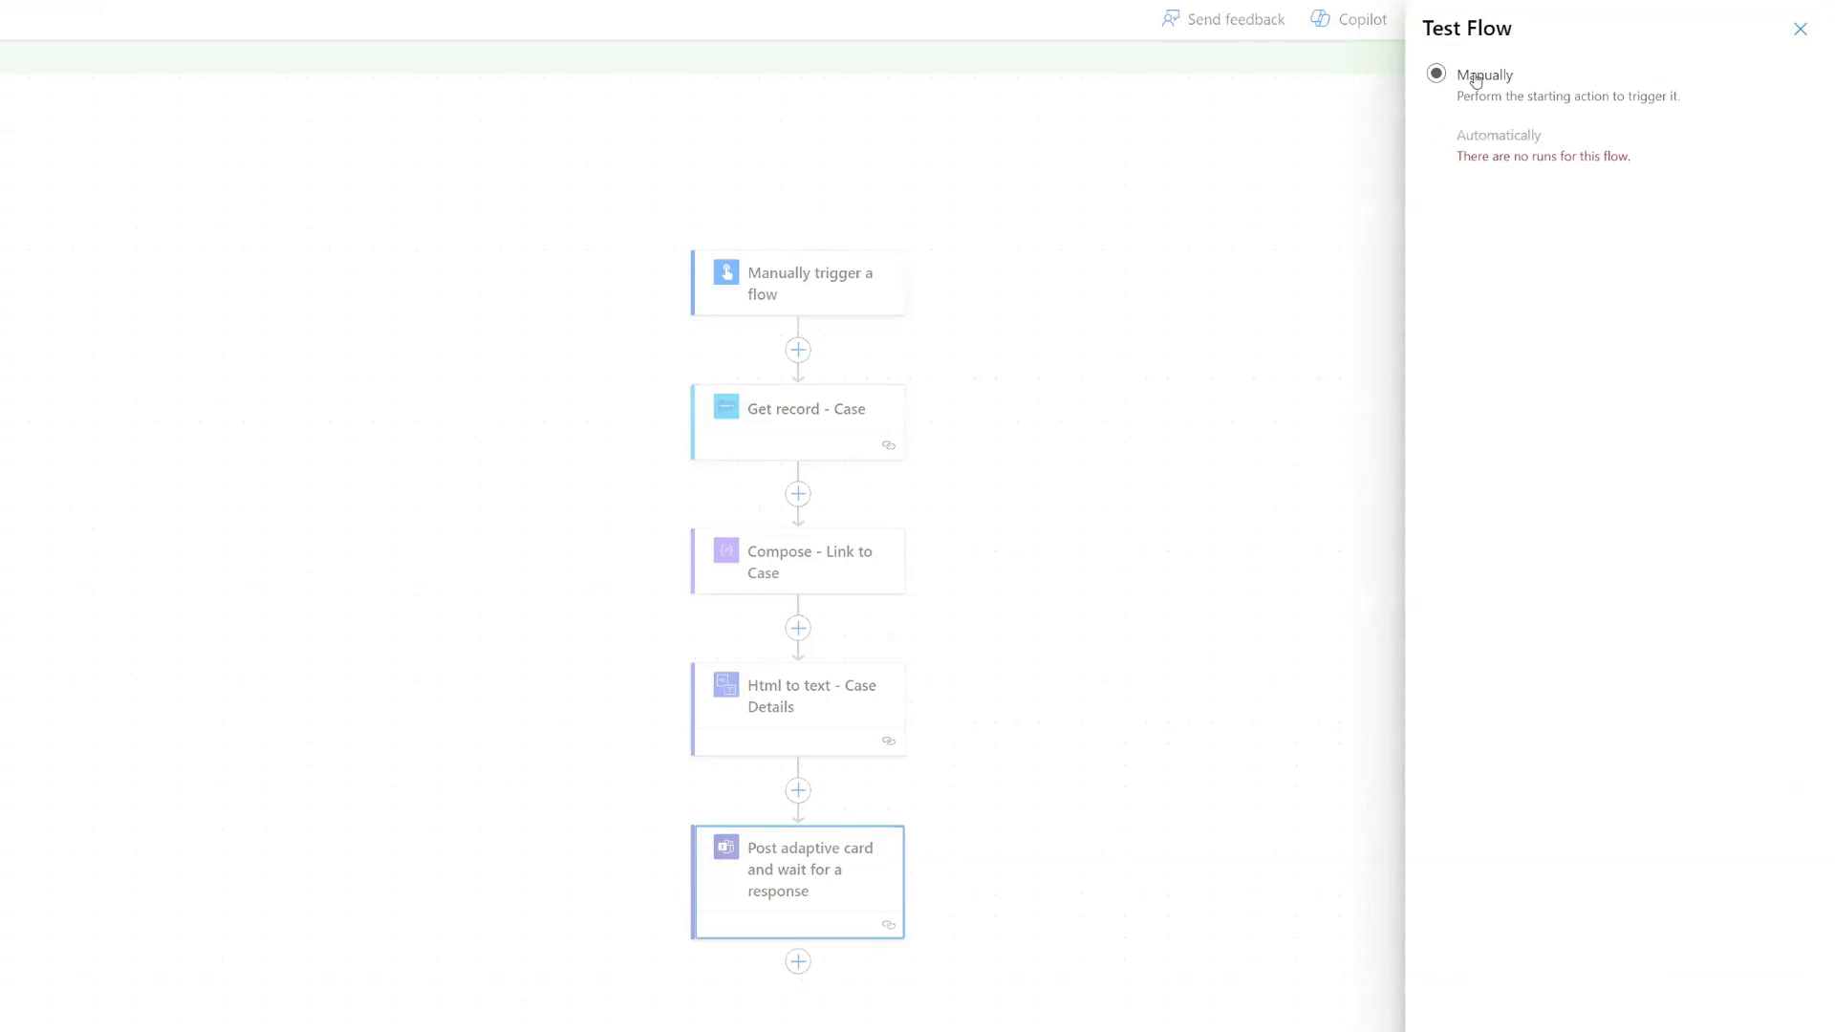
left_click(1477, 81)
left_click(1470, 1026)
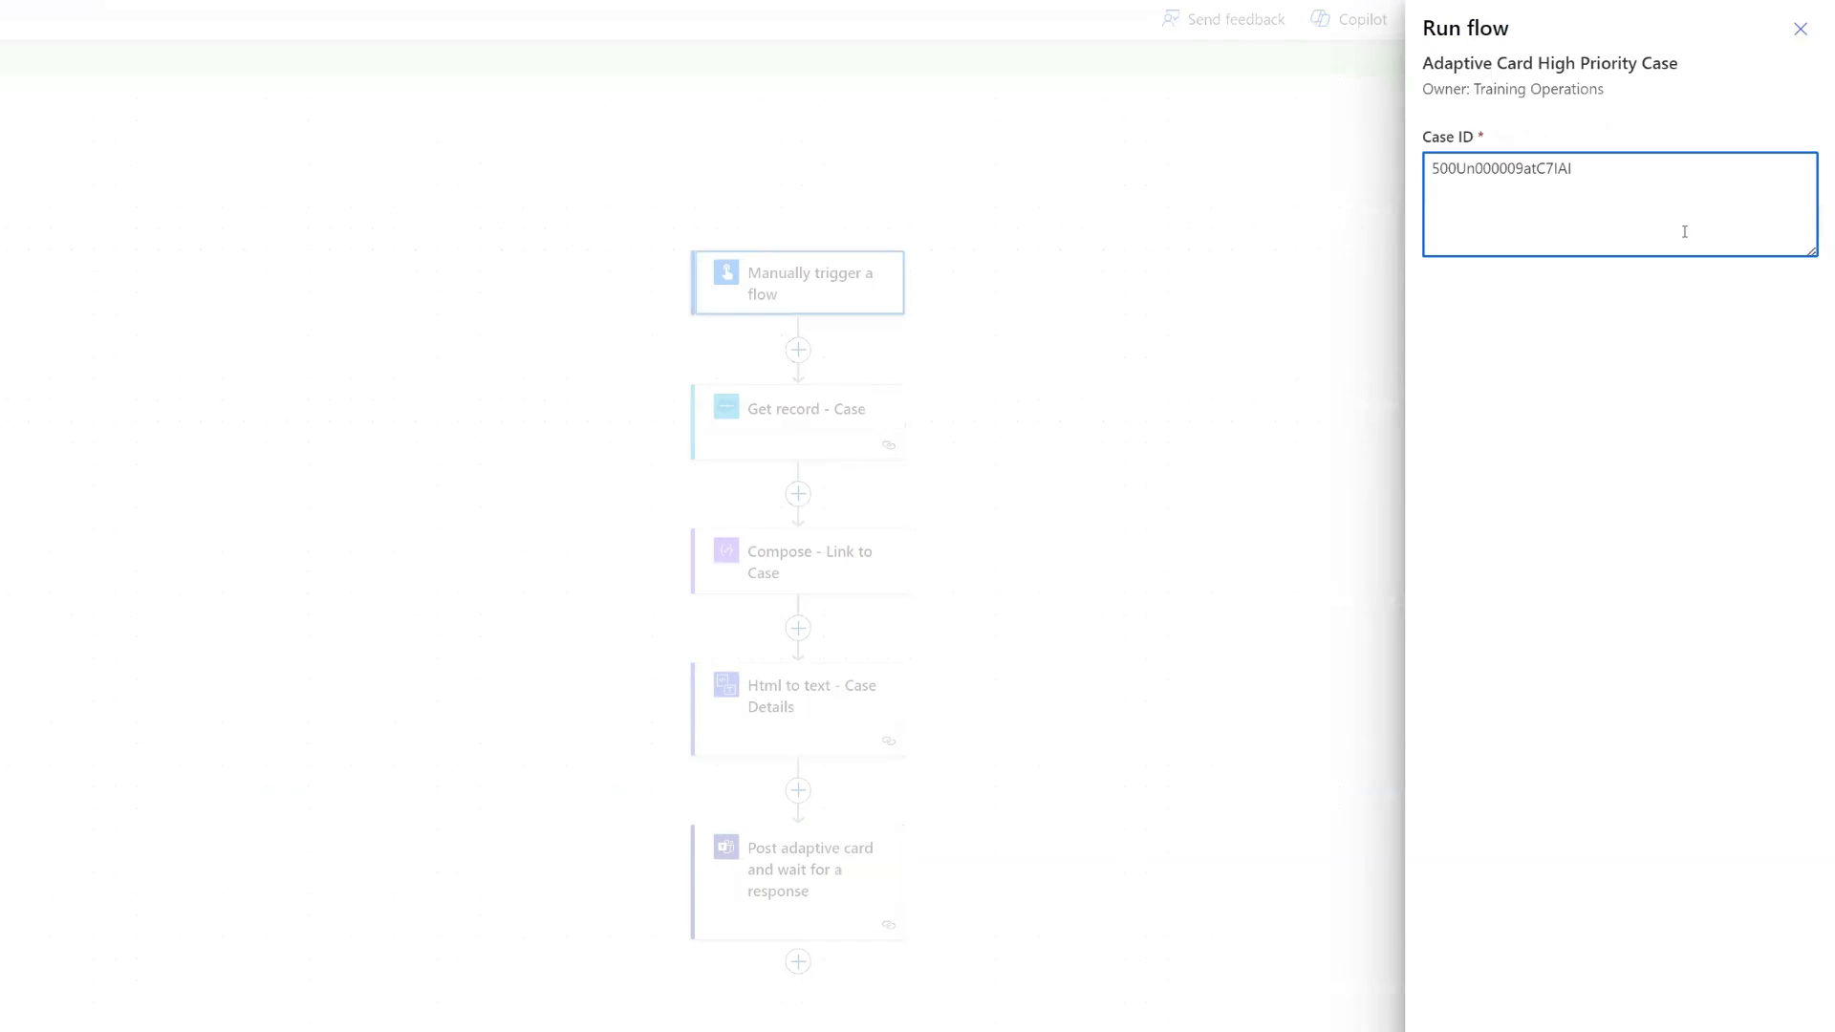
left_click(1470, 1027)
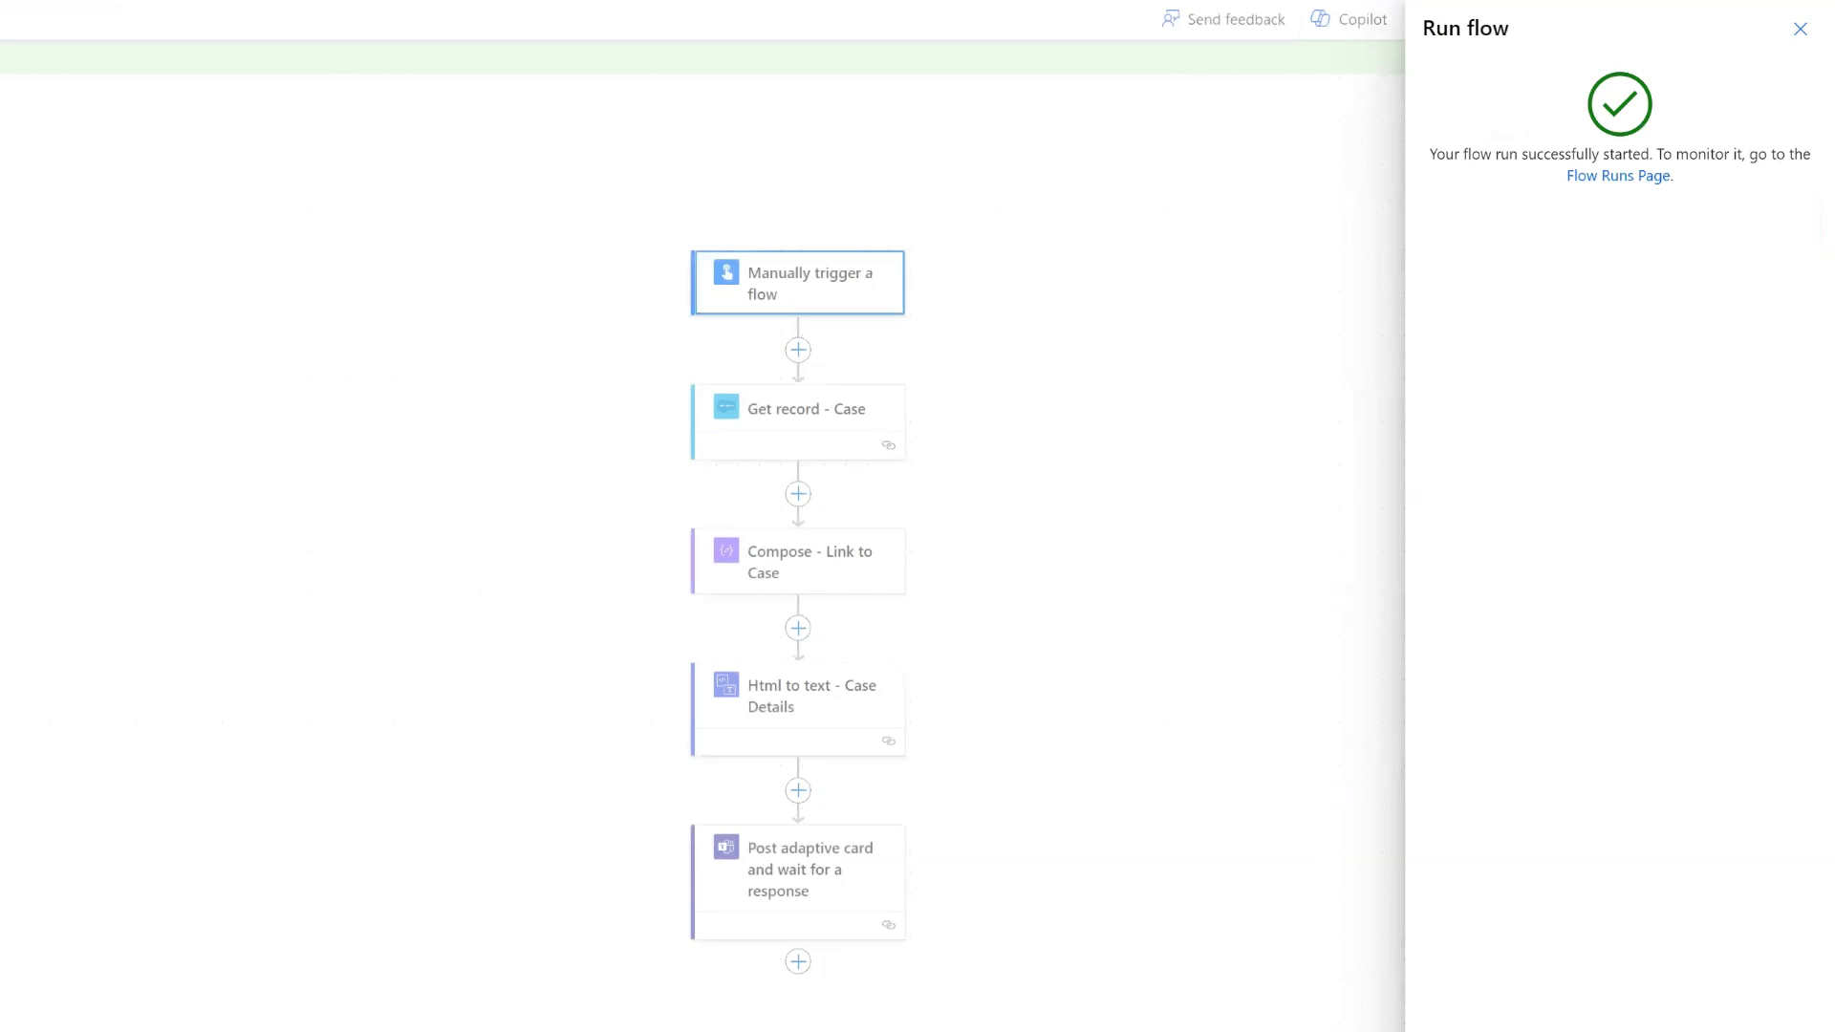
left_click(1470, 1027)
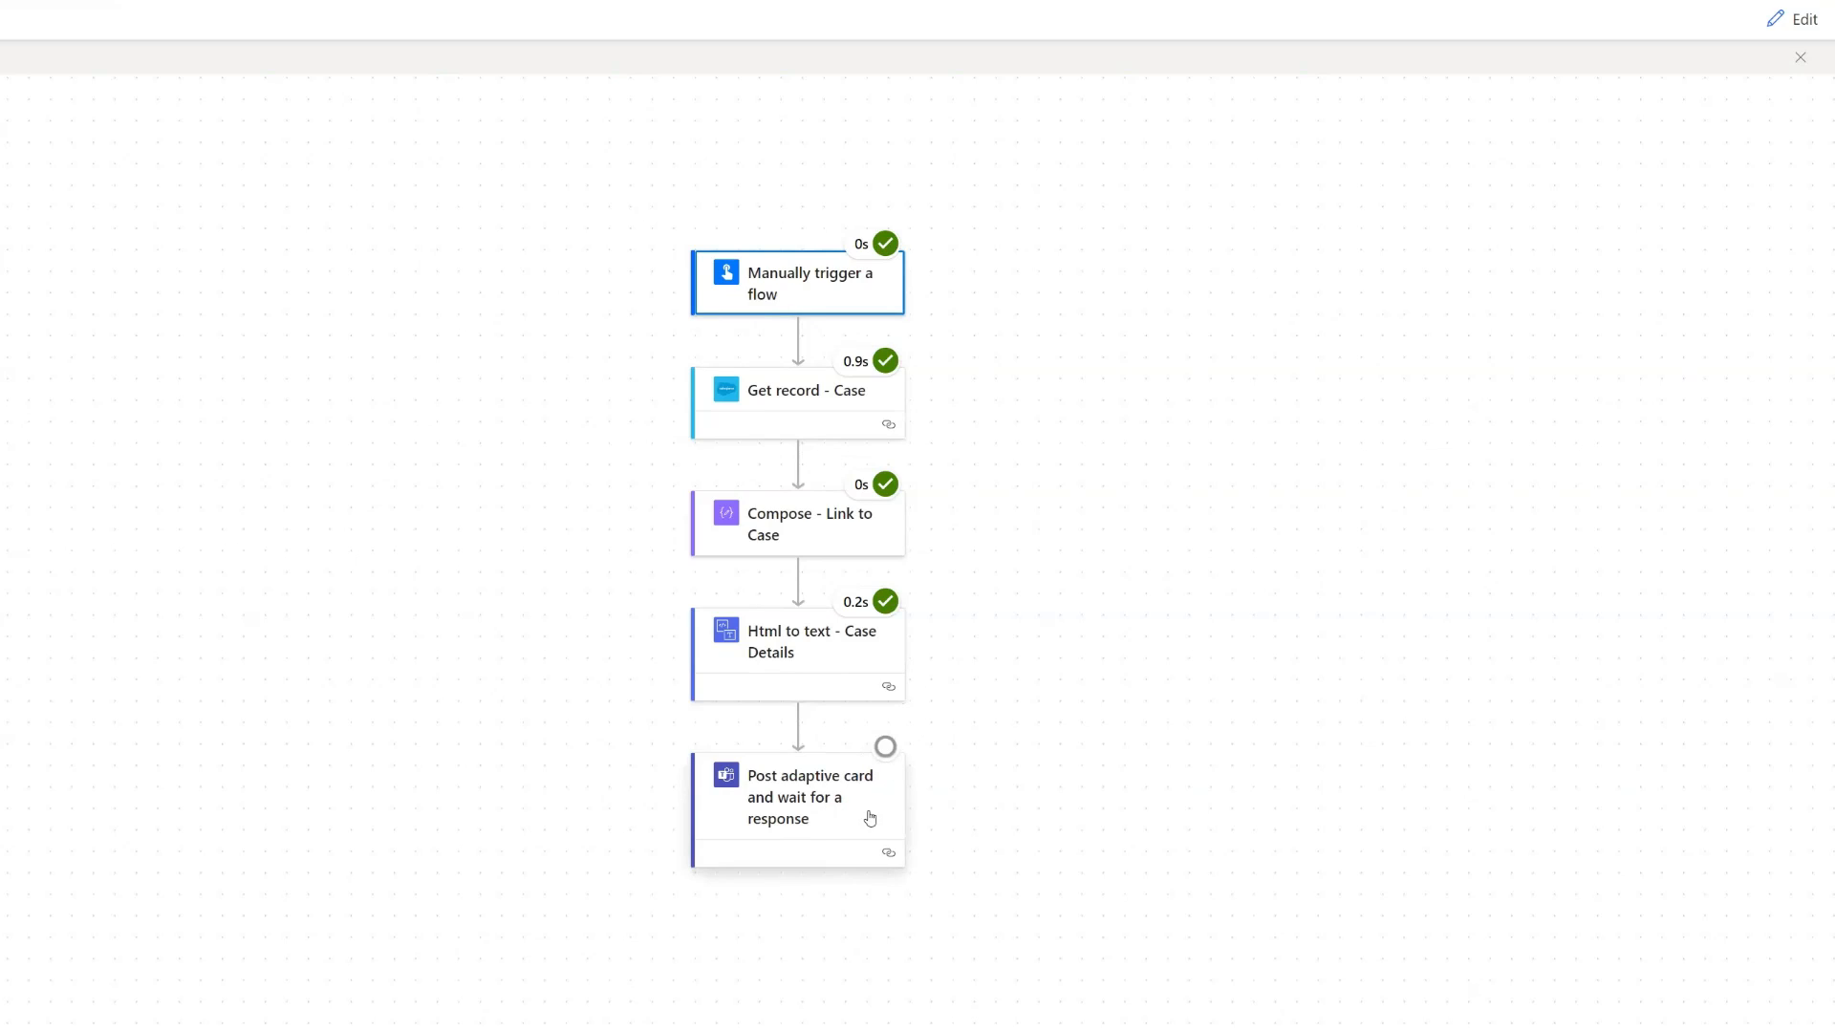
- Switch to Teams and check the newly posted adaptive card in the General channel
key("alt+Tab")
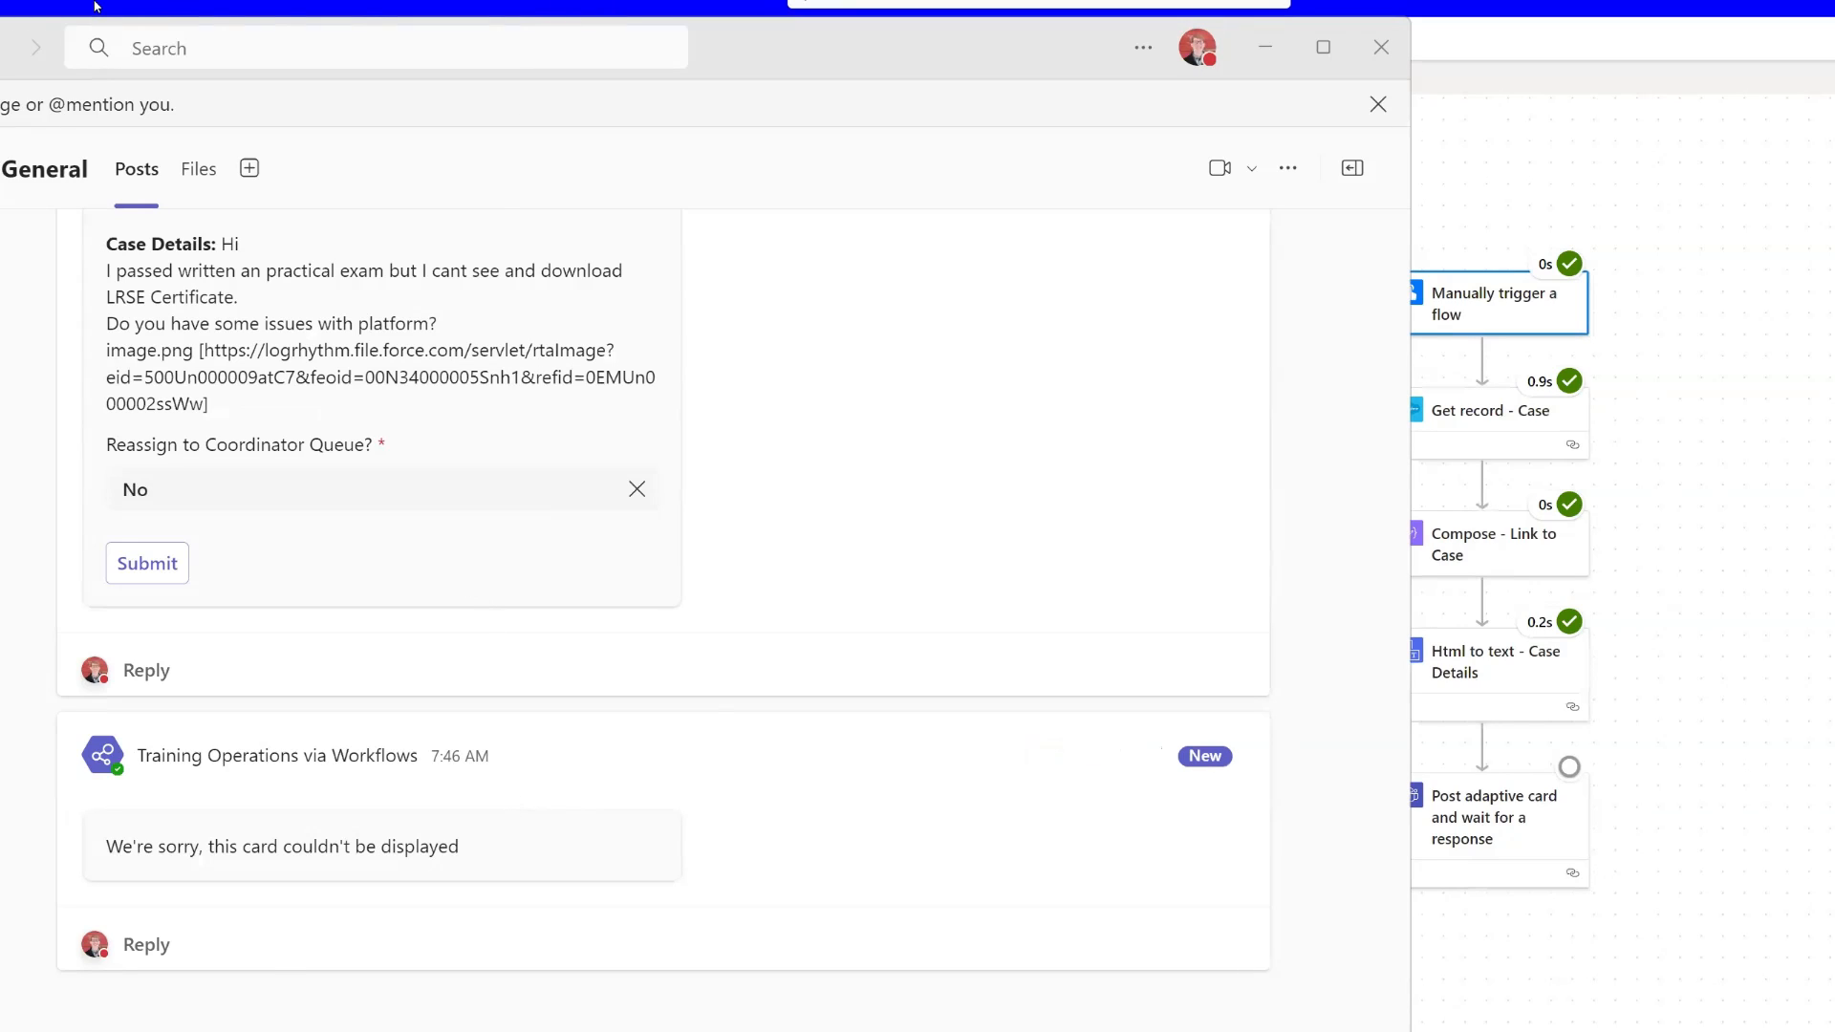
left_click_drag(102, 5, 1122, 97)
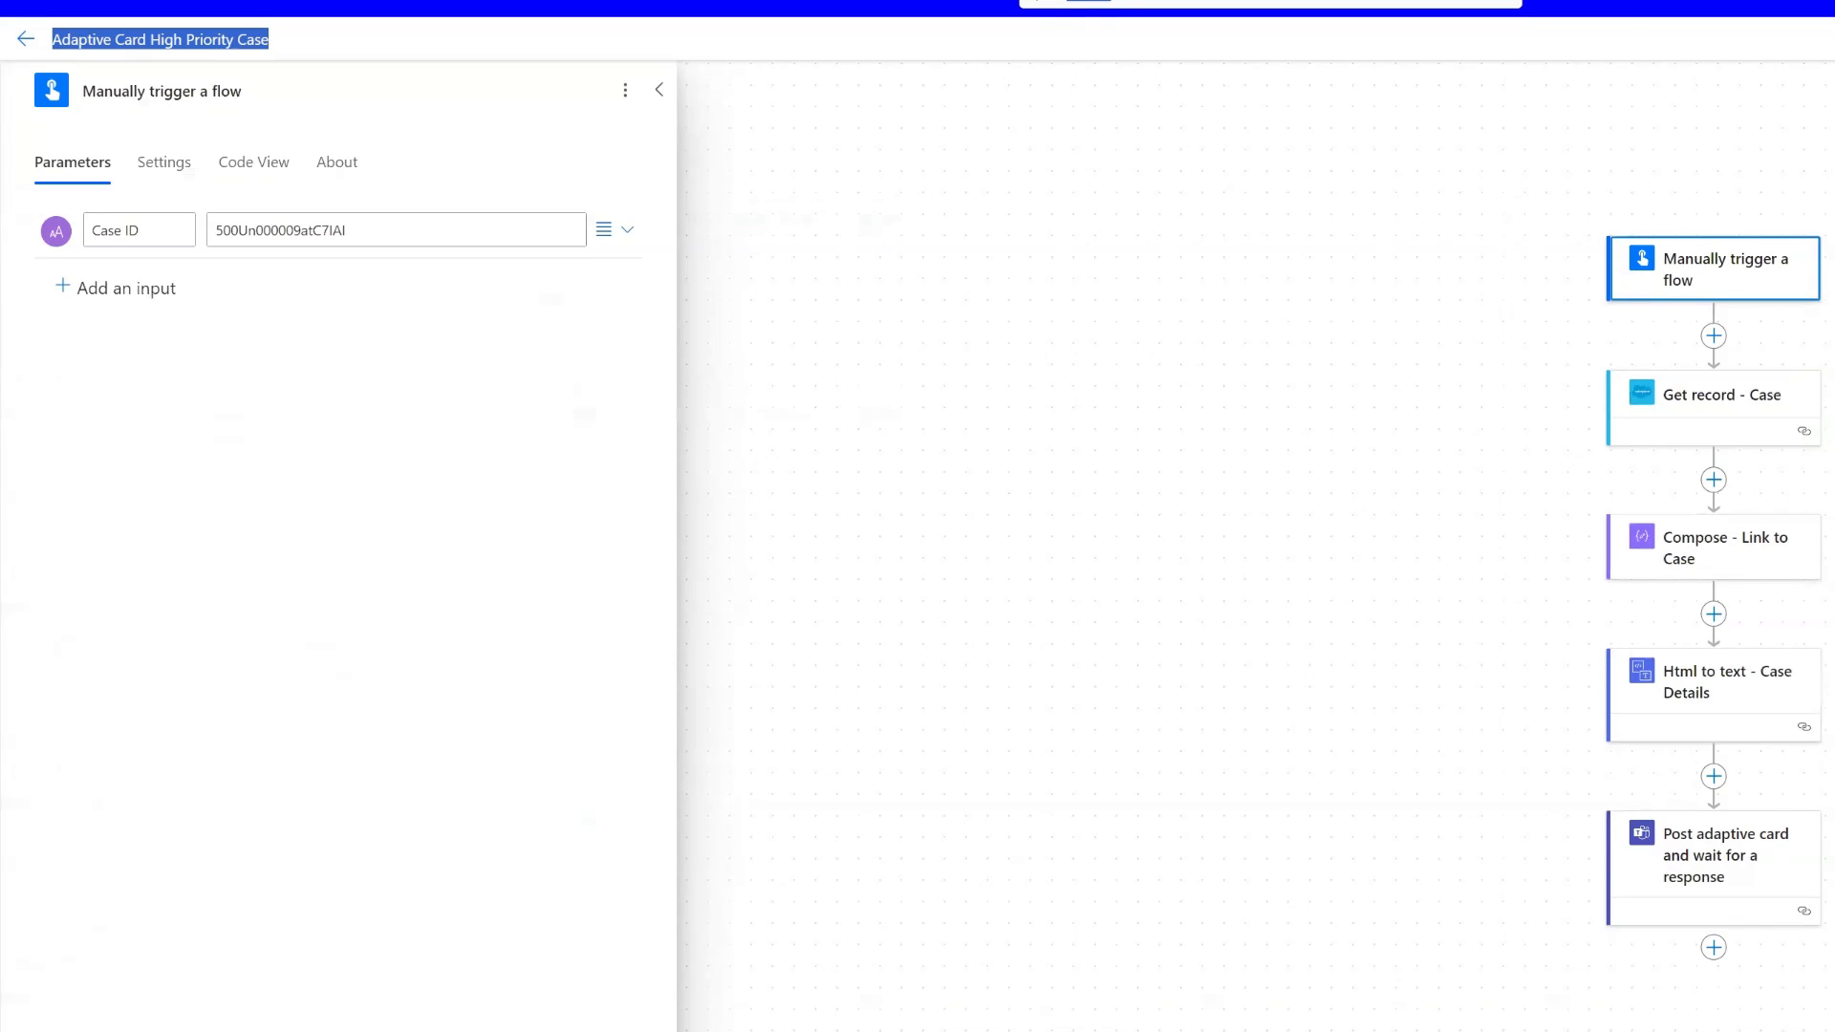
- Review the version in the flow's adaptive card message and set the target version to 1.4 in the Adaptive Cards designer
left_click(1729, 861)
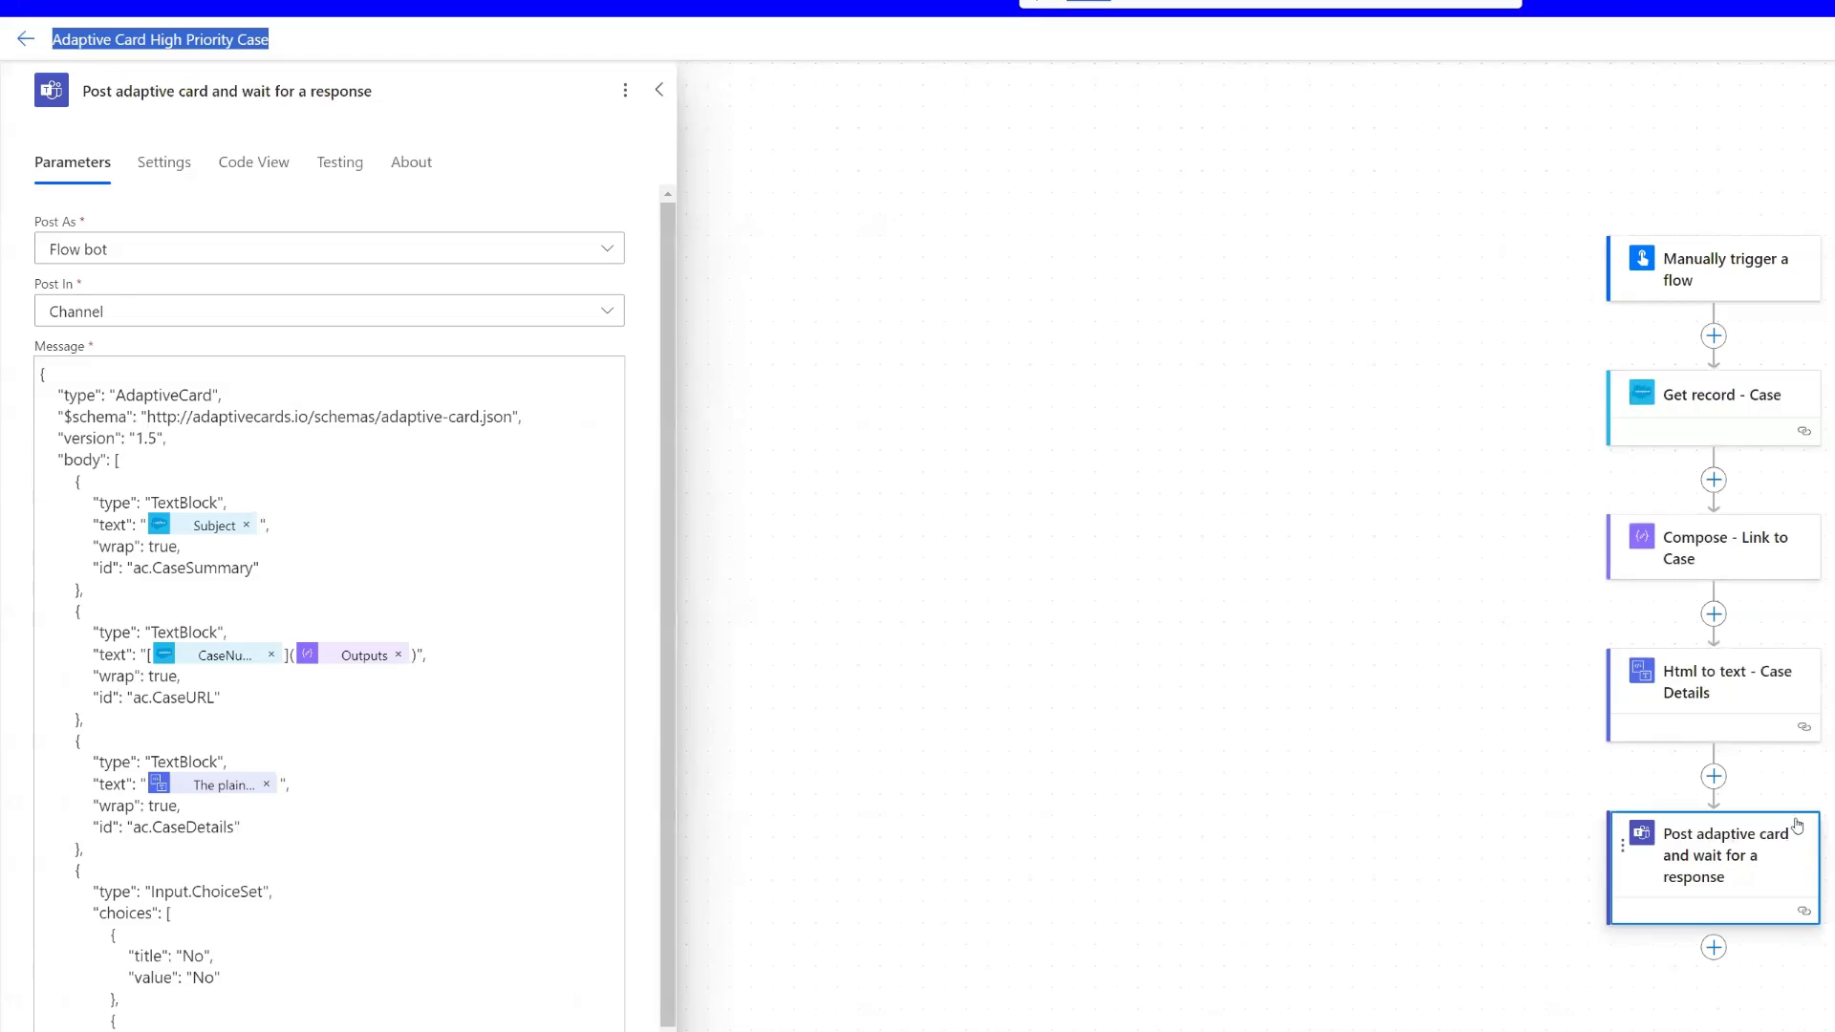
left_click(155, 438)
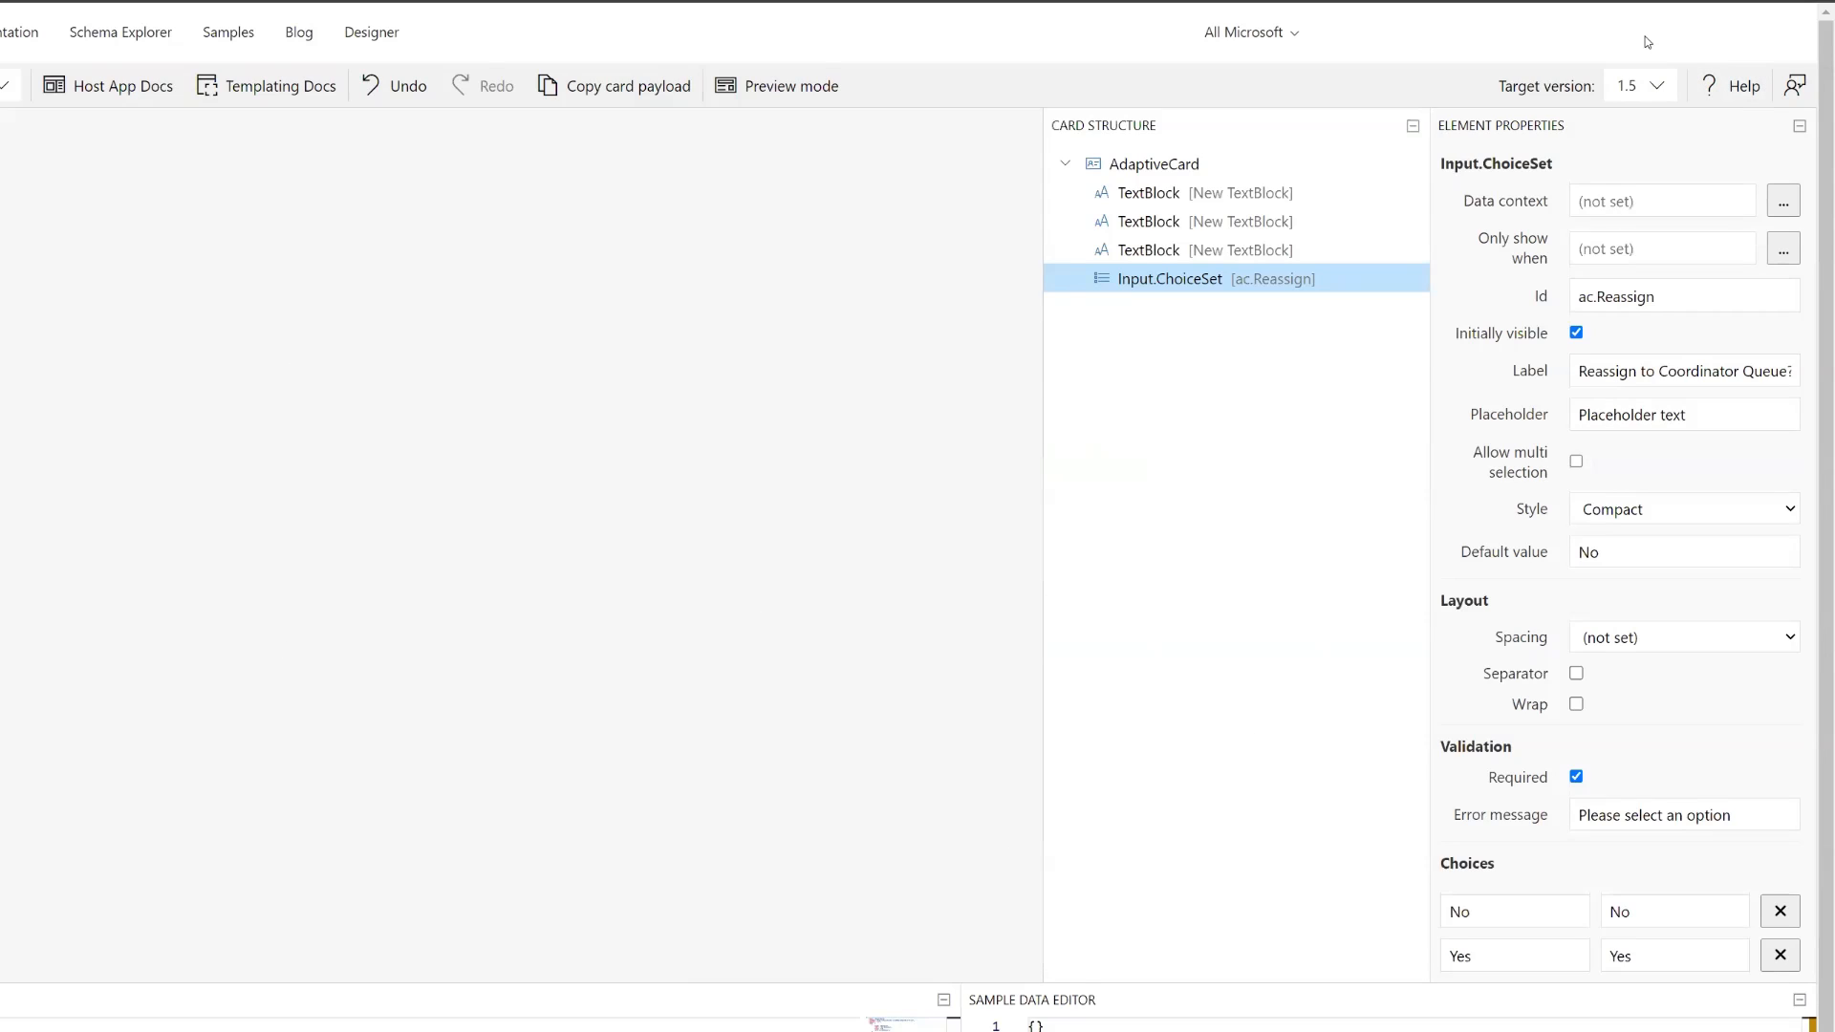
left_click(1636, 86)
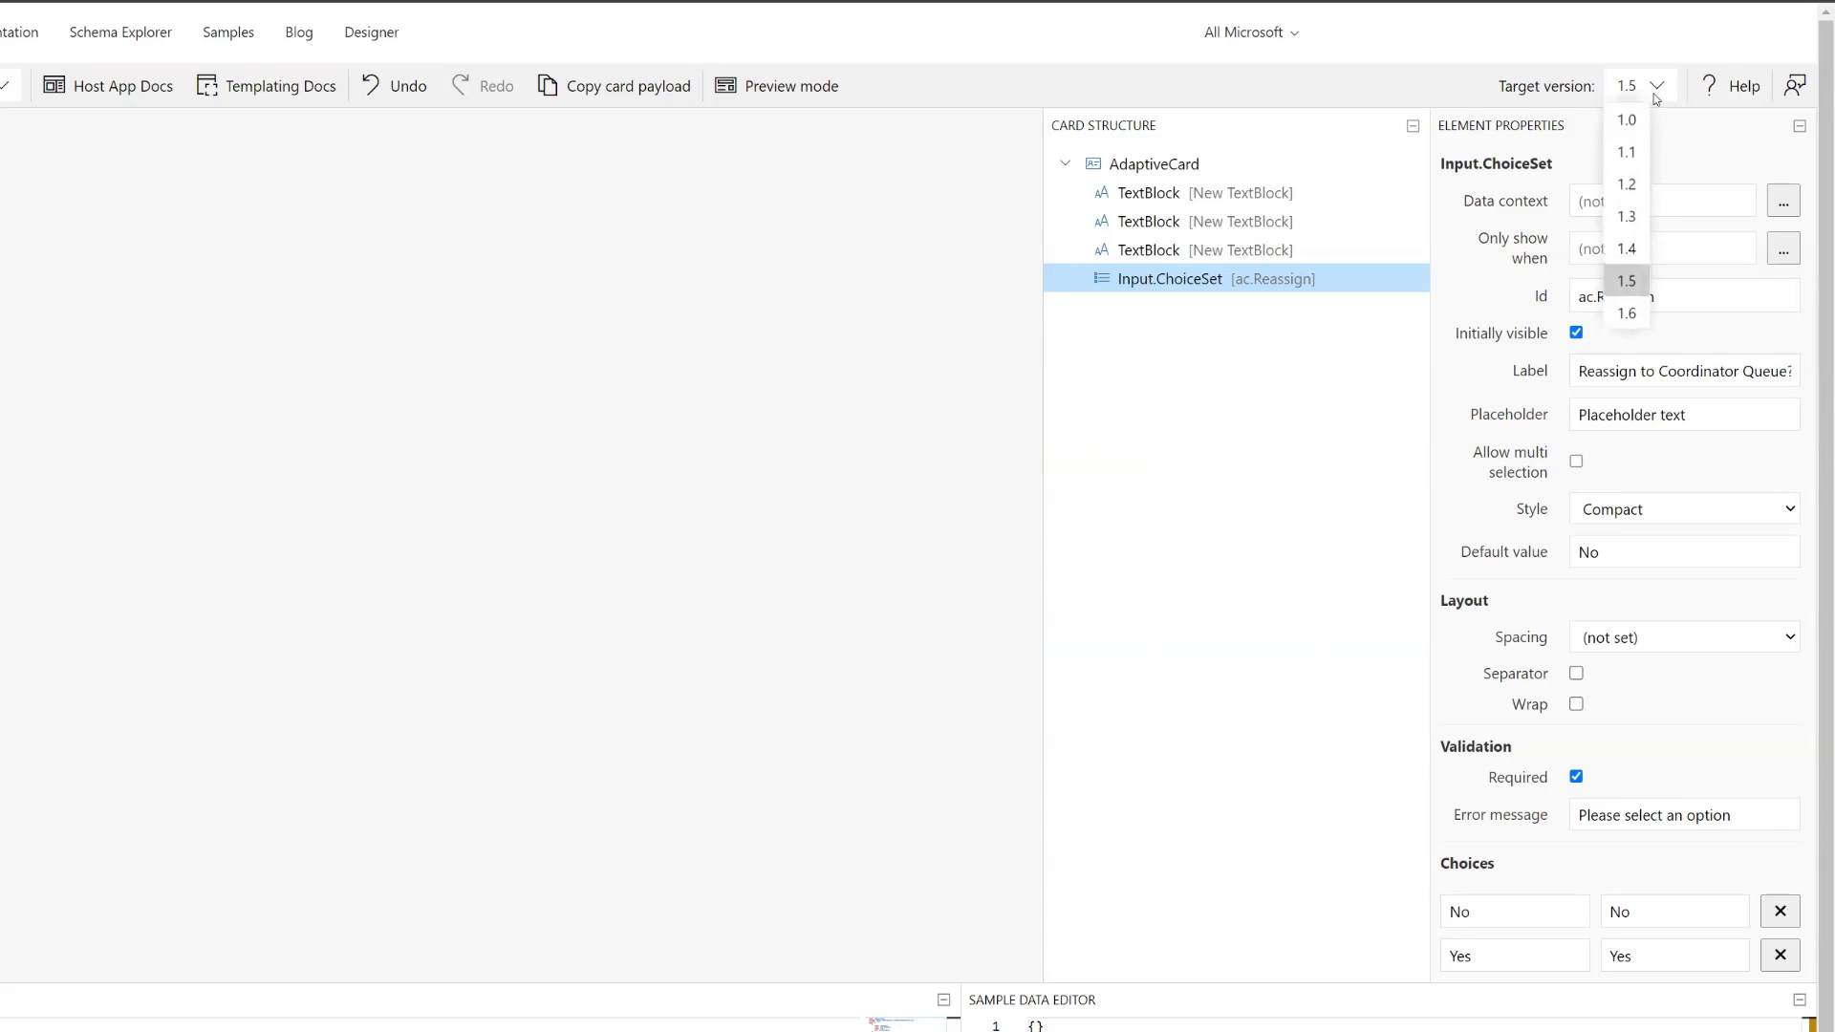
left_click(1629, 248)
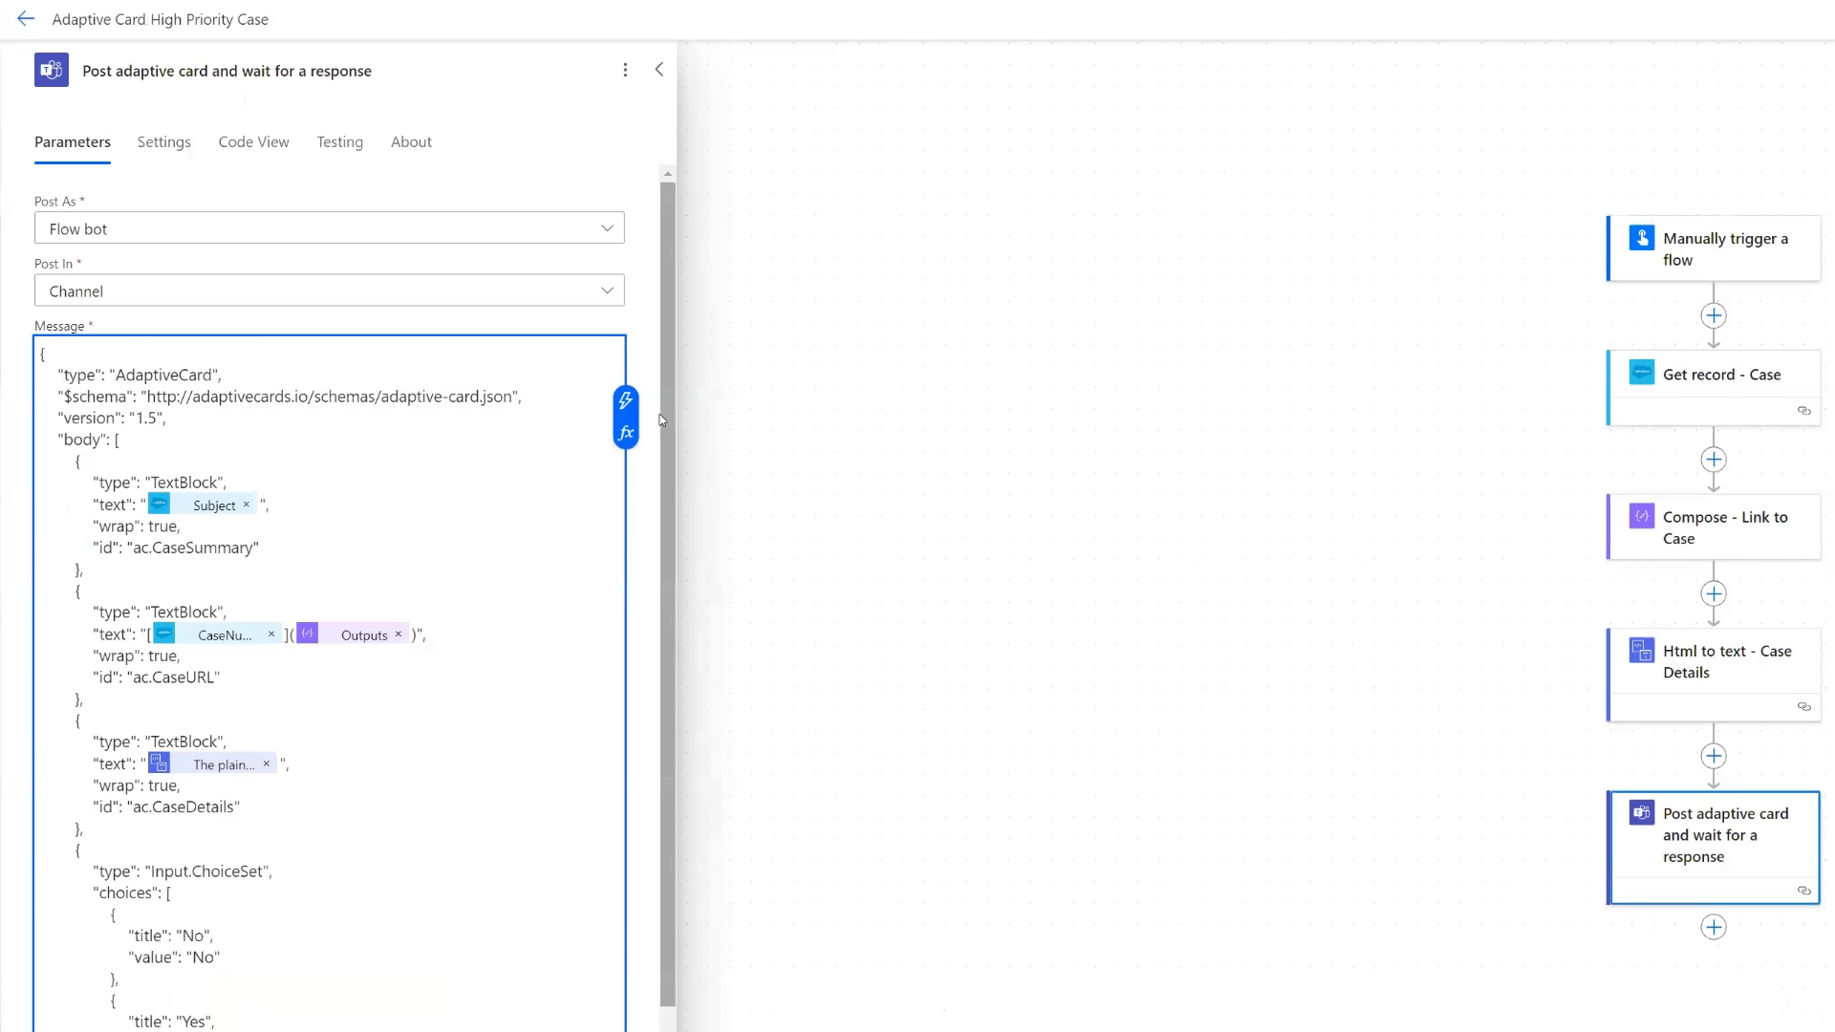
- Change the version in the Post adaptive card message to 1.4 and save the flow
key("BackSpace")
type("4")
key("ctrl+s")
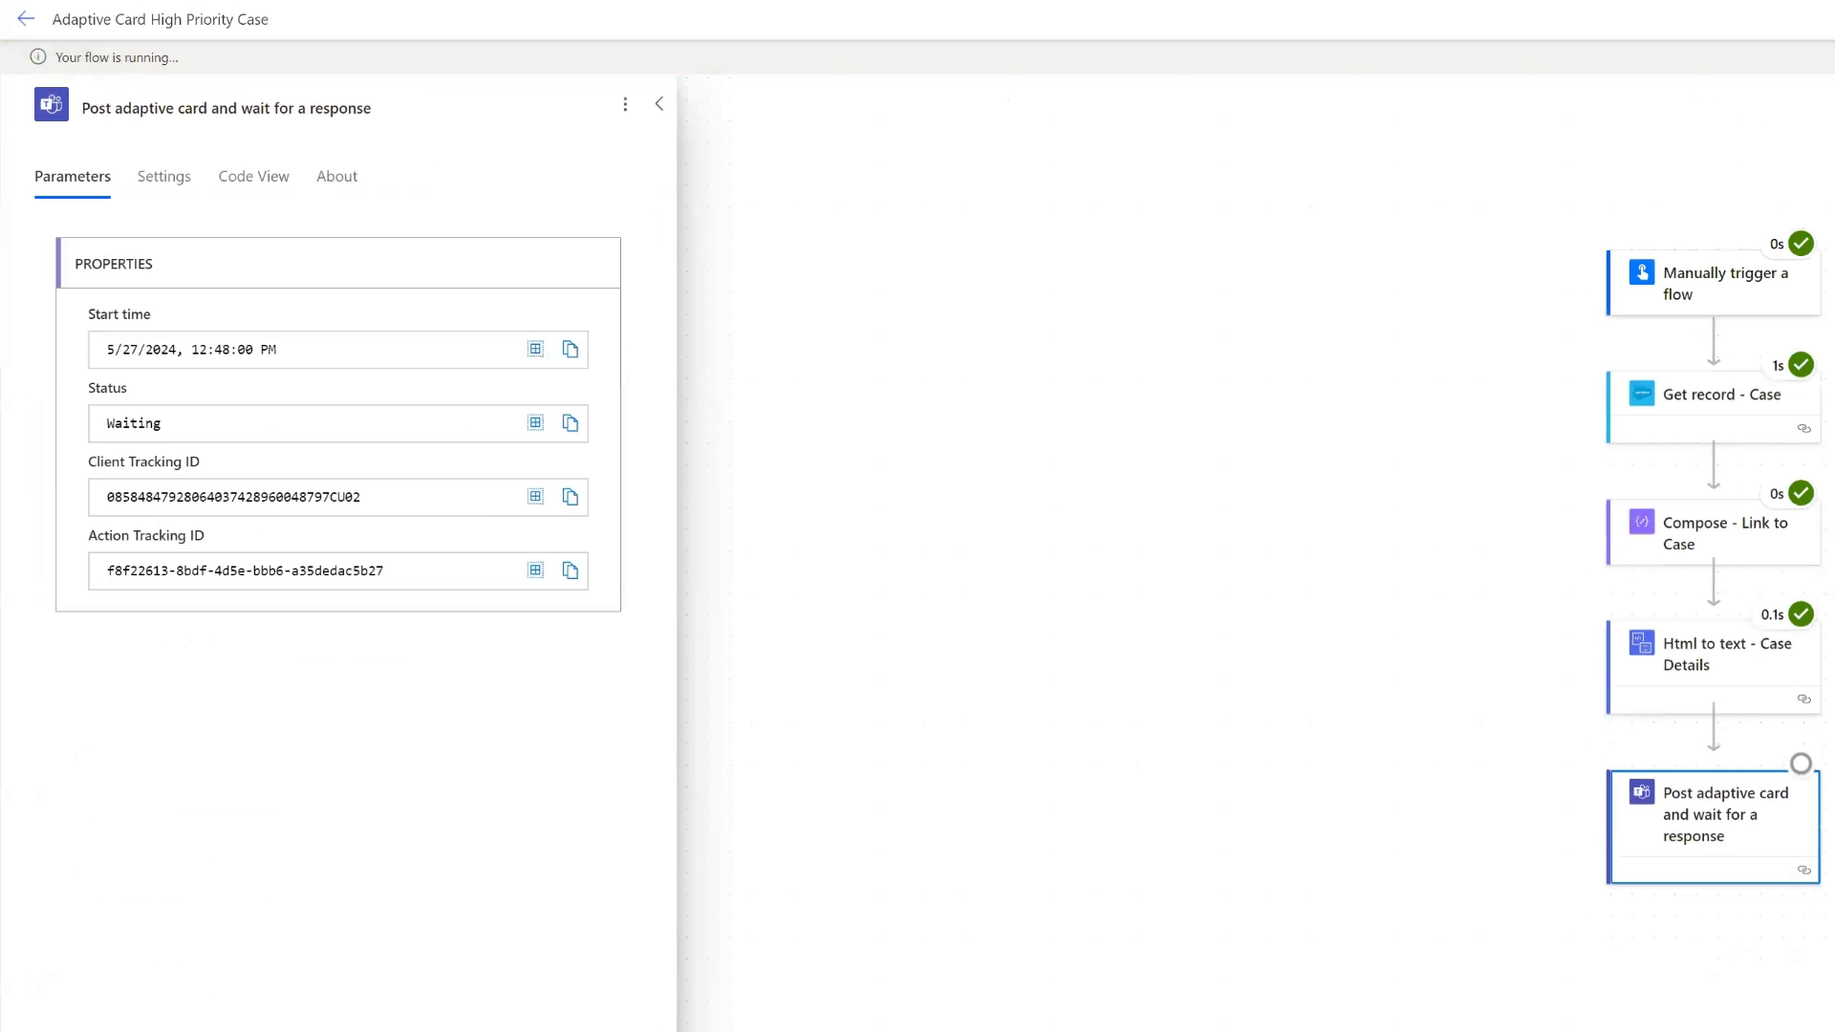
- Switch to Teams and check the new card's fields and its "Reassign to Coordinator Queue?" choices
key("alt+Tab")
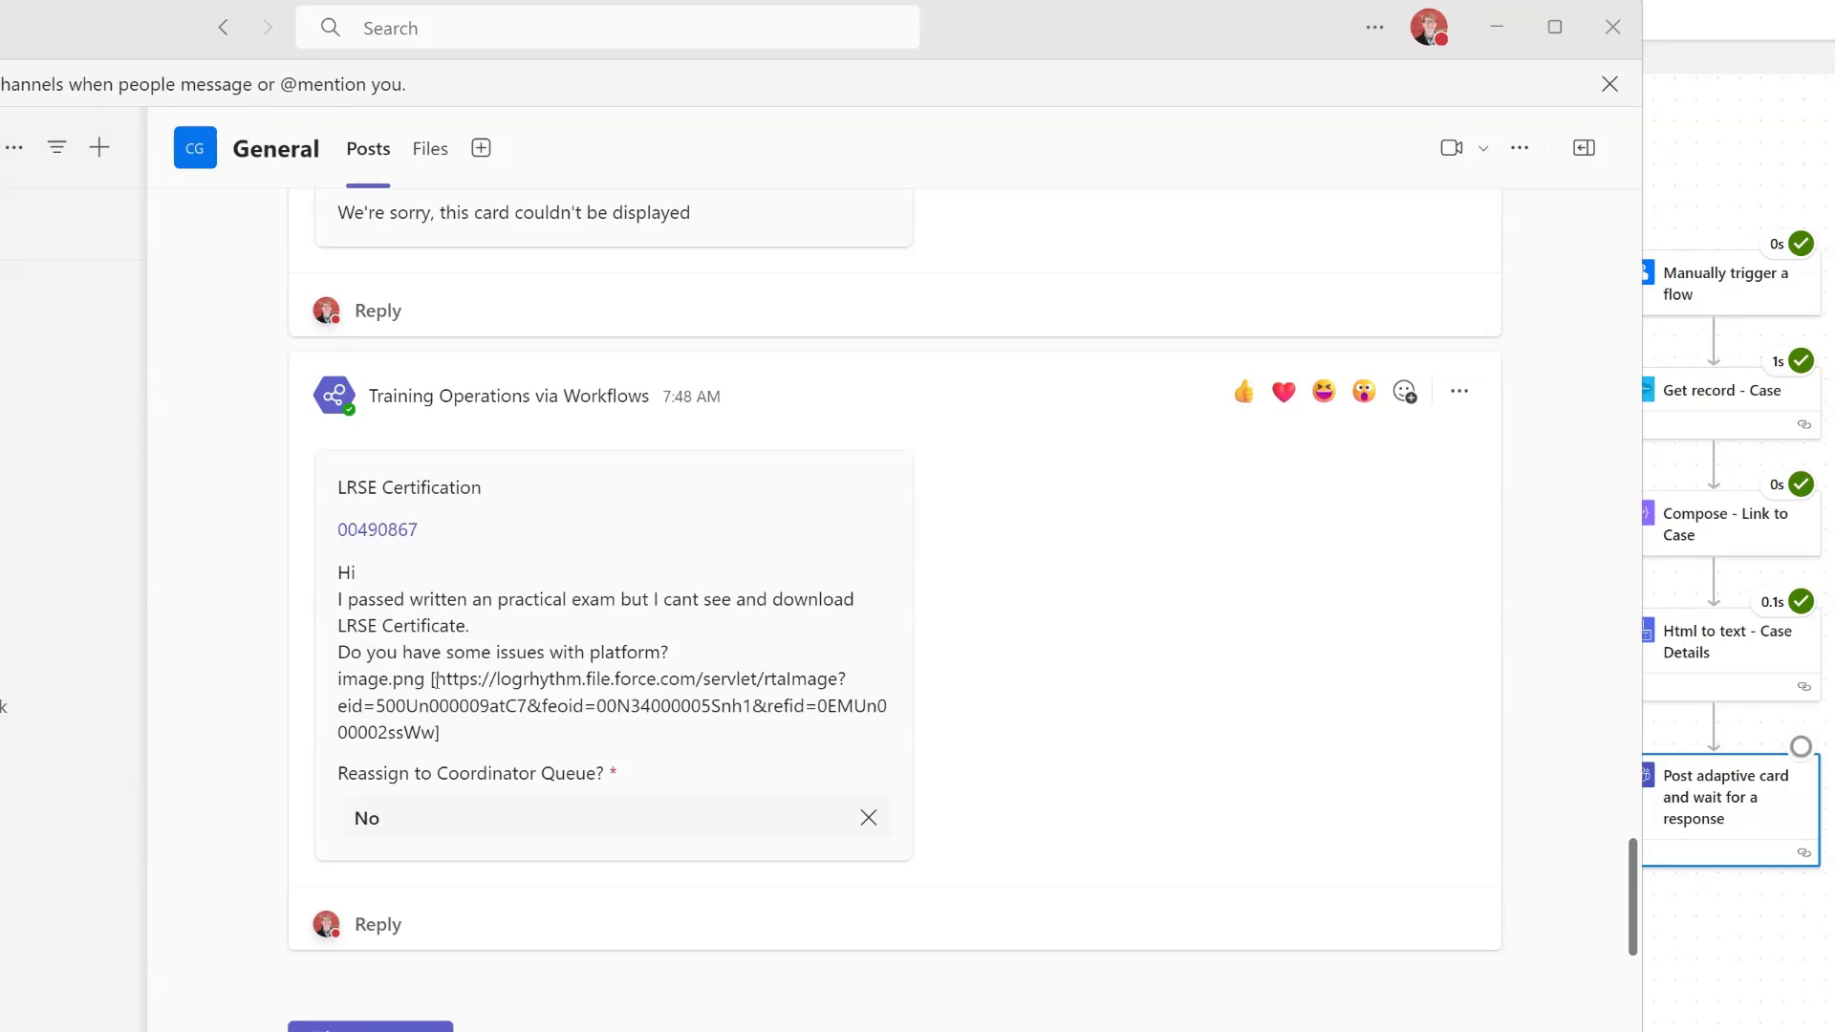
left_click(503, 830)
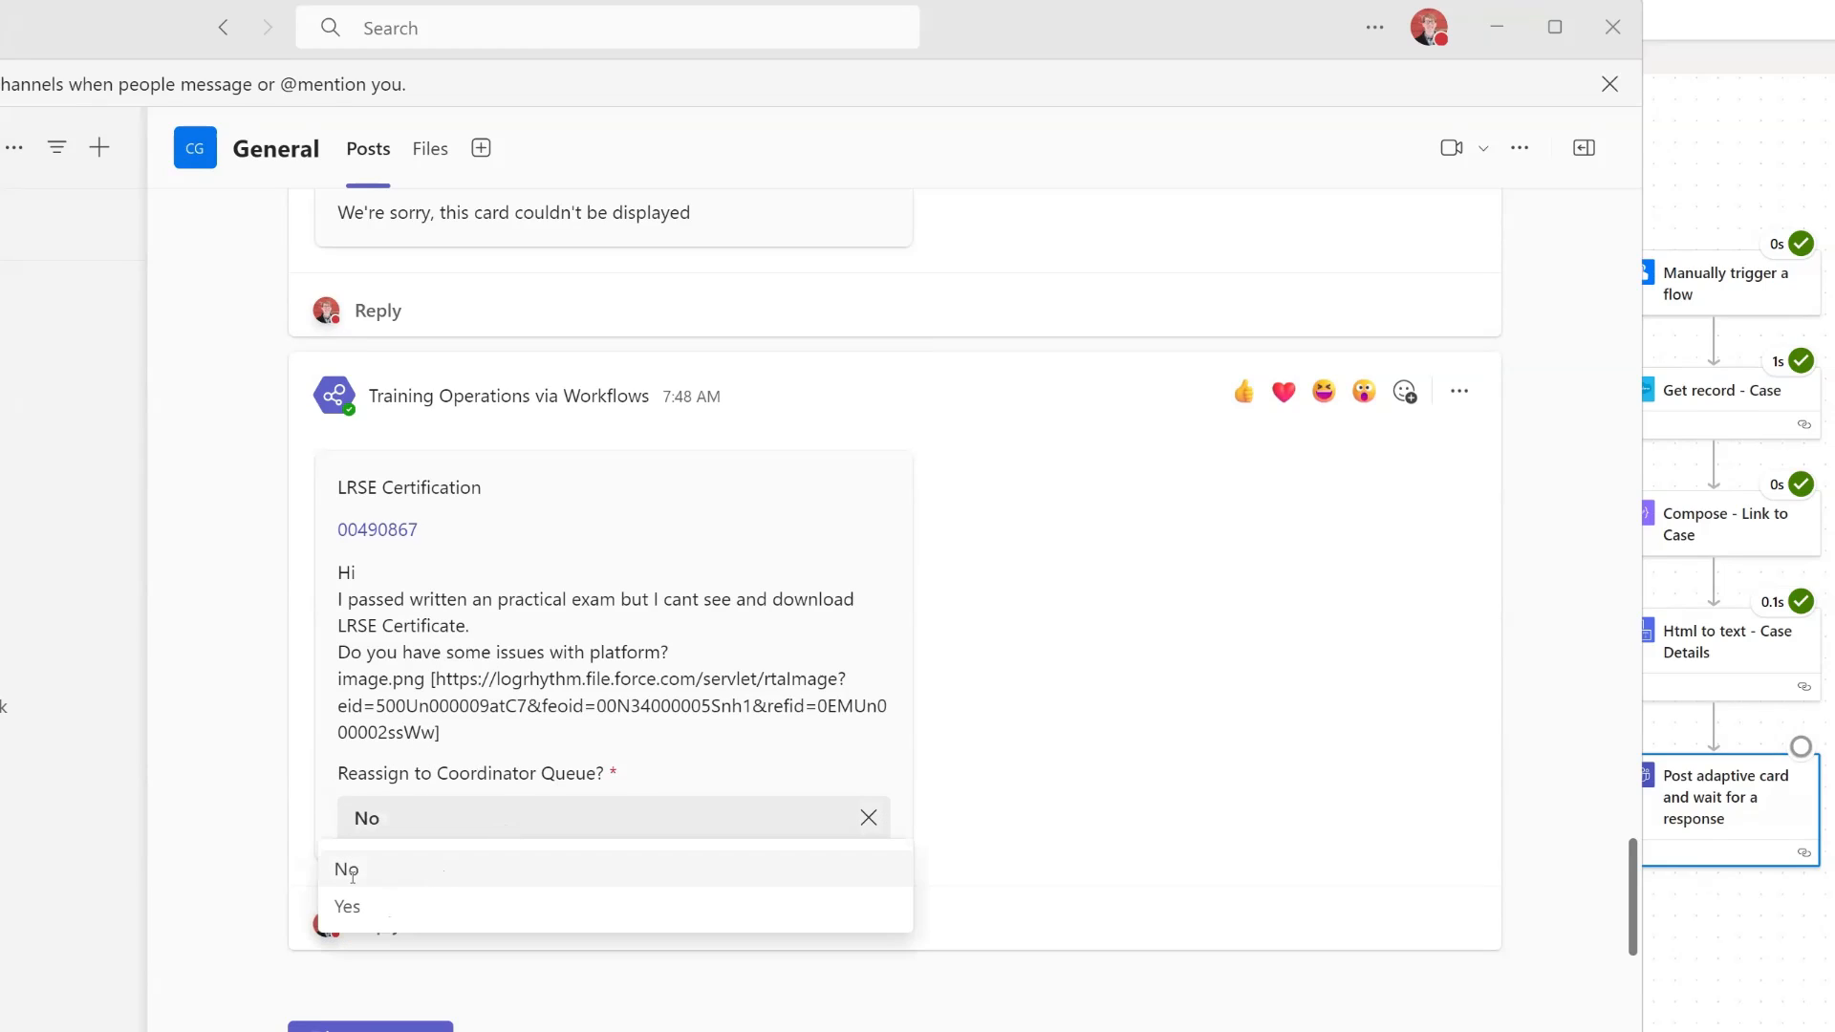
left_click(449, 904)
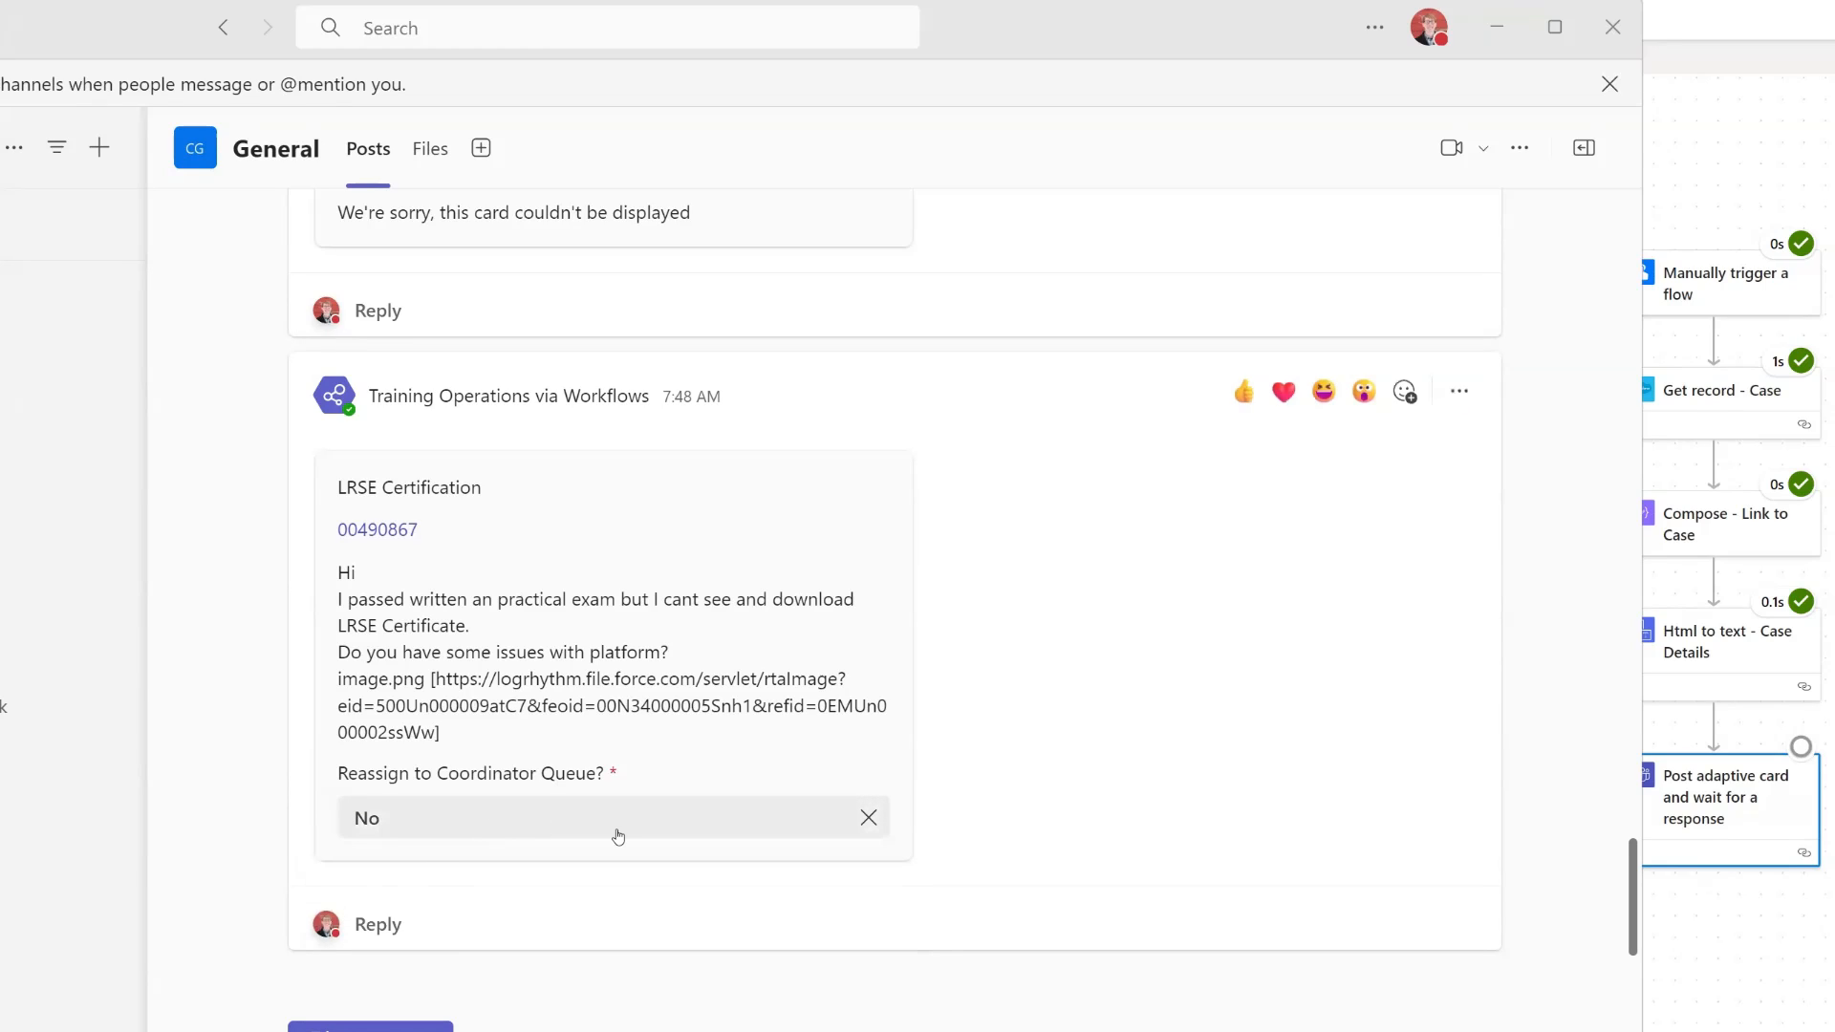
left_click(614, 835)
left_click(460, 899)
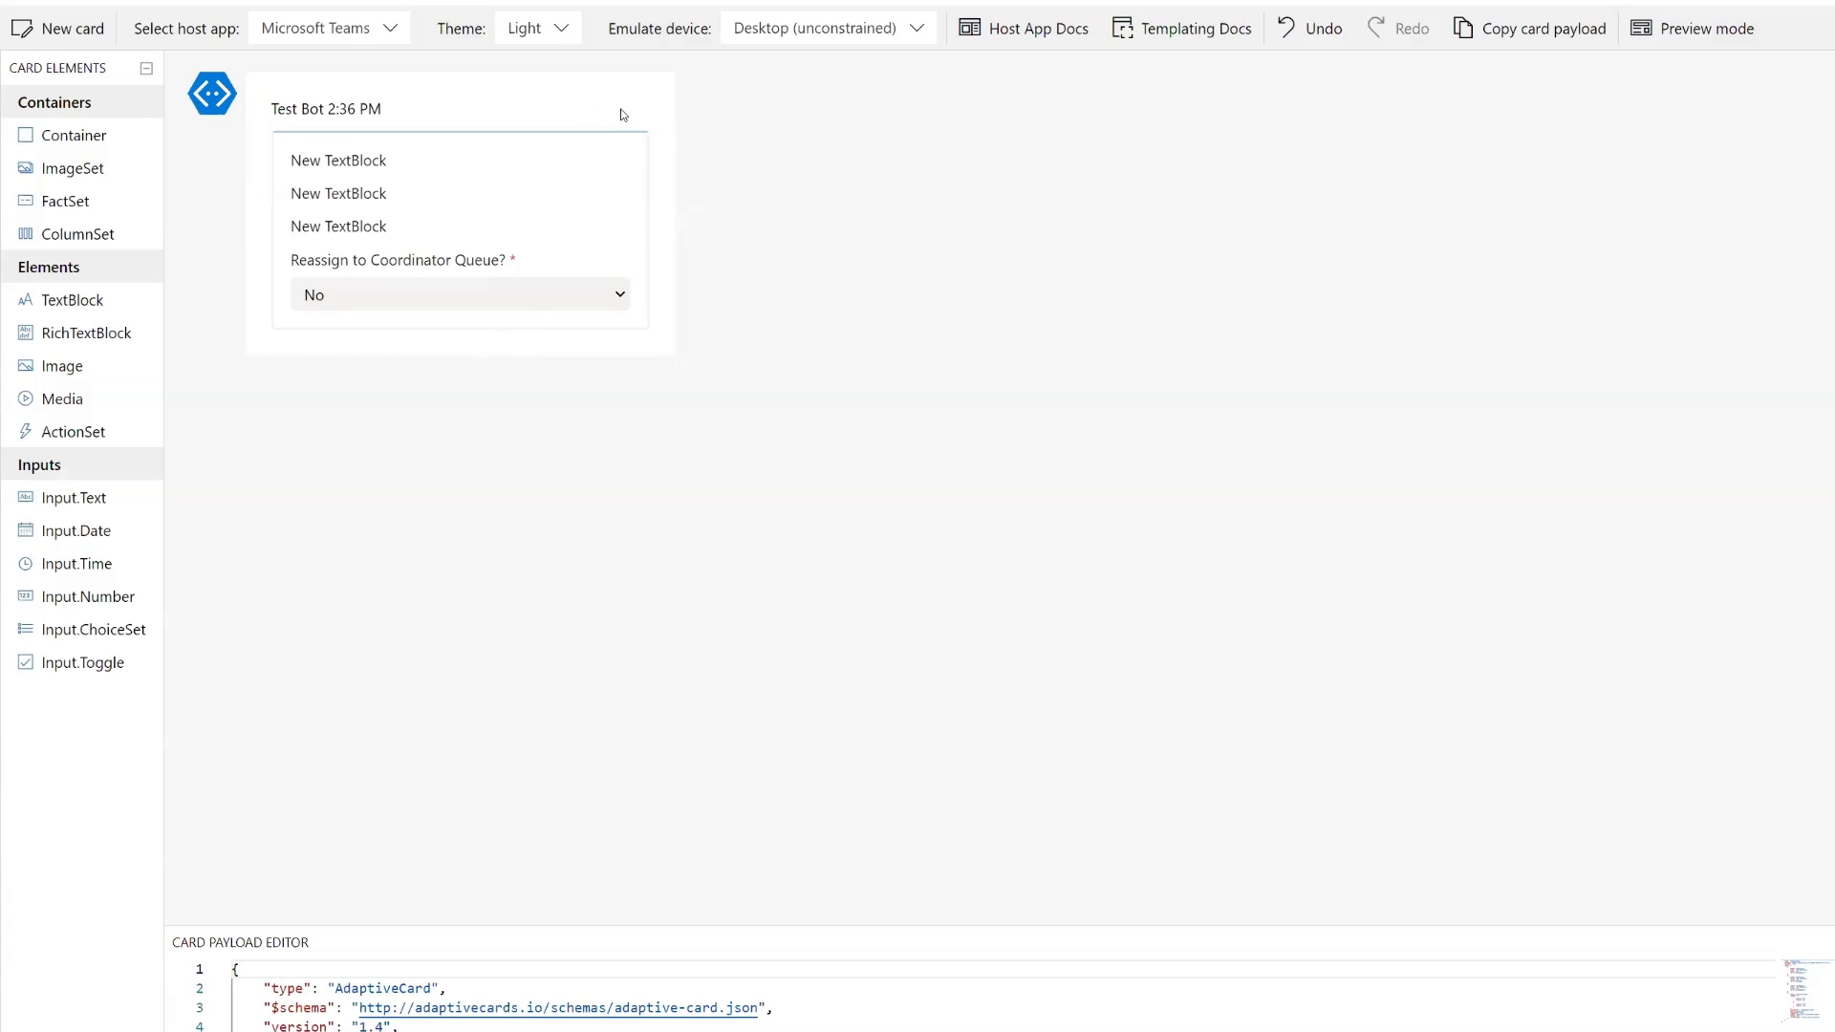
- In the Adaptive Cards designer, add an Action.Submit action to the card
left_click(622, 144)
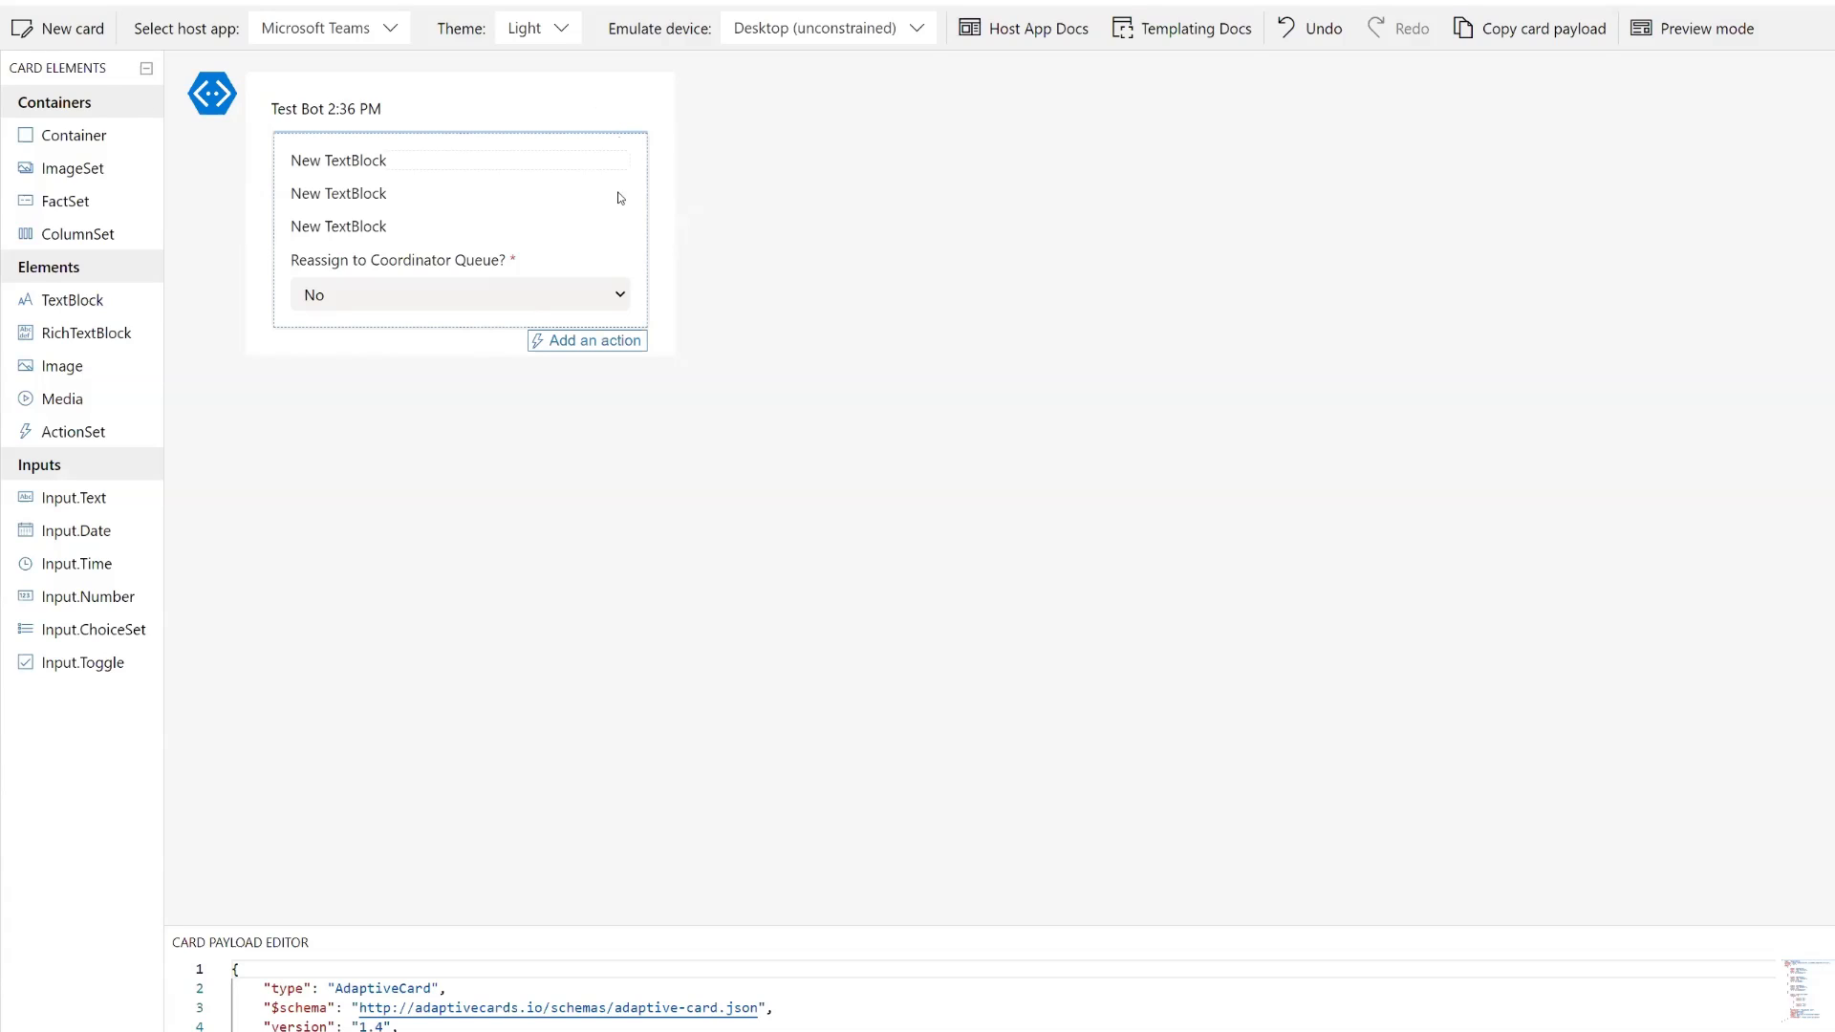
left_click(592, 346)
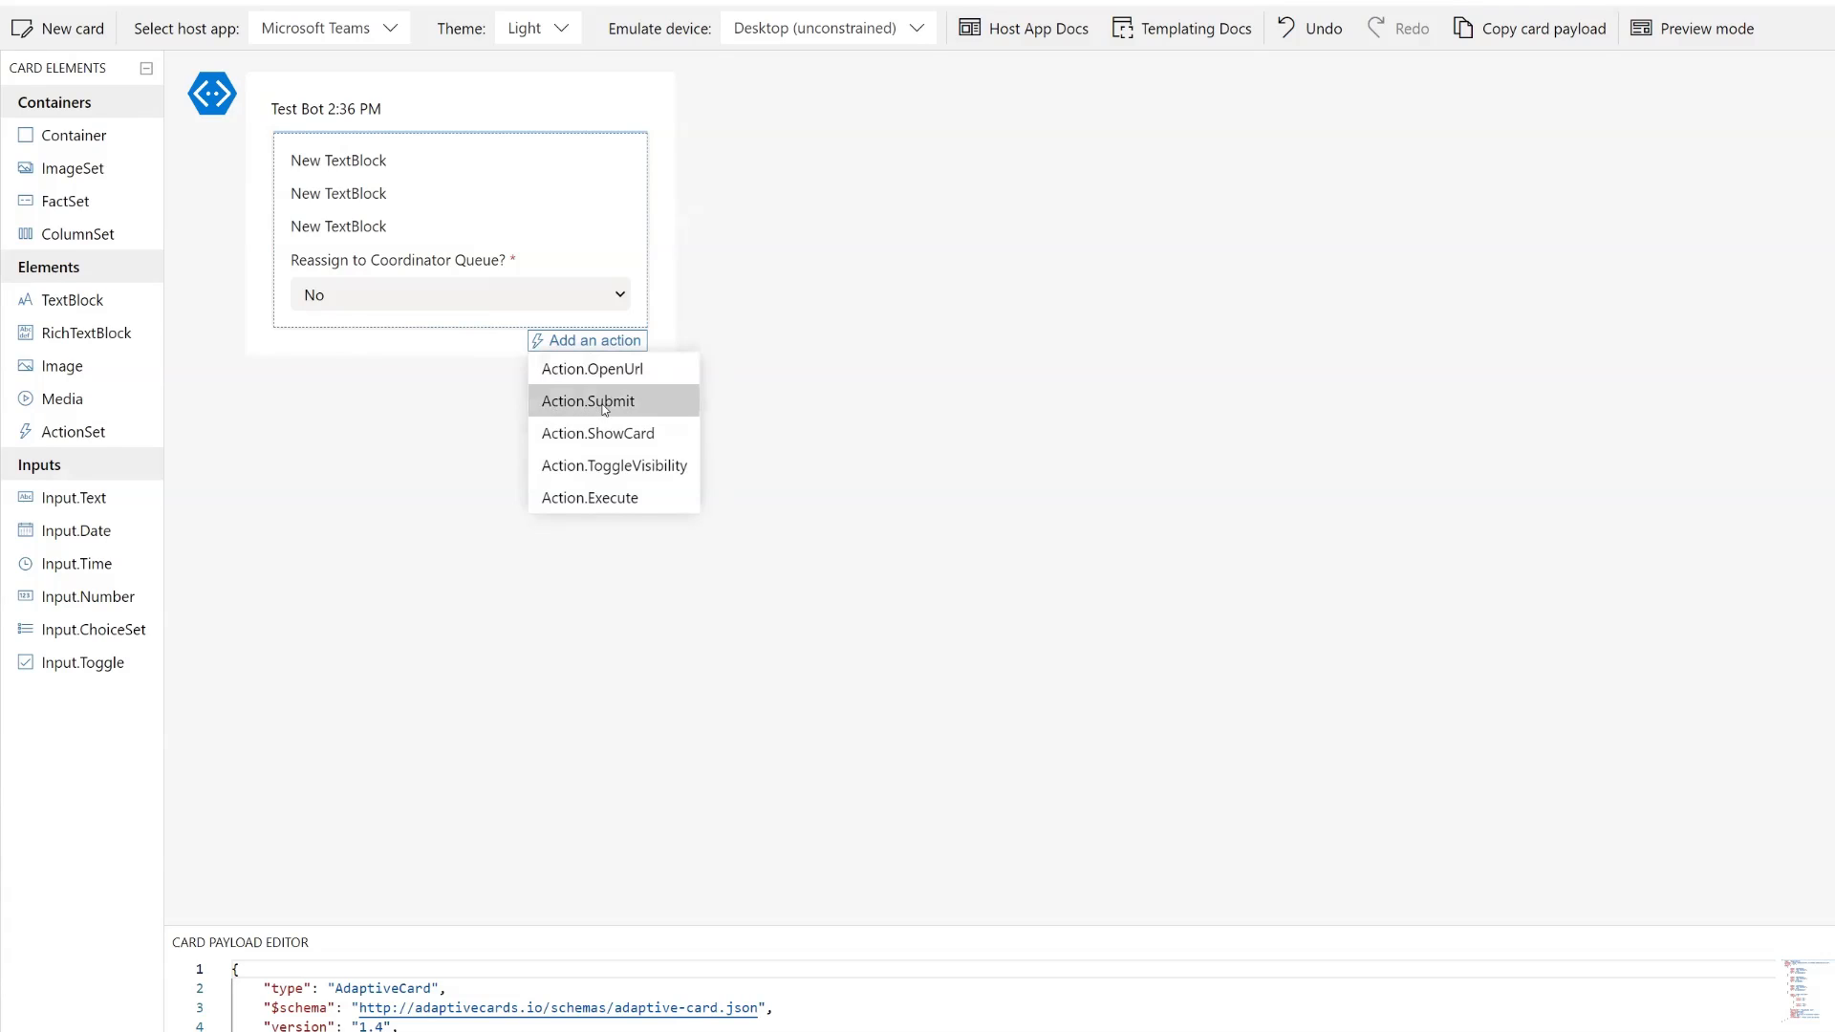
left_click(603, 402)
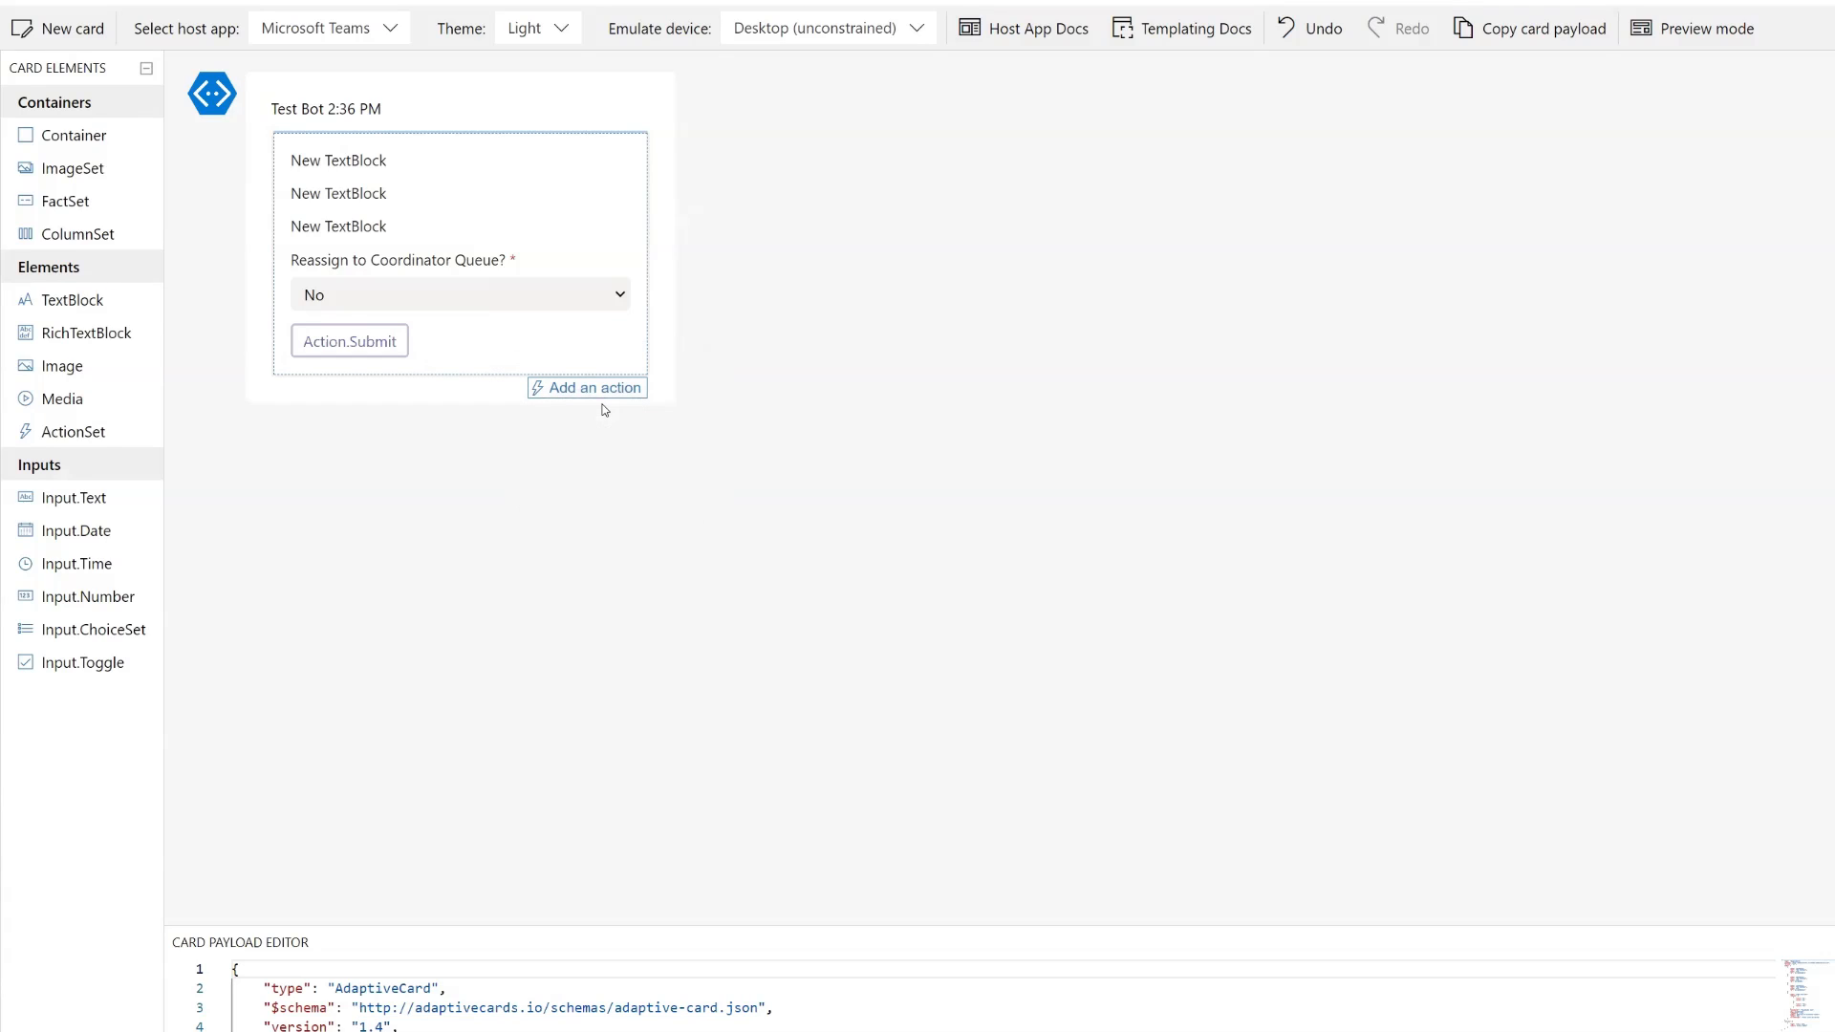
- Set the submit action's Id to ac.Submit and its Title to Submit
left_click(363, 342)
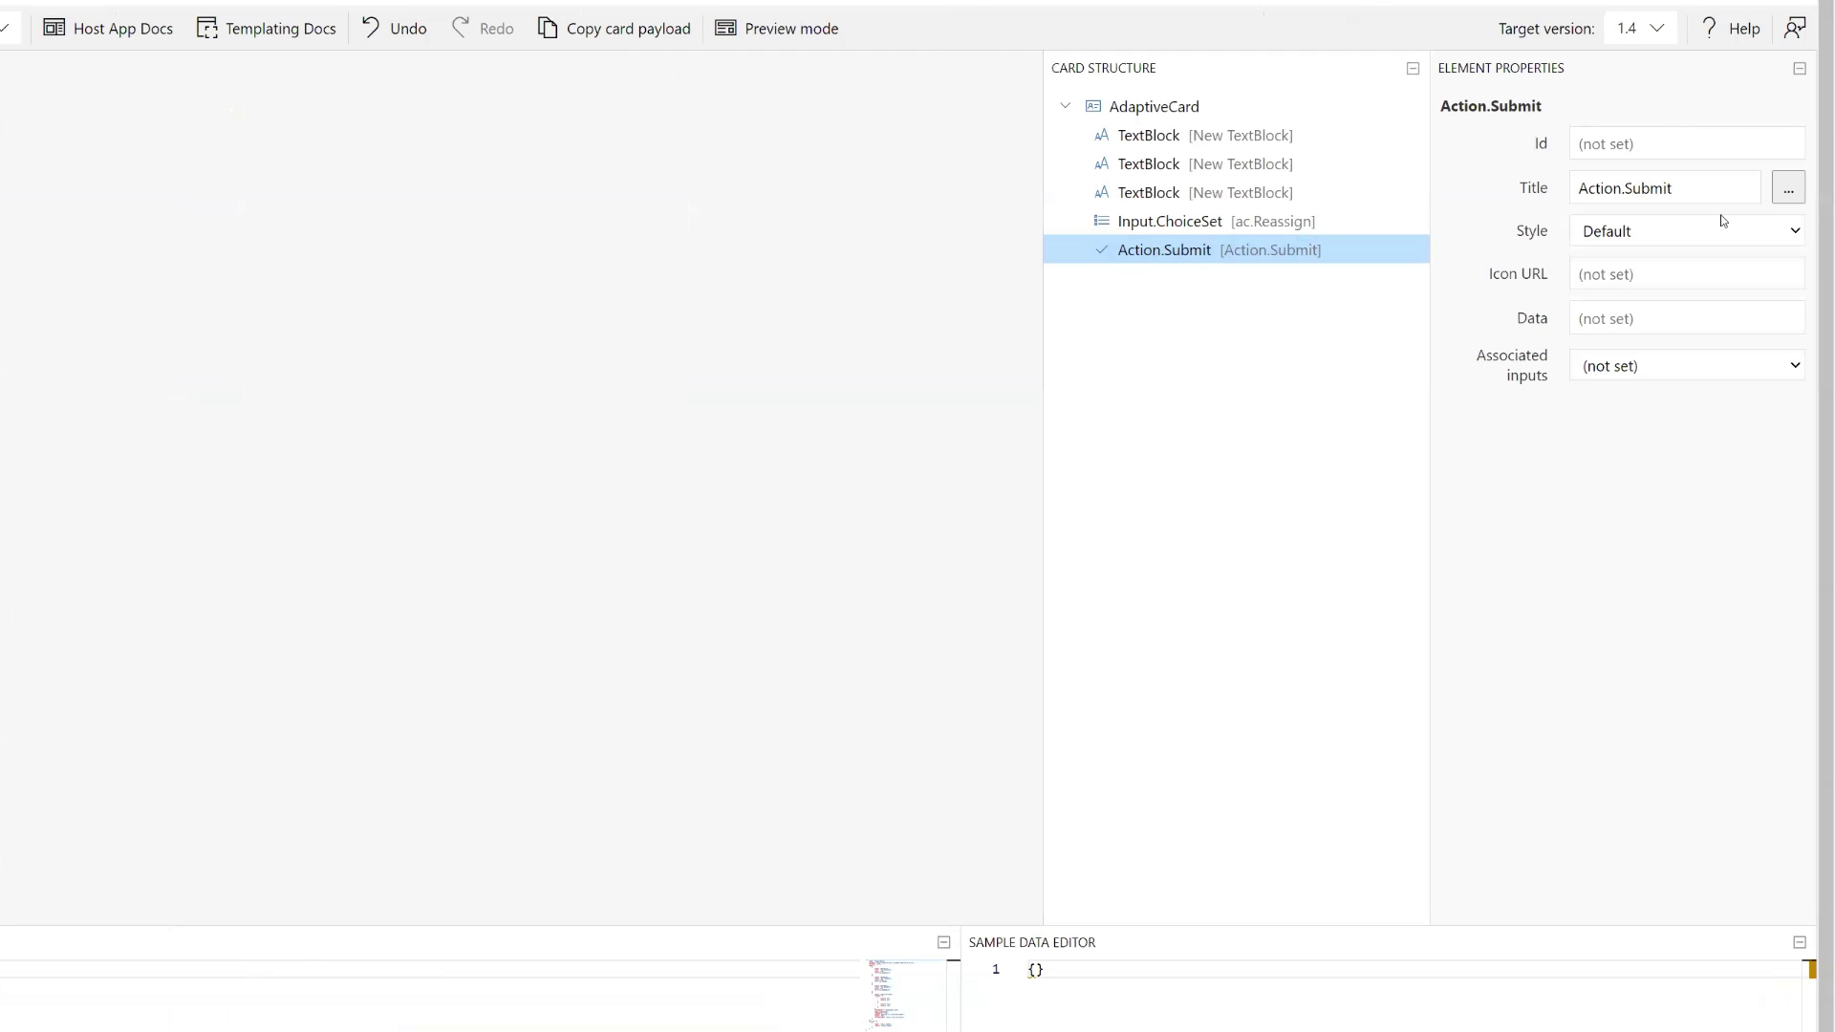
left_click(1634, 139)
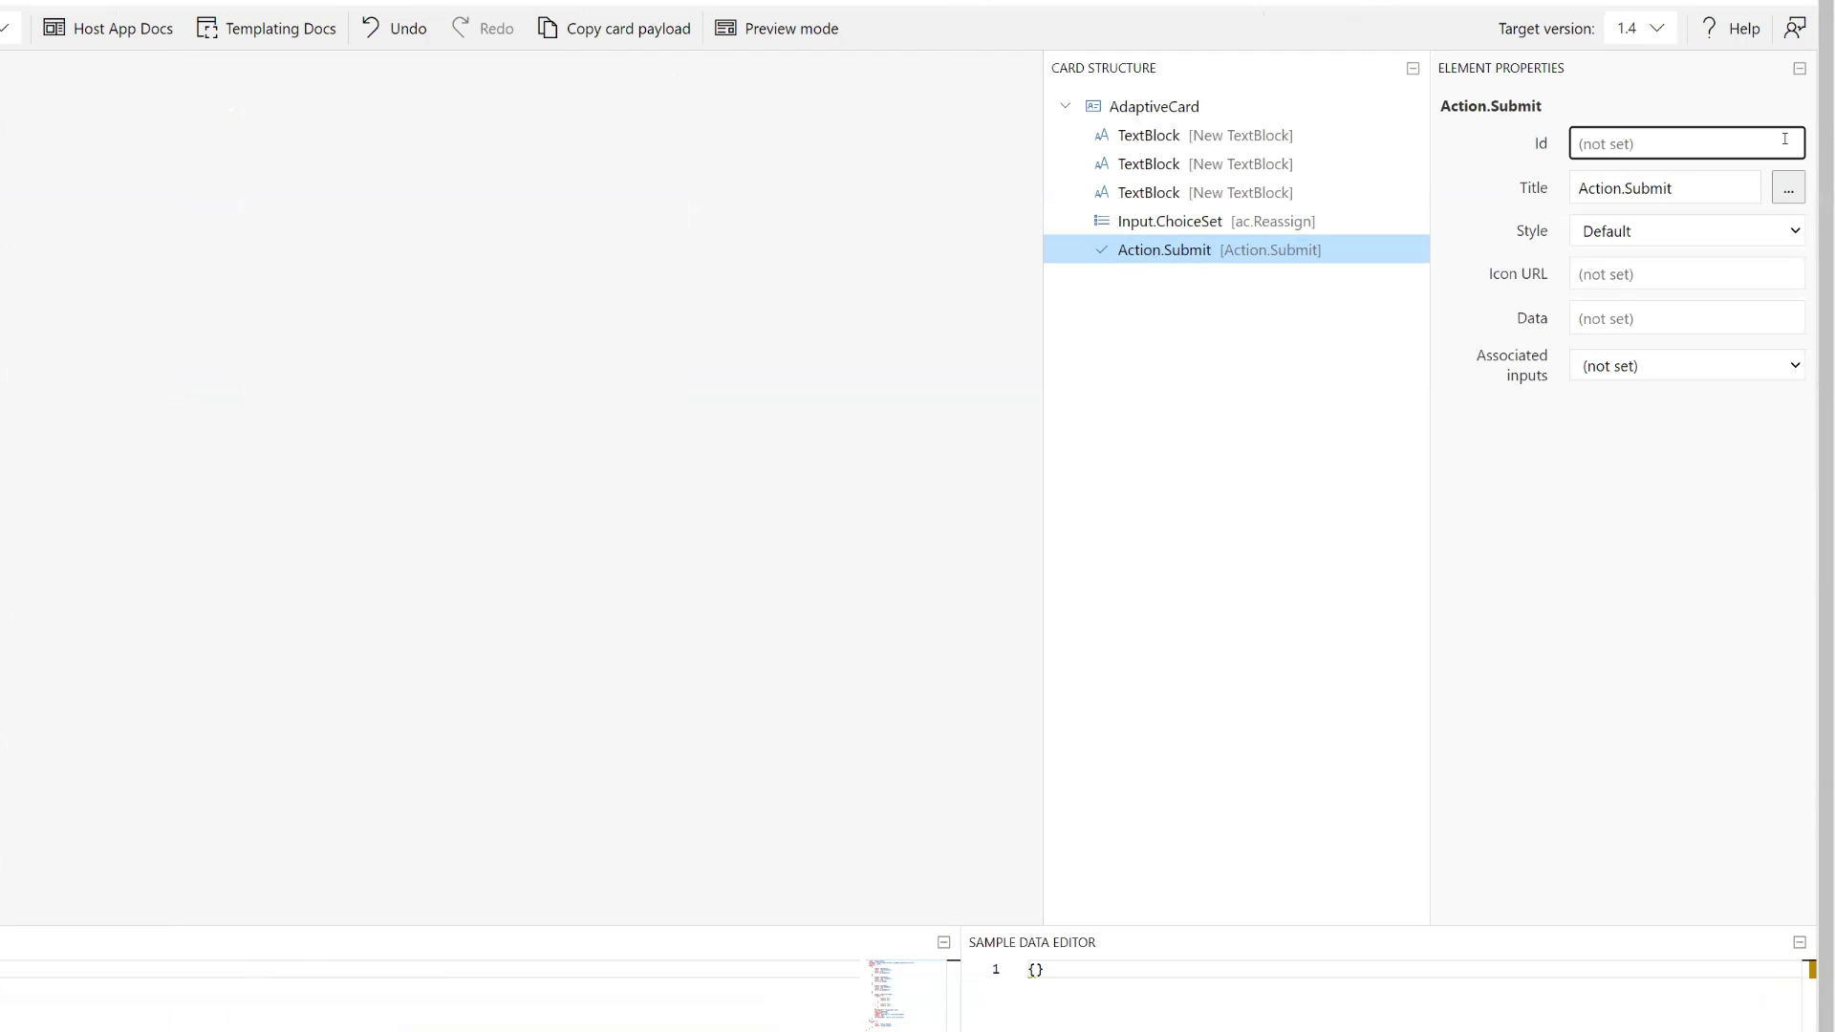
type("ac.Submit")
left_click(1626, 188)
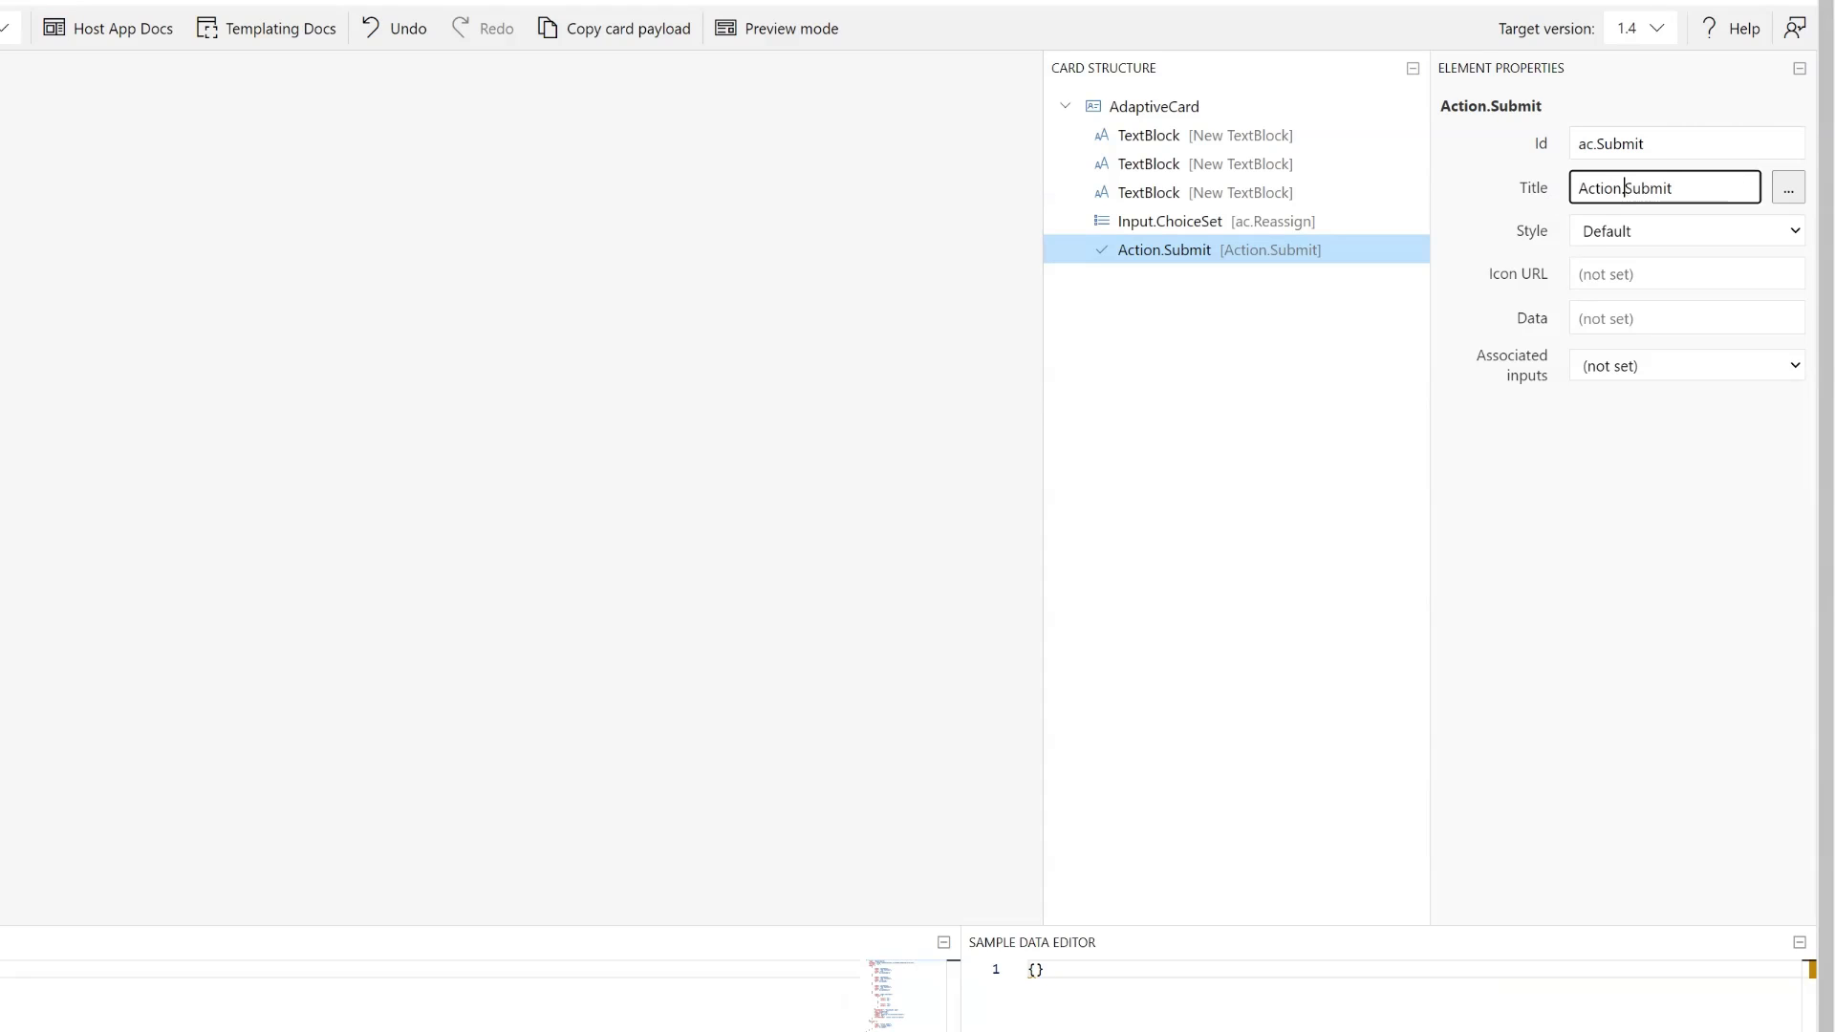
key("Delete")
key("BackSpace")
key("BackSpace")
key("BackSpace")
key("BackSpace")
key("BackSpace")
key("BackSpace")
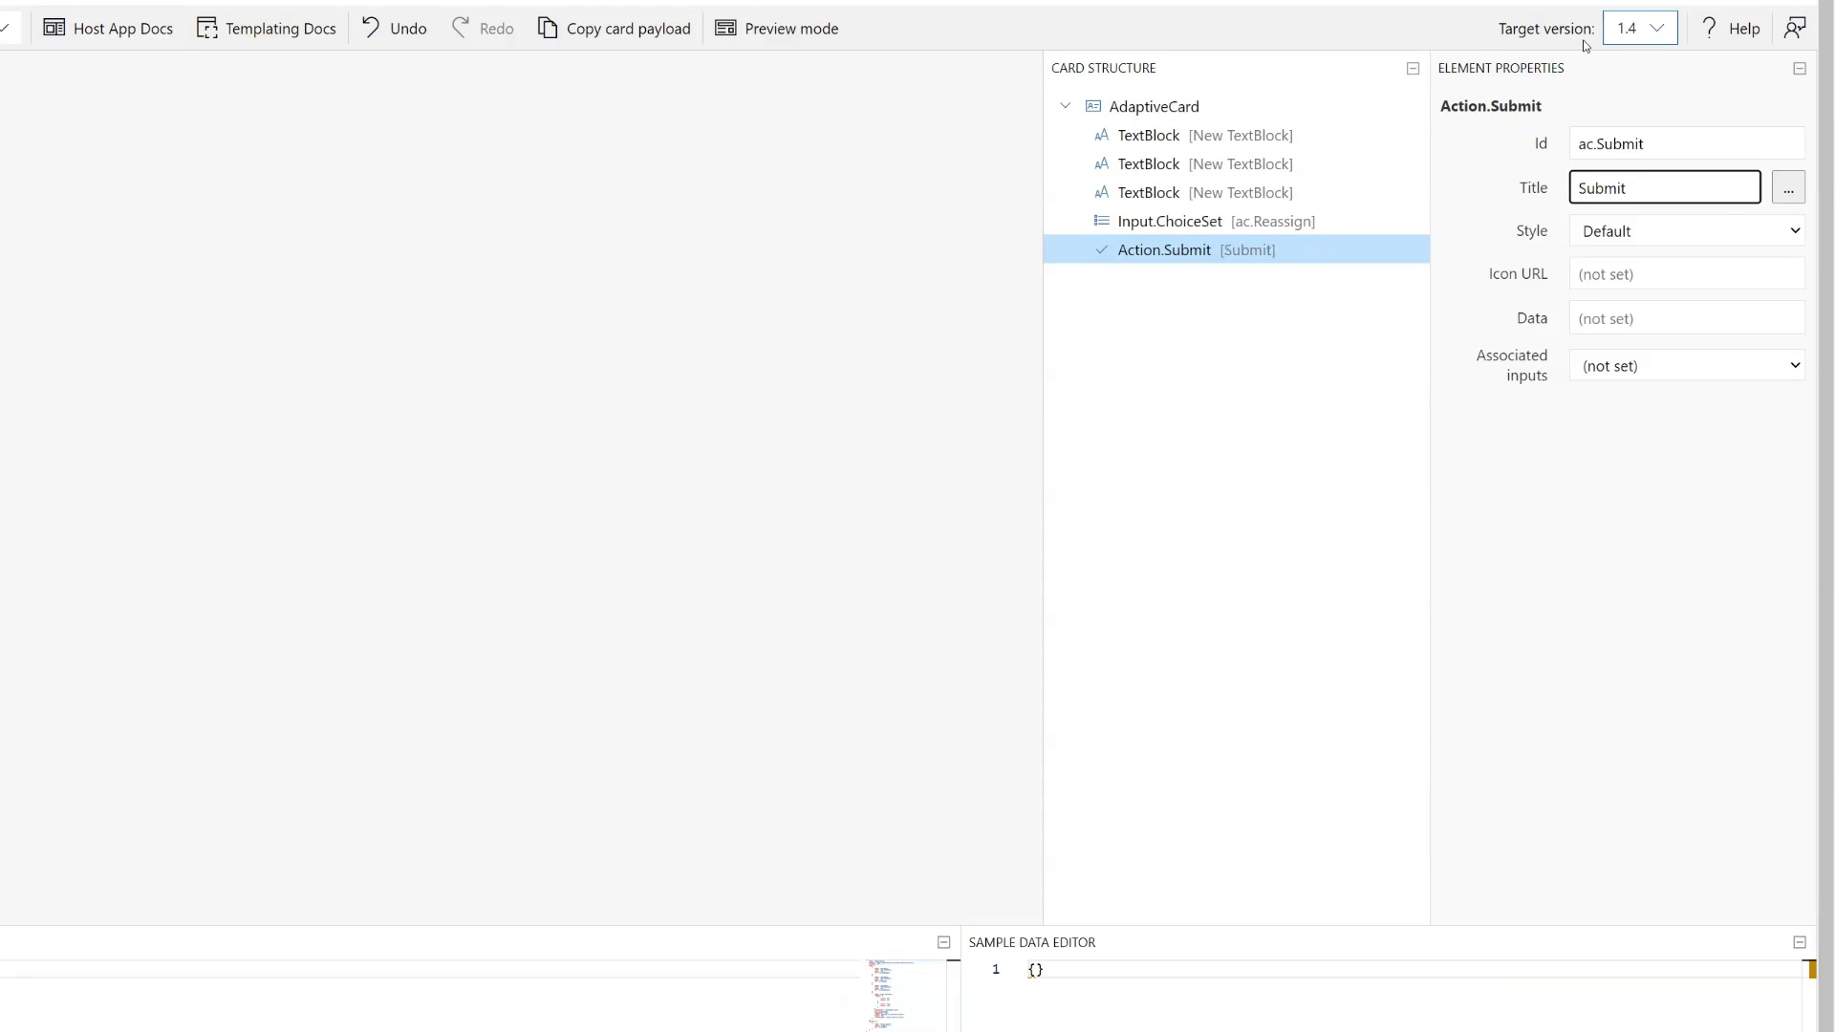
- Copy the card payload from the Input.ChoiceSet block to the end and paste it over the matching part of the flow's adaptive card message
scroll(1265, 737, "down", 2)
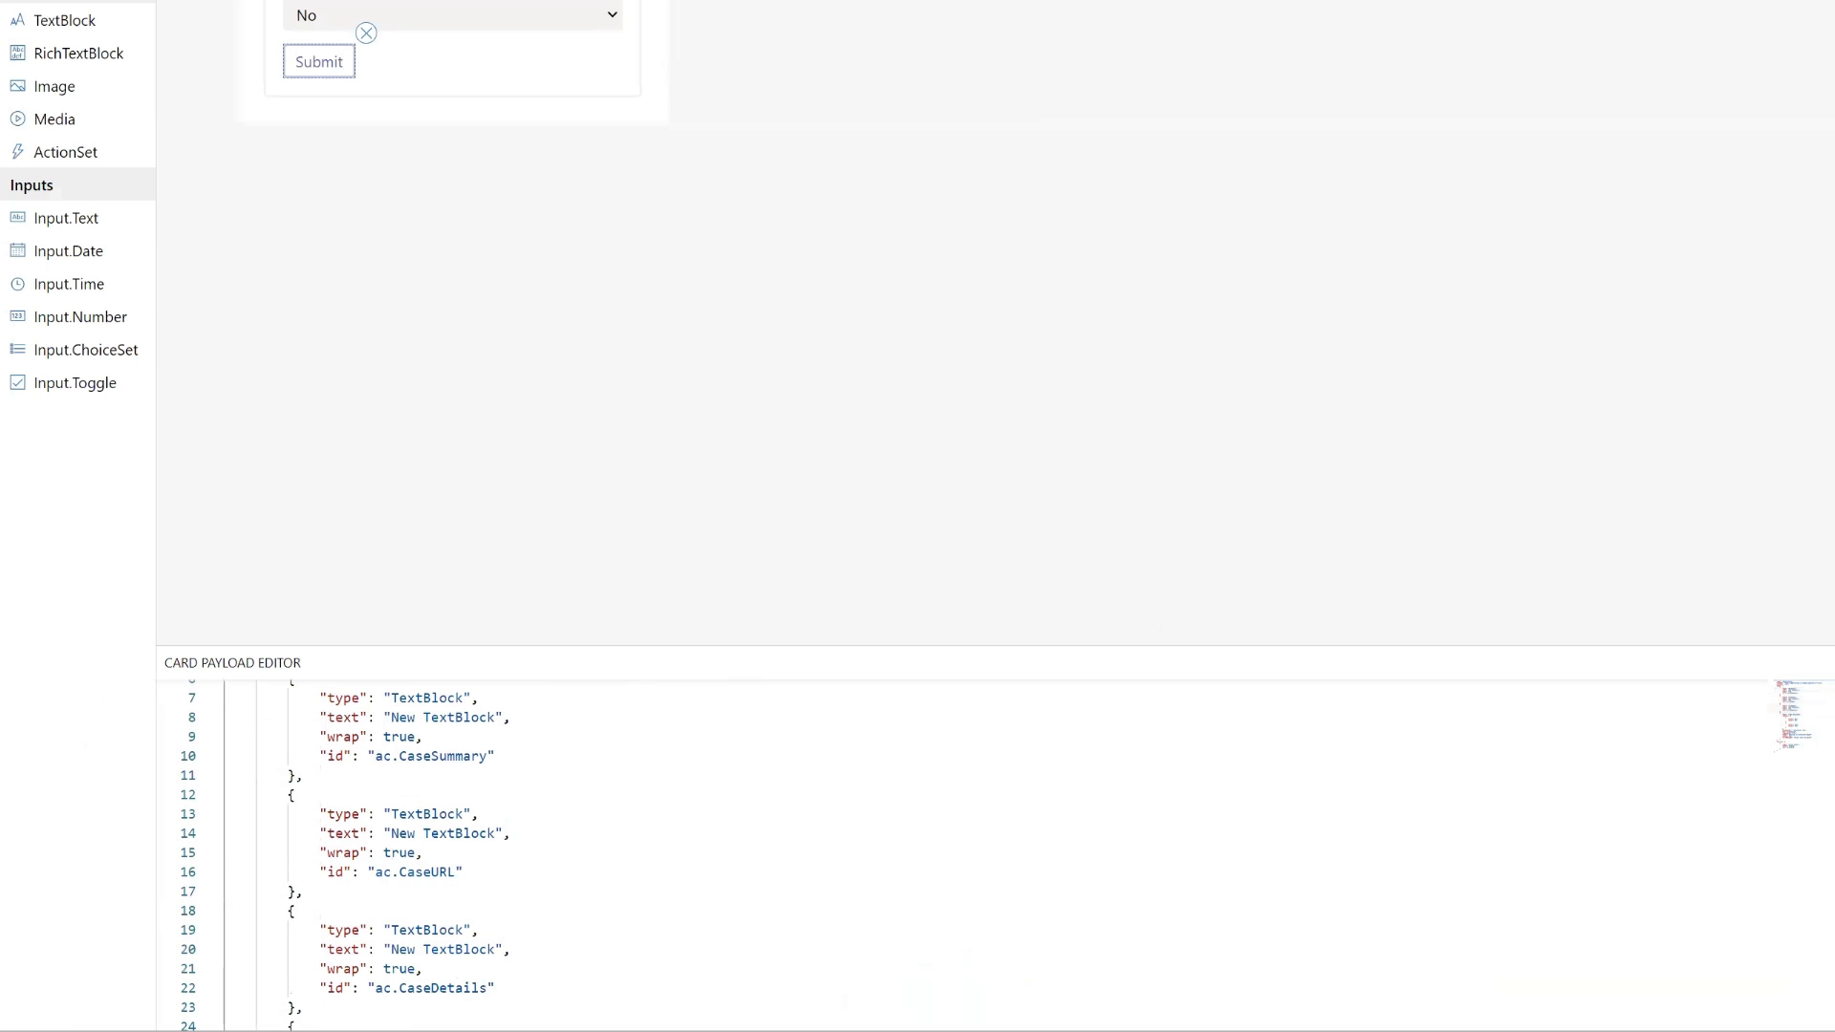
scroll(994, 855, "down", 4)
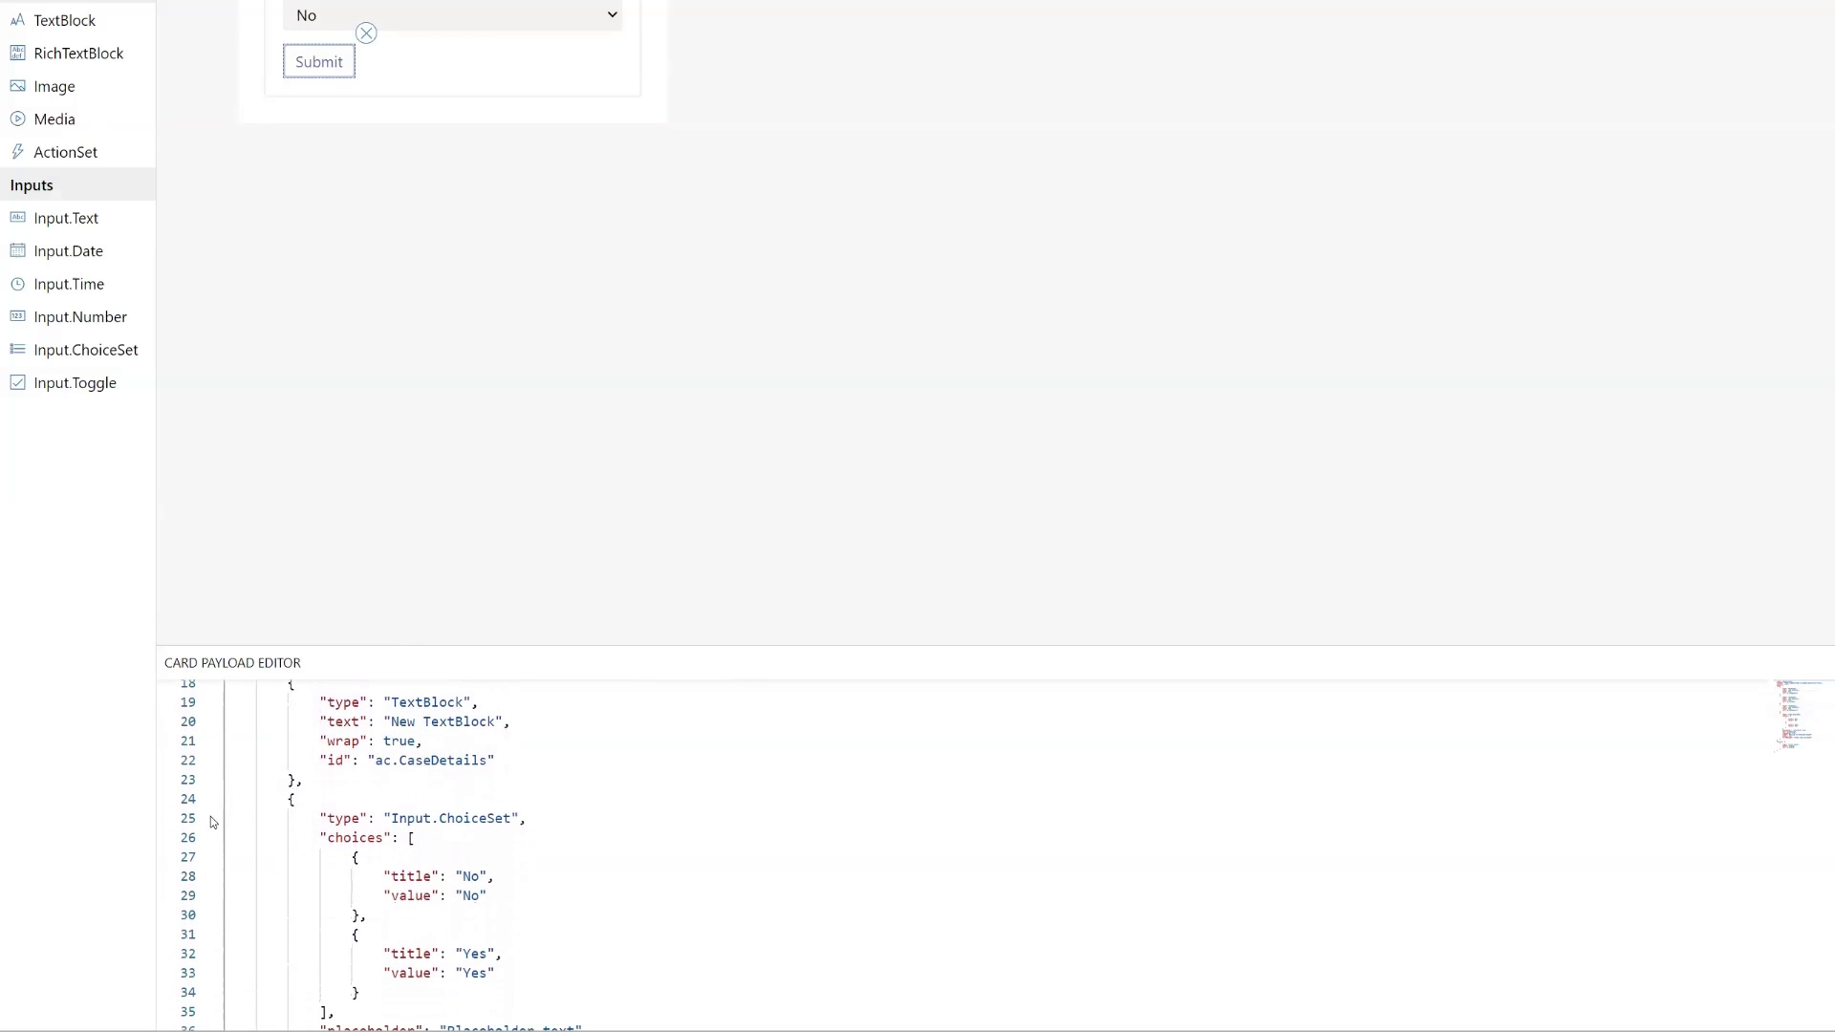
left_click_drag(282, 799, 230, 1003)
key("ctrl+c")
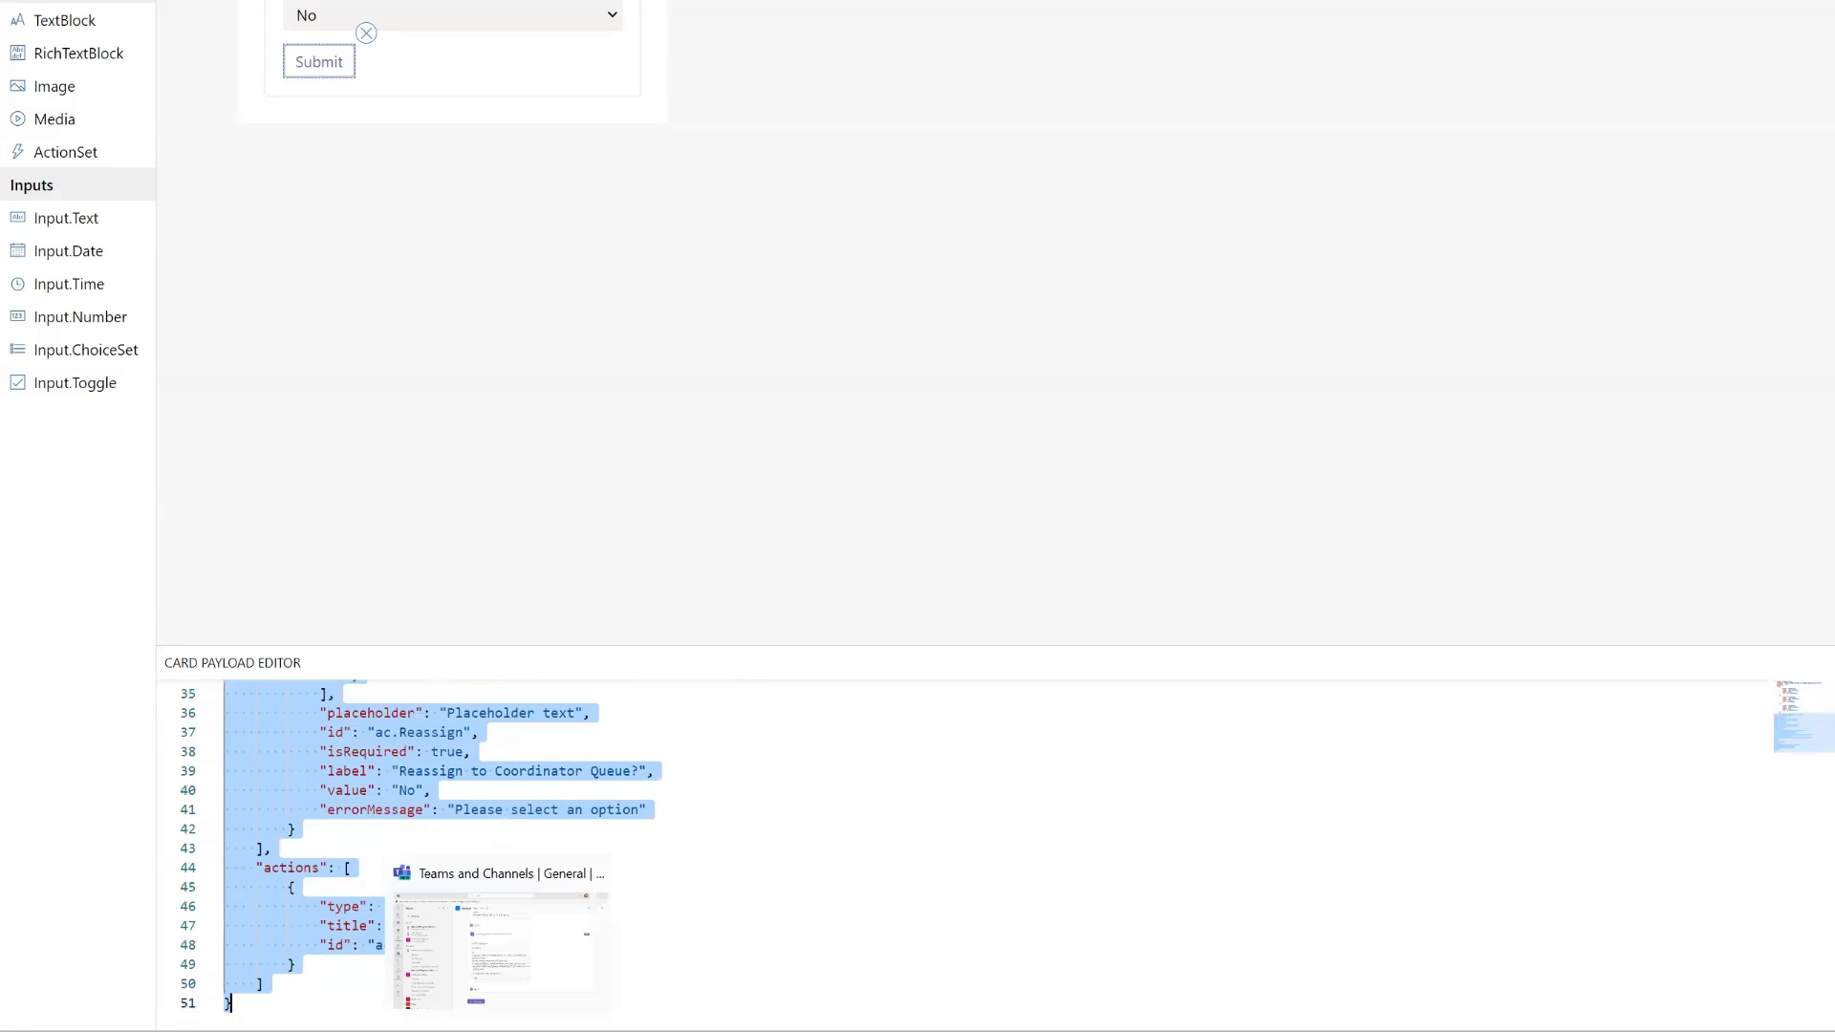
key("alt+Tab")
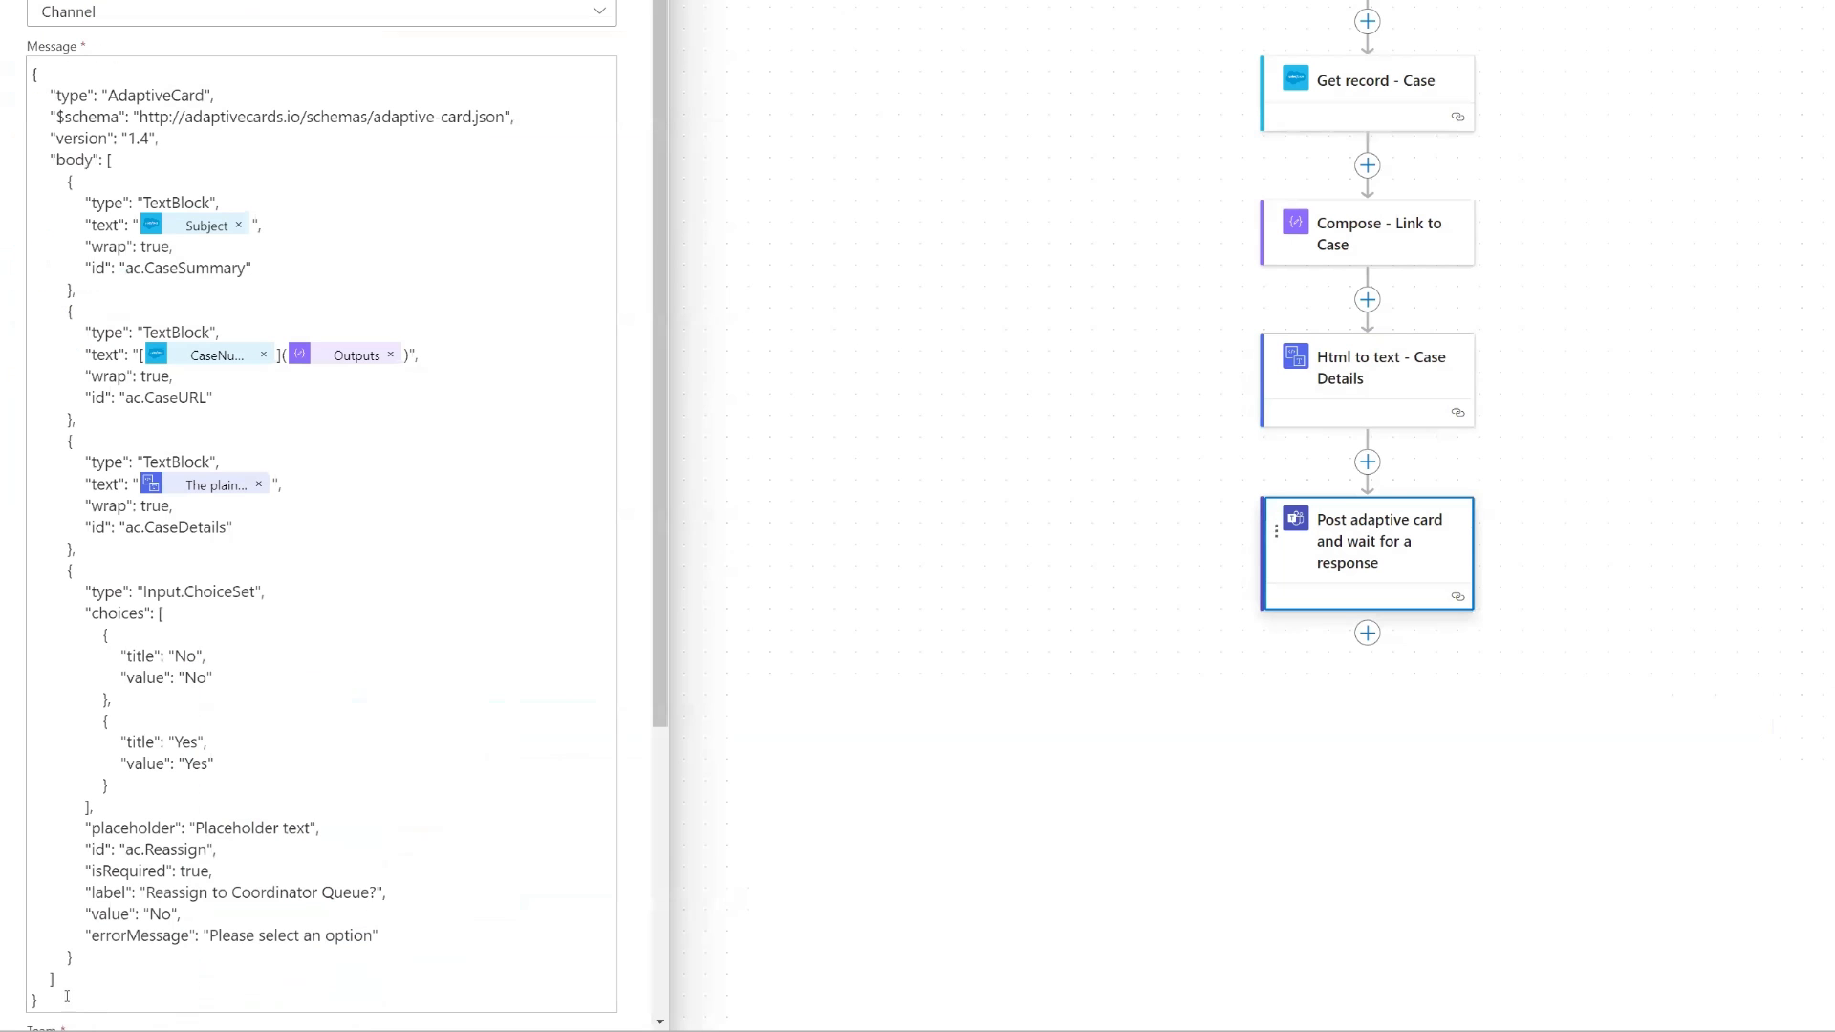
left_click_drag(61, 997, 34, 570)
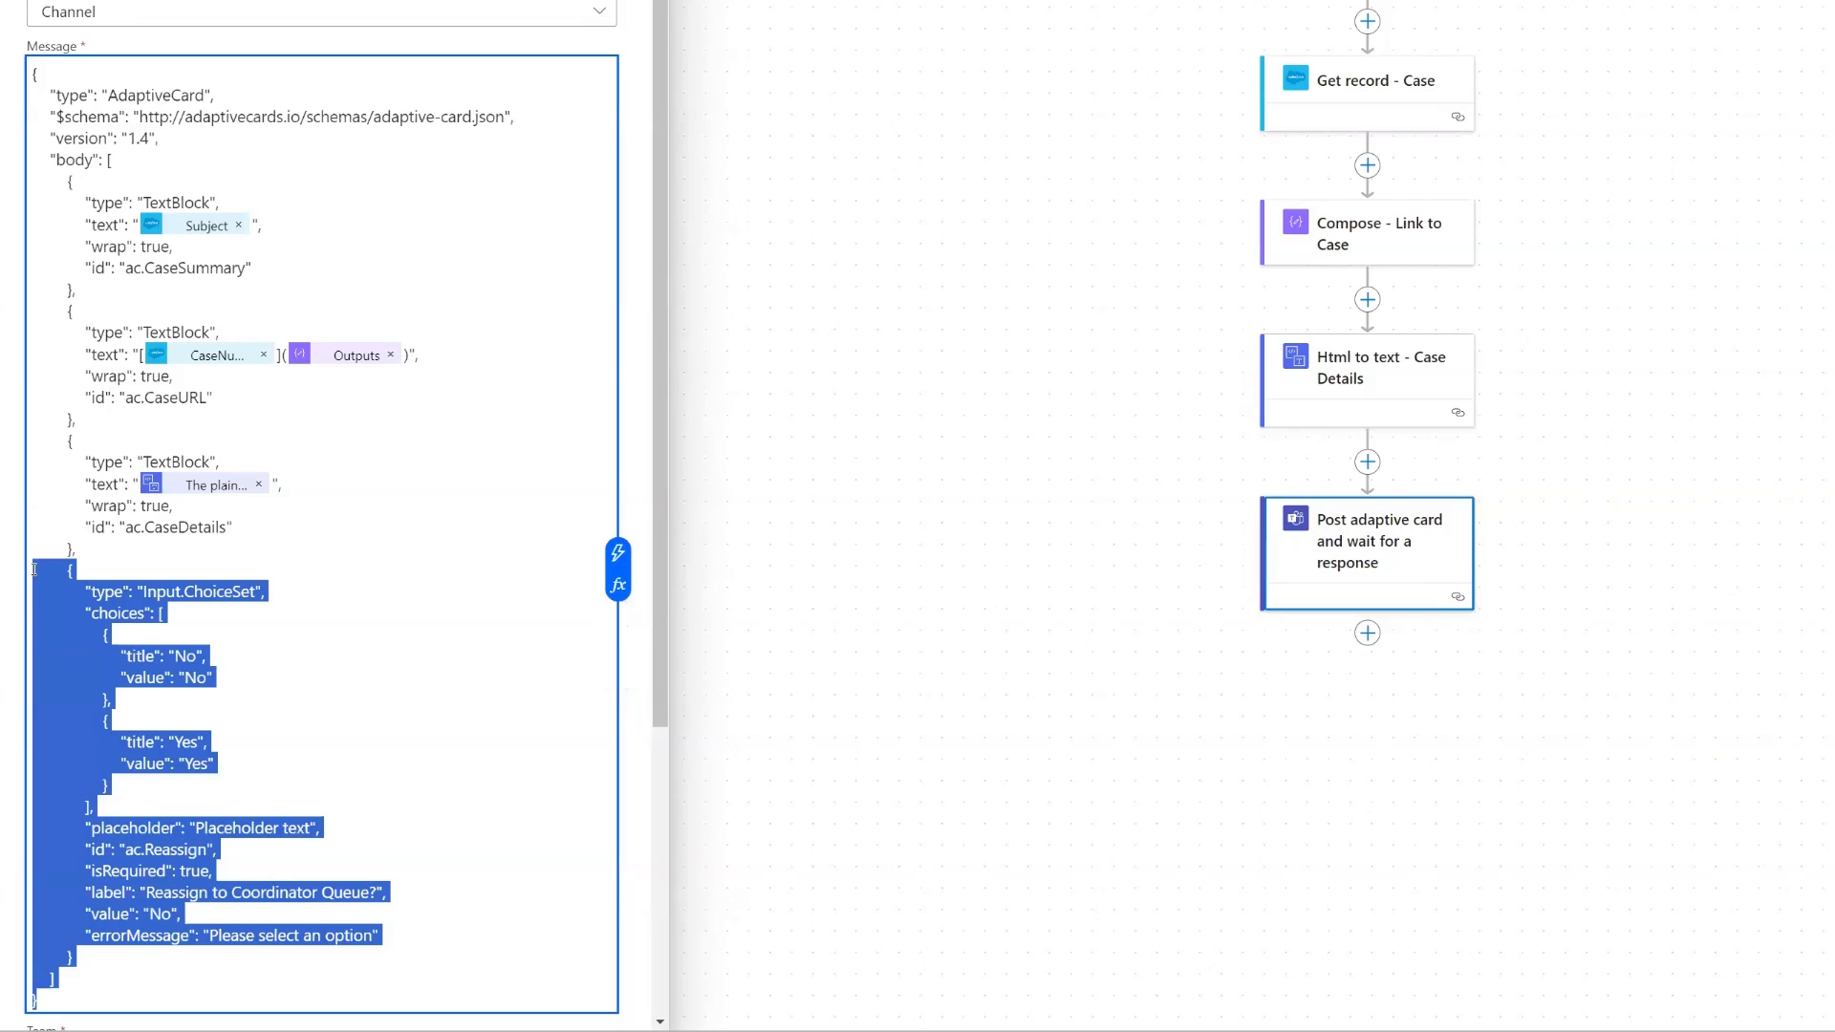
key("ctrl+v")
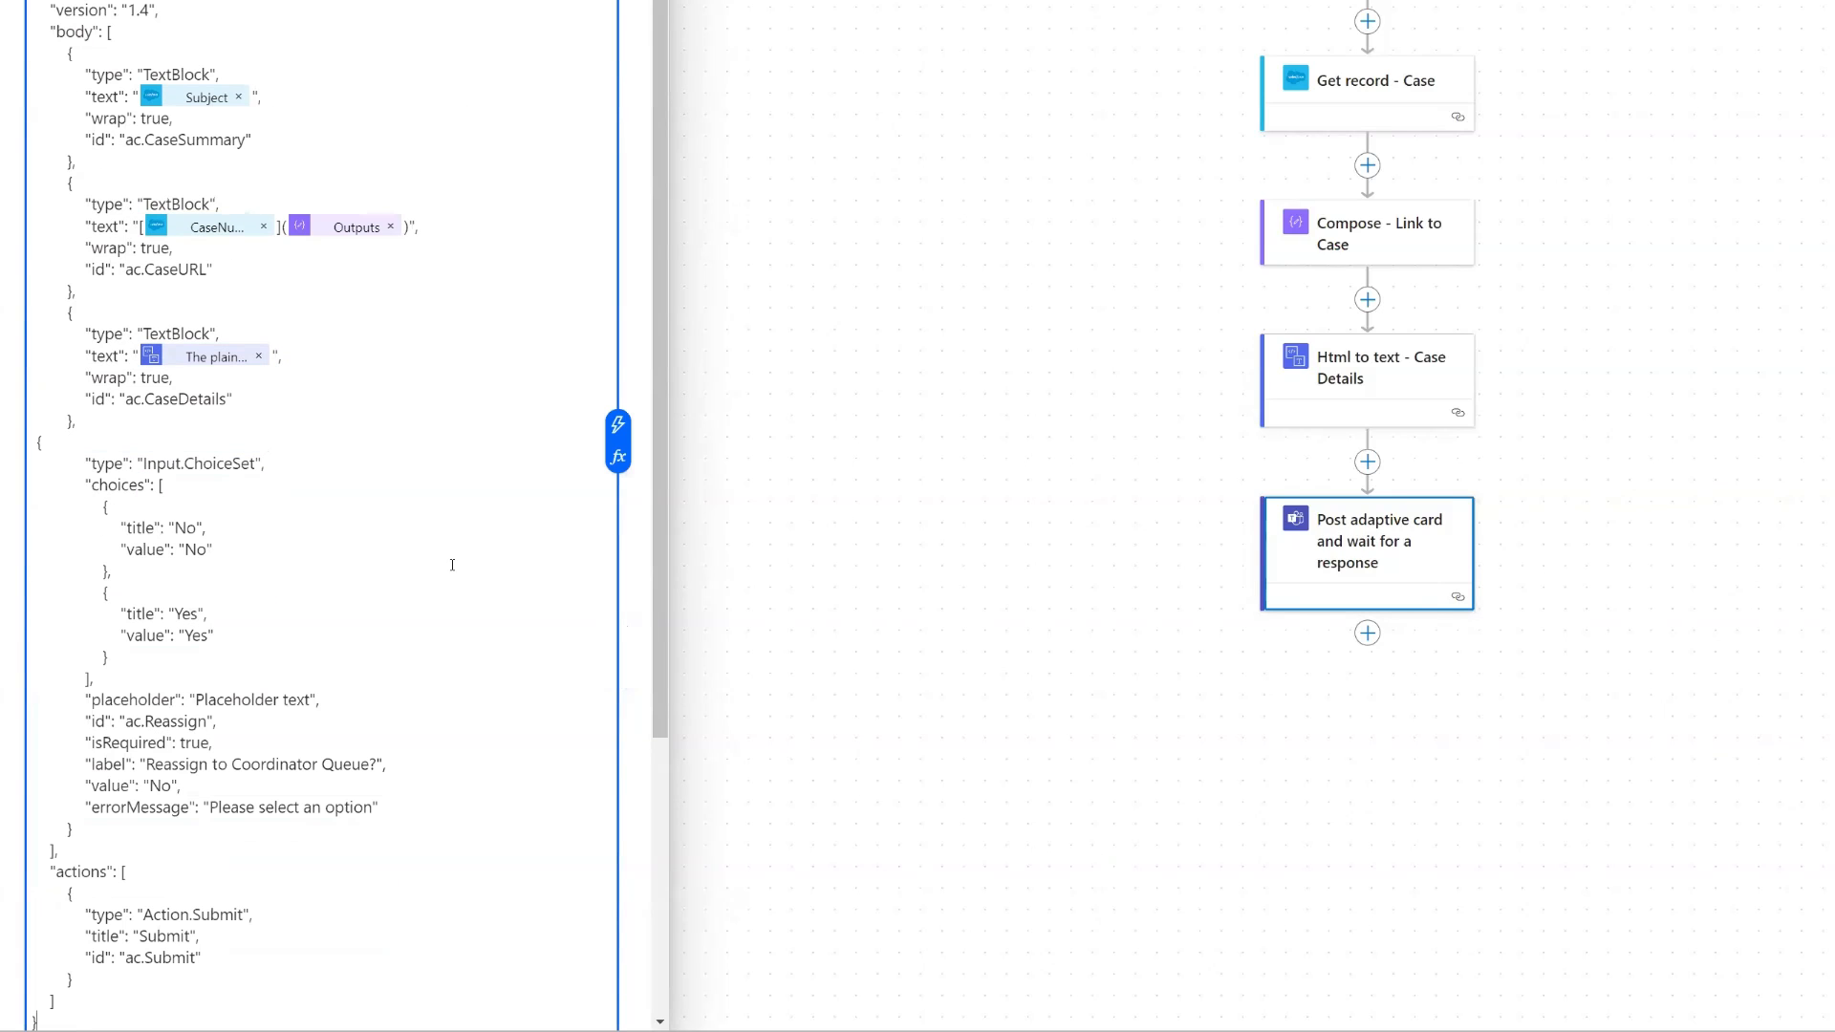
- In the card message, prefix the Subject text with "Summary:" and the case number link text with "Link to Case:"
scroll(452, 565, "down", 1)
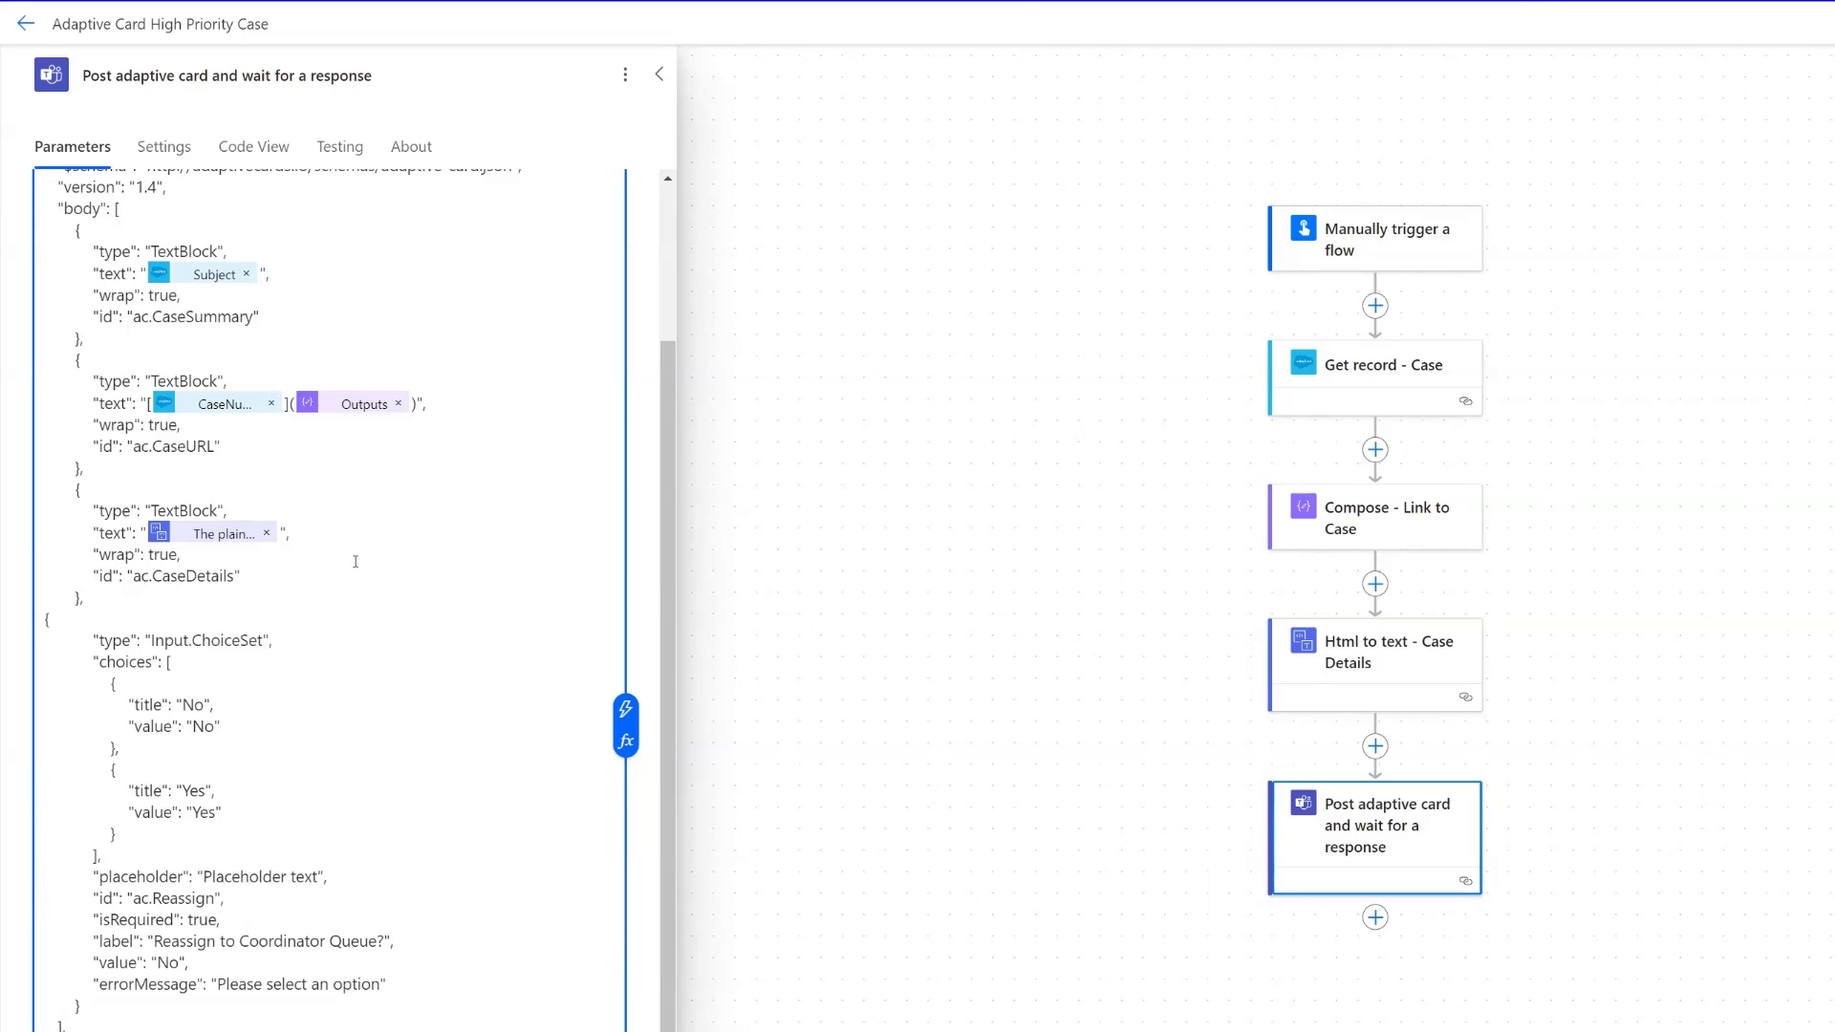
left_click(137, 274)
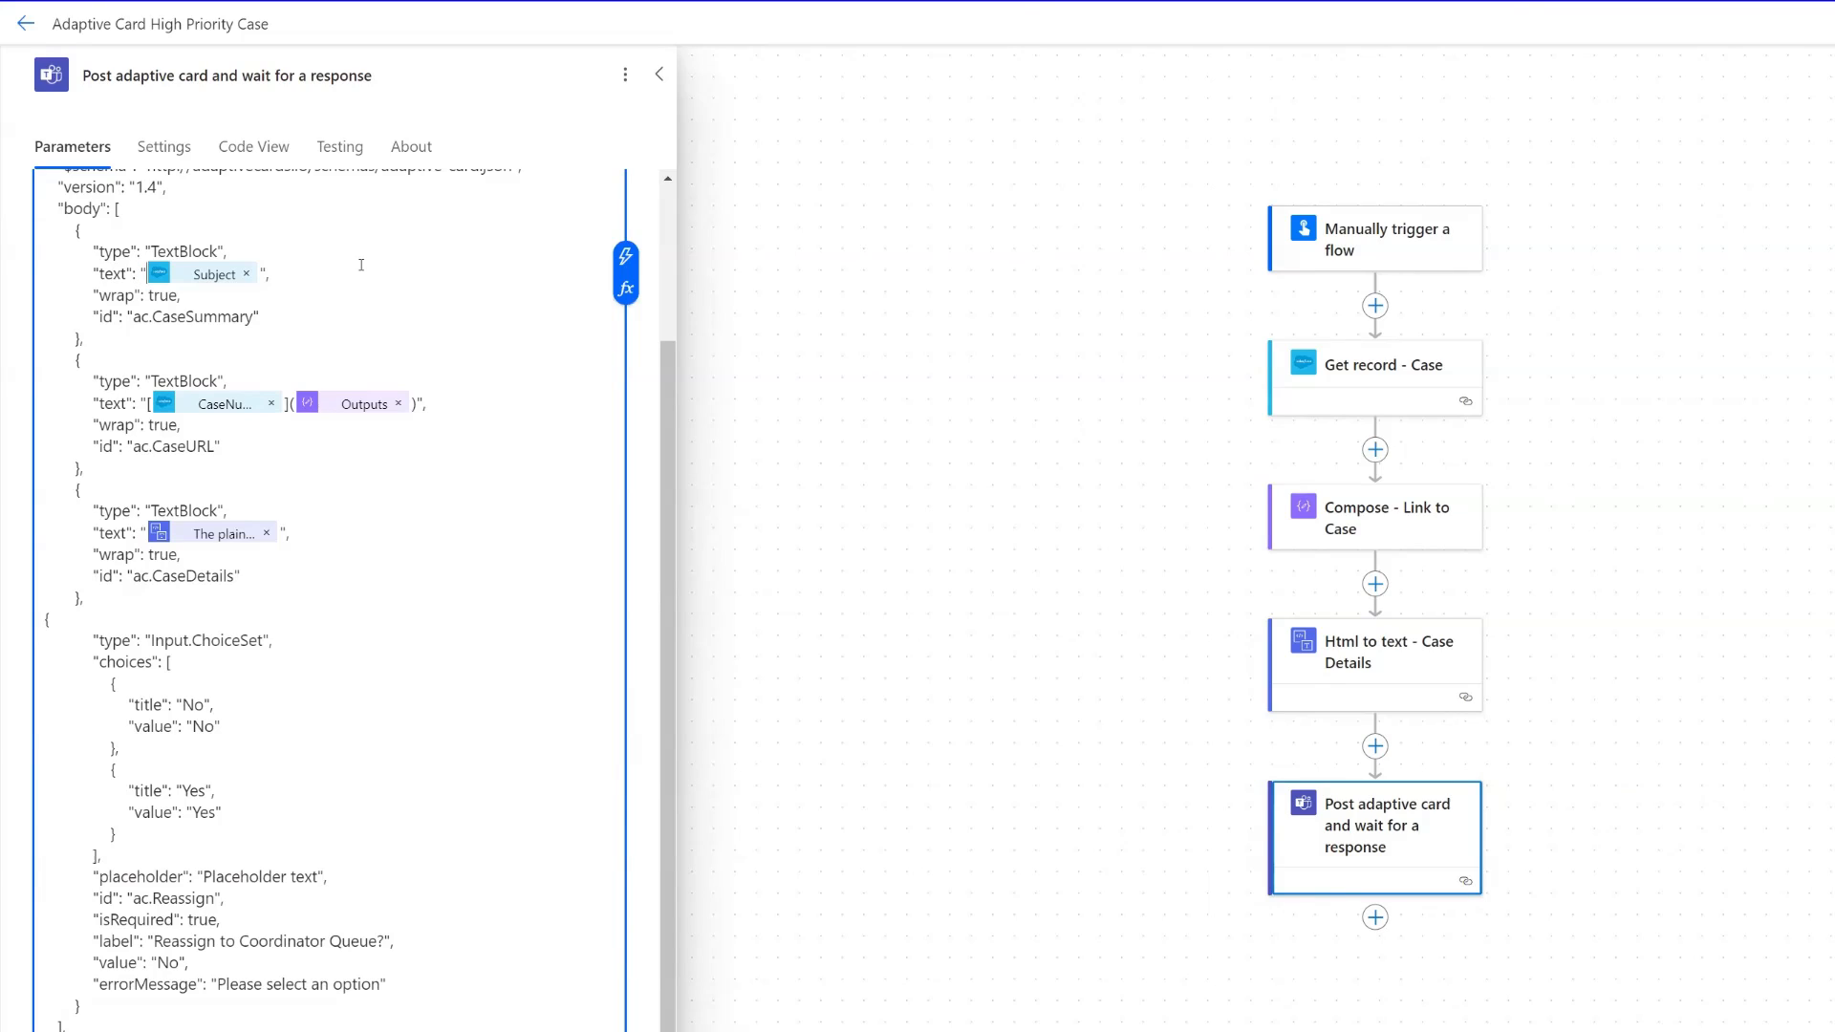
type("Summary")
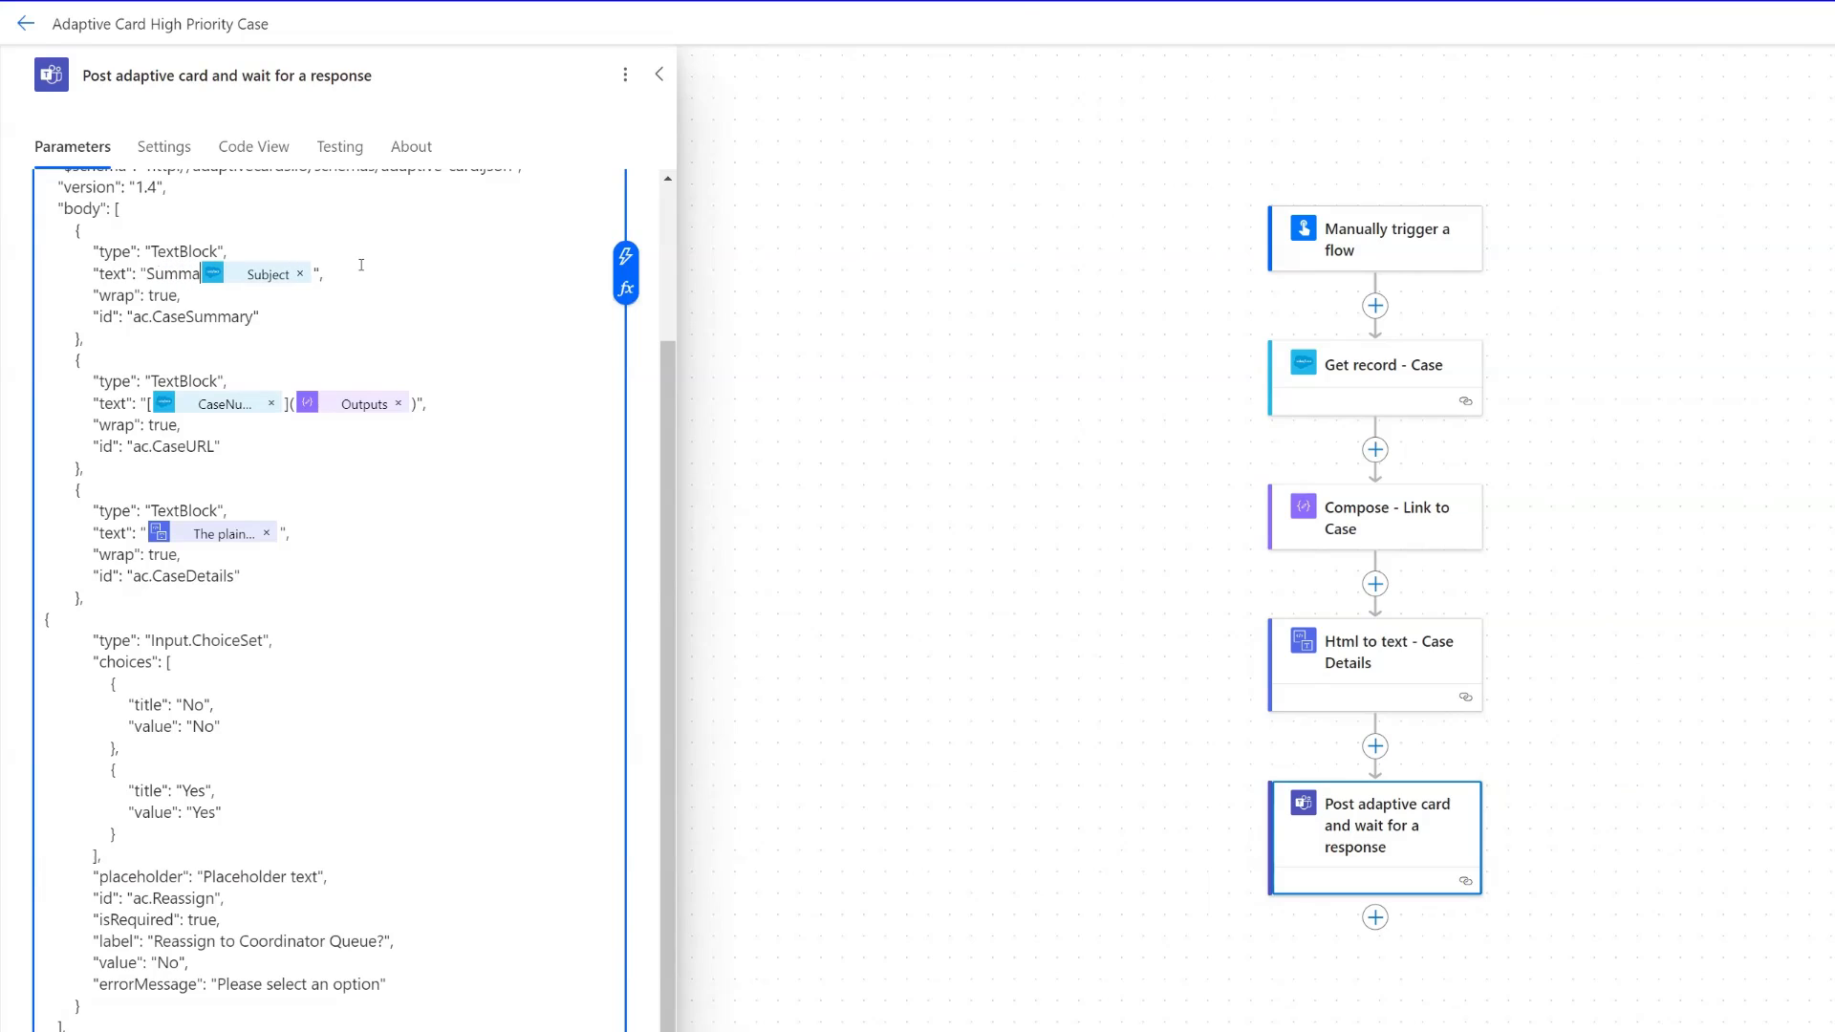
type(":")
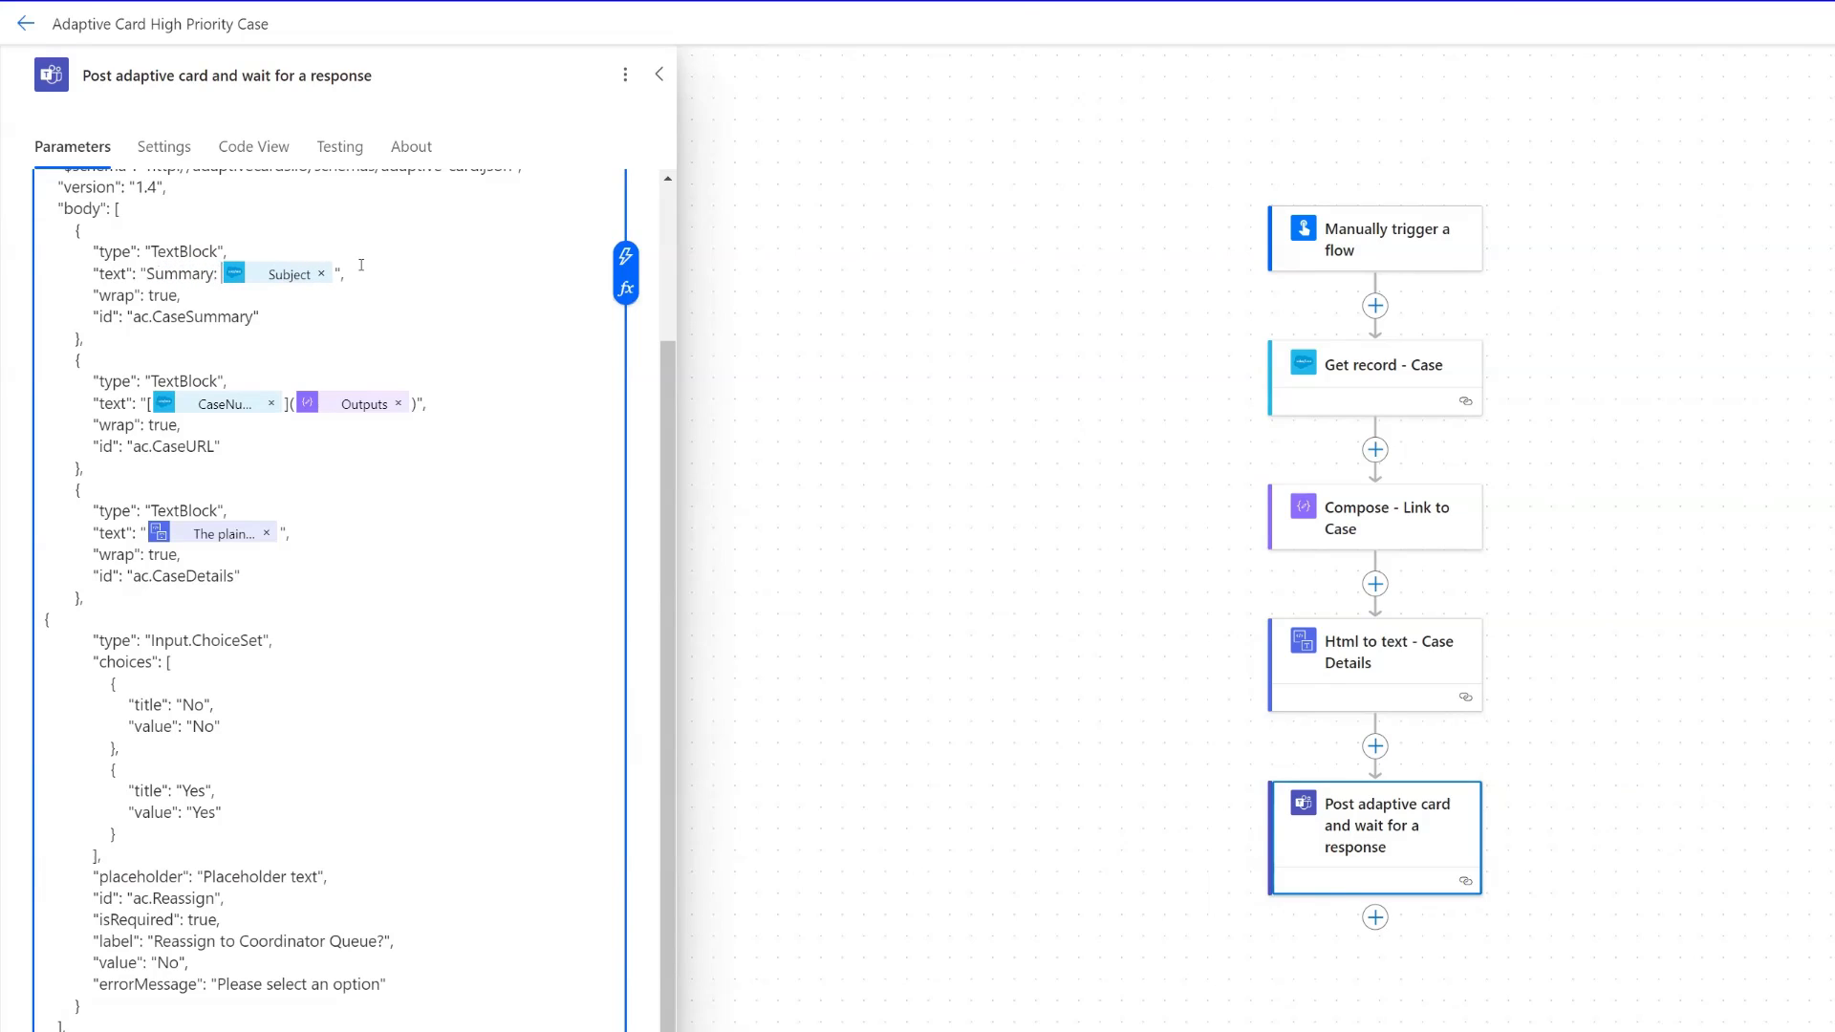
left_click(138, 400)
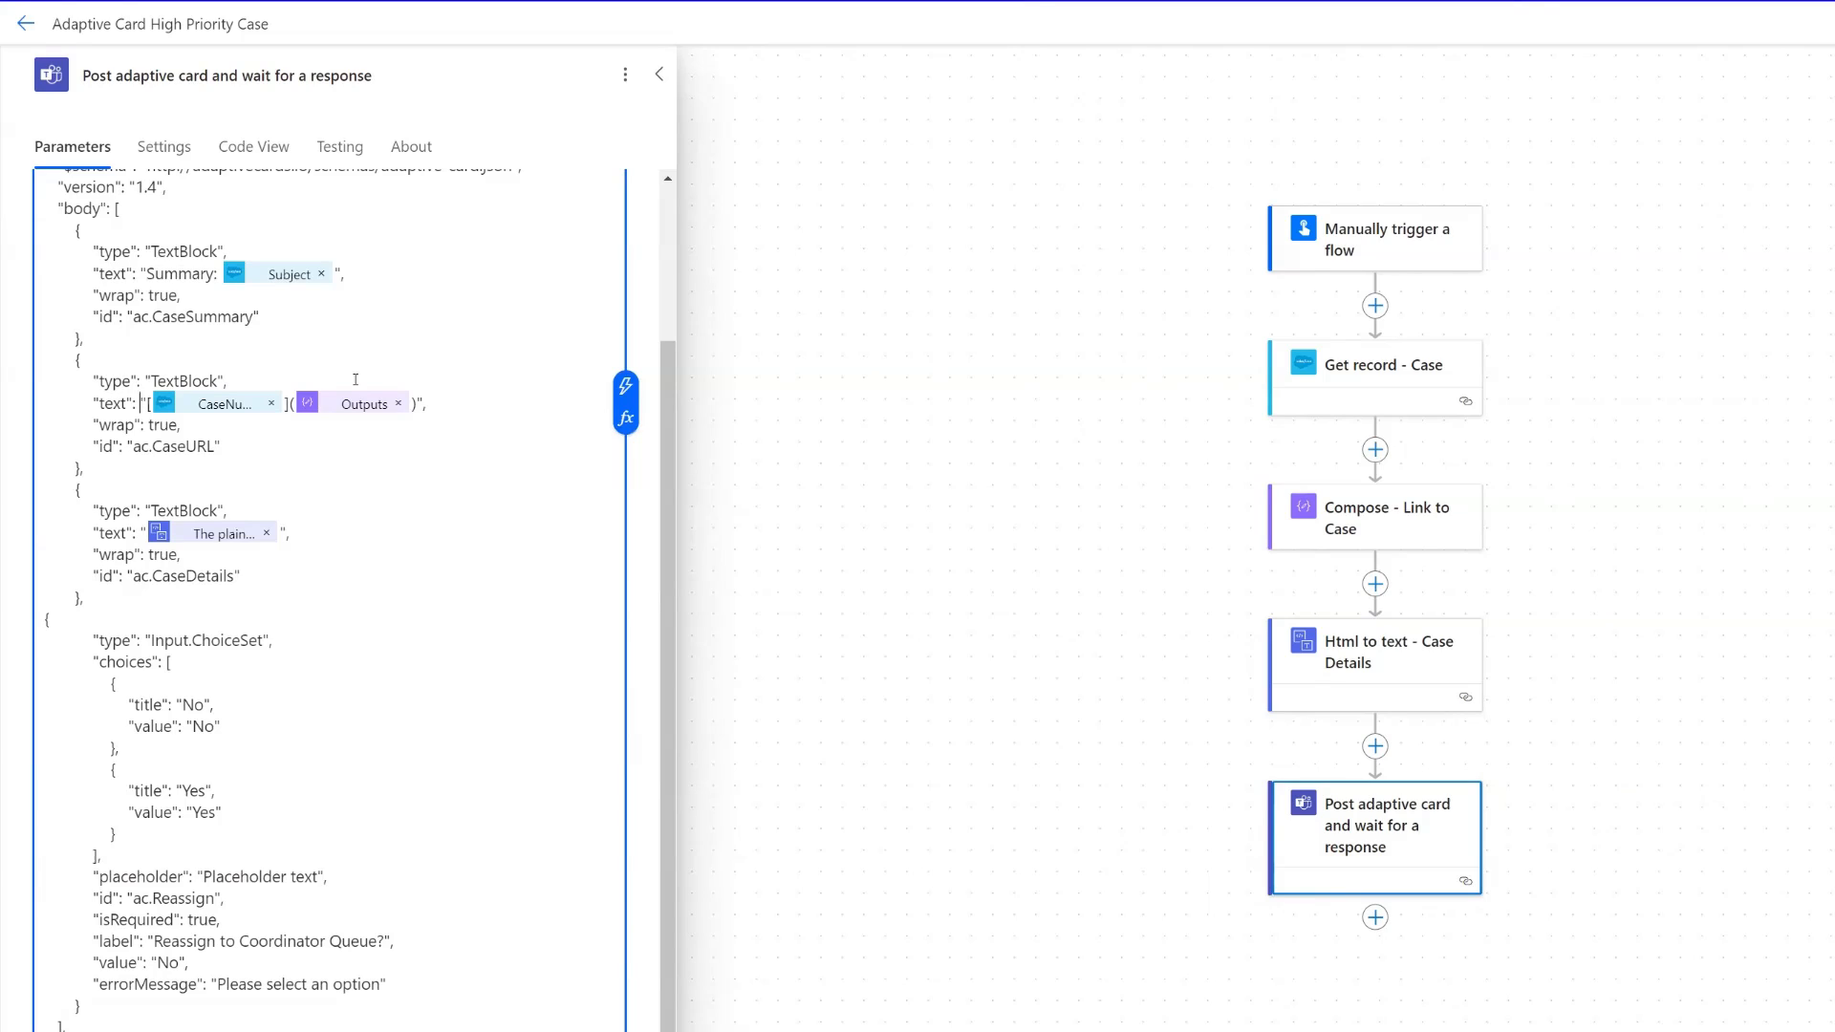
type("Link to Case")
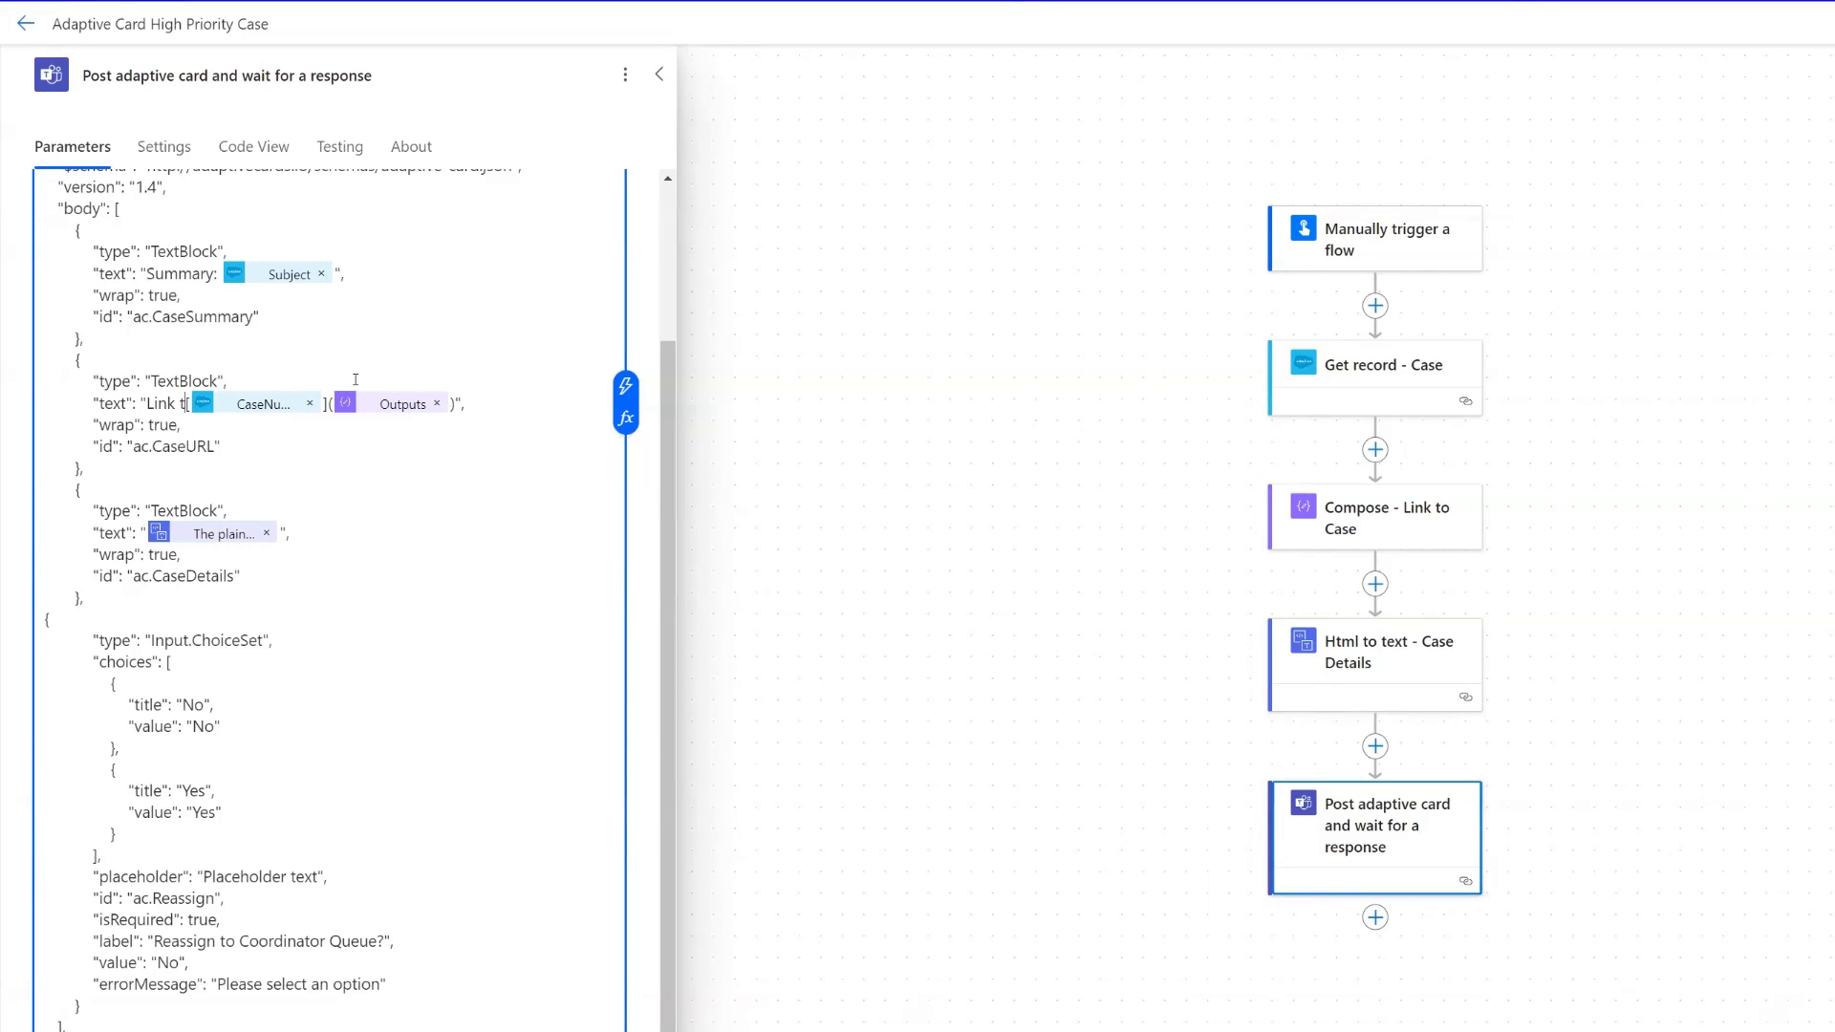
type(":")
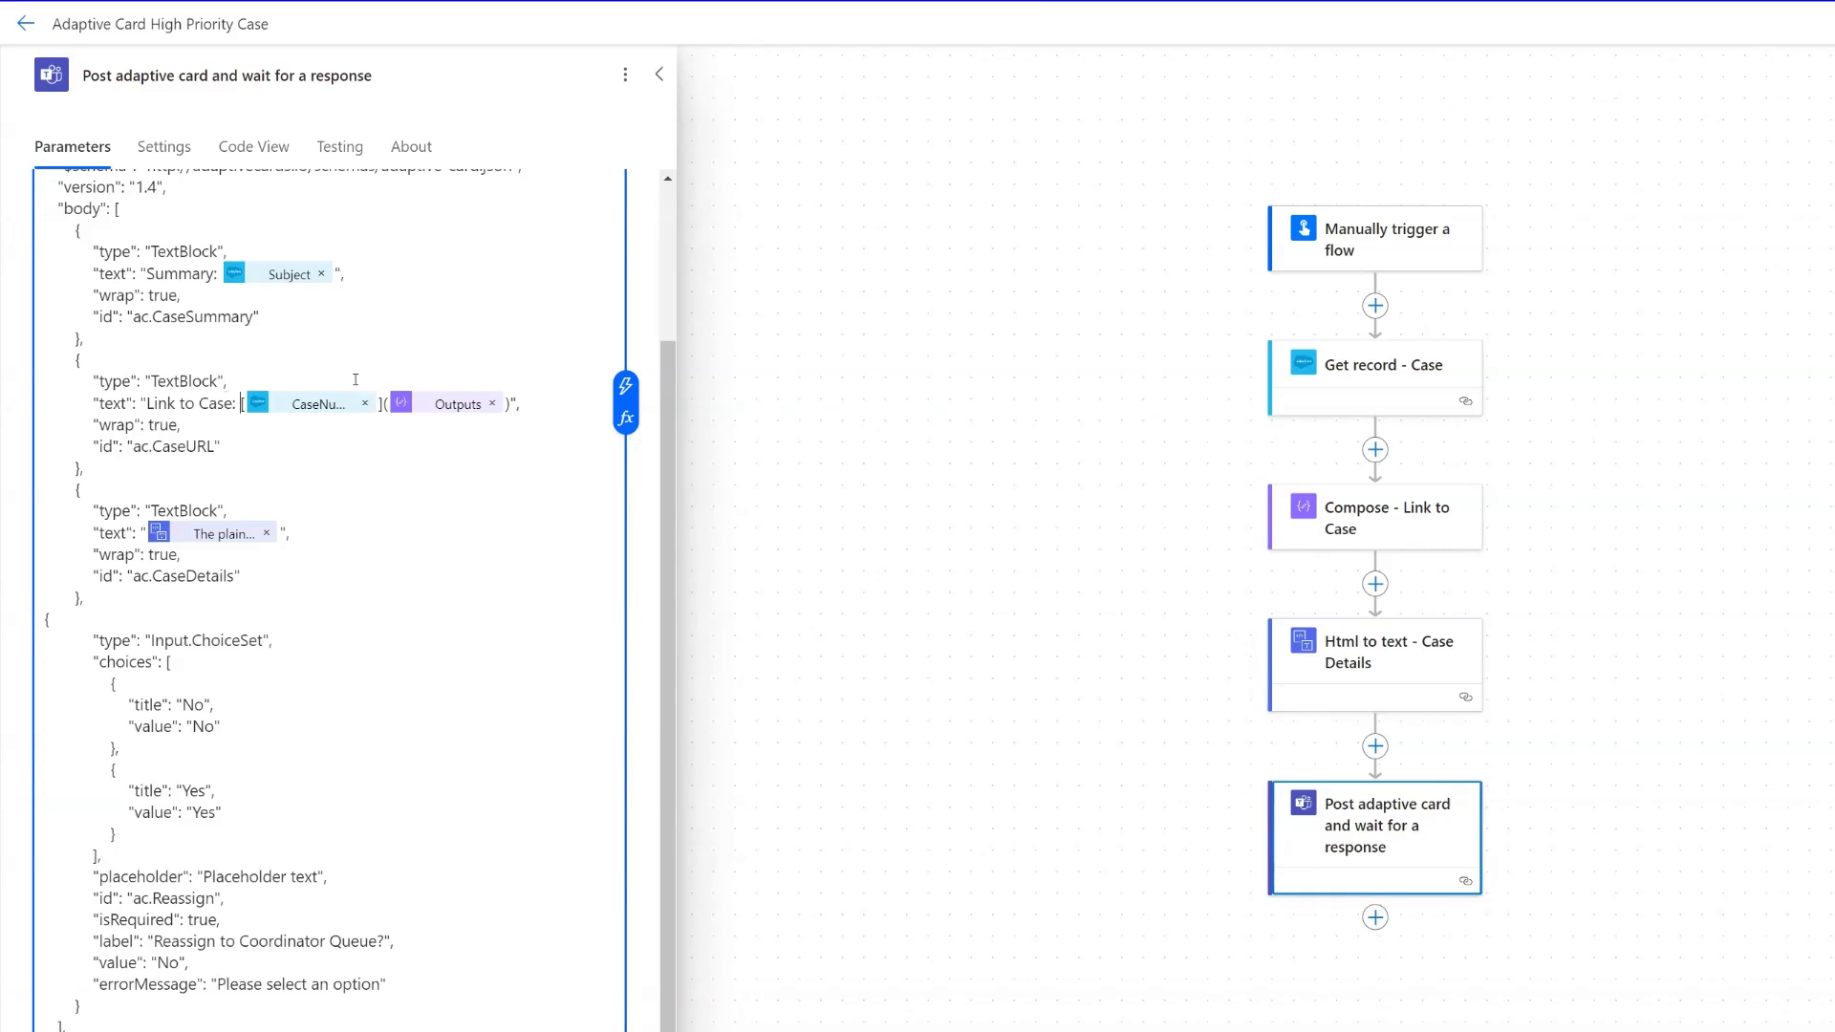
- Prefix the plain-text content in the ac.CaseDetails block with "Case Details:" and save the flow
left_click(141, 533)
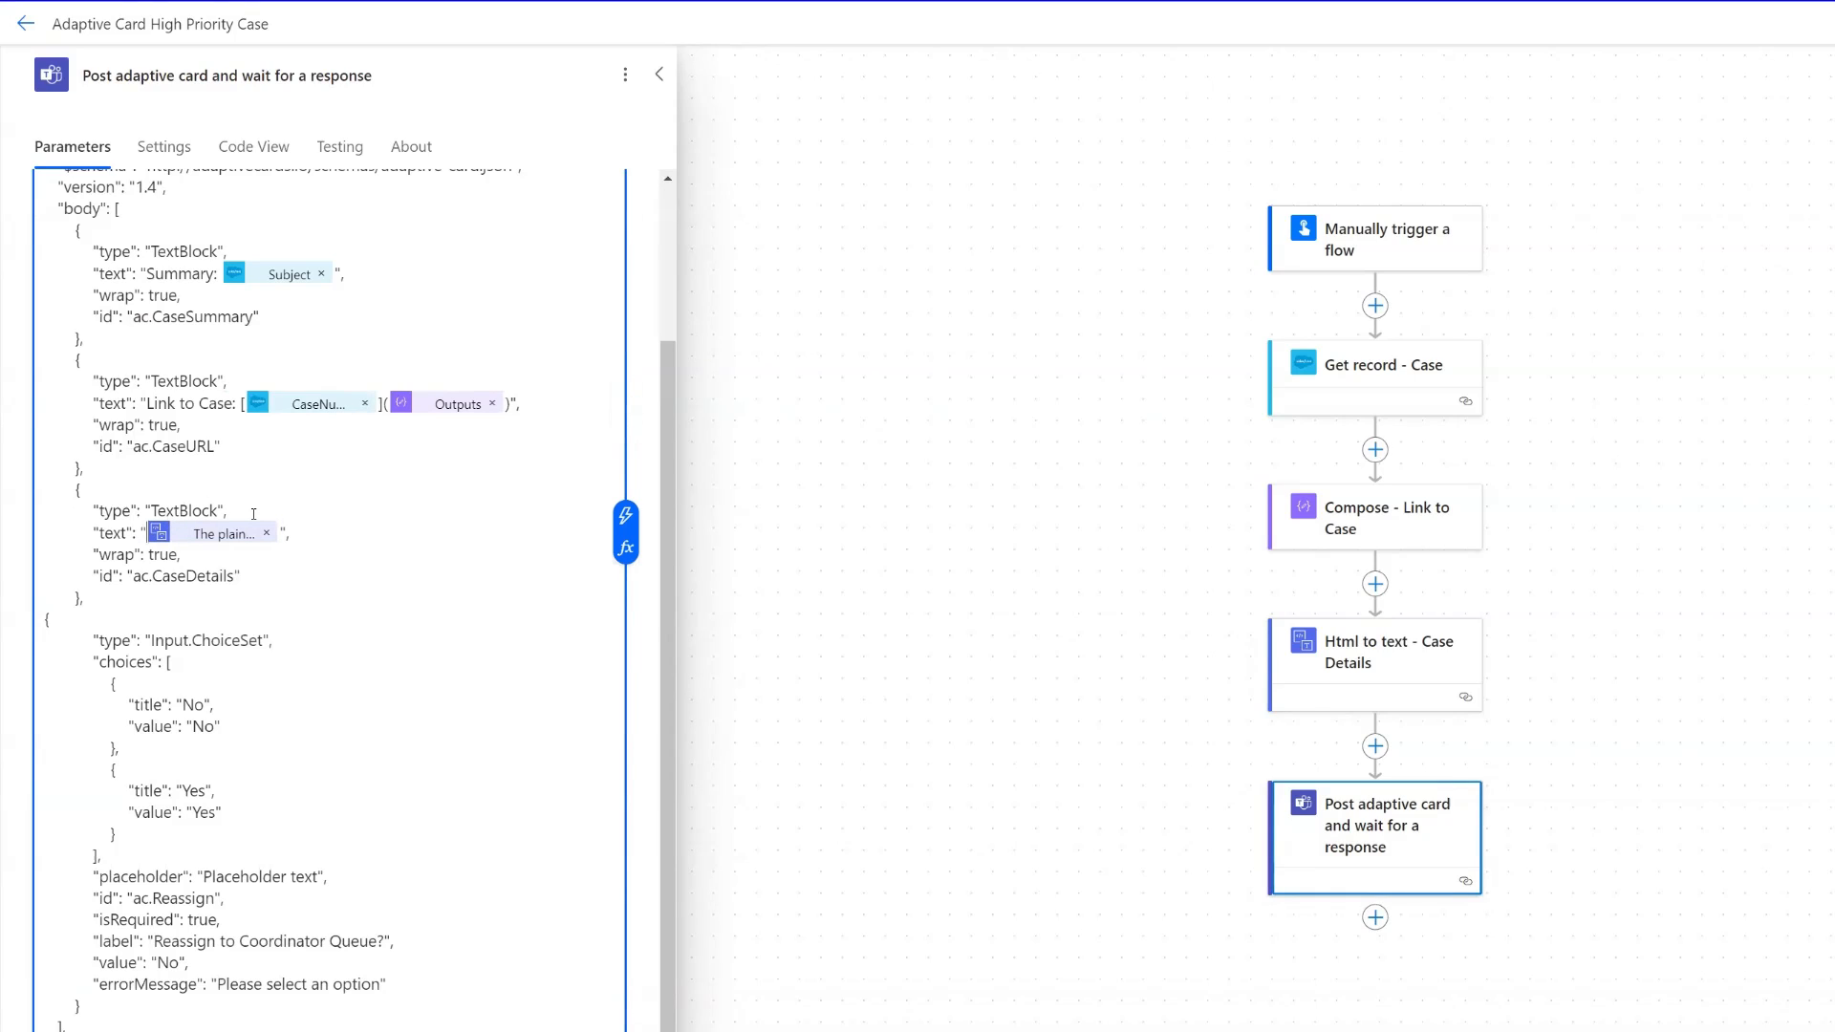
type("Case D")
type("etails")
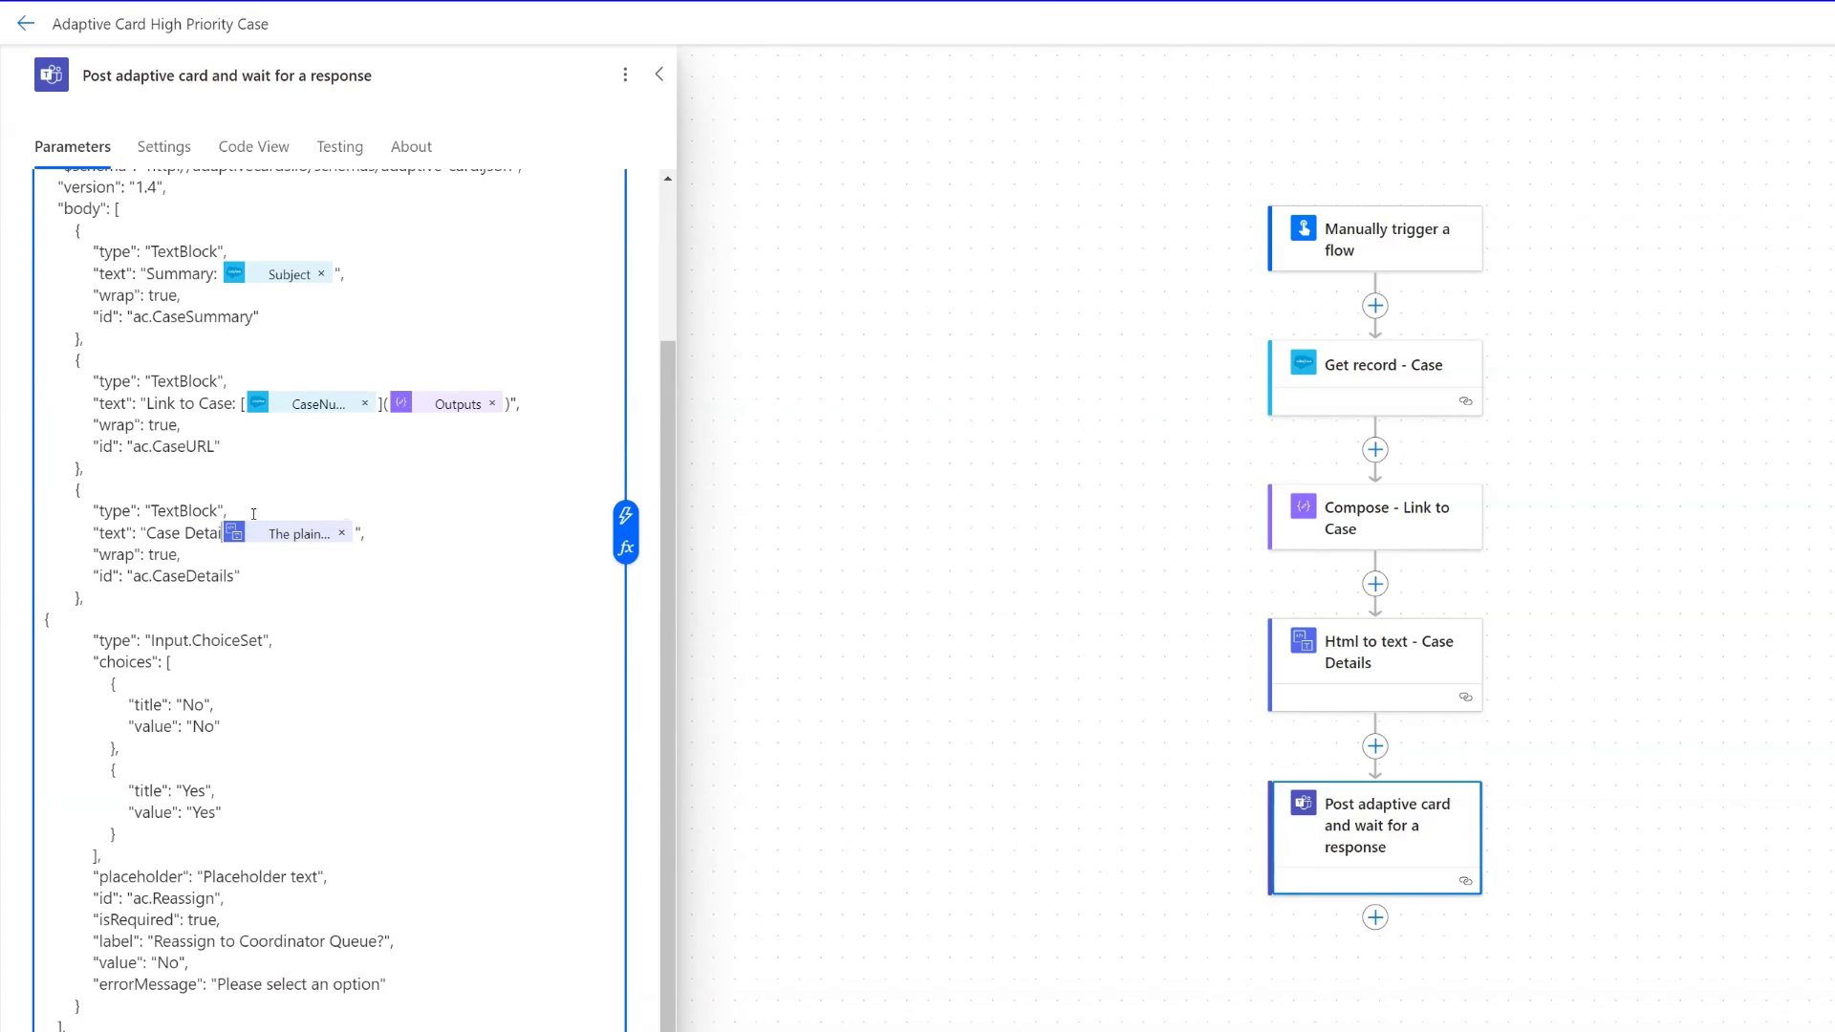
type(":")
key("ctrl+s")
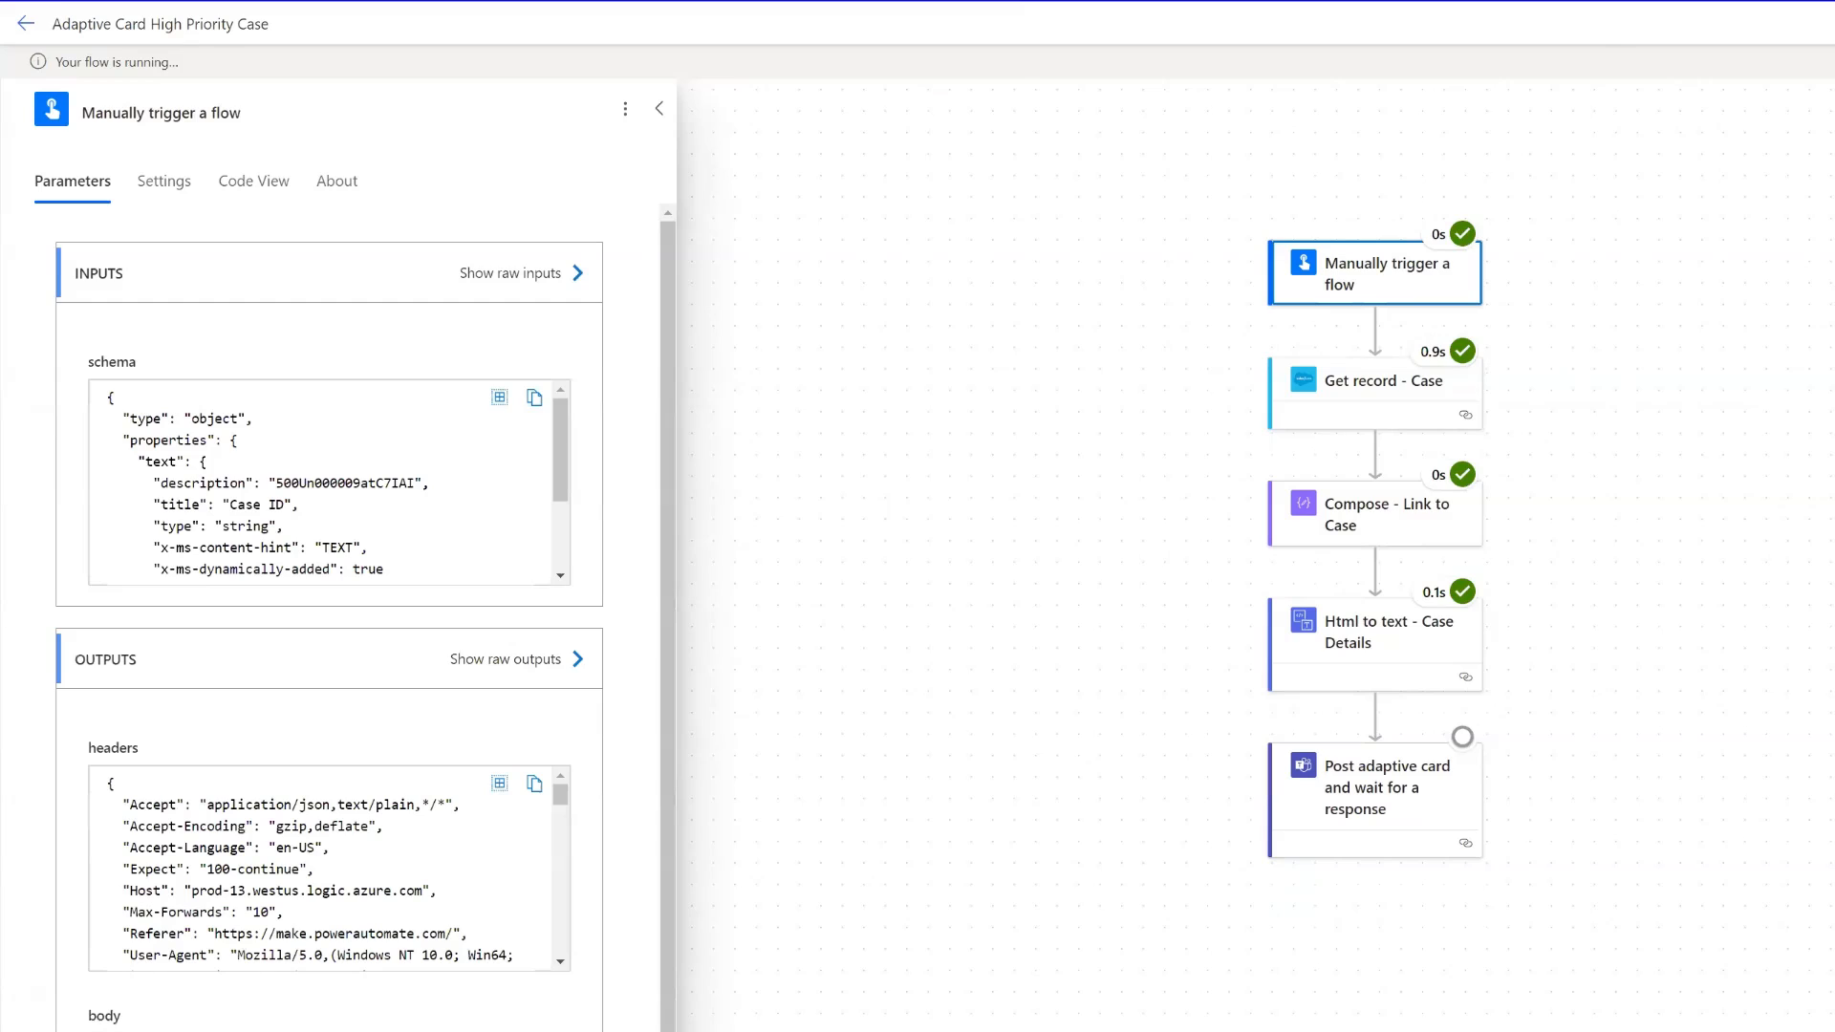
- Switch to Teams, try the Yes choice for "Reassign to Coordinator Queue?" on the new card, and clear the selection
key("alt+Tab")
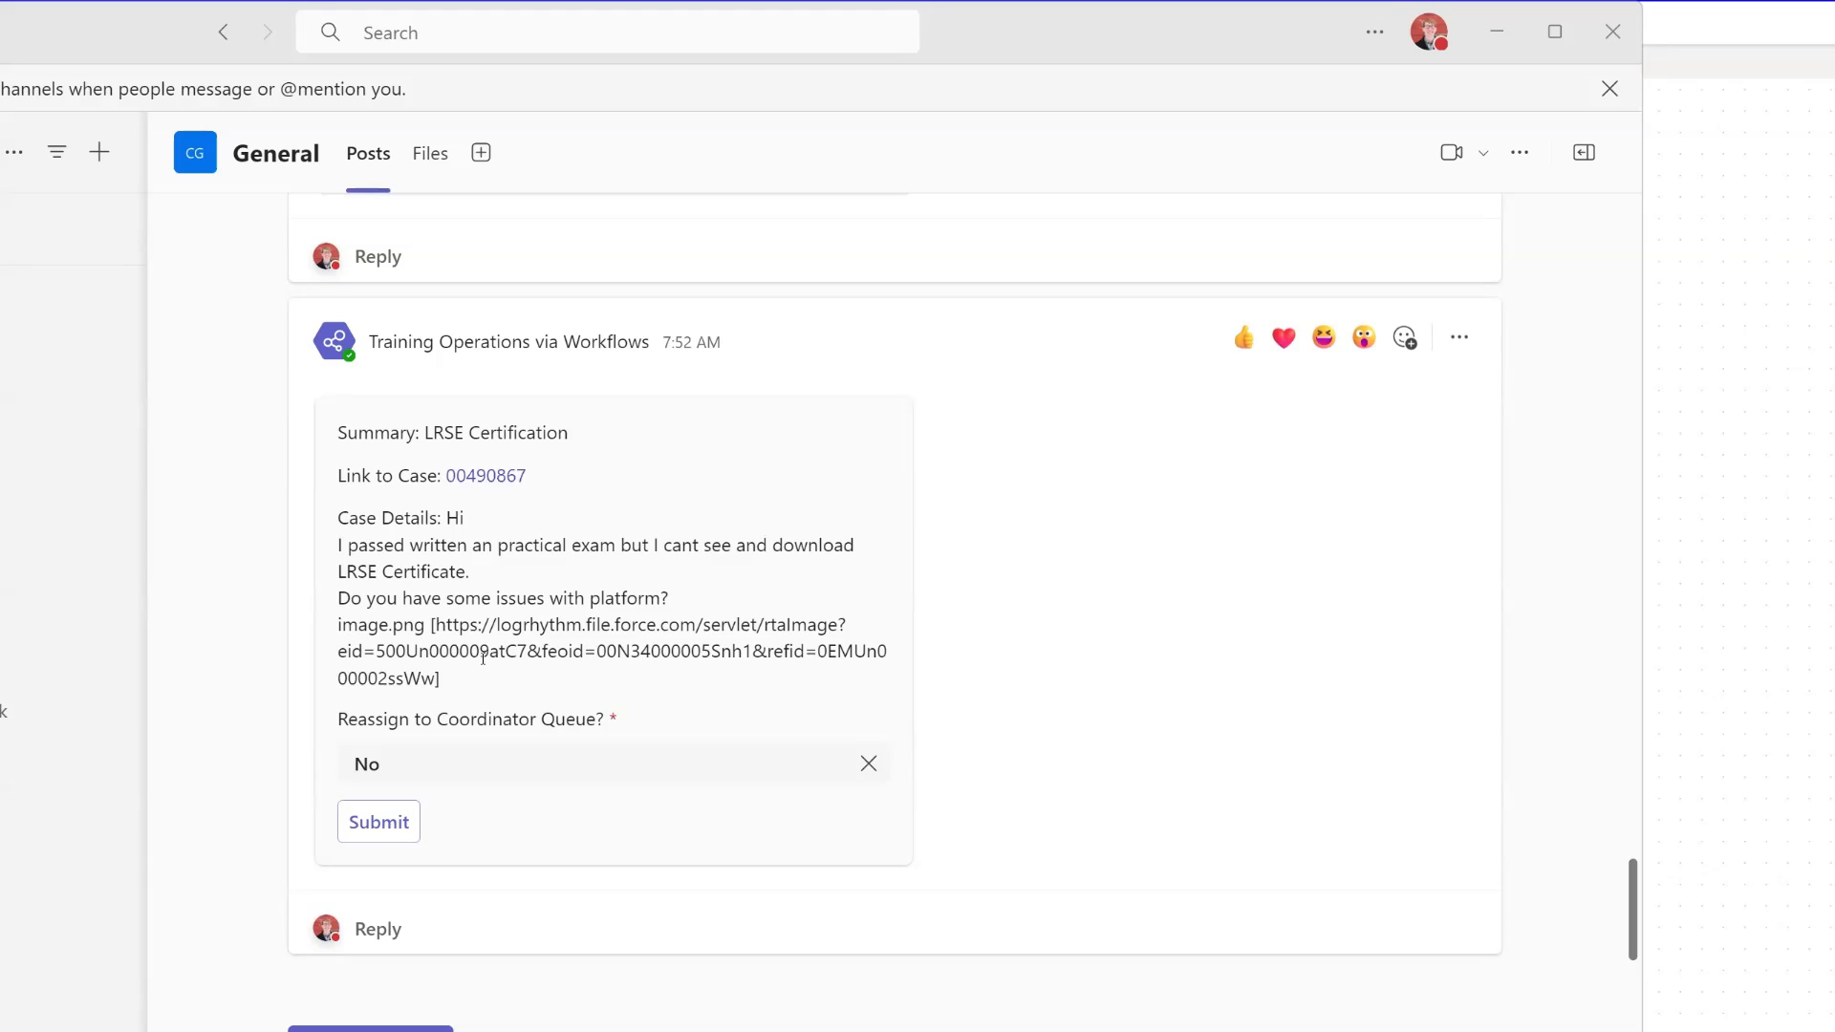
left_click(486, 769)
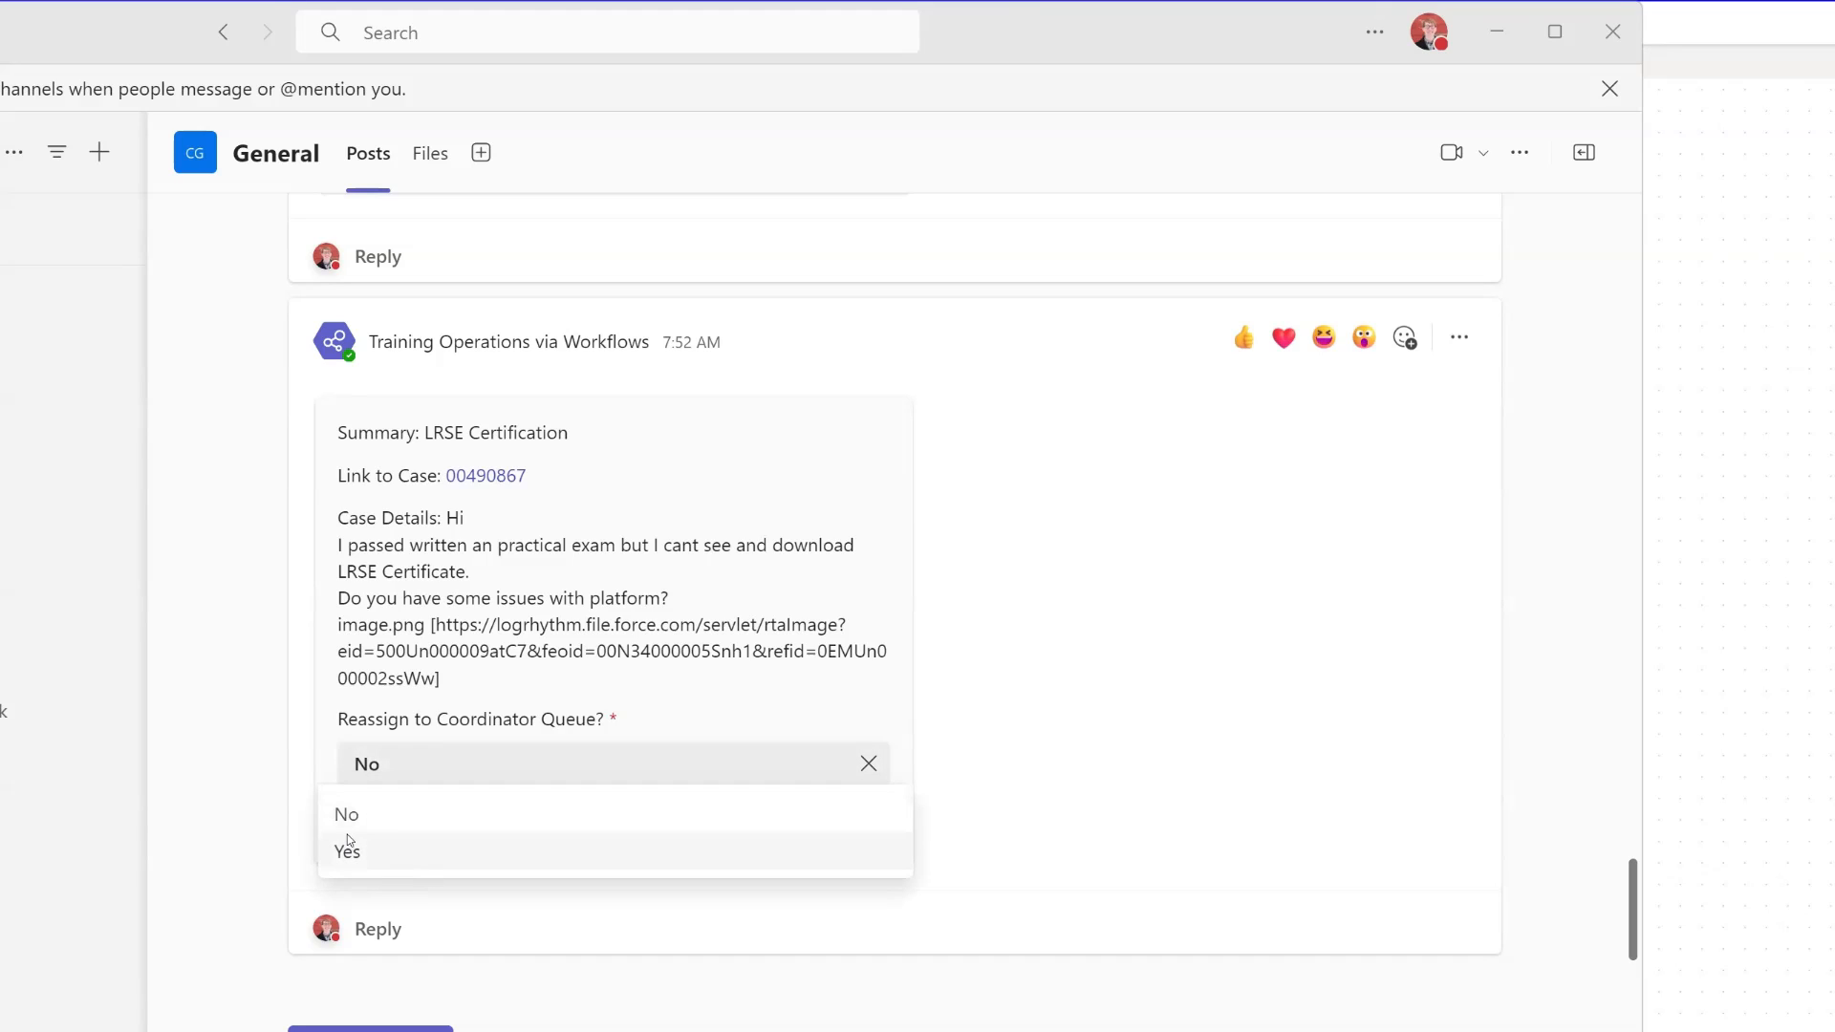
left_click(355, 862)
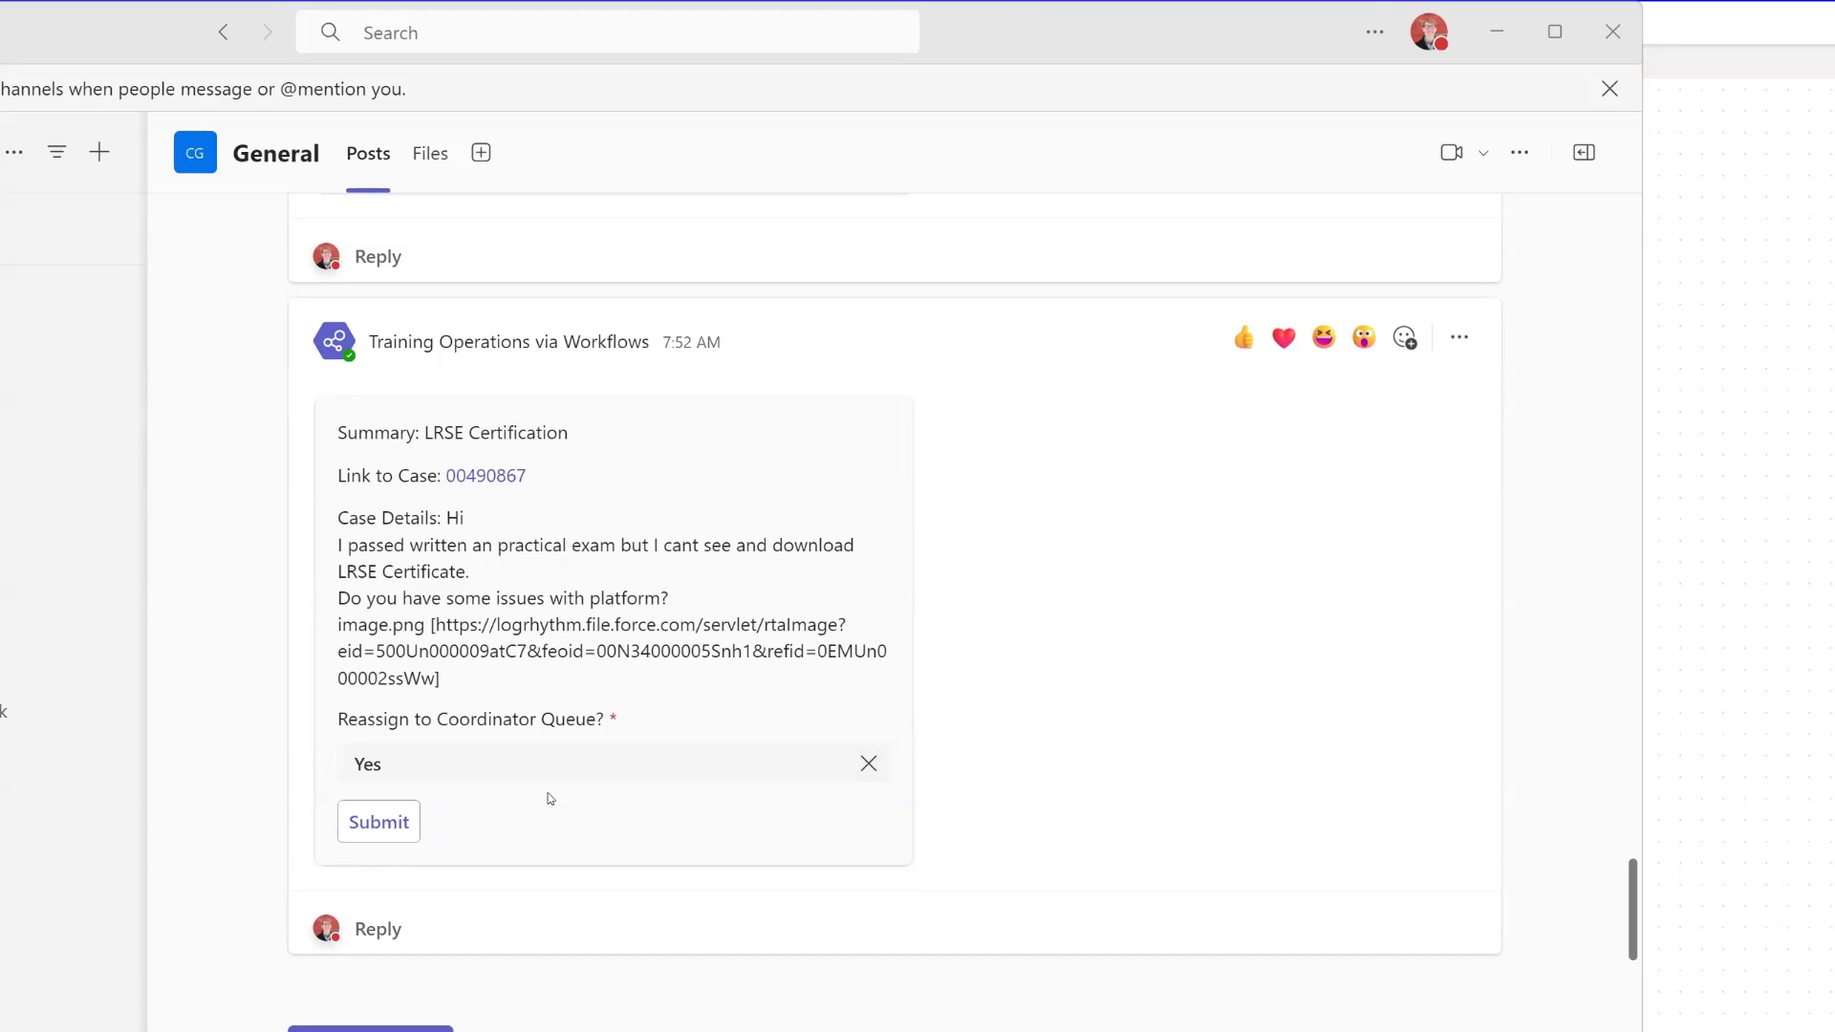
left_click(869, 764)
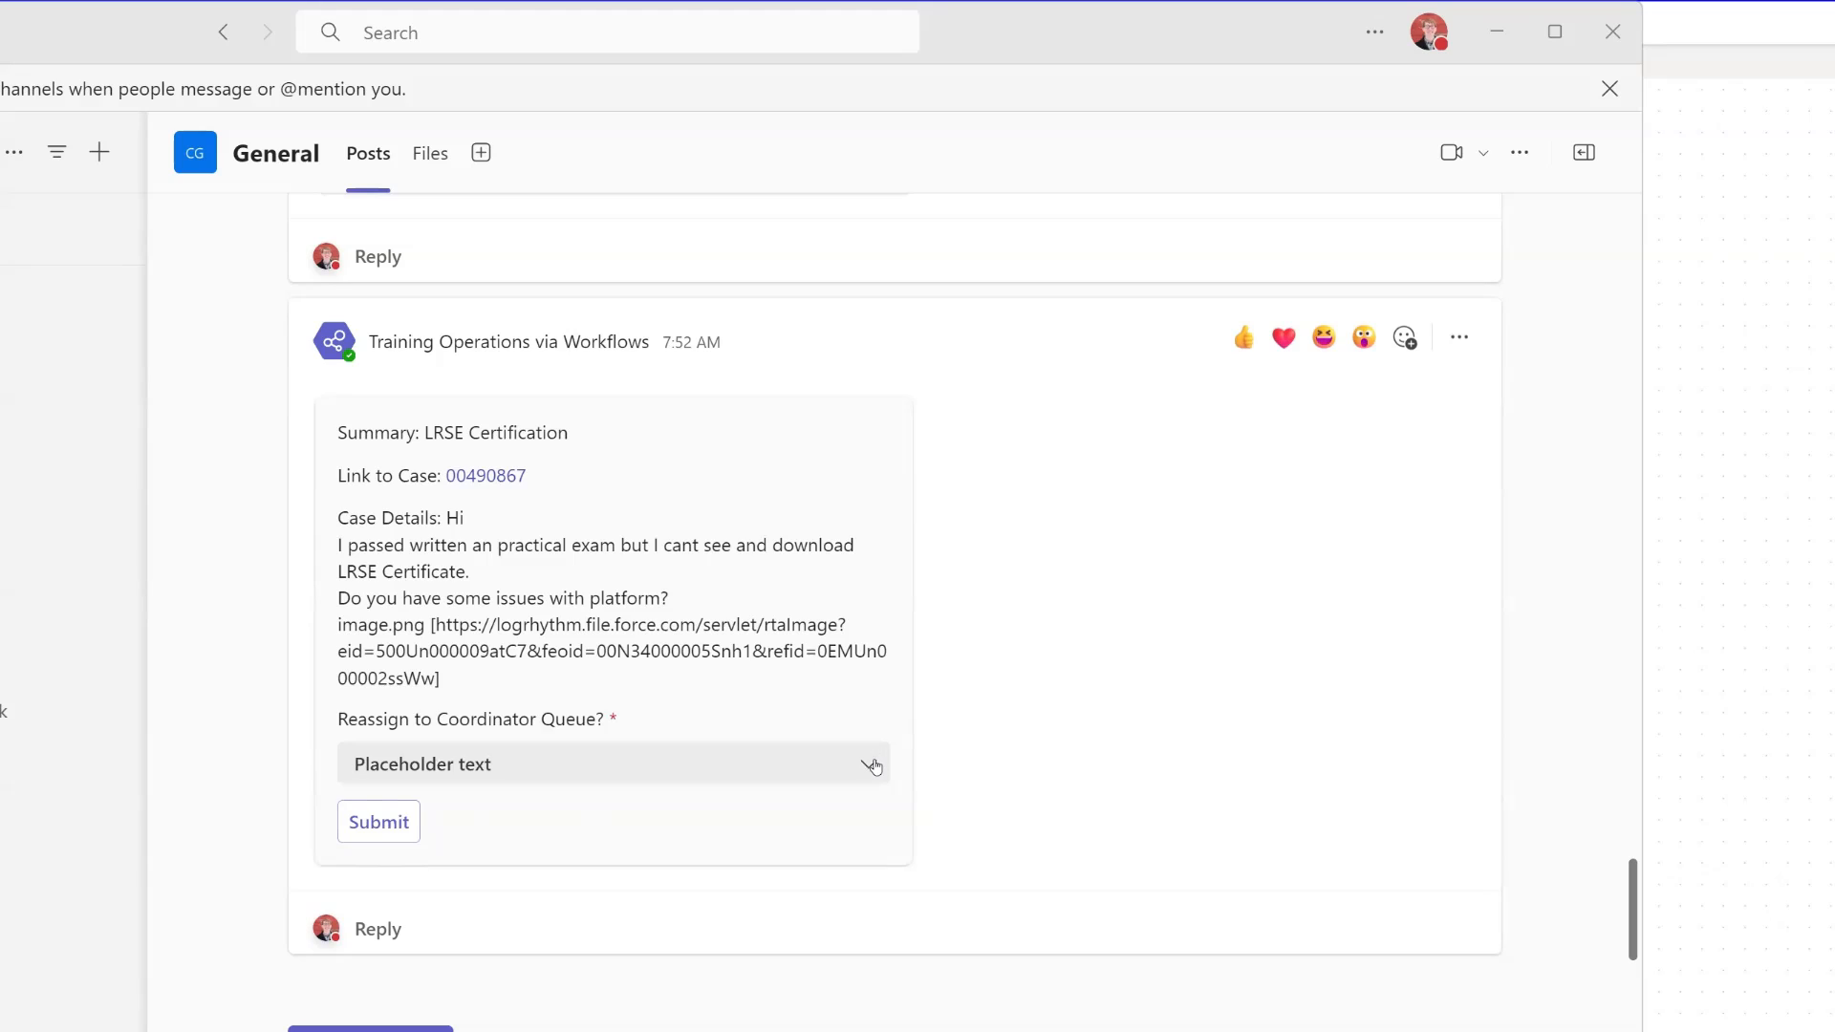
- Submit the Teams card with "Reassign to Coordinator Queue?" set to No and return to the flow run in Power Automate
left_click(822, 765)
left_click(362, 822)
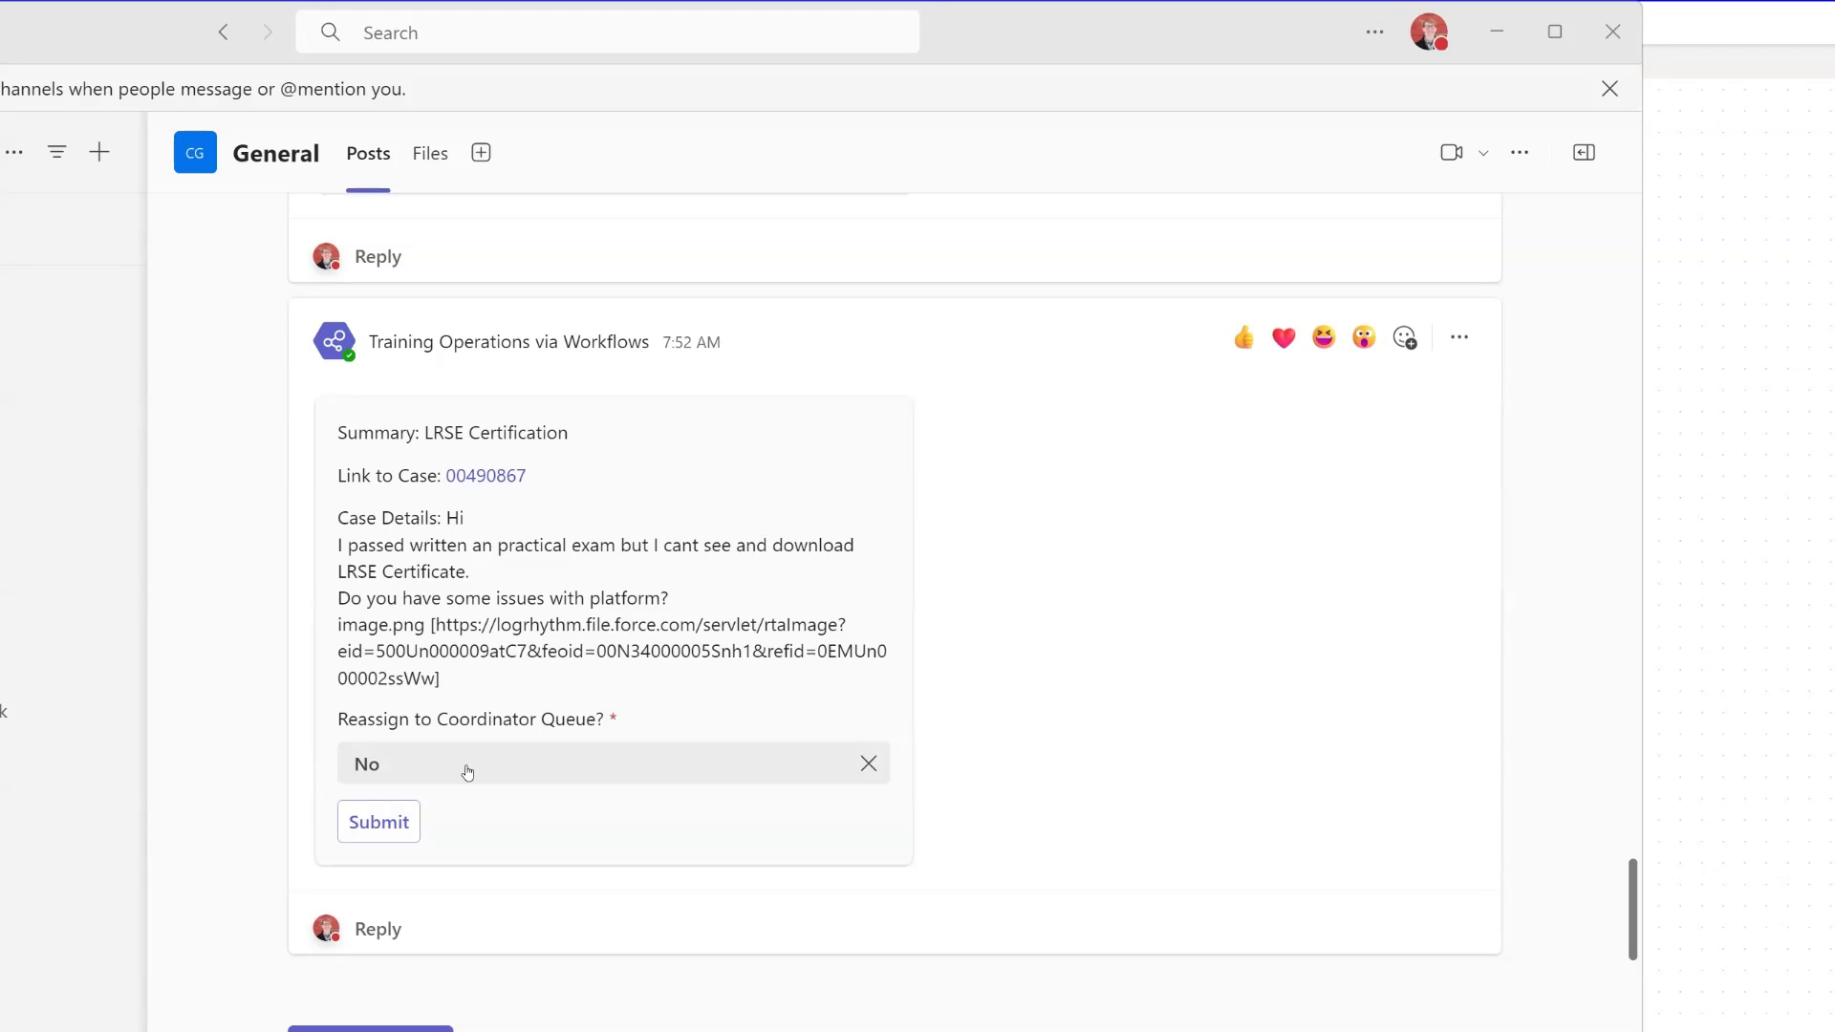
left_click(367, 827)
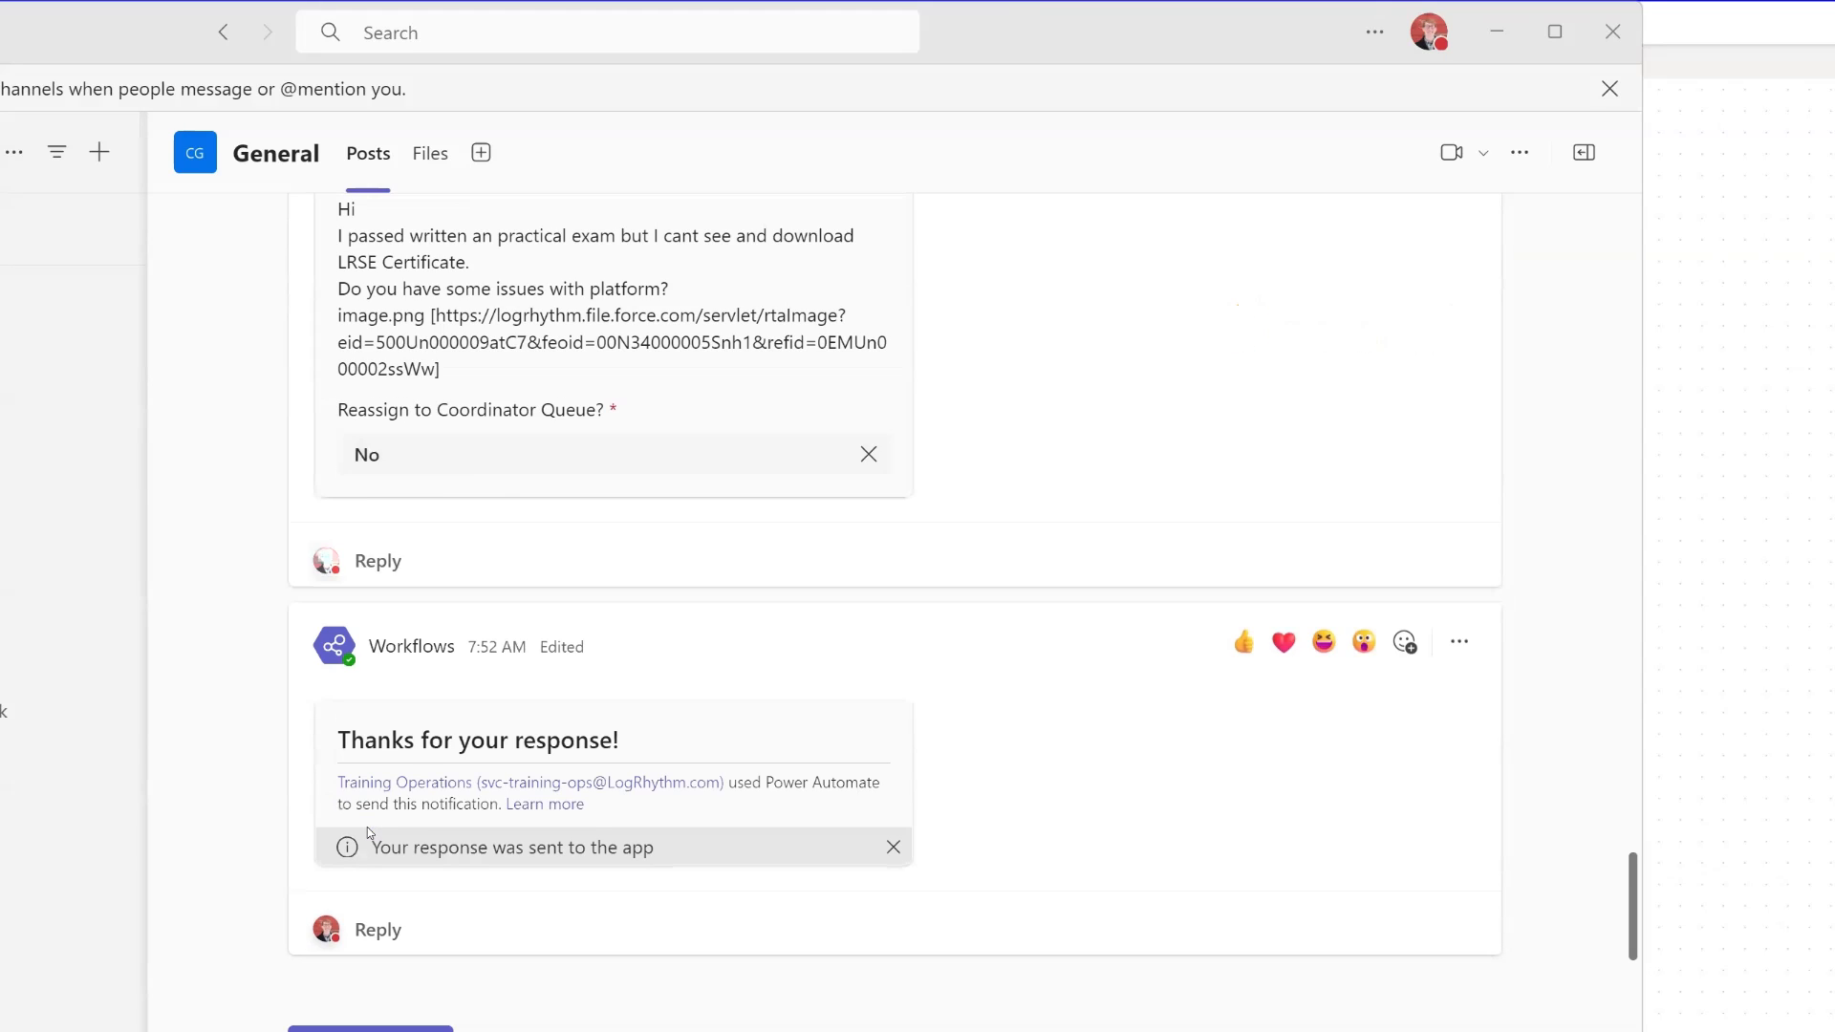
left_click(1492, 31)
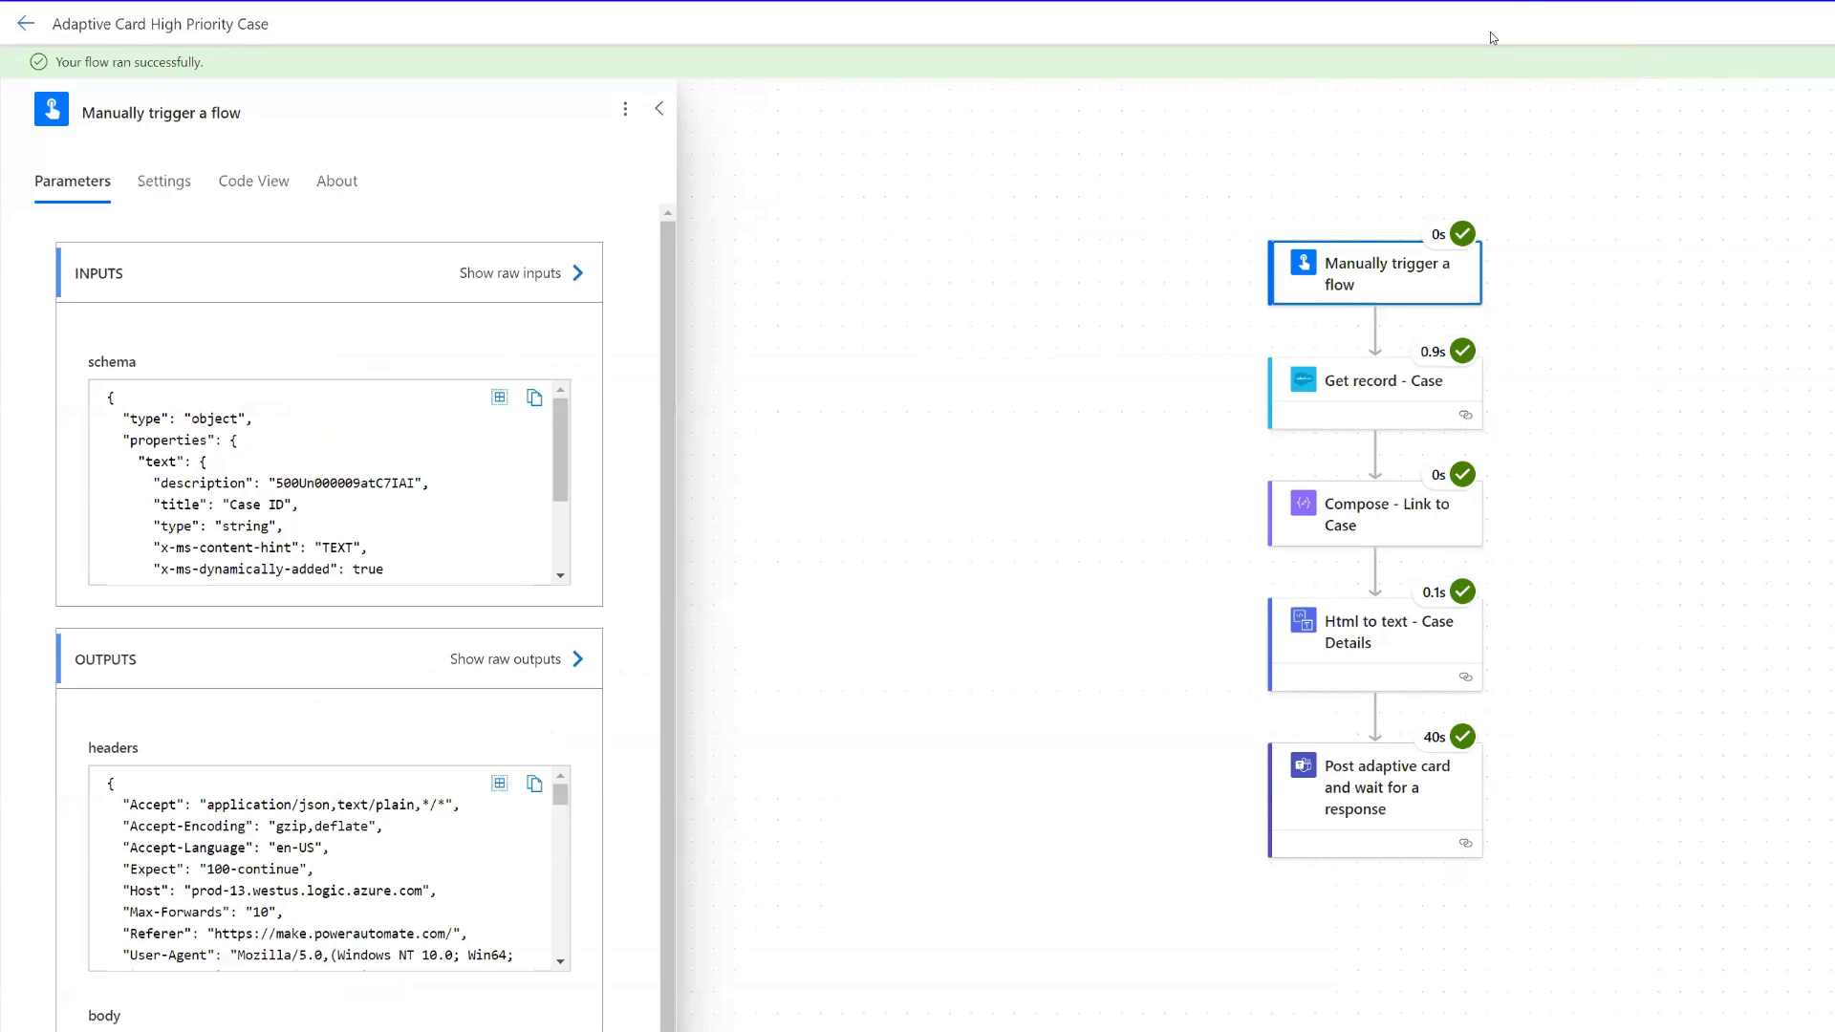